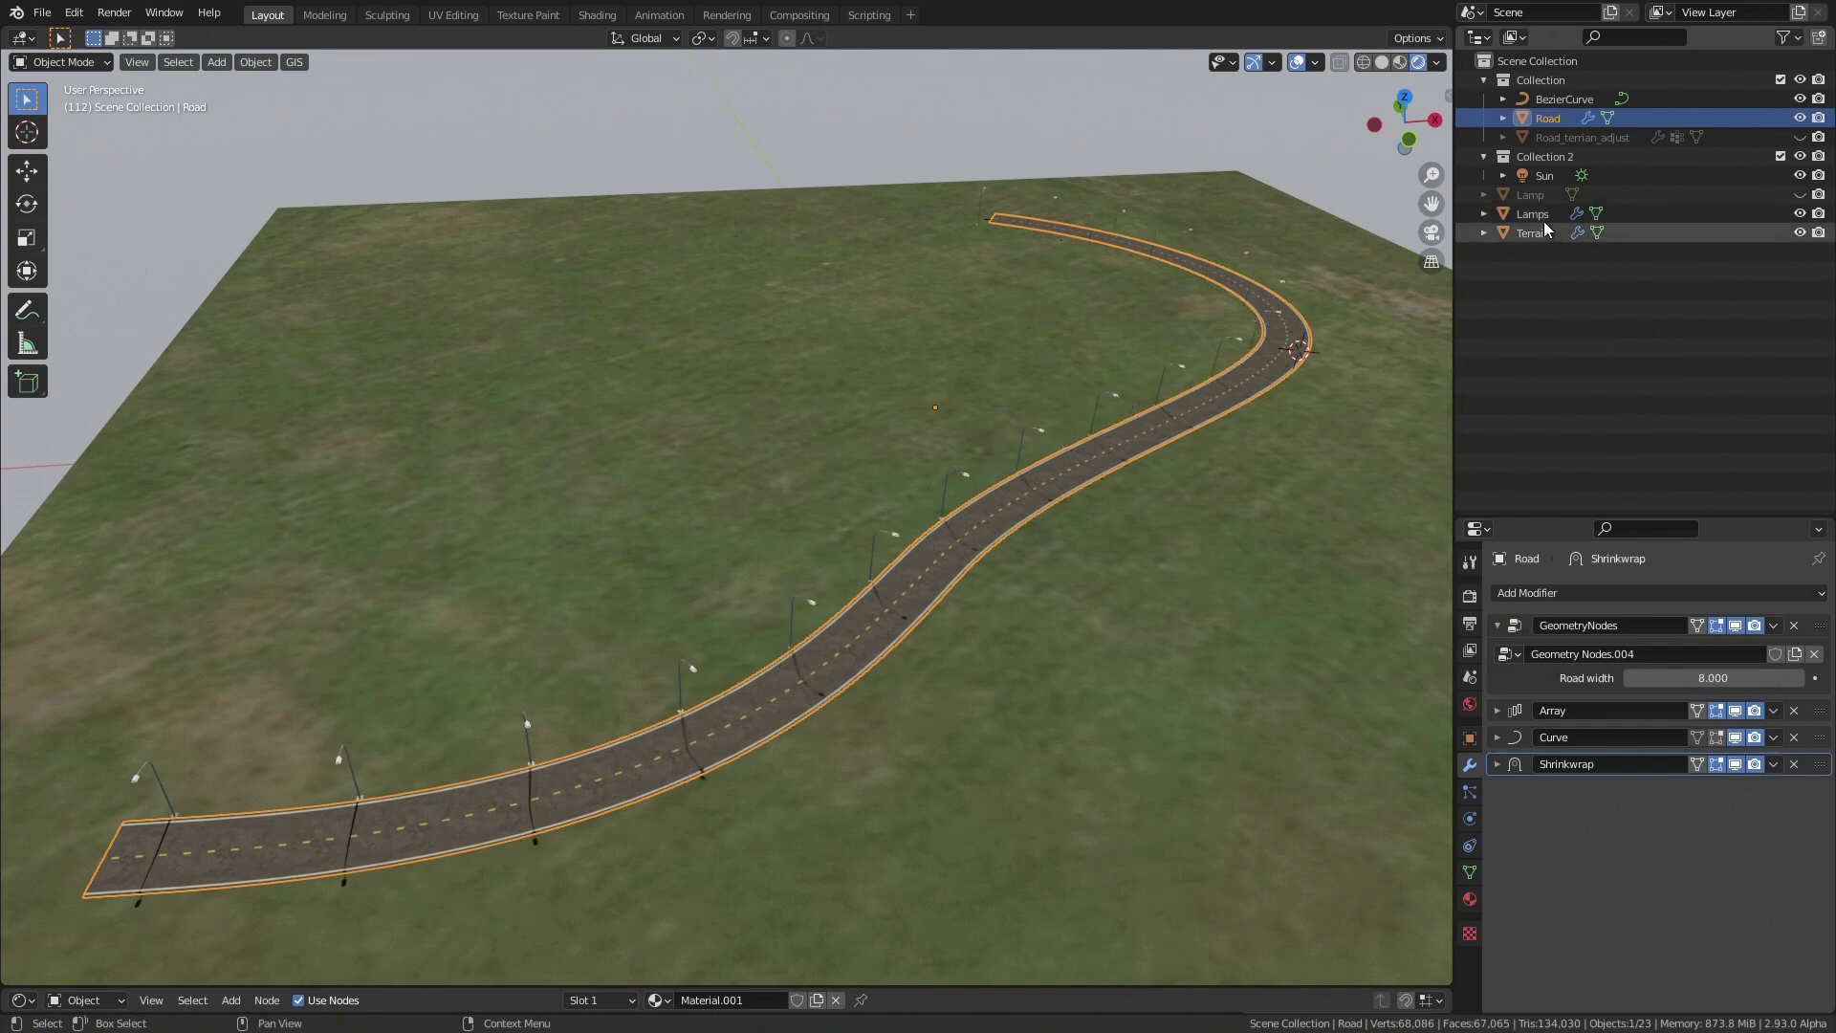
# Step: Vary the Lamps modifier's Distance while orbiting, settling the lamp post spacing near 43.65
pyautogui.click(854, 702)
pyautogui.moveTo(853, 701)
pyautogui.mouseDown(button='middle')
pyautogui.moveTo(875, 648)
pyautogui.moveTo(1047, 627)
pyautogui.moveTo(1046, 536)
pyautogui.moveTo(1211, 501)
pyautogui.moveTo(1215, 526)
pyautogui.mouseUp(button='middle')
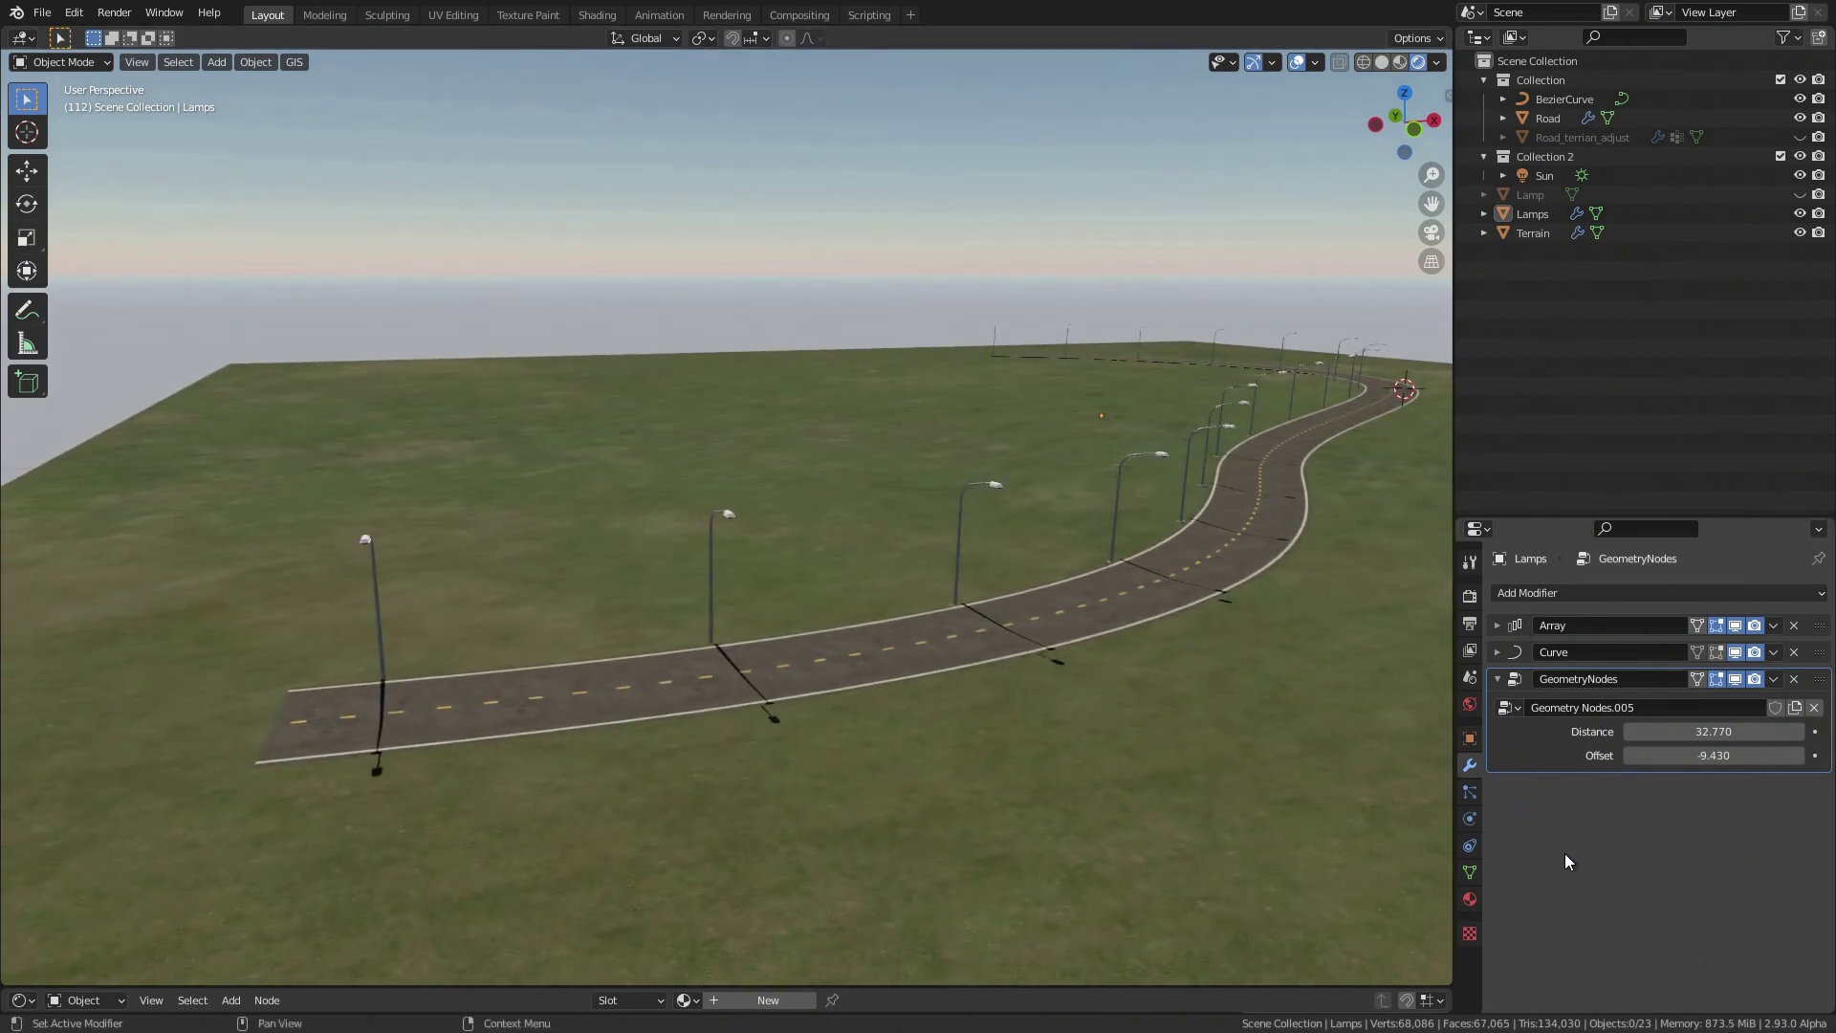
pyautogui.moveTo(1715, 731); pyautogui.dragTo(1780, 731)
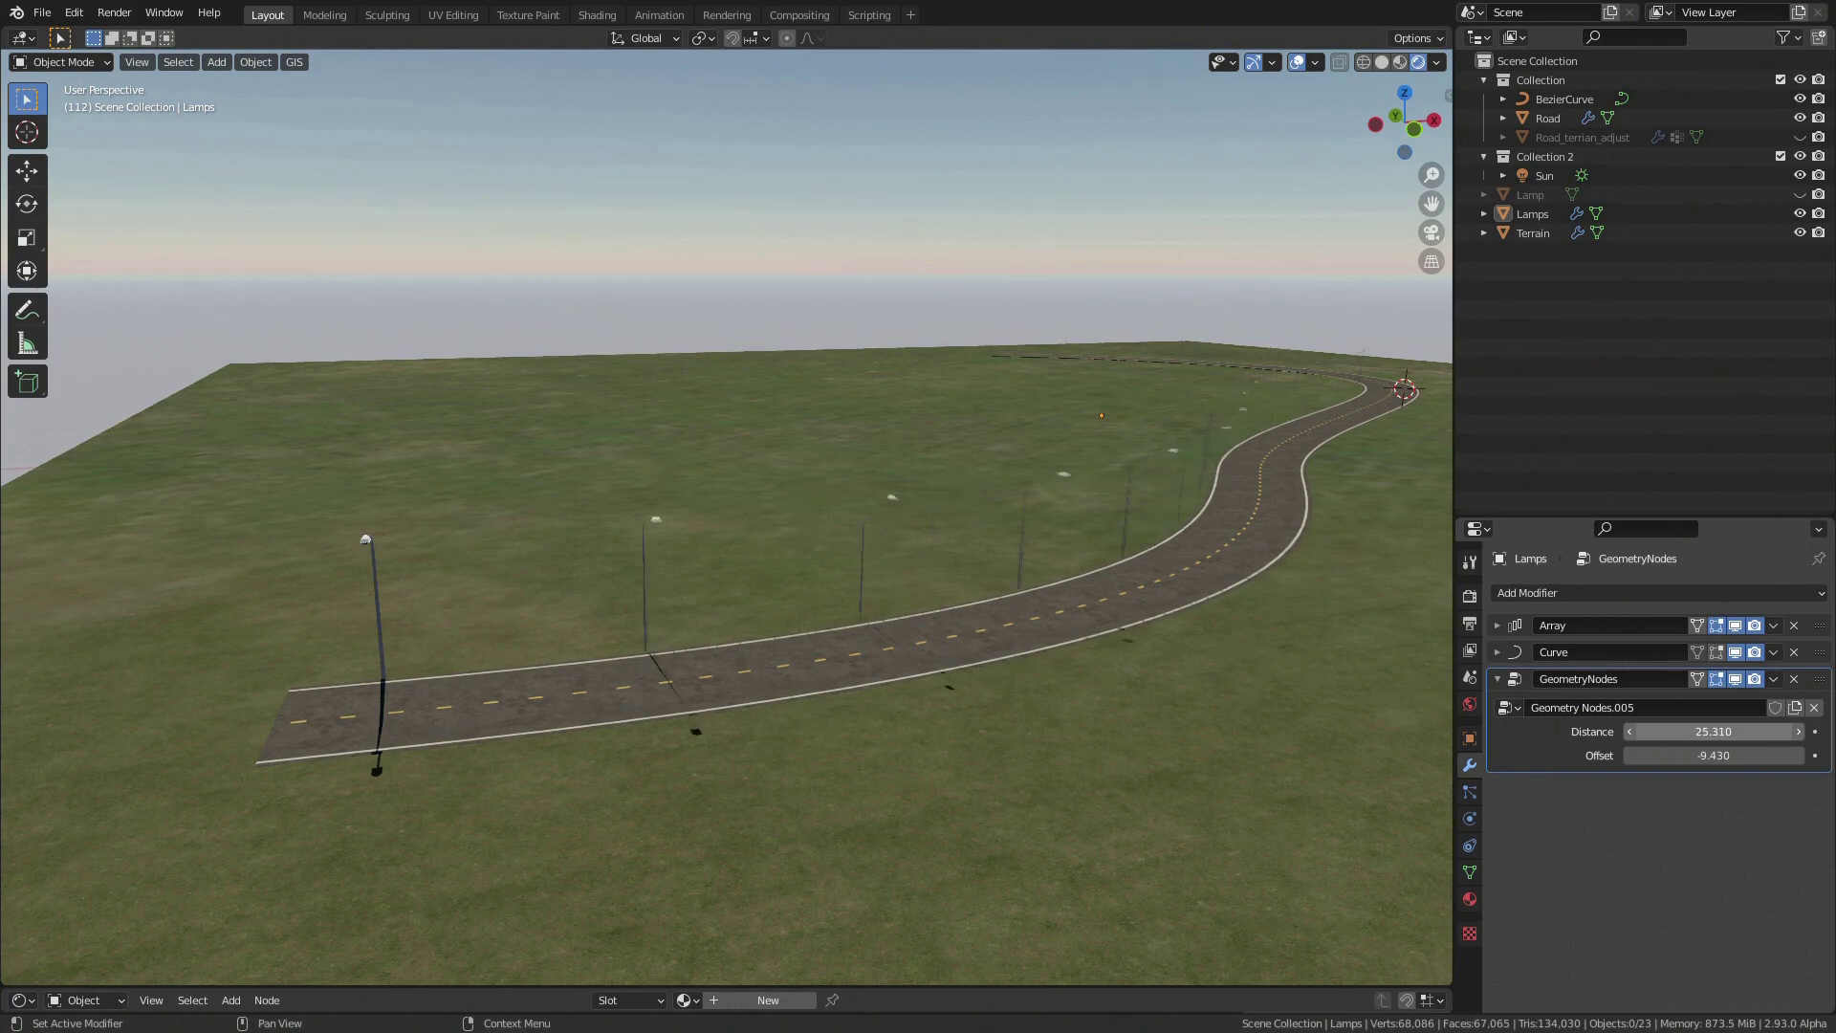
pyautogui.moveTo(1715, 731); pyautogui.dragTo(1650, 731)
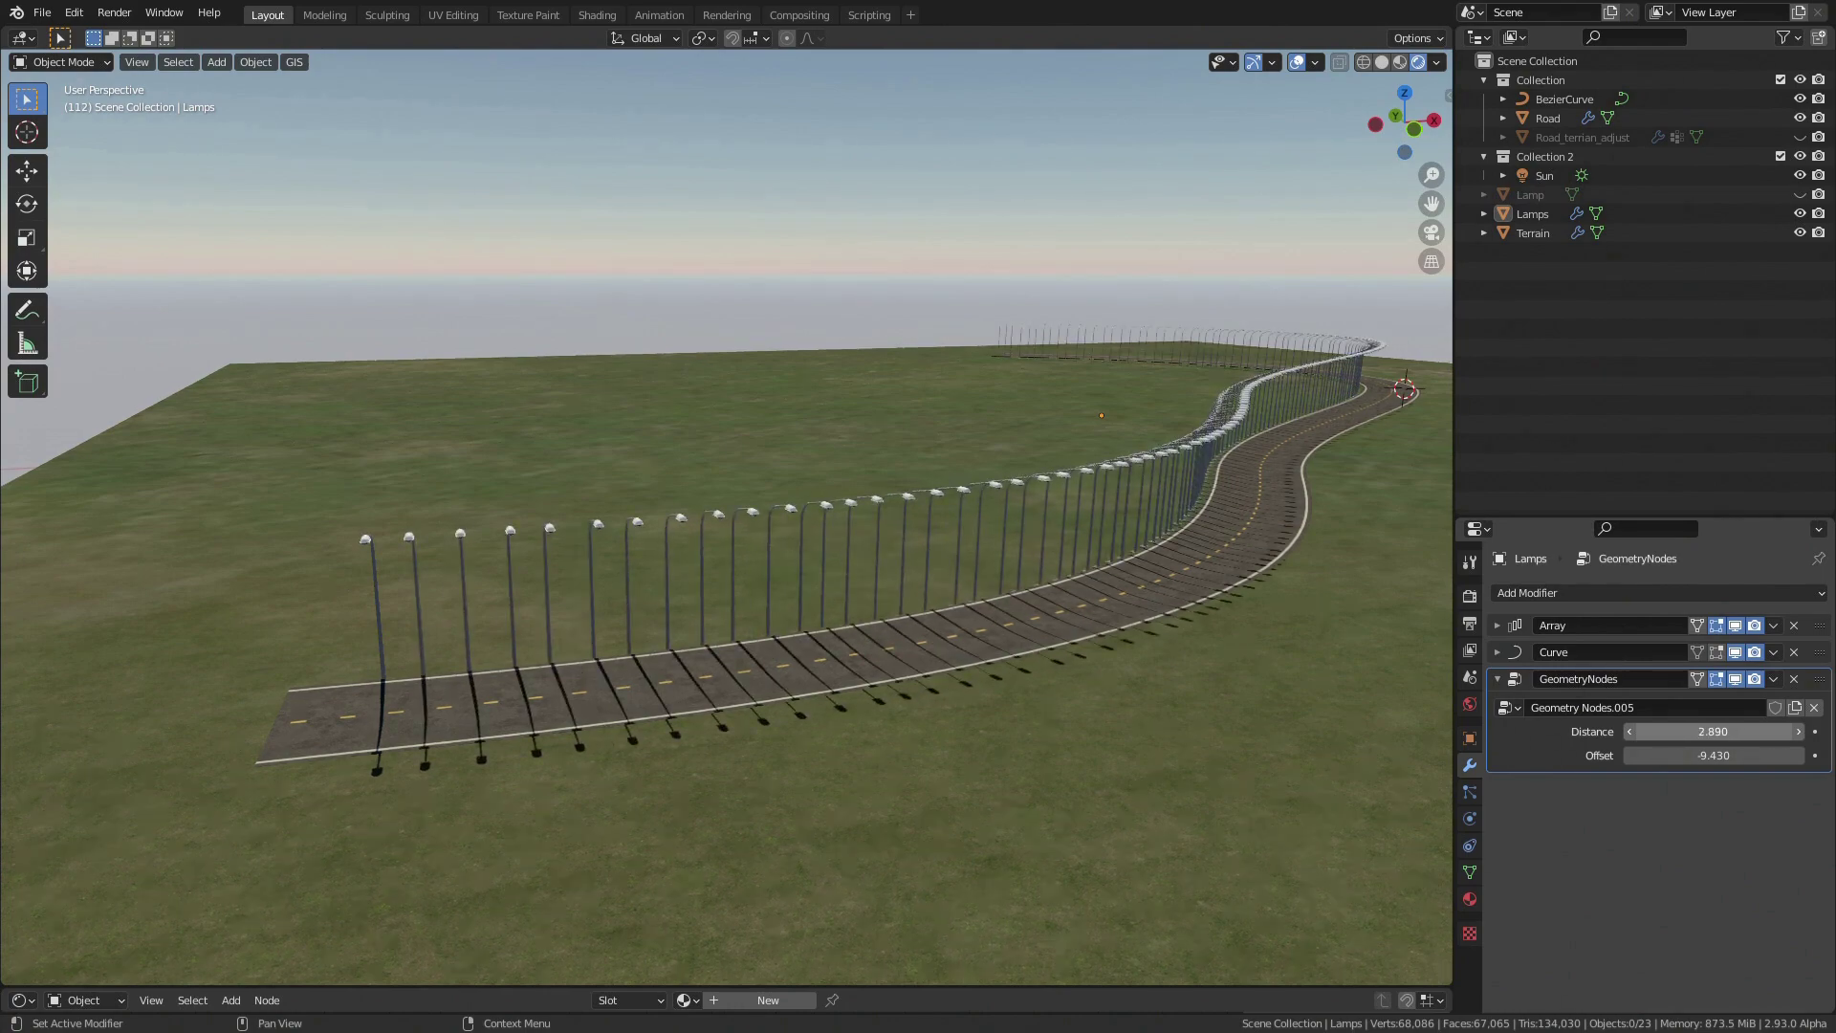
pyautogui.click(1803, 220)
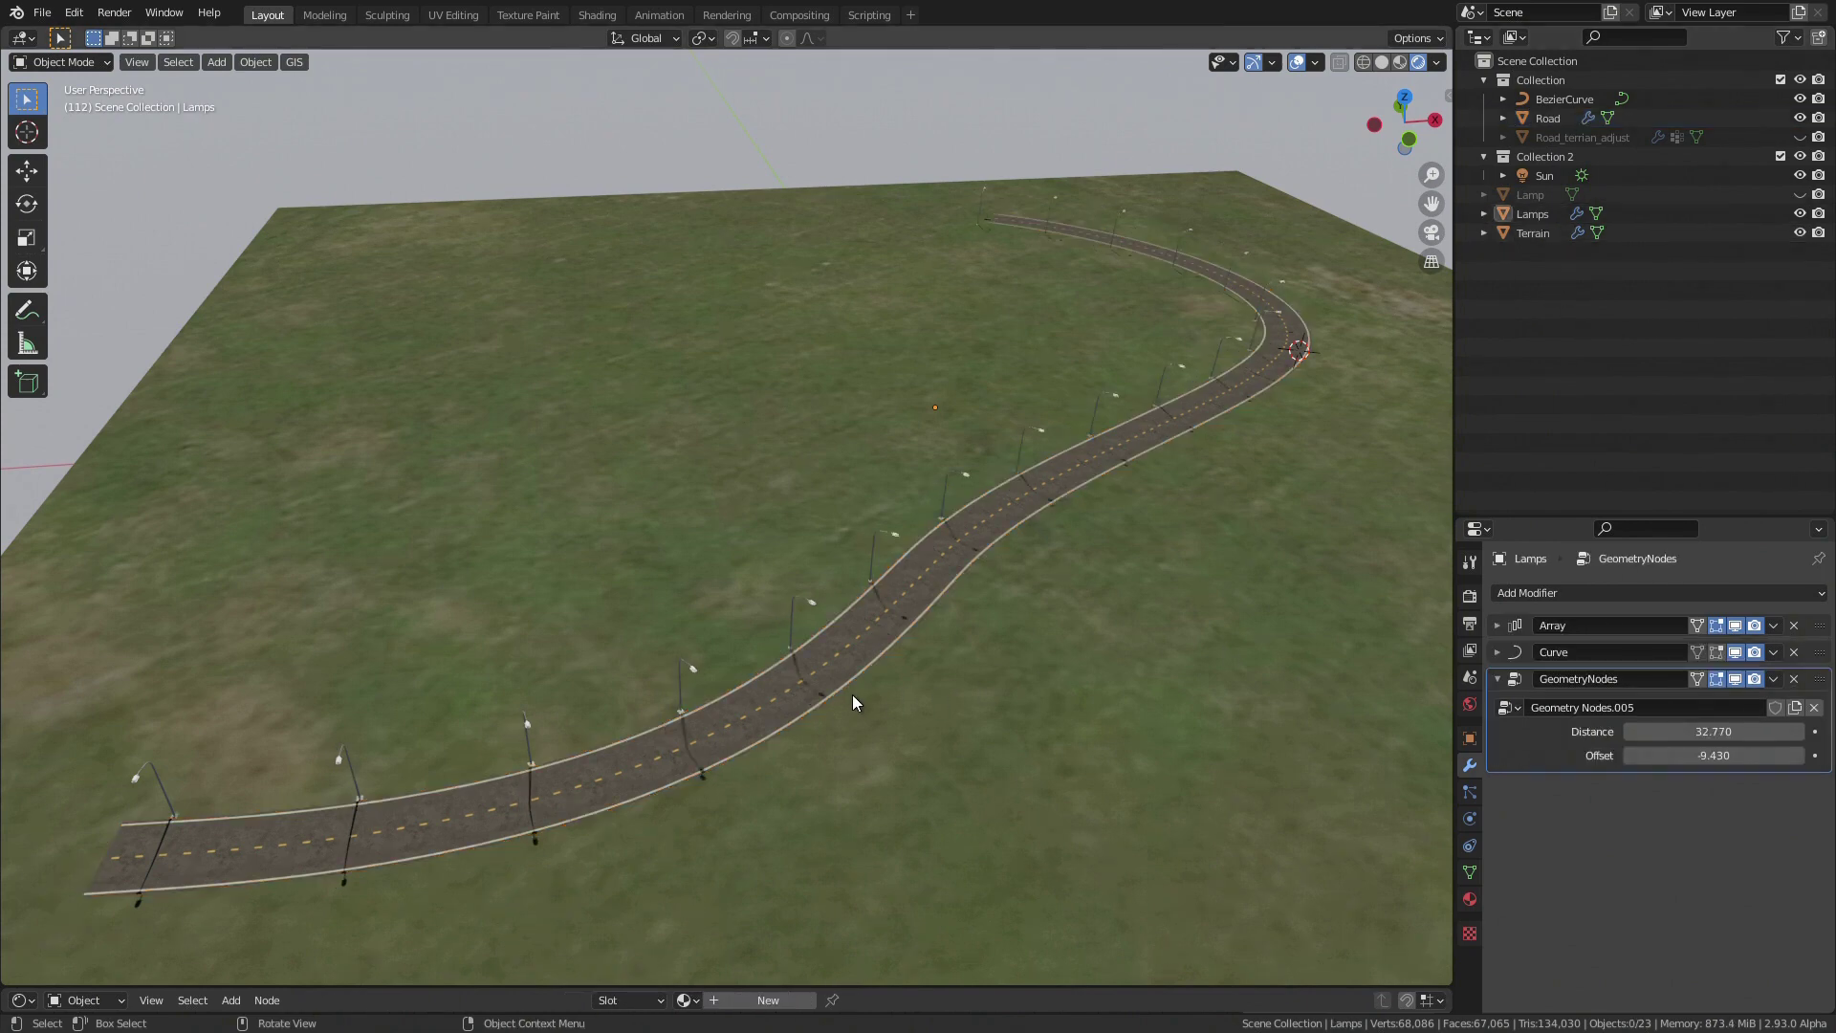
pyautogui.moveTo(852, 694); pyautogui.dragTo(1081, 590, button='middle')
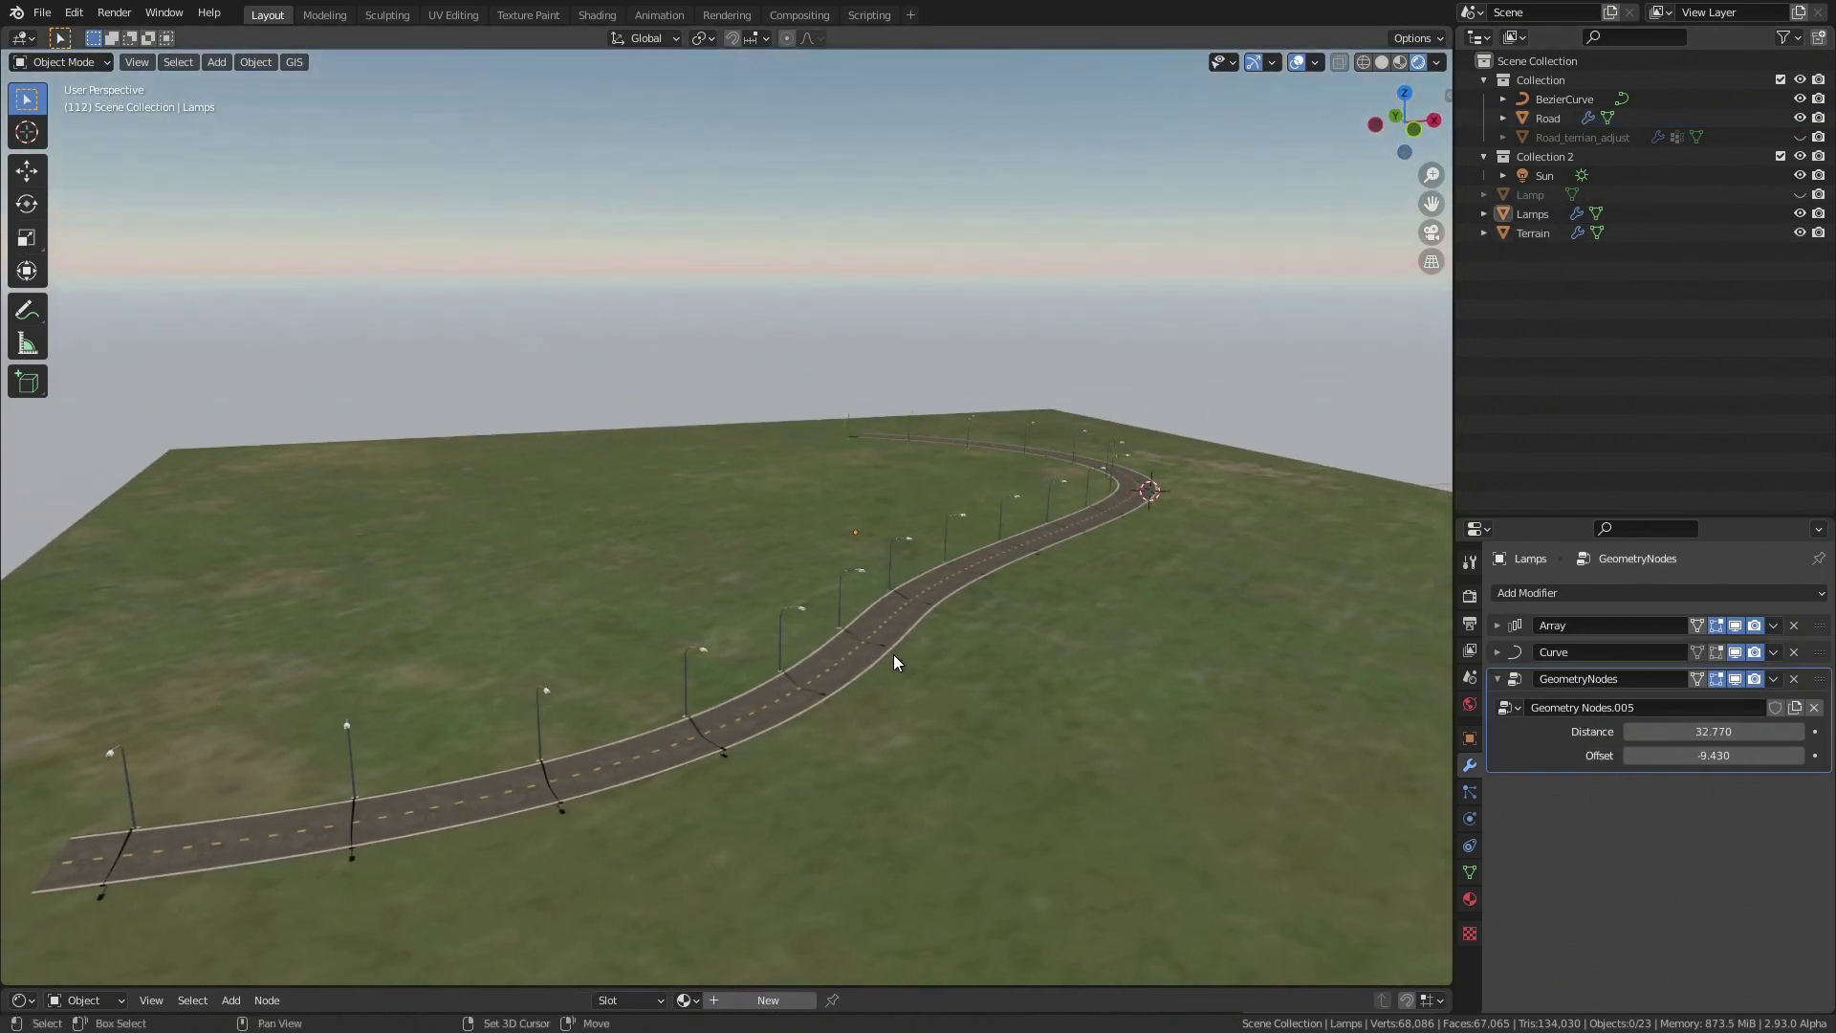
pyautogui.scroll(2, 1041, 576)
pyautogui.scroll(2, 1032, 565)
pyautogui.scroll(2, 1219, 494)
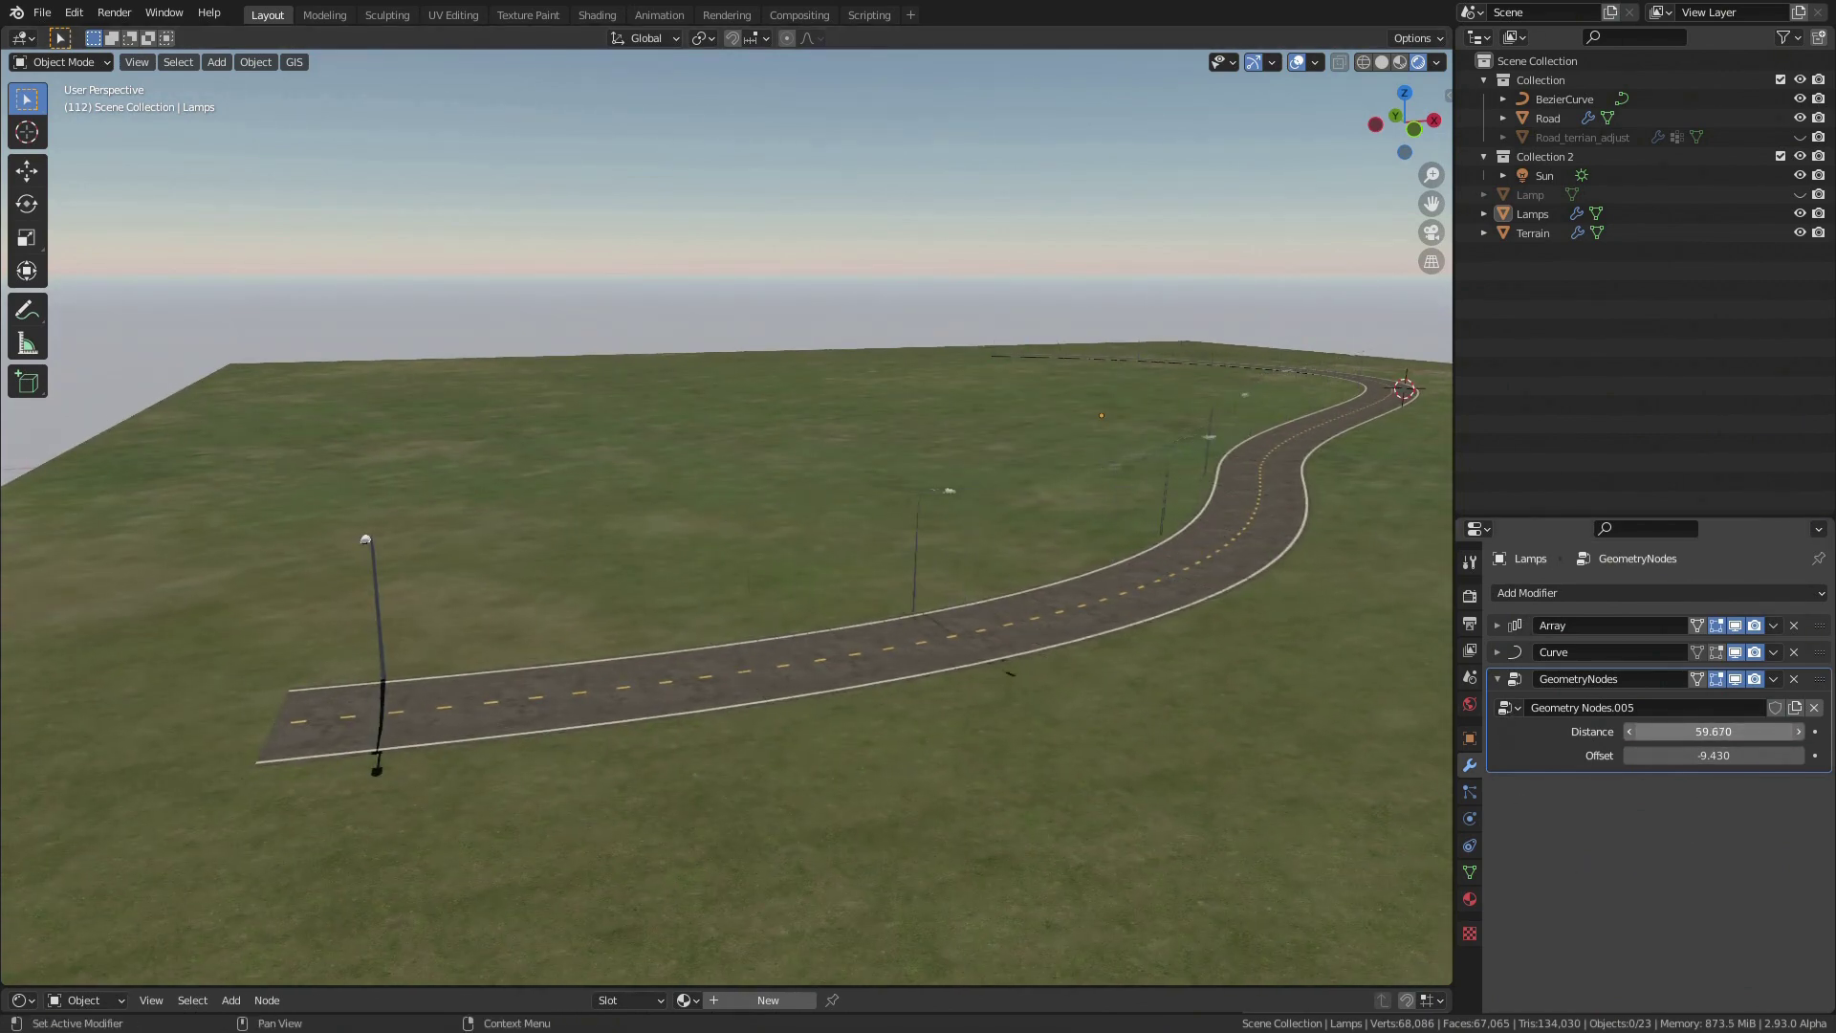
pyautogui.moveTo(1714, 733); pyautogui.dragTo(1607, 731)
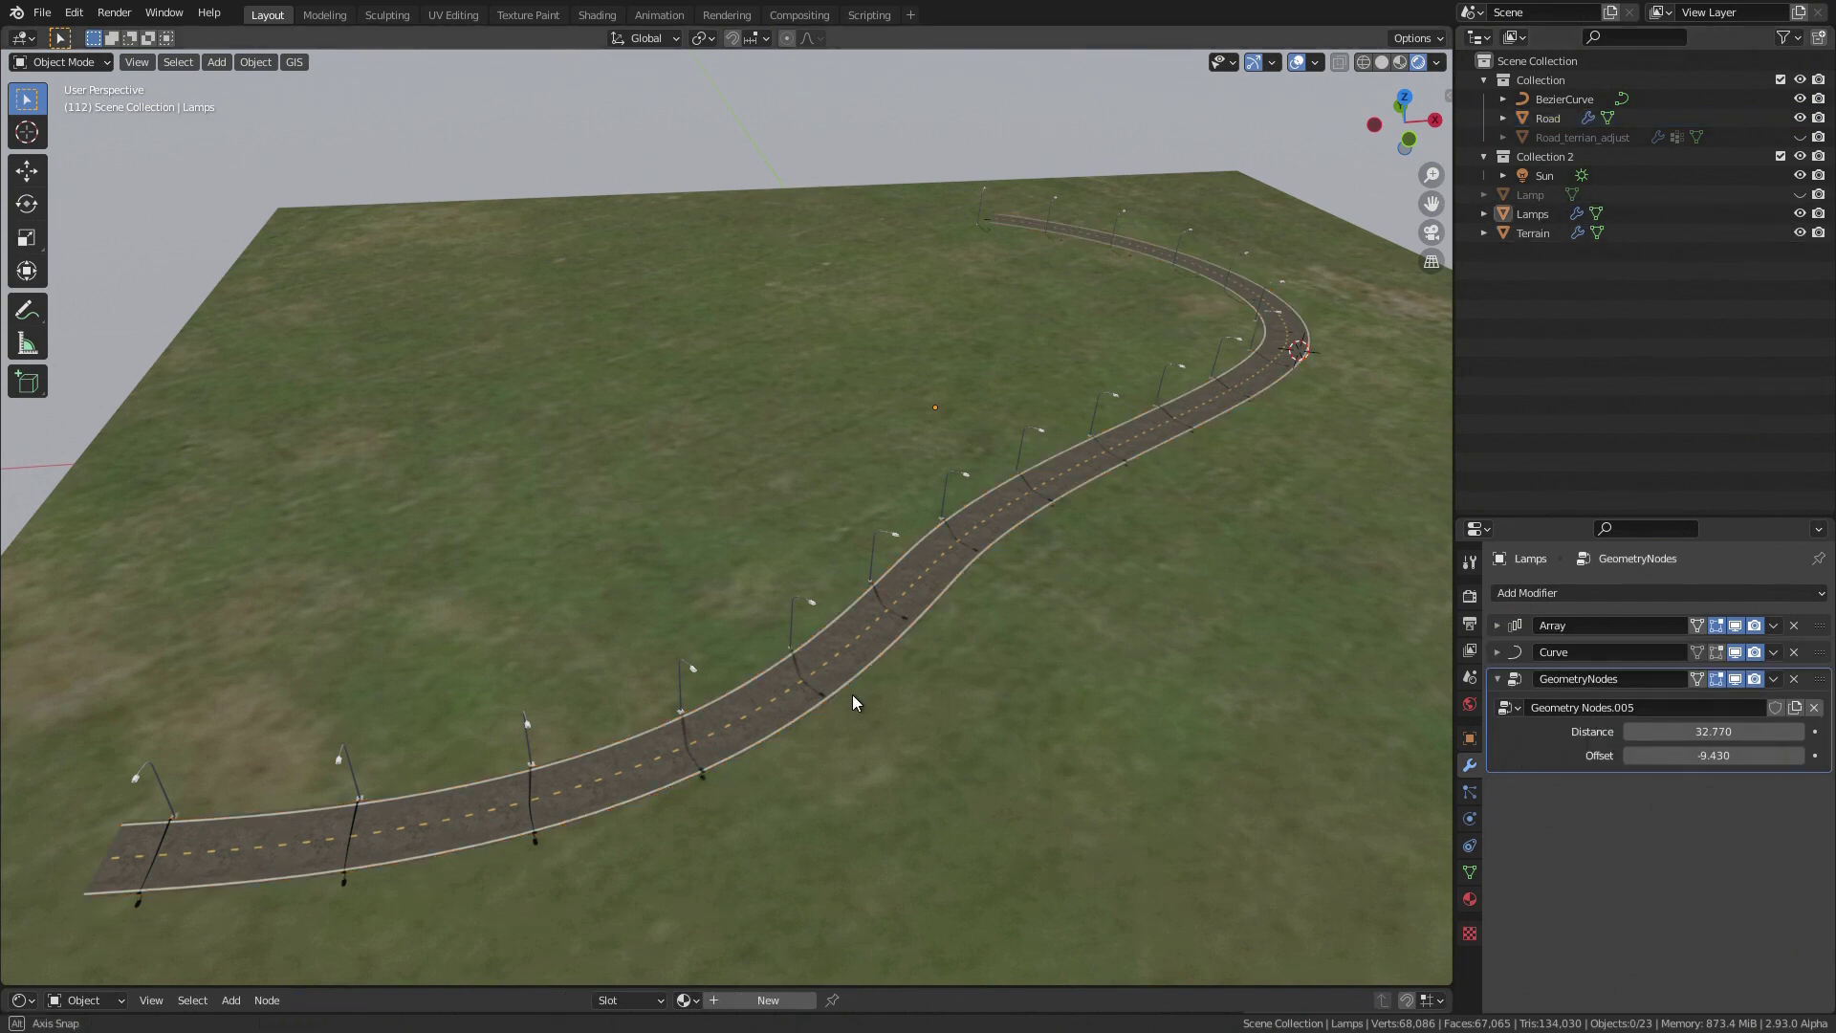
pyautogui.moveTo(852, 694)
pyautogui.mouseDown(button='middle')
pyautogui.moveTo(876, 653)
pyautogui.moveTo(1065, 614)
pyautogui.moveTo(1045, 531)
pyautogui.mouseUp(button='middle')
pyautogui.scroll(2, 1216, 493)
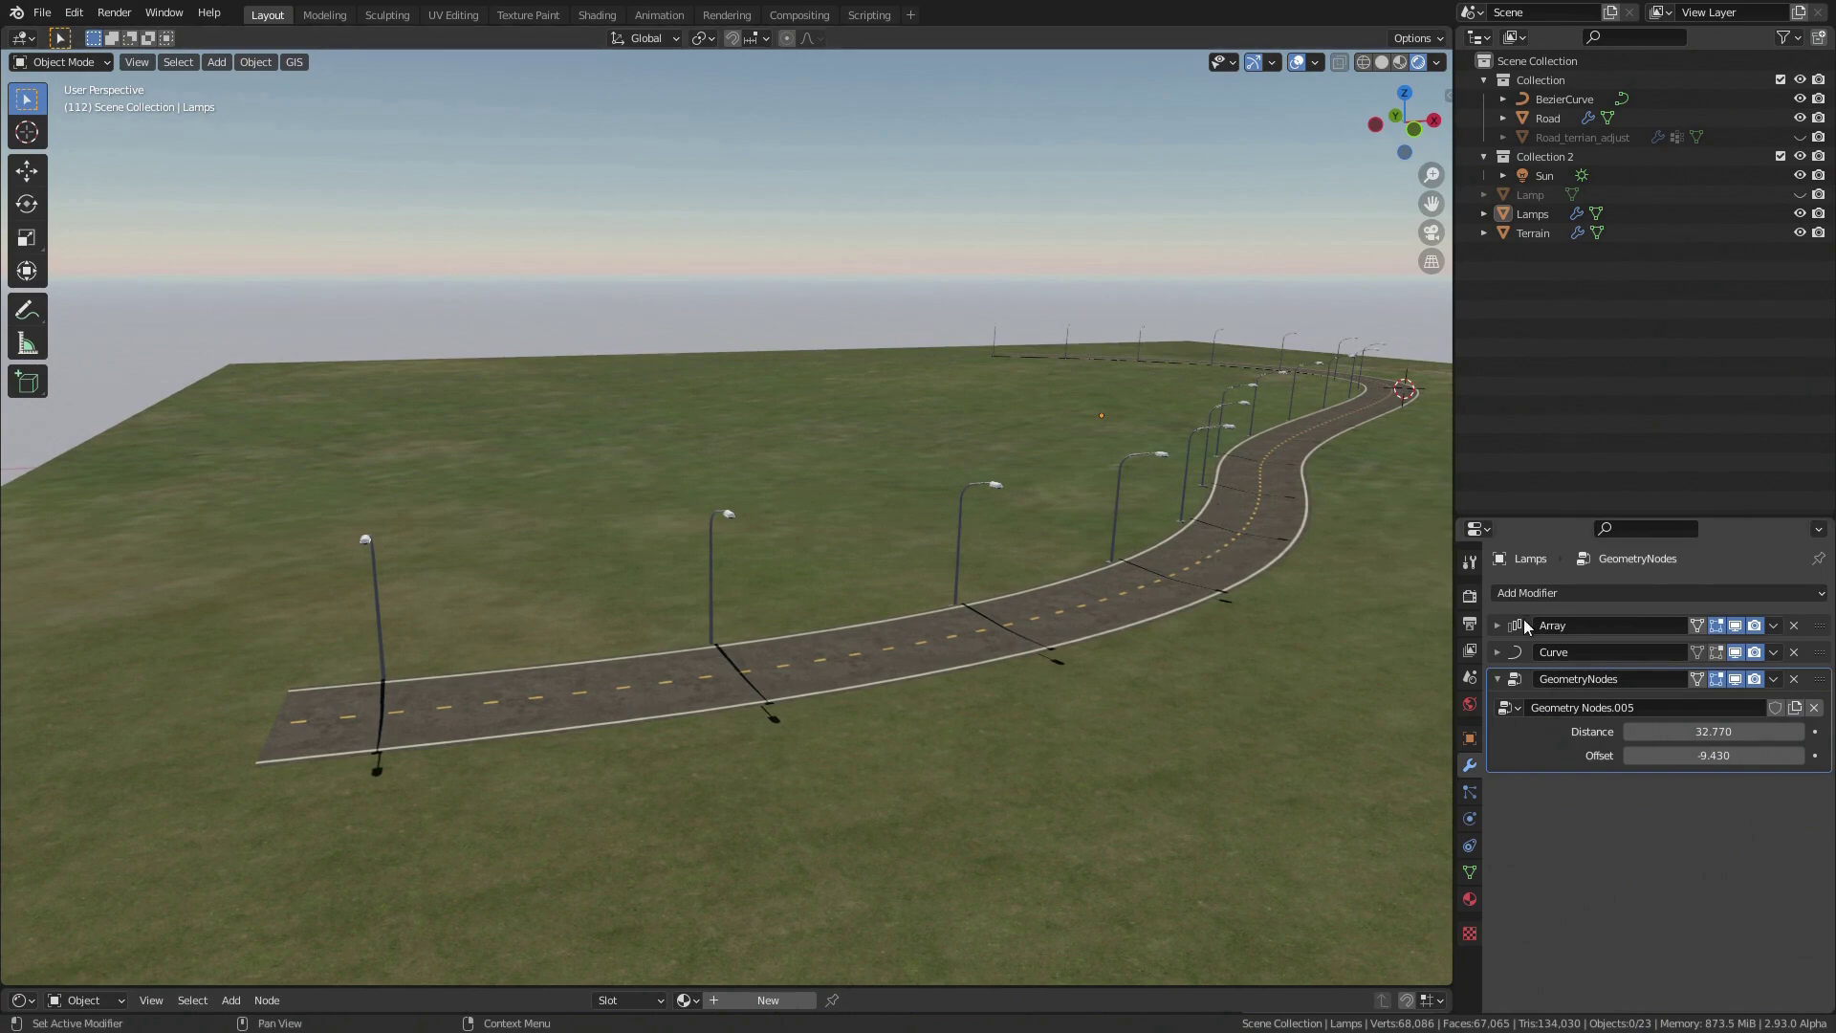
pyautogui.moveTo(1715, 733); pyautogui.dragTo(1737, 733)
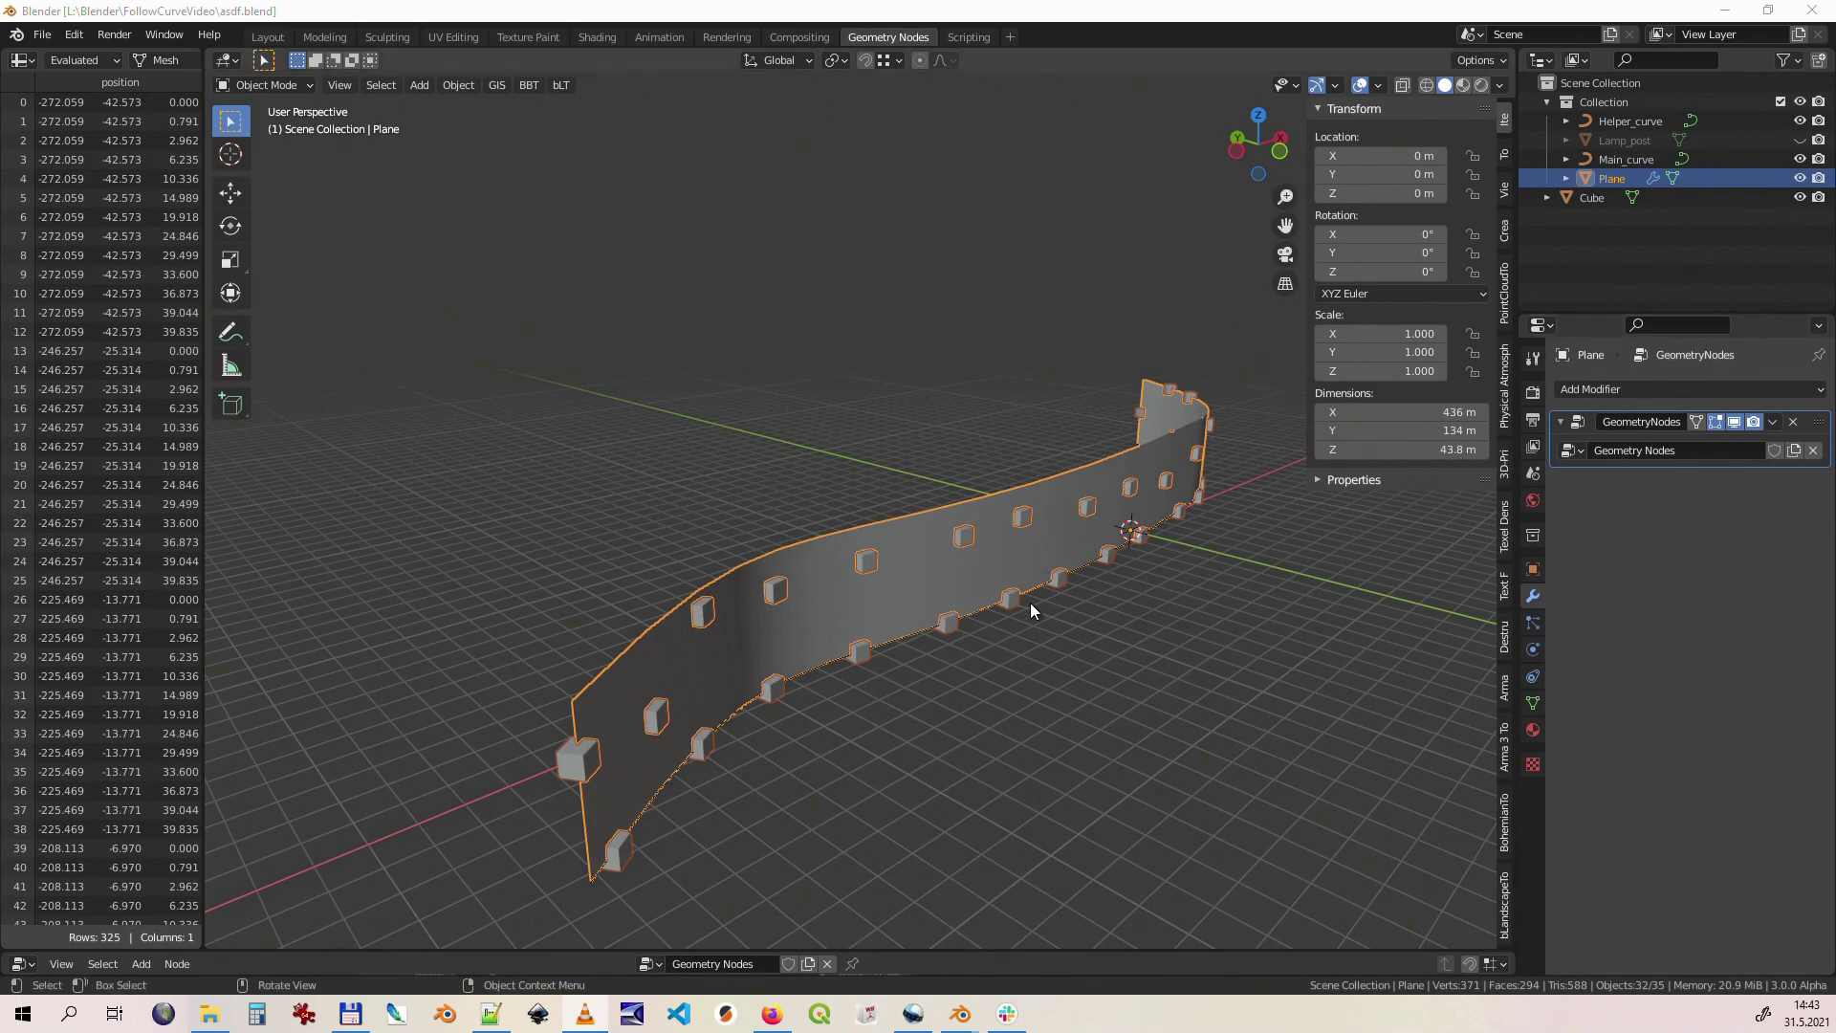
# Step: Inspect Main_curve and Helper_curve, then show Plane's unlinked node tree in an enlarged Node Editor
pyautogui.moveTo(1031, 610)
pyautogui.mouseDown(button='middle')
pyautogui.moveTo(1192, 639)
pyautogui.moveTo(1094, 644)
pyautogui.moveTo(1030, 591)
pyautogui.moveTo(1012, 603)
pyautogui.mouseUp(button='middle')
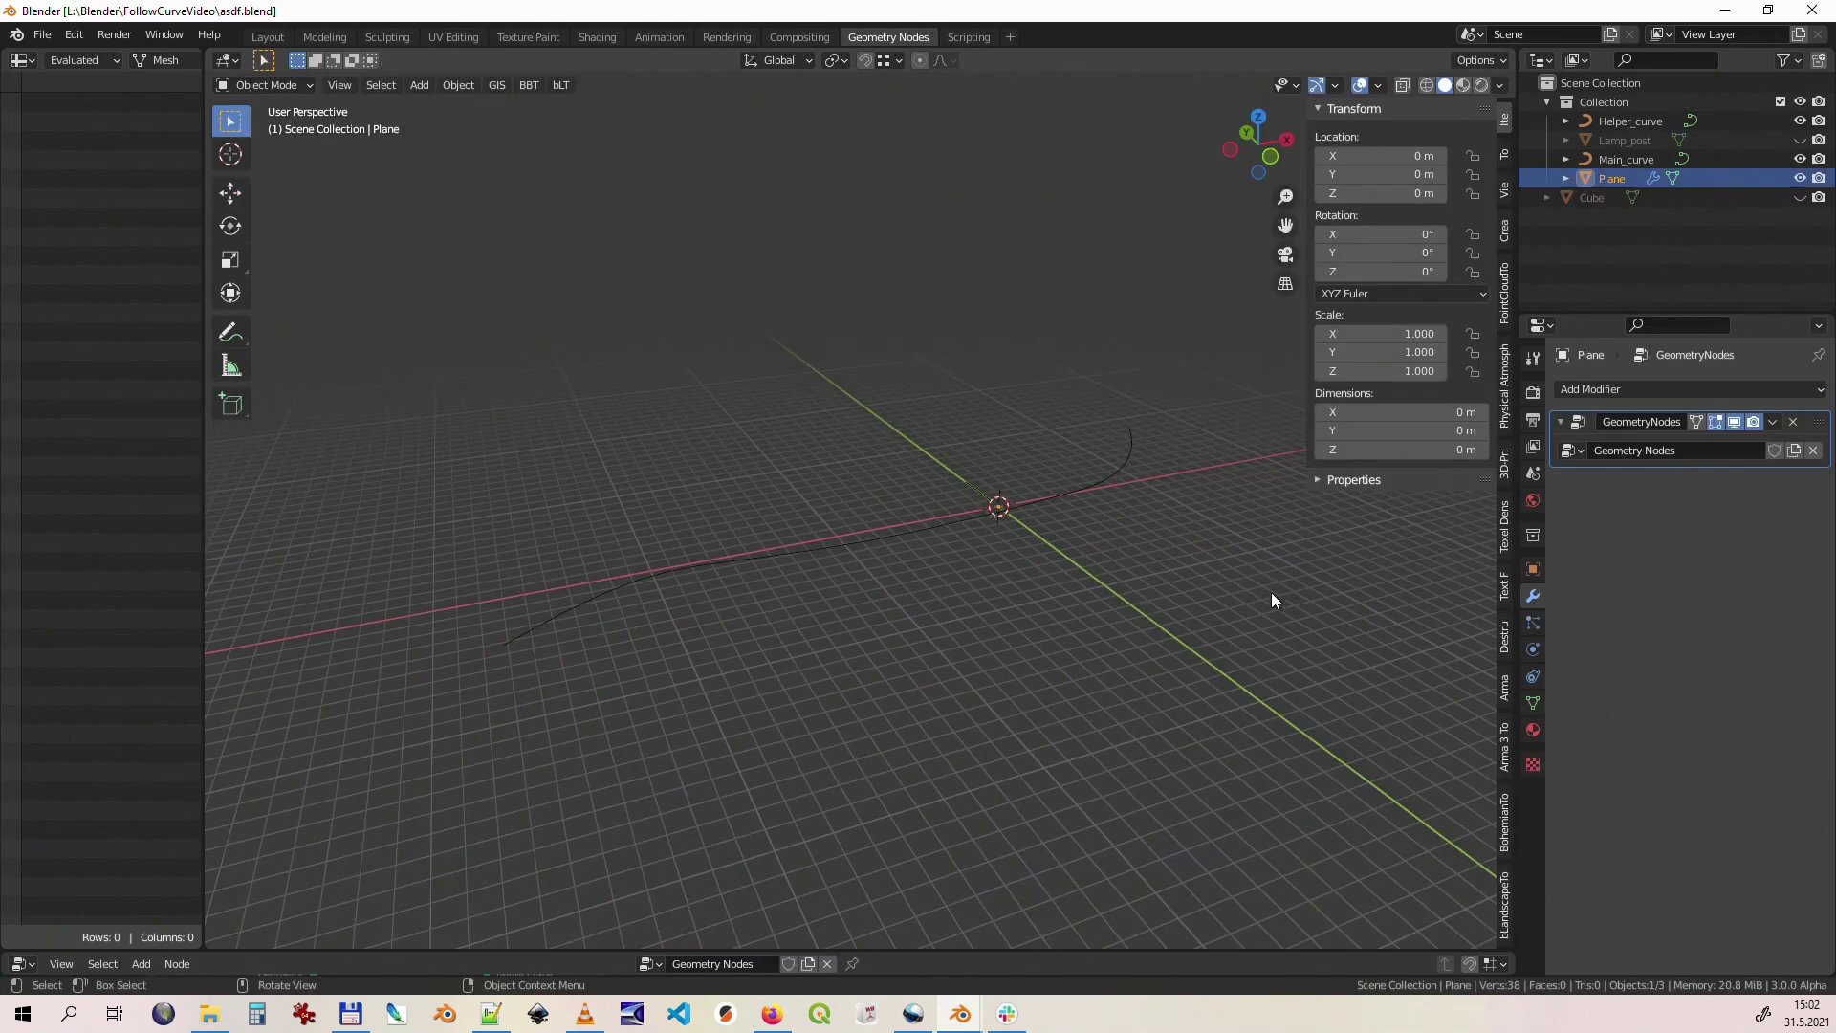
pyautogui.click(1121, 477)
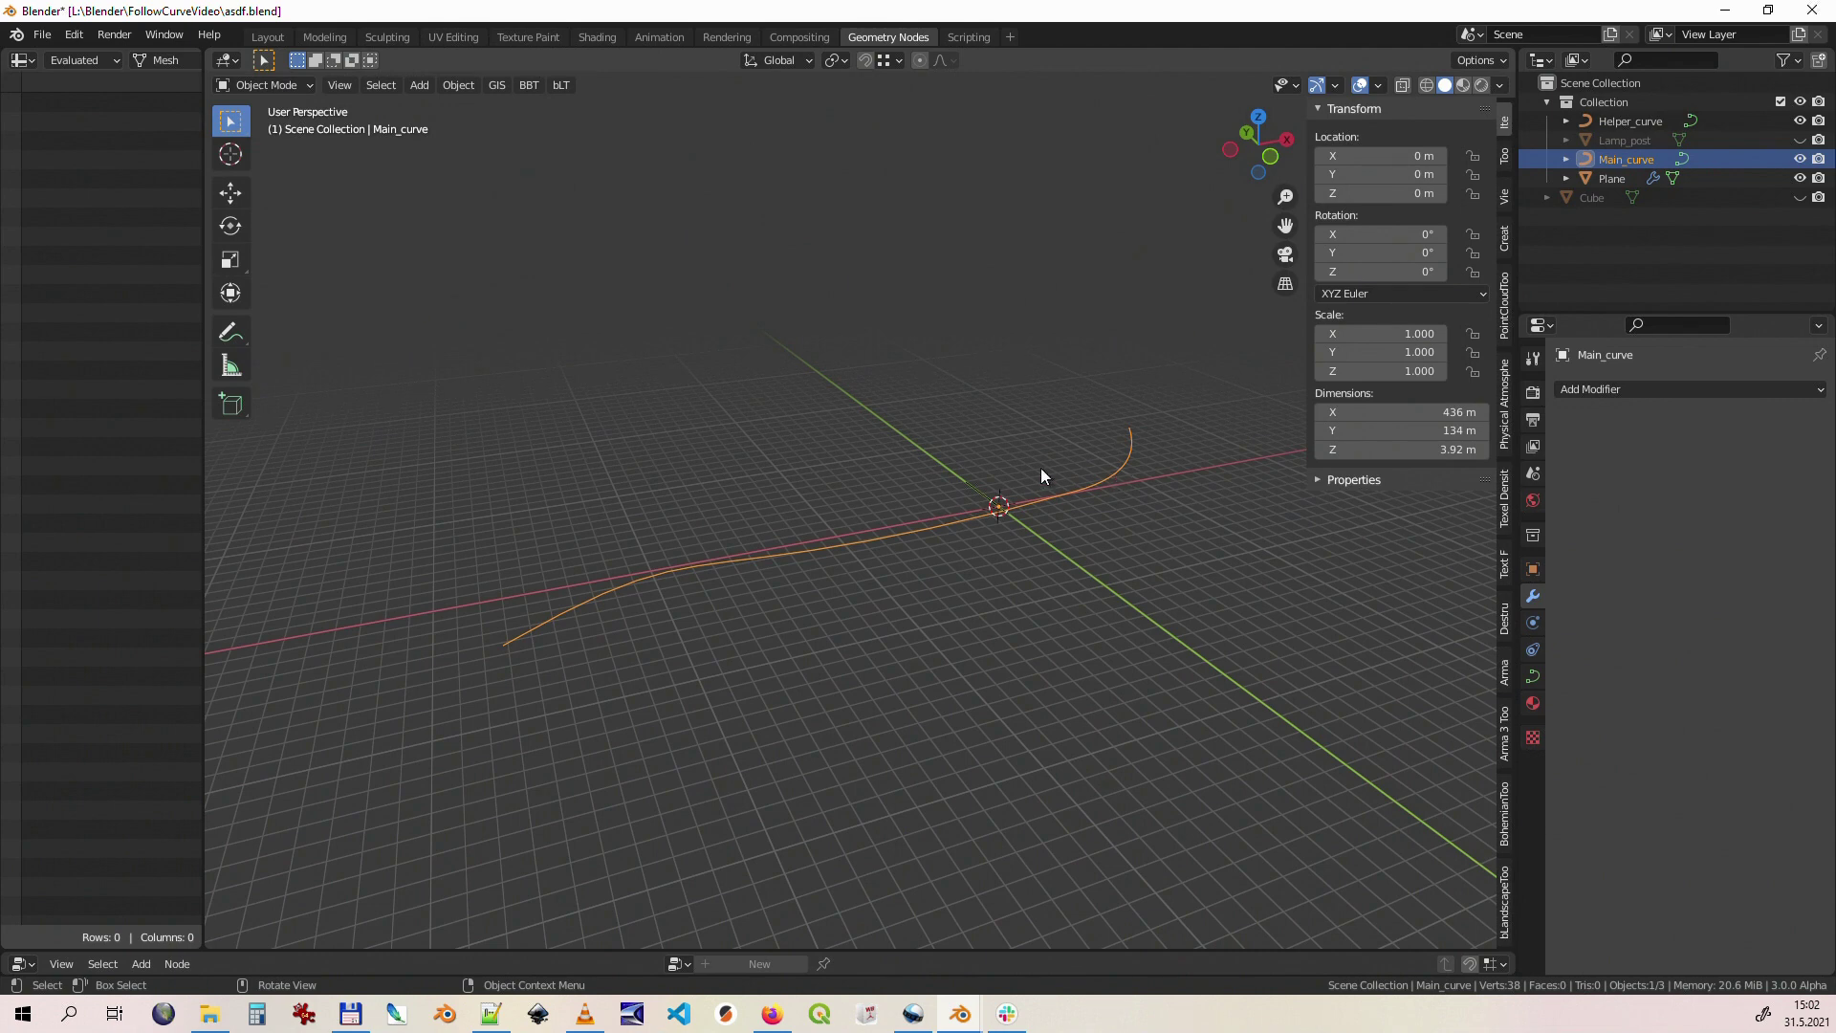
pyautogui.click(980, 487)
pyautogui.scroll(2, 979, 487)
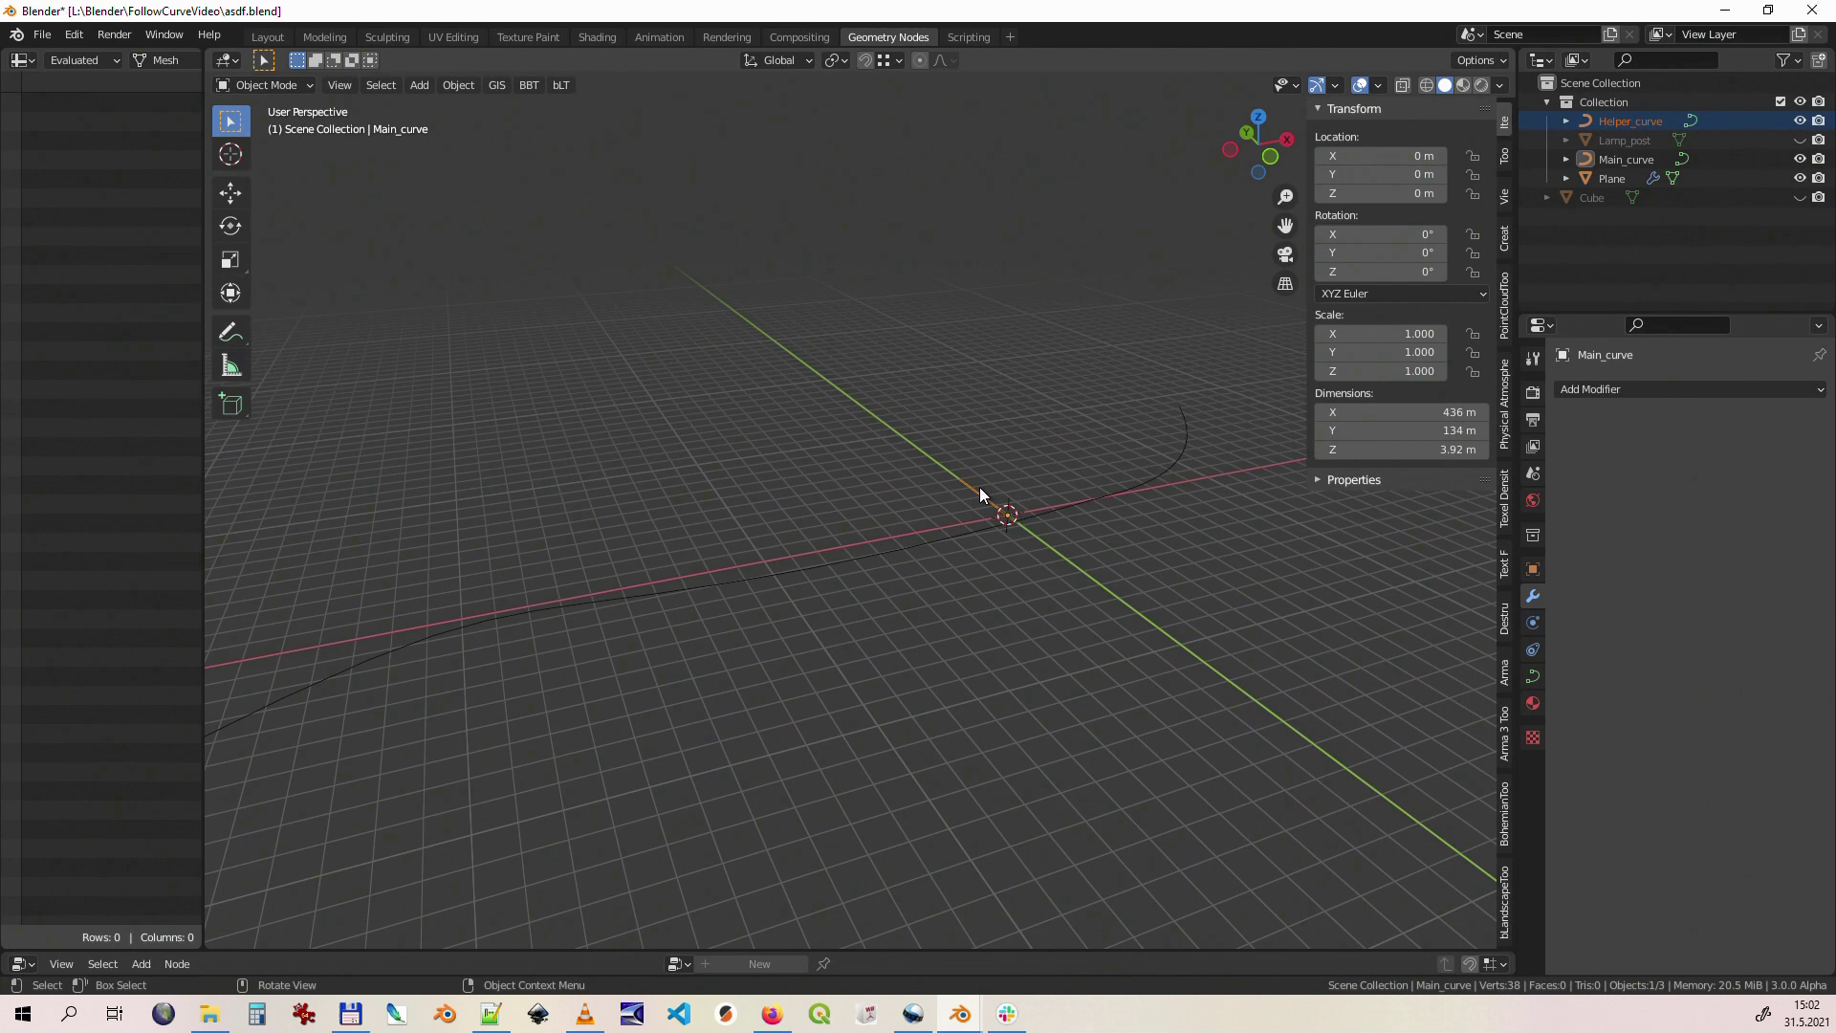
pyautogui.scroll(1, 980, 487)
pyautogui.scroll(1, 989, 498)
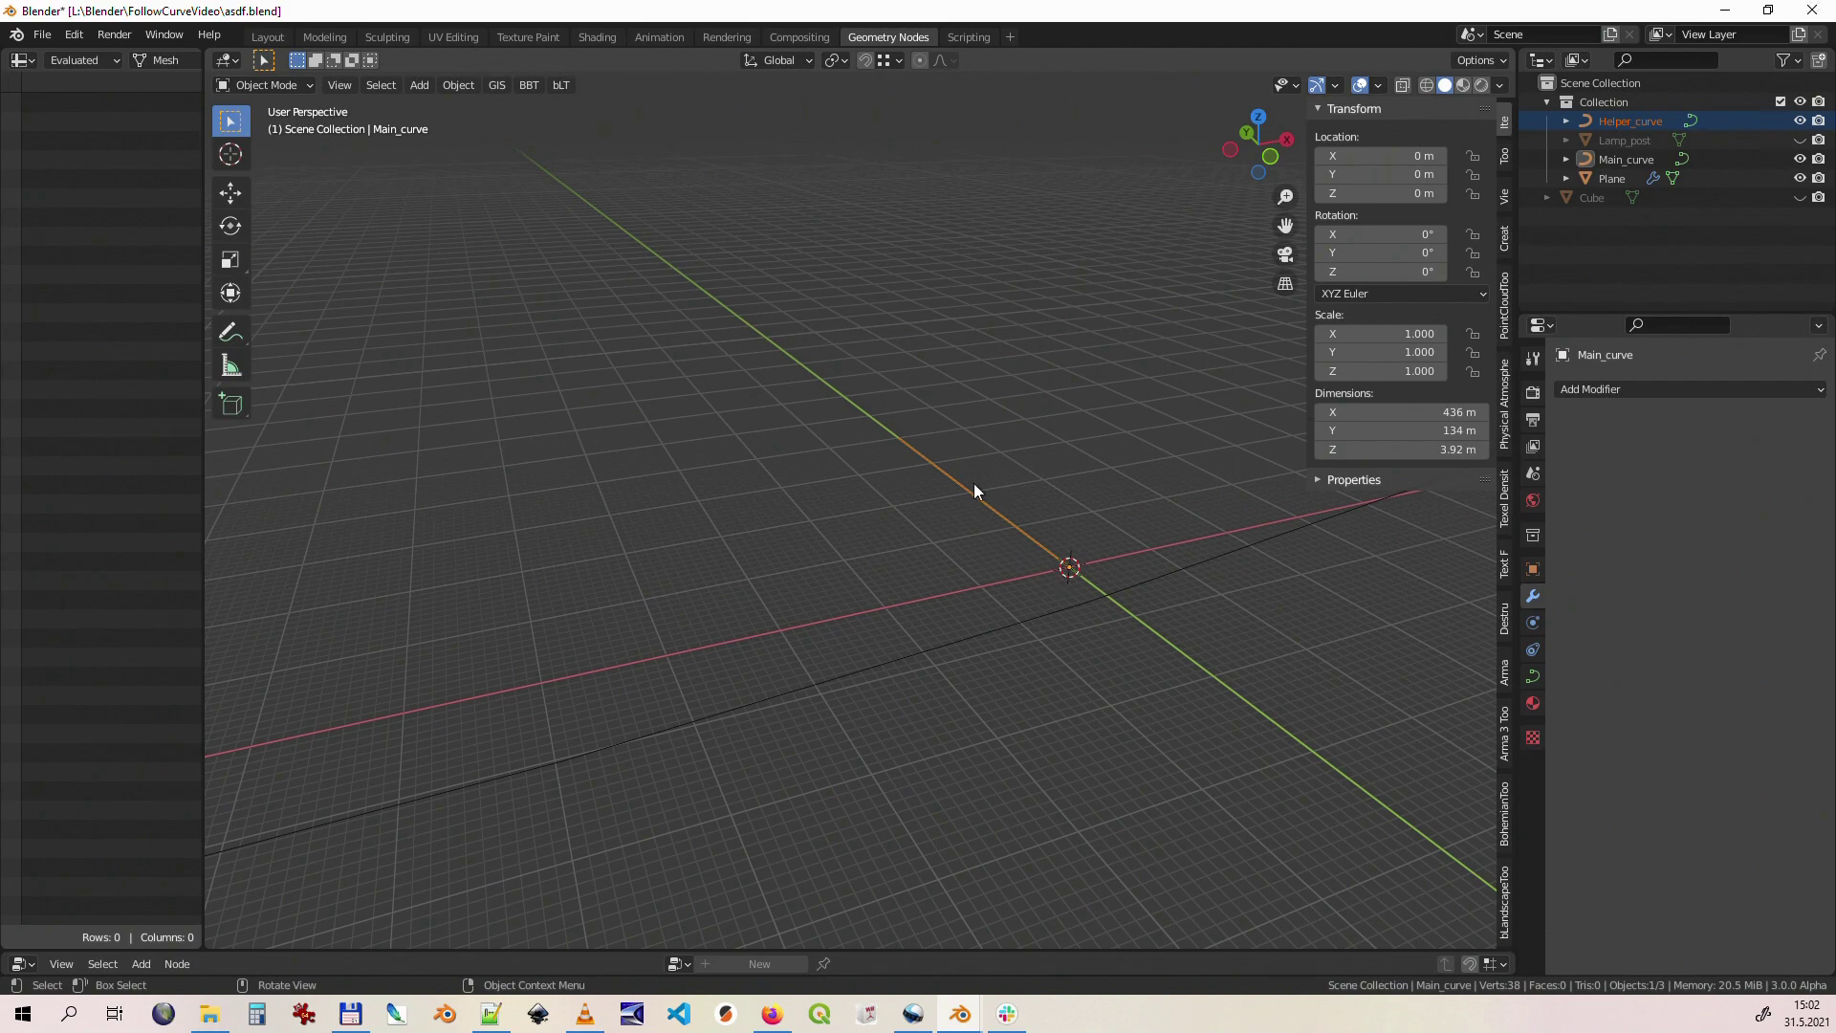
pyautogui.click(1610, 178)
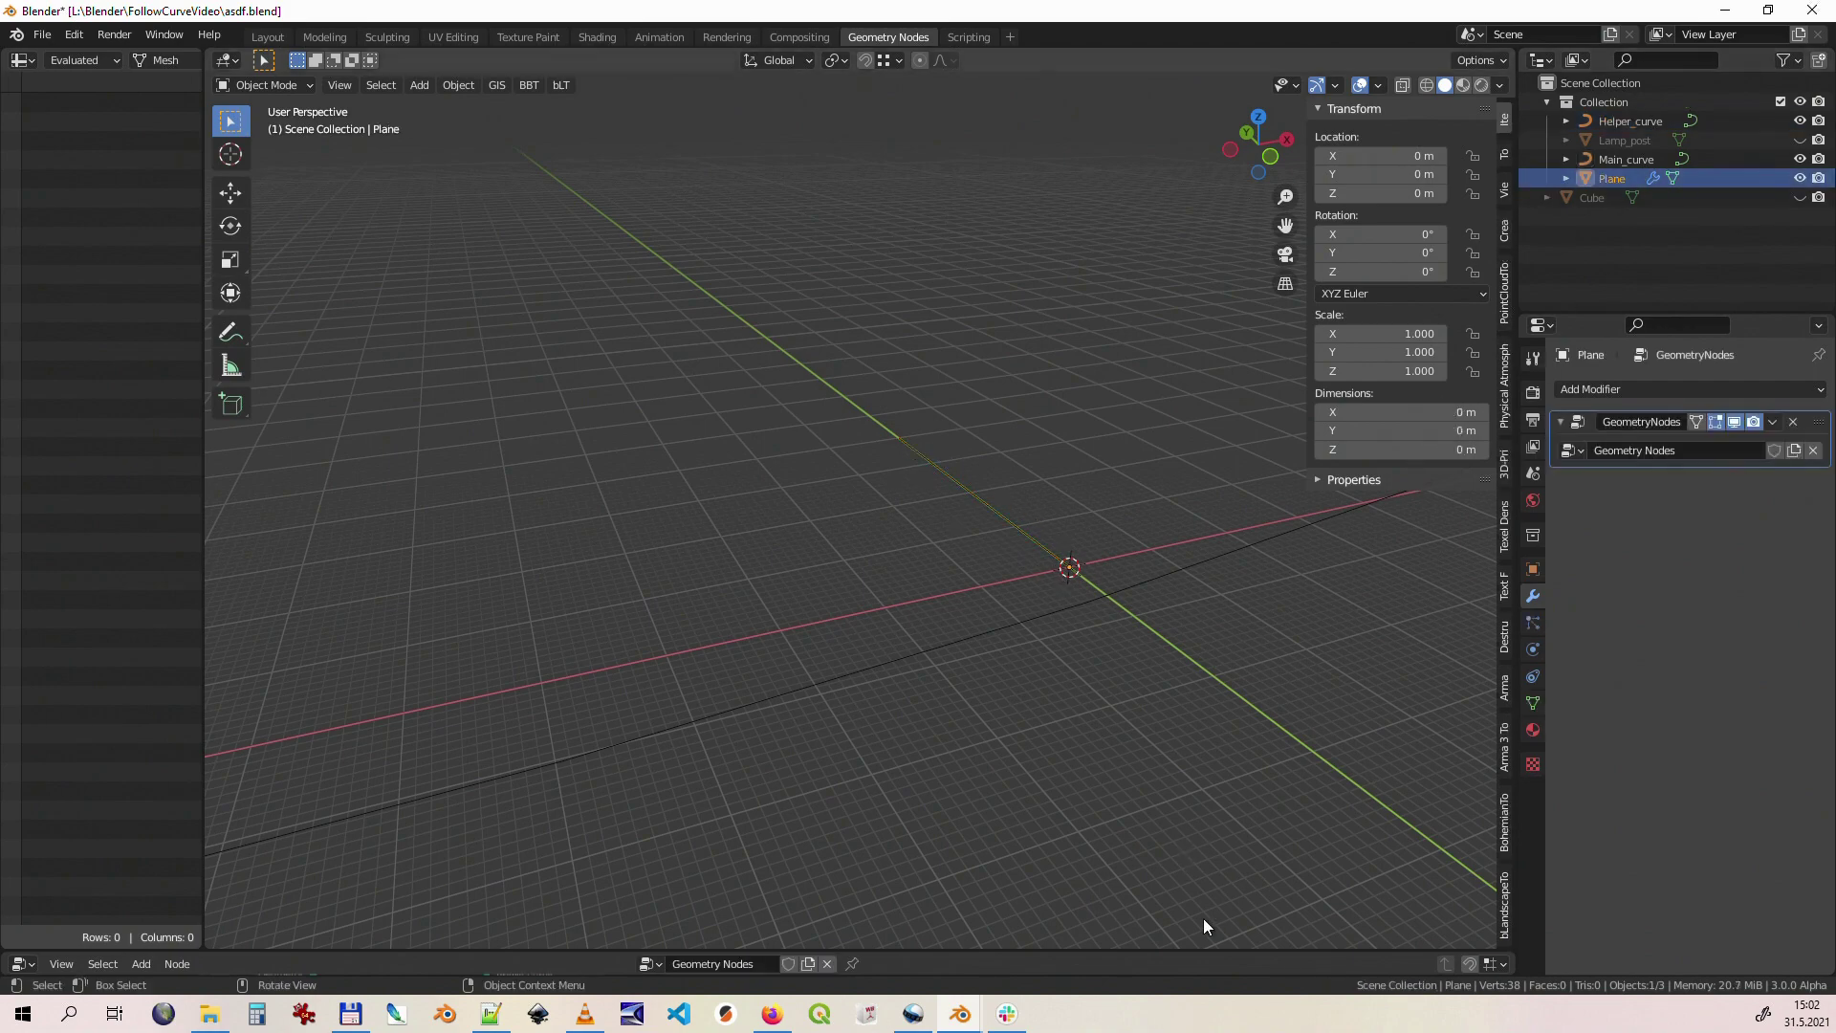
pyautogui.moveTo(1198, 955); pyautogui.dragTo(1184, 524)
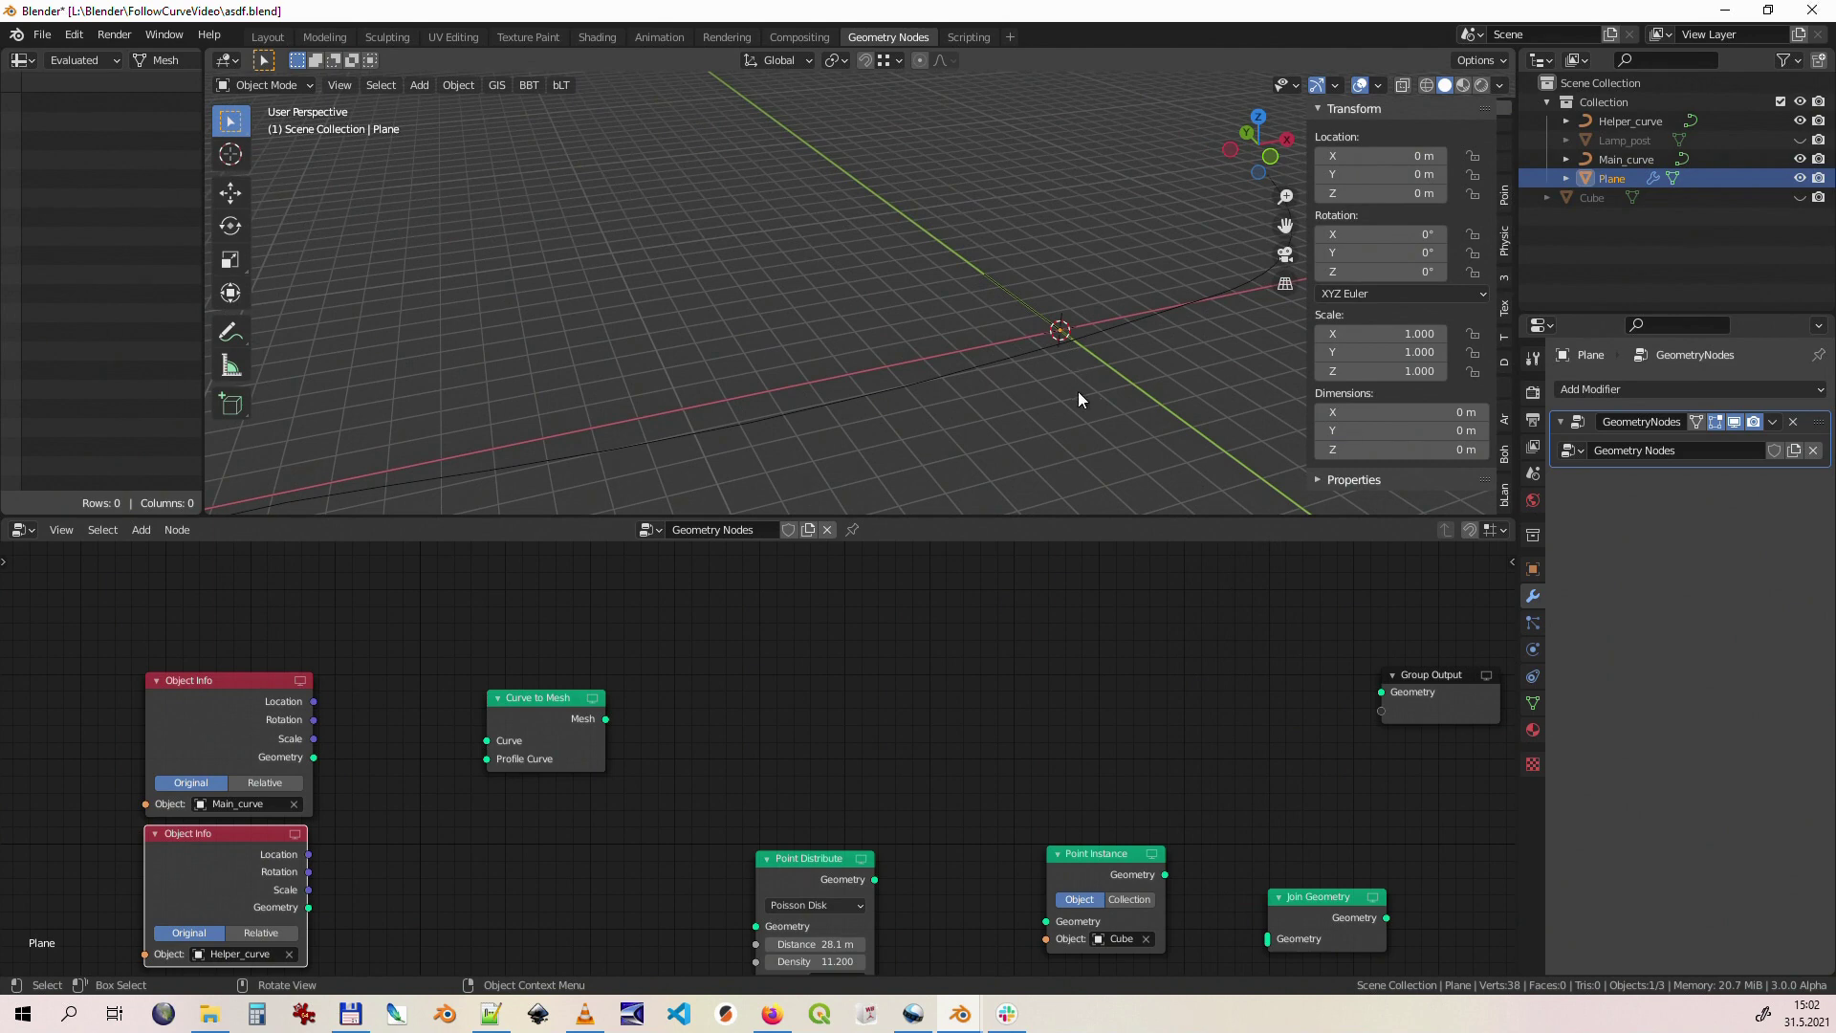
# Step: Feed Helper_curve as profile and Main_curve into Curve to Mesh, routing the ribbon to the output
pyautogui.moveTo(309, 908); pyautogui.dragTo(487, 761)
pyautogui.moveTo(312, 756); pyautogui.dragTo(360, 773)
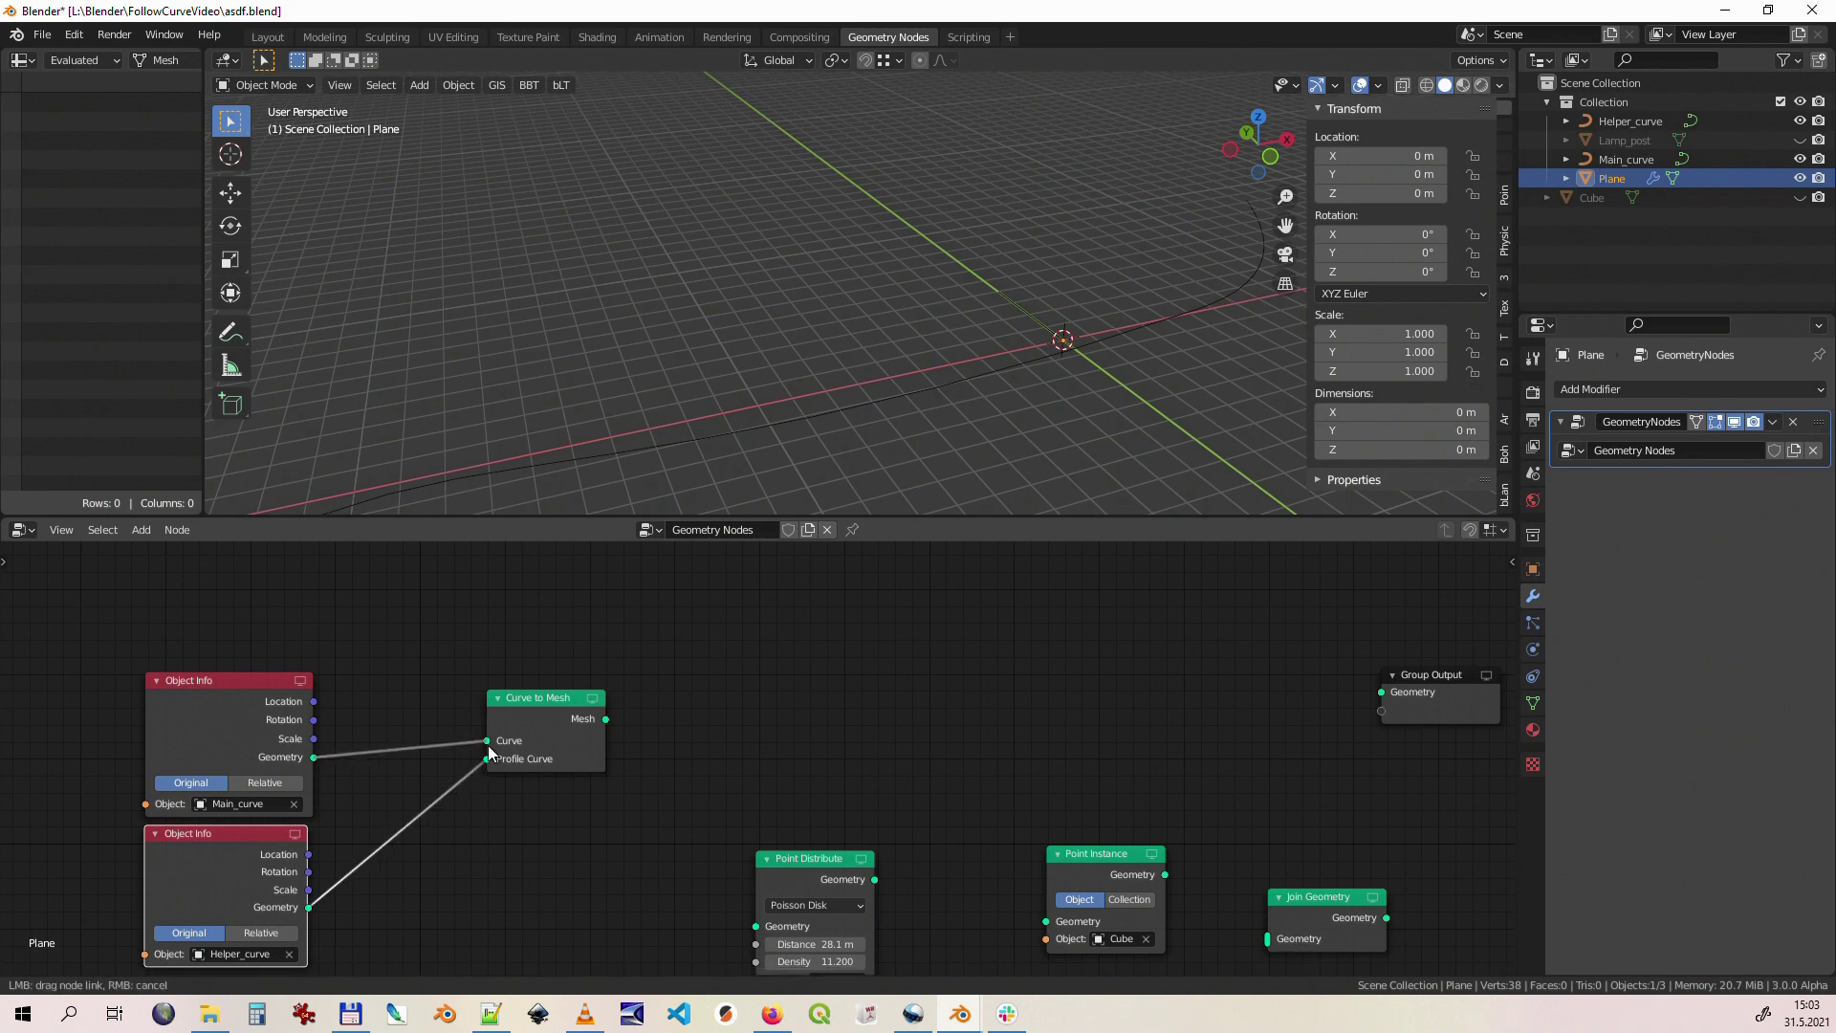
pyautogui.moveTo(487, 745); pyautogui.dragTo(489, 742)
pyautogui.moveTo(606, 719); pyautogui.dragTo(1386, 696)
pyautogui.scroll(-3, 981, 315)
pyautogui.scroll(-2, 975, 319)
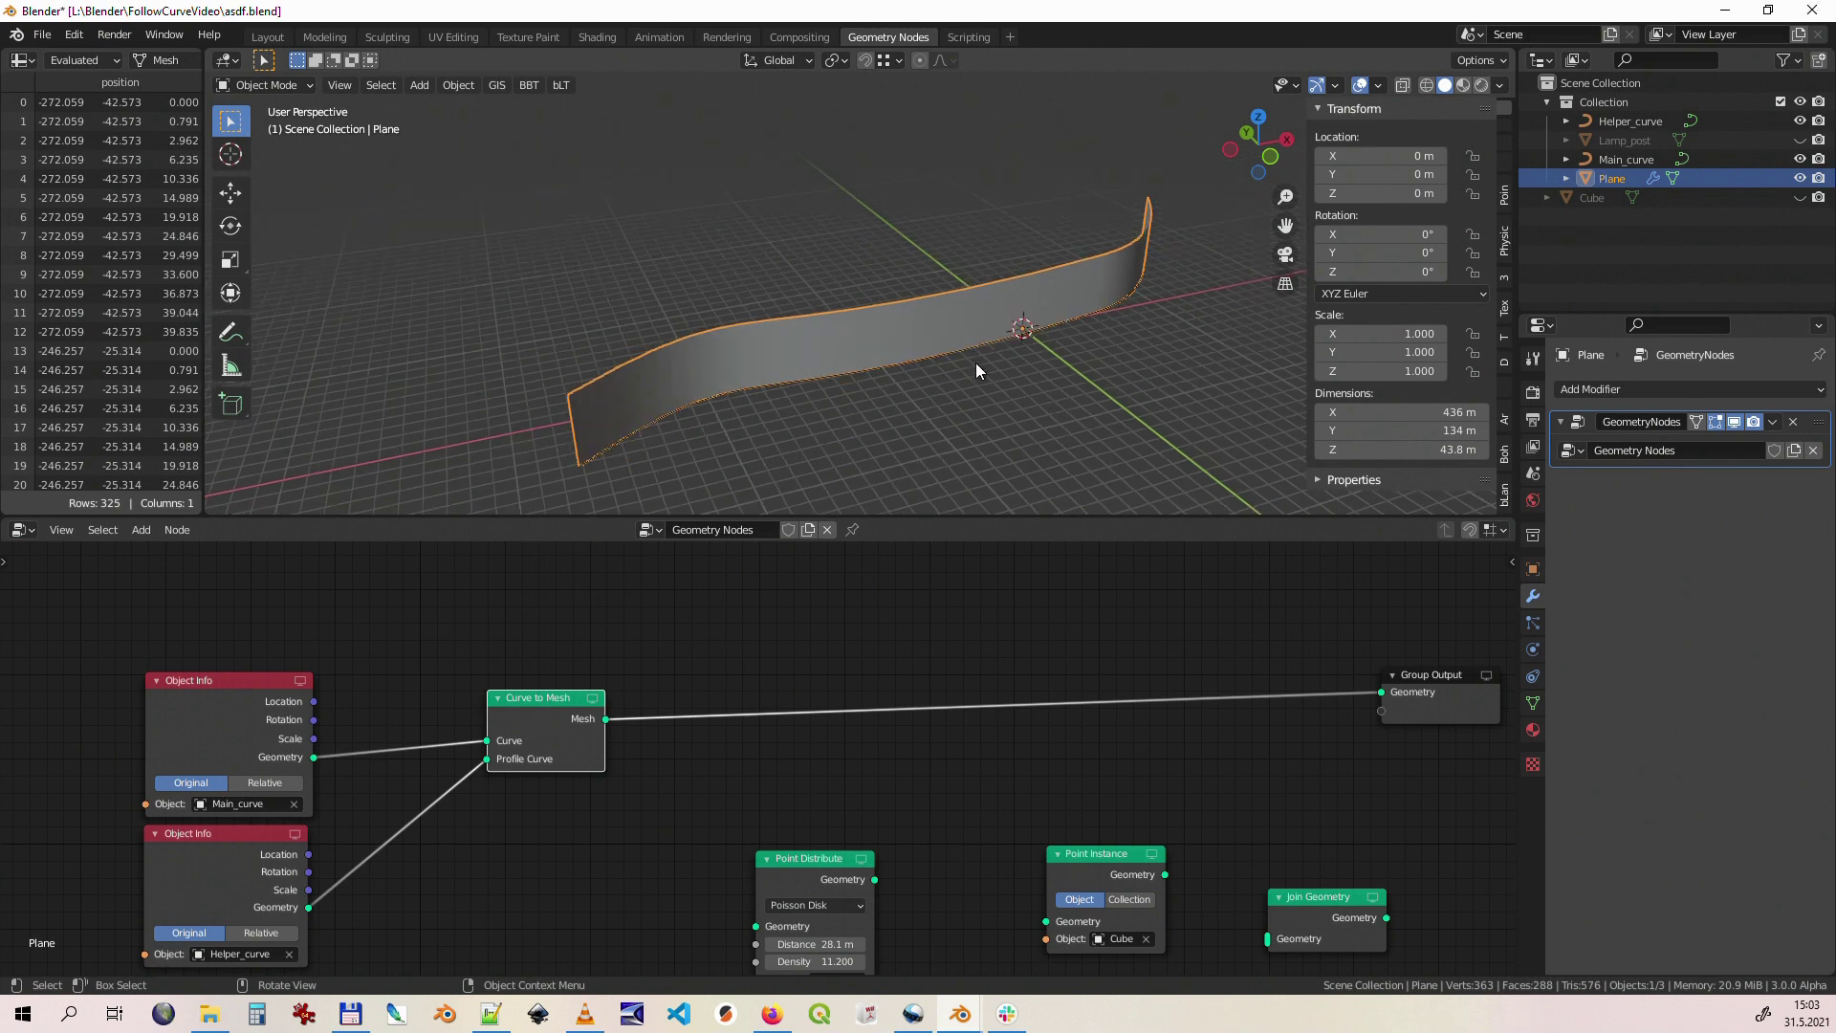
pyautogui.scroll(-1, 989, 383)
pyautogui.scroll(2, 1060, 277)
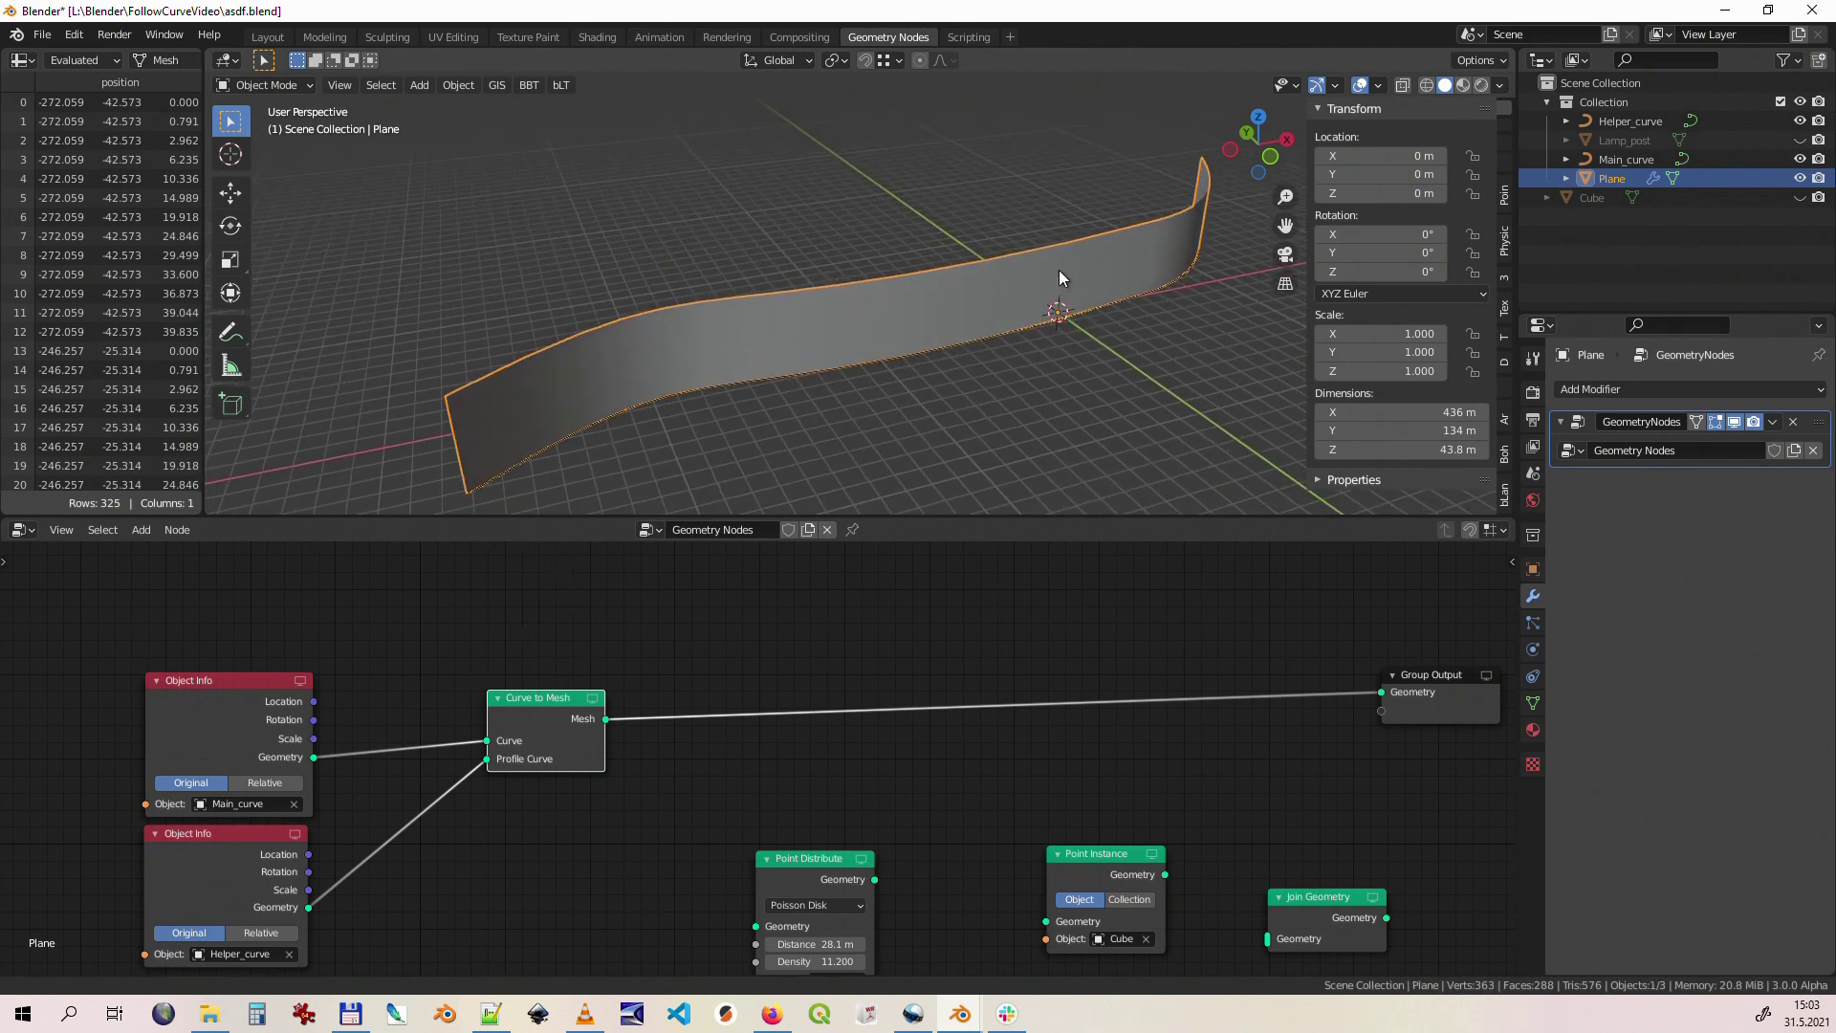
# Step: Insert Point Distribute, Point Instance and Join Geometry, joining the ribbon mesh with the cubes
pyautogui.moveTo(794, 866); pyautogui.dragTo(737, 692)
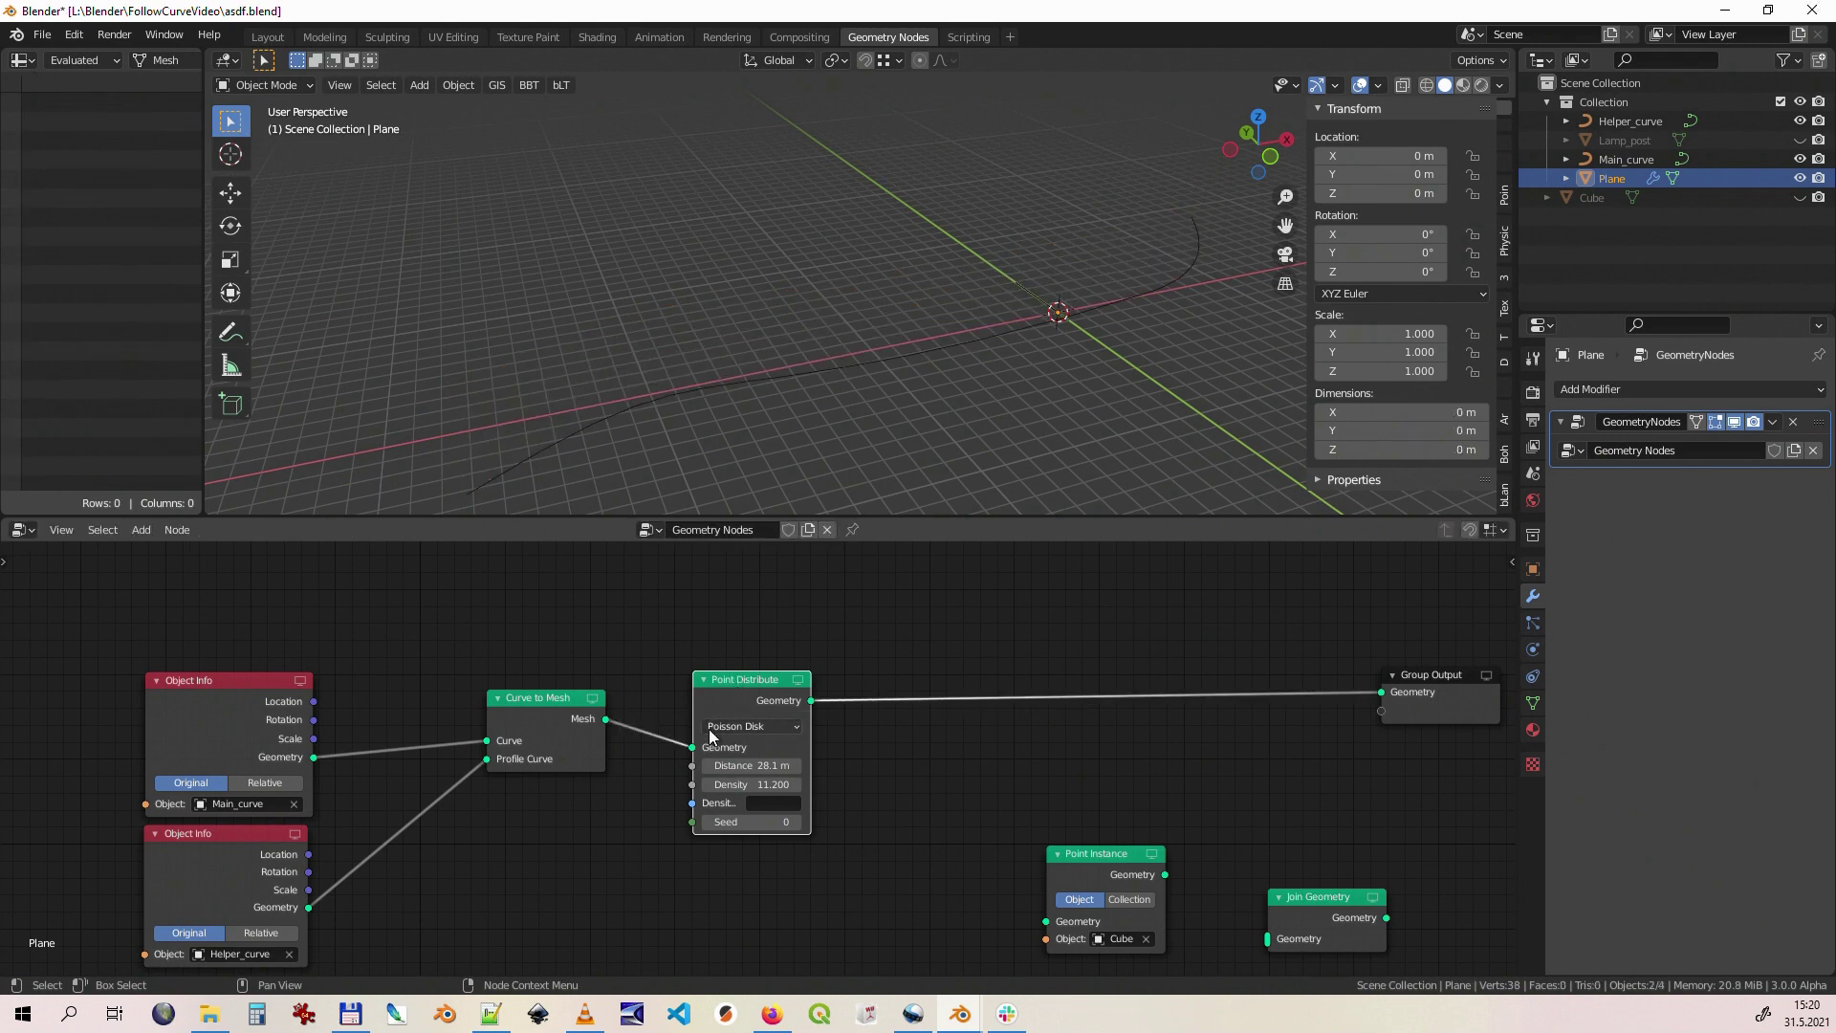
pyautogui.moveTo(1102, 869); pyautogui.dragTo(983, 687)
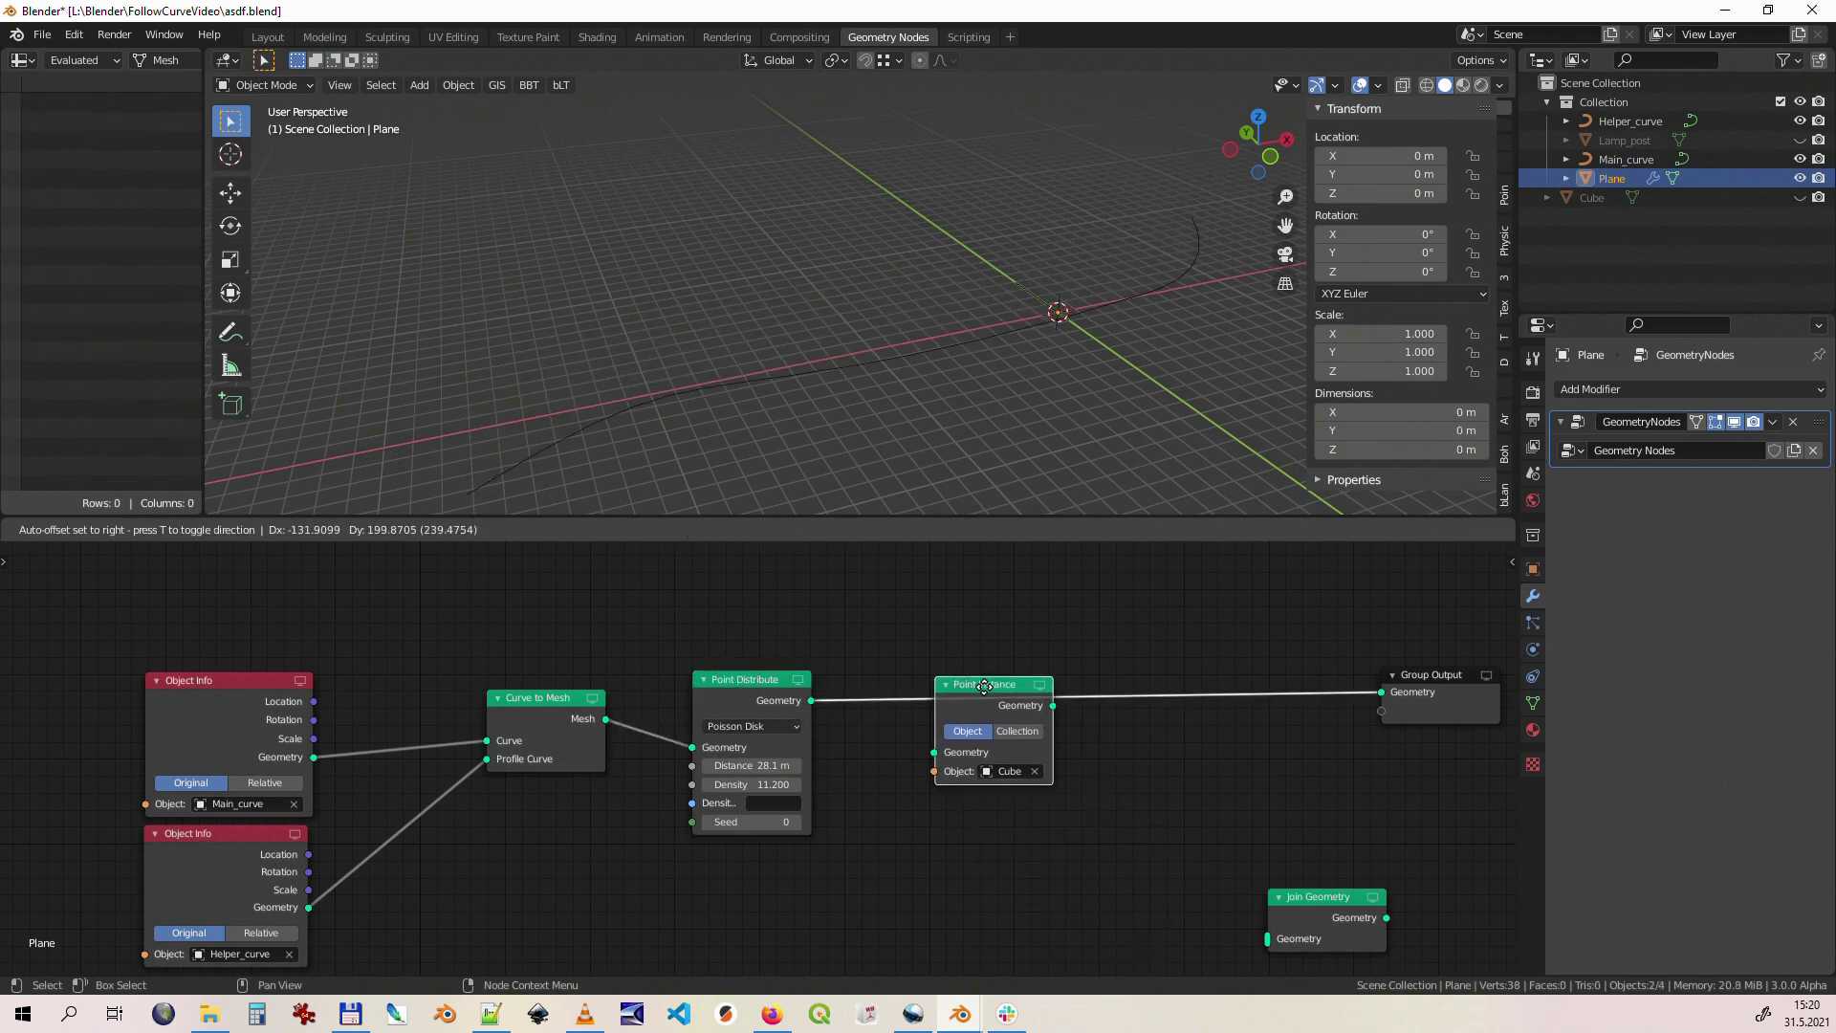
pyautogui.moveTo(1321, 897); pyautogui.dragTo(1260, 655)
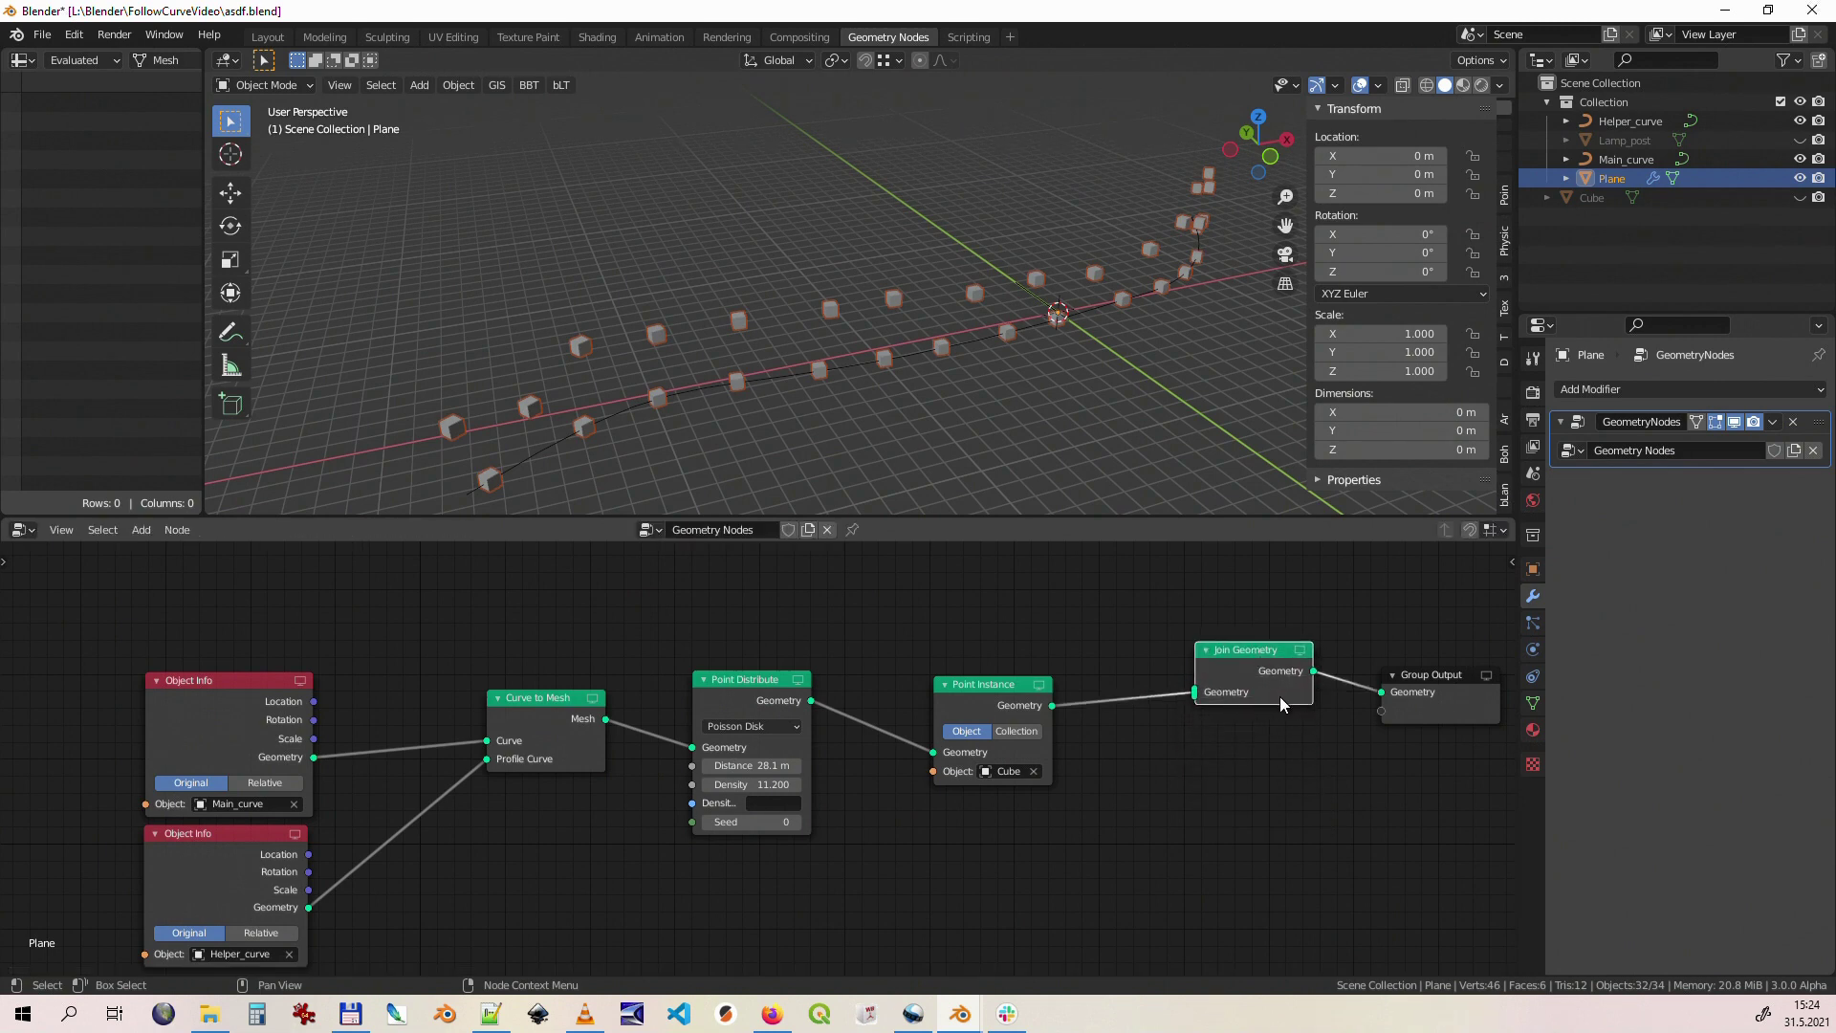
pyautogui.moveTo(605, 721); pyautogui.dragTo(1203, 694)
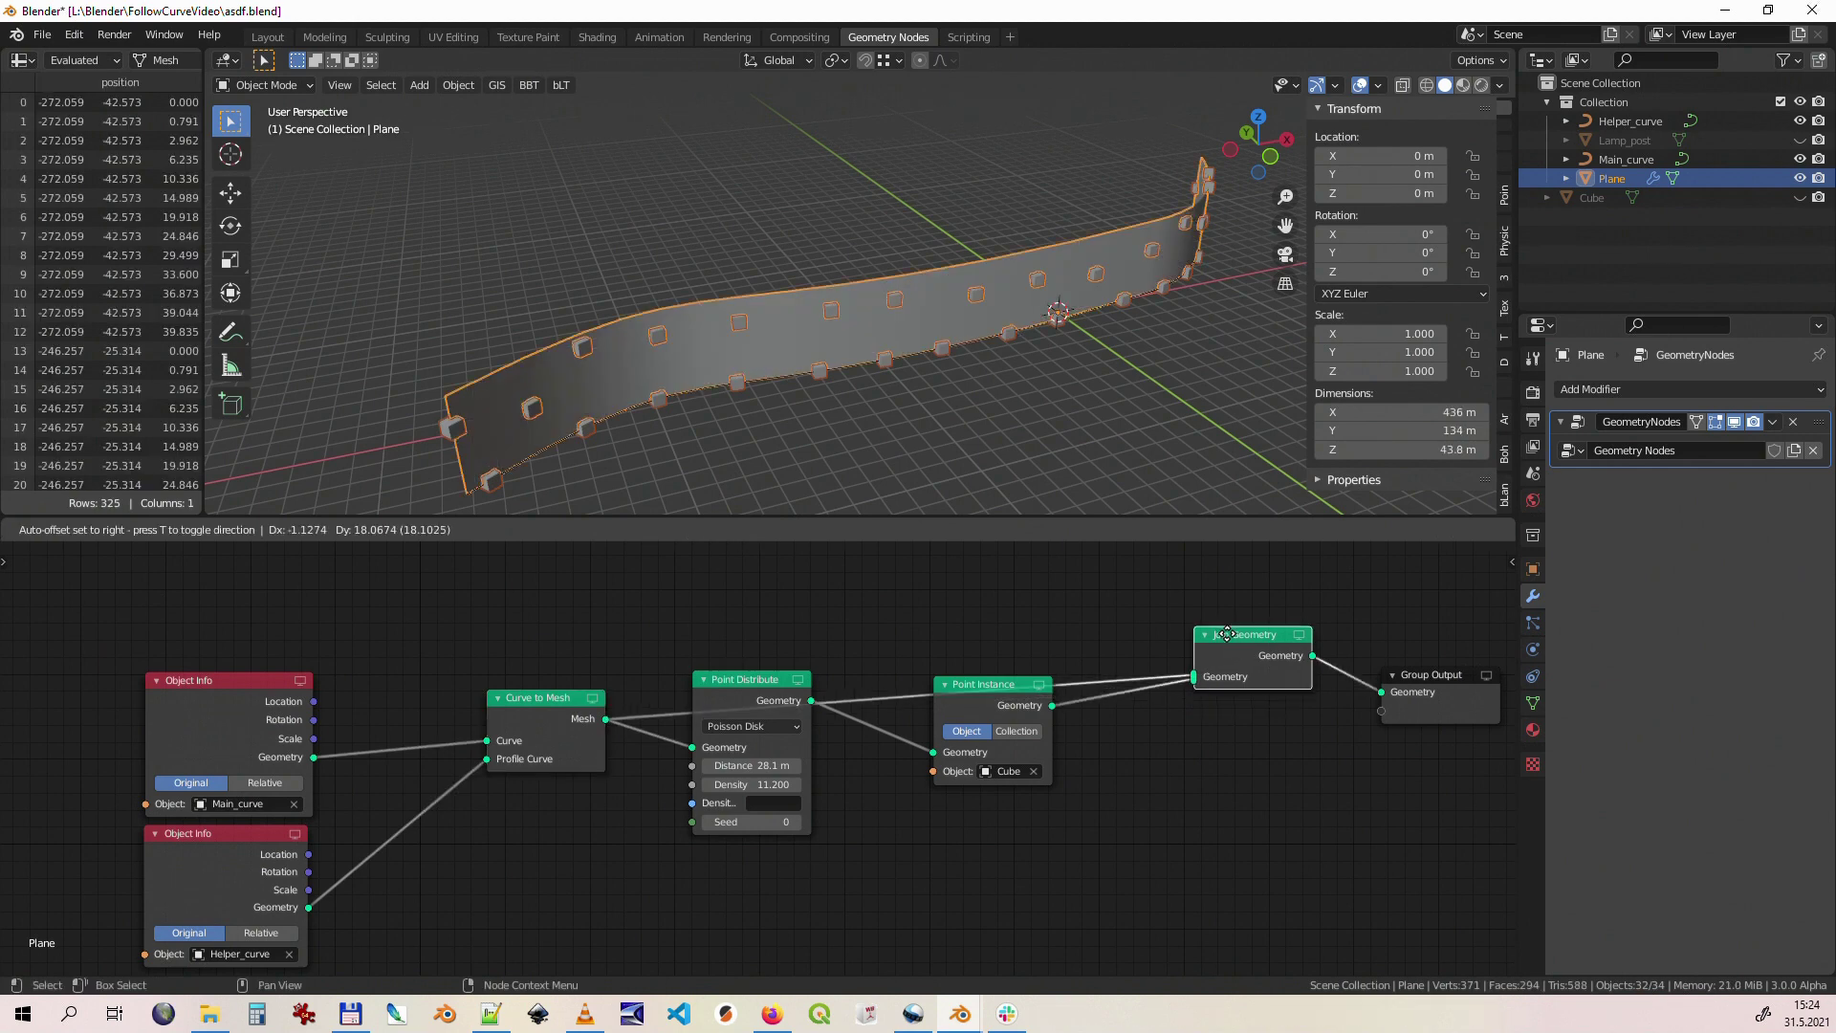
# Step: Select Helper_curve and, in top-view Edit Mode, set its control point Y to 0.009998 m
pyautogui.click(1646, 120)
pyautogui.moveTo(1082, 347)
pyautogui.mouseDown(button='middle')
pyautogui.moveTo(1045, 267)
pyautogui.moveTo(1051, 200)
pyautogui.mouseUp(button='middle')
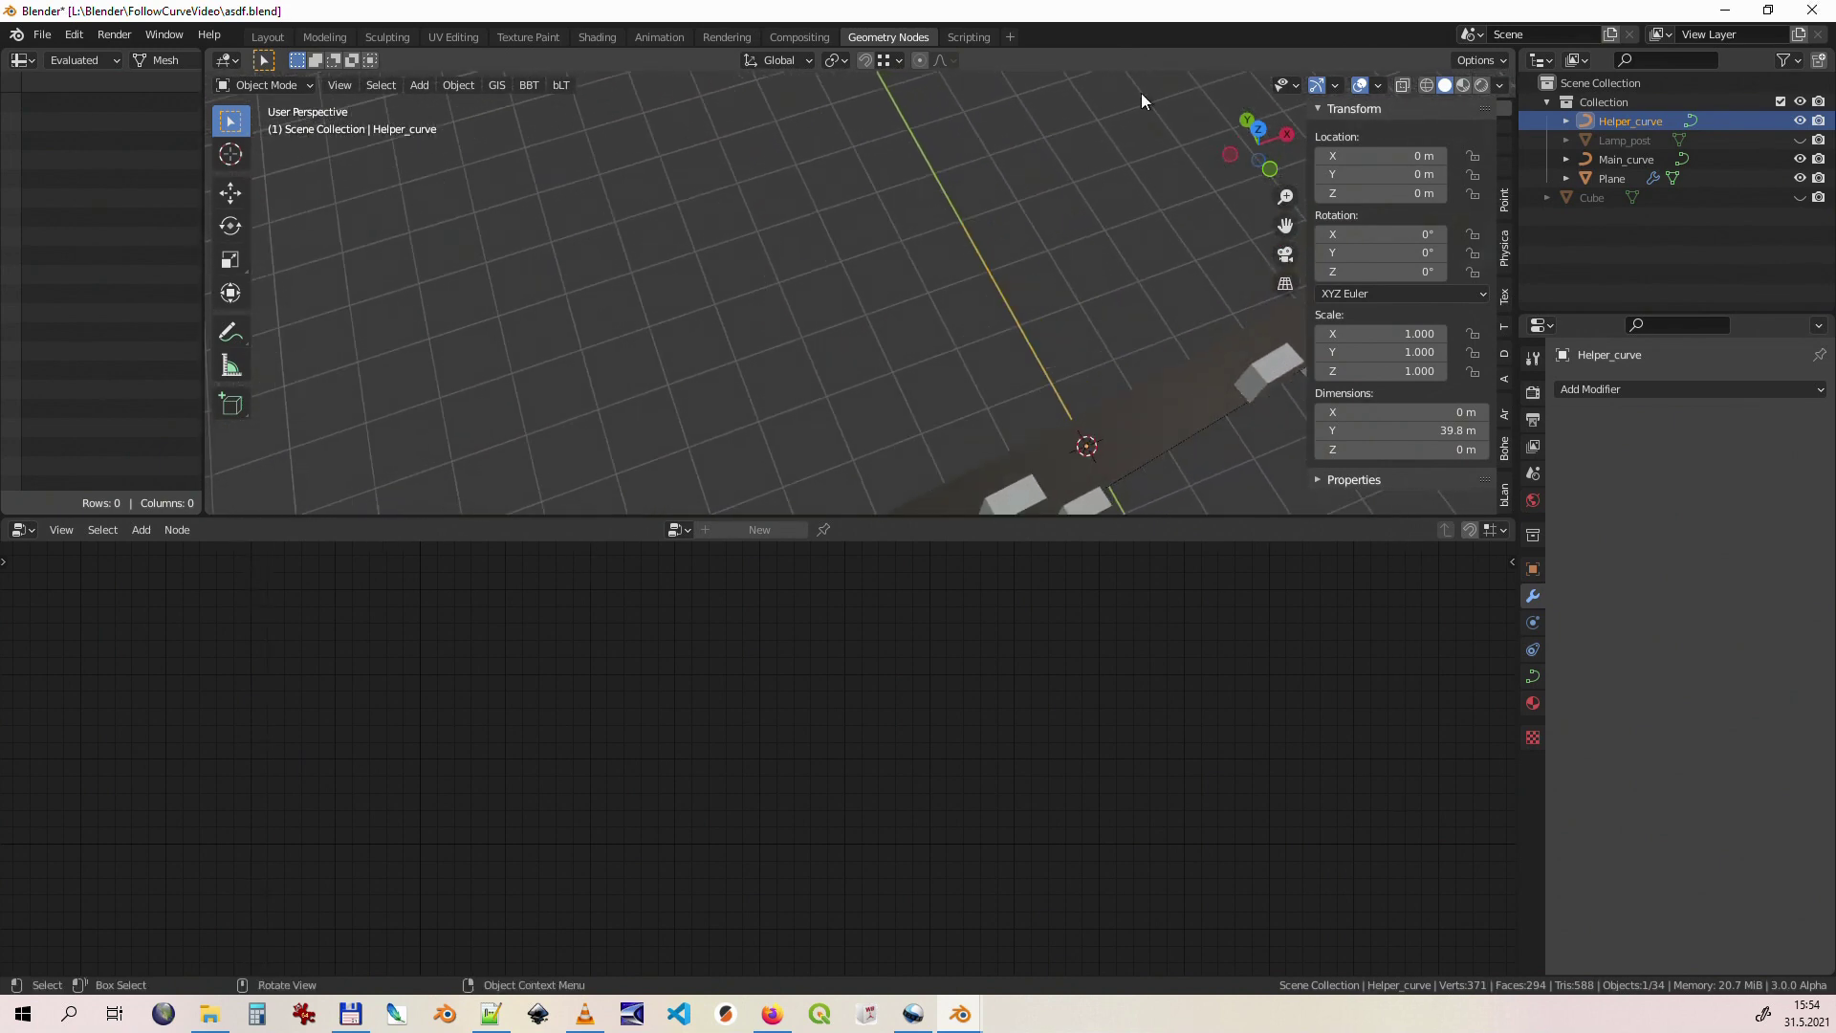
pyautogui.press('KP_7')
pyautogui.scroll(-3, 1079, 308)
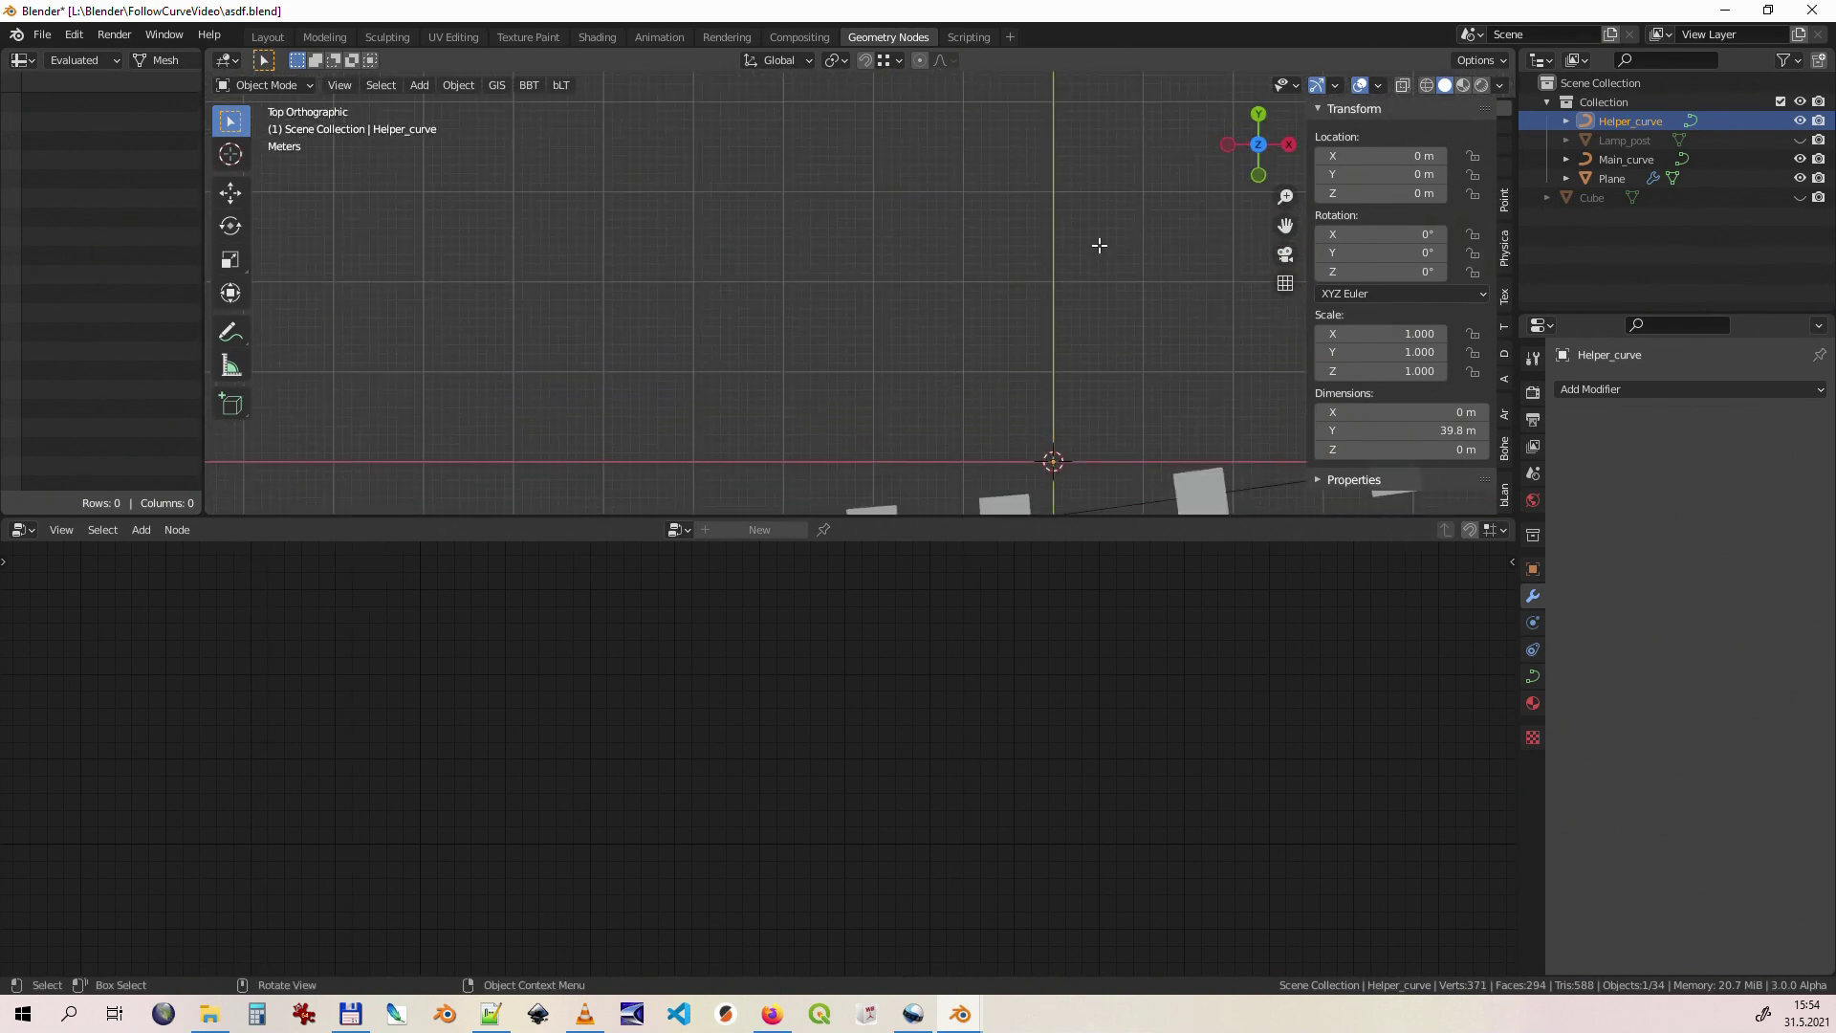
pyautogui.press('Tab')
pyautogui.scroll(2, 1085, 188)
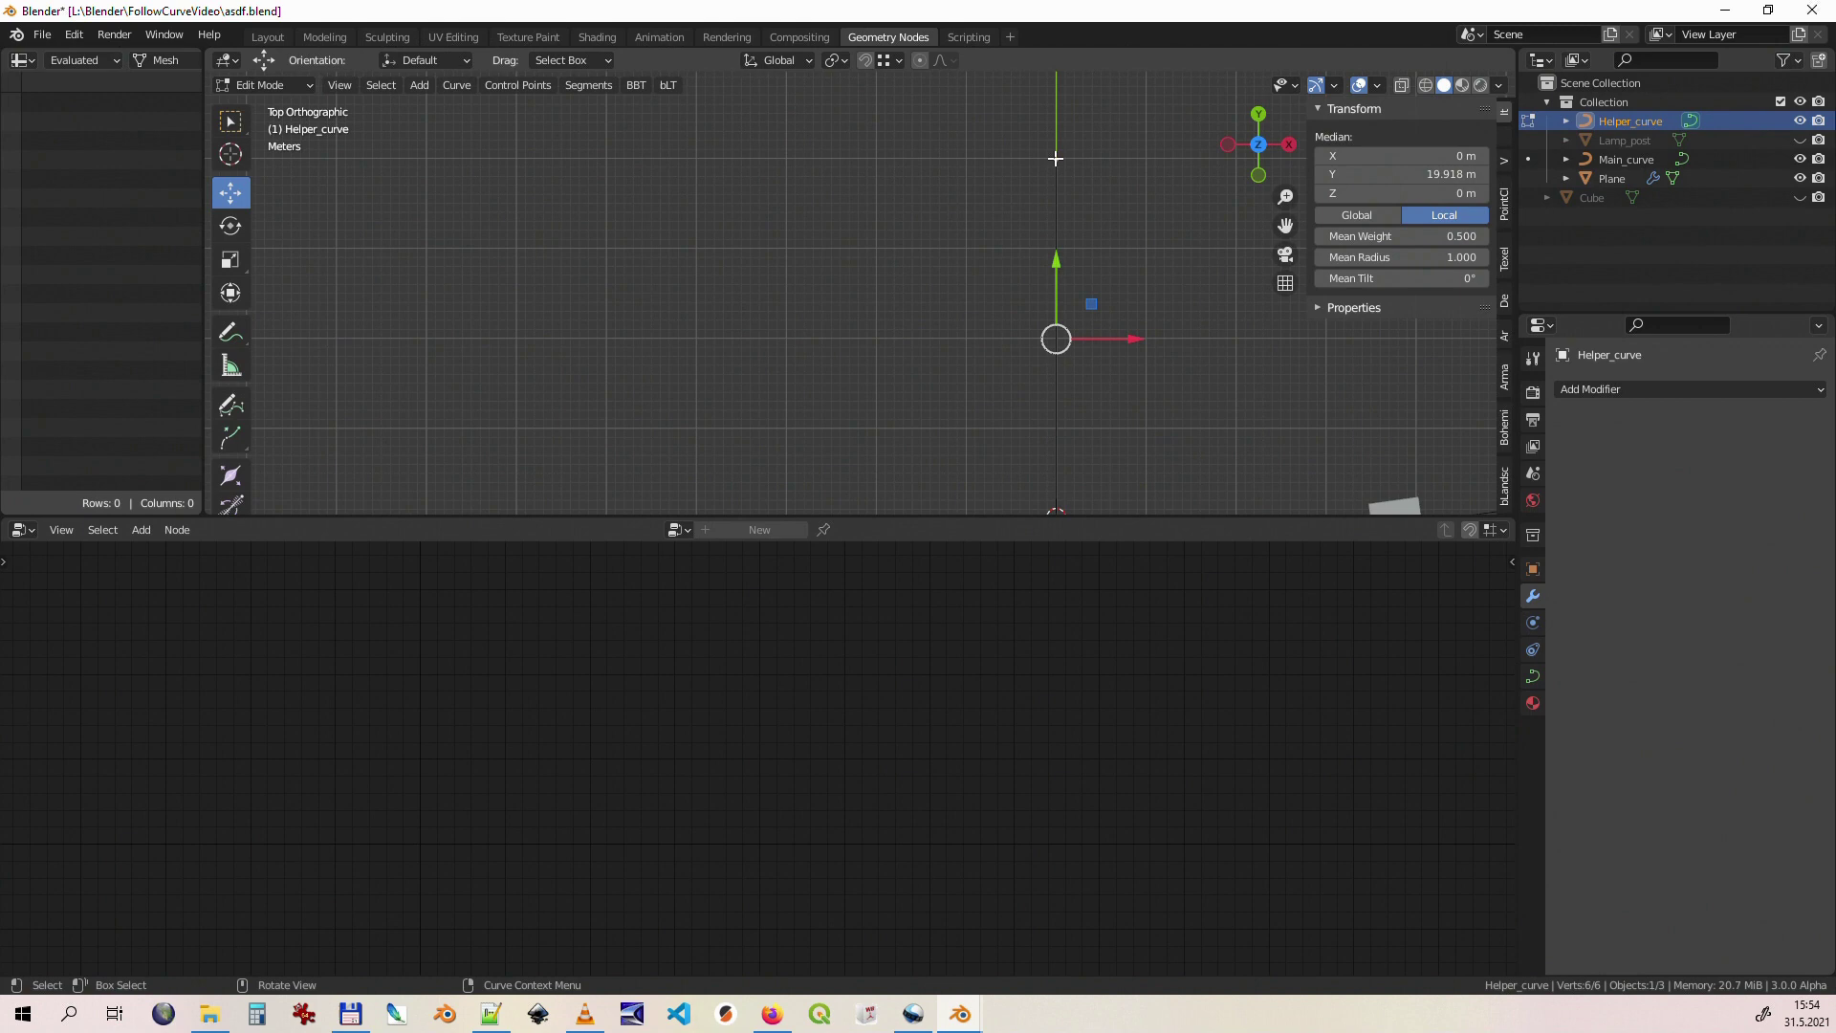
pyautogui.scroll(4, 1059, 156)
pyautogui.scroll(4, 1047, 154)
pyautogui.scroll(3, 1048, 157)
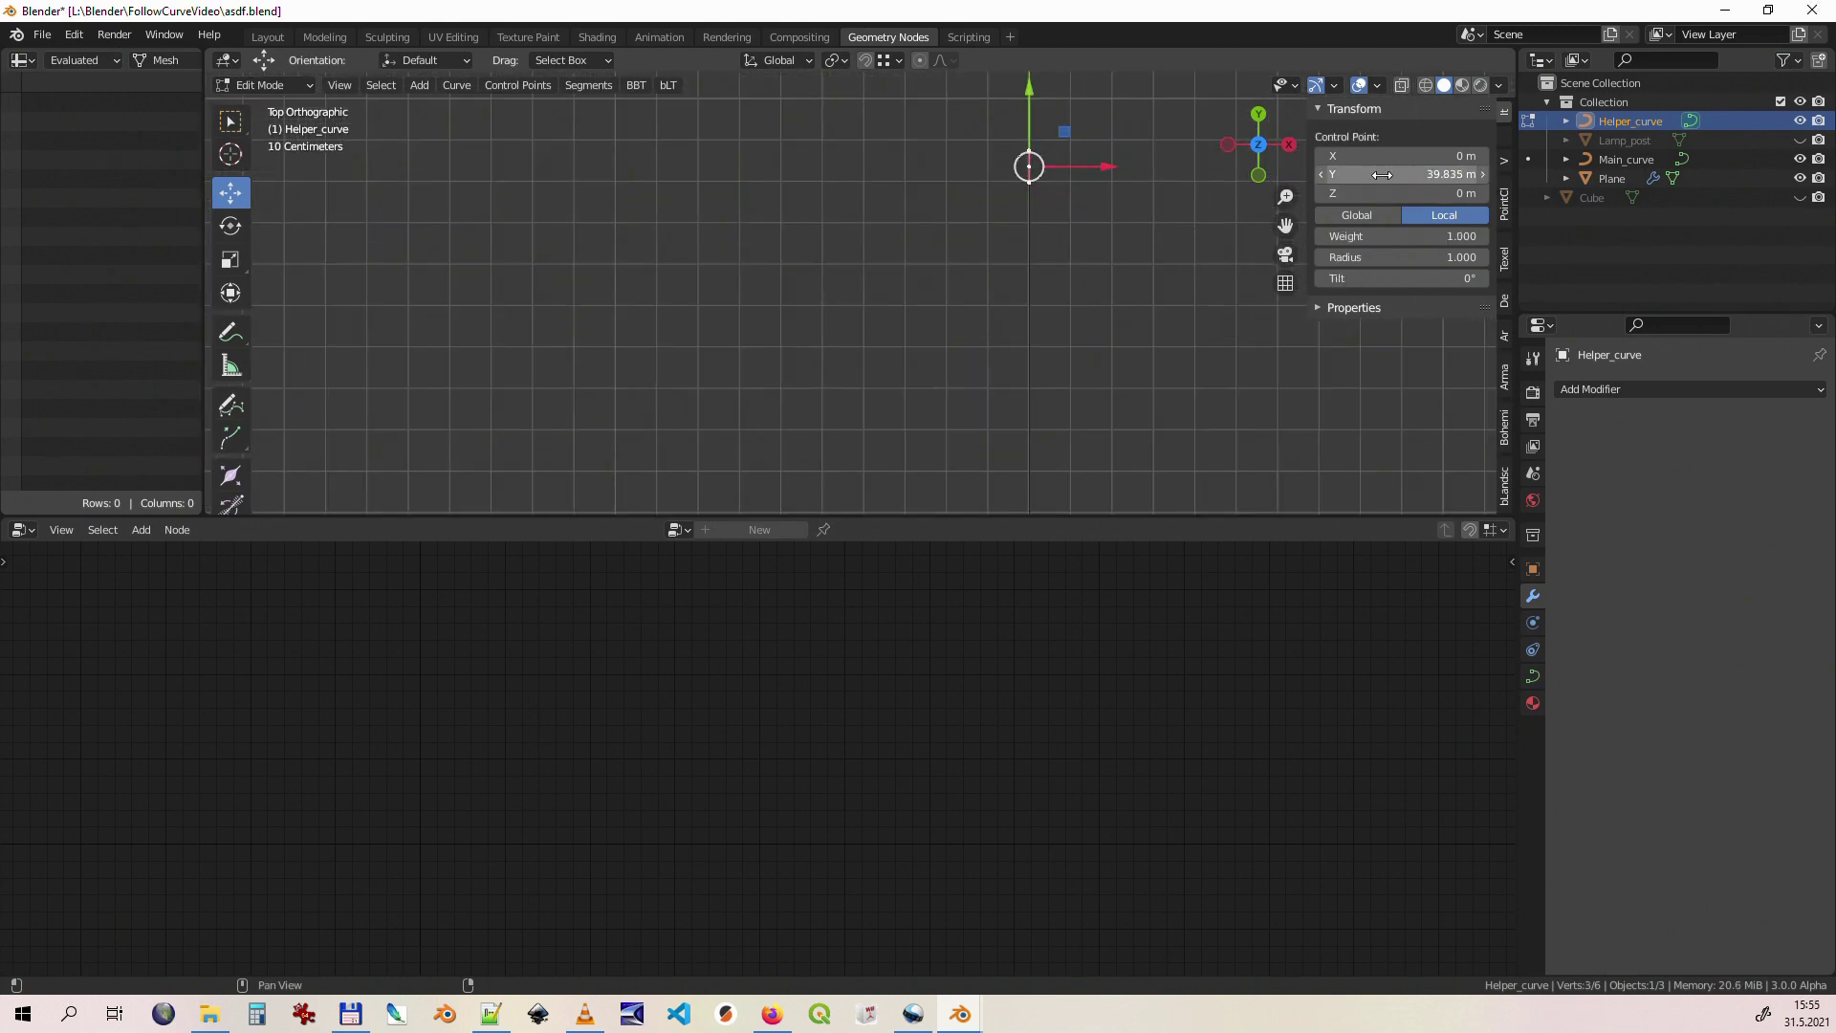
pyautogui.click(1382, 174)
pyautogui.write('.01')
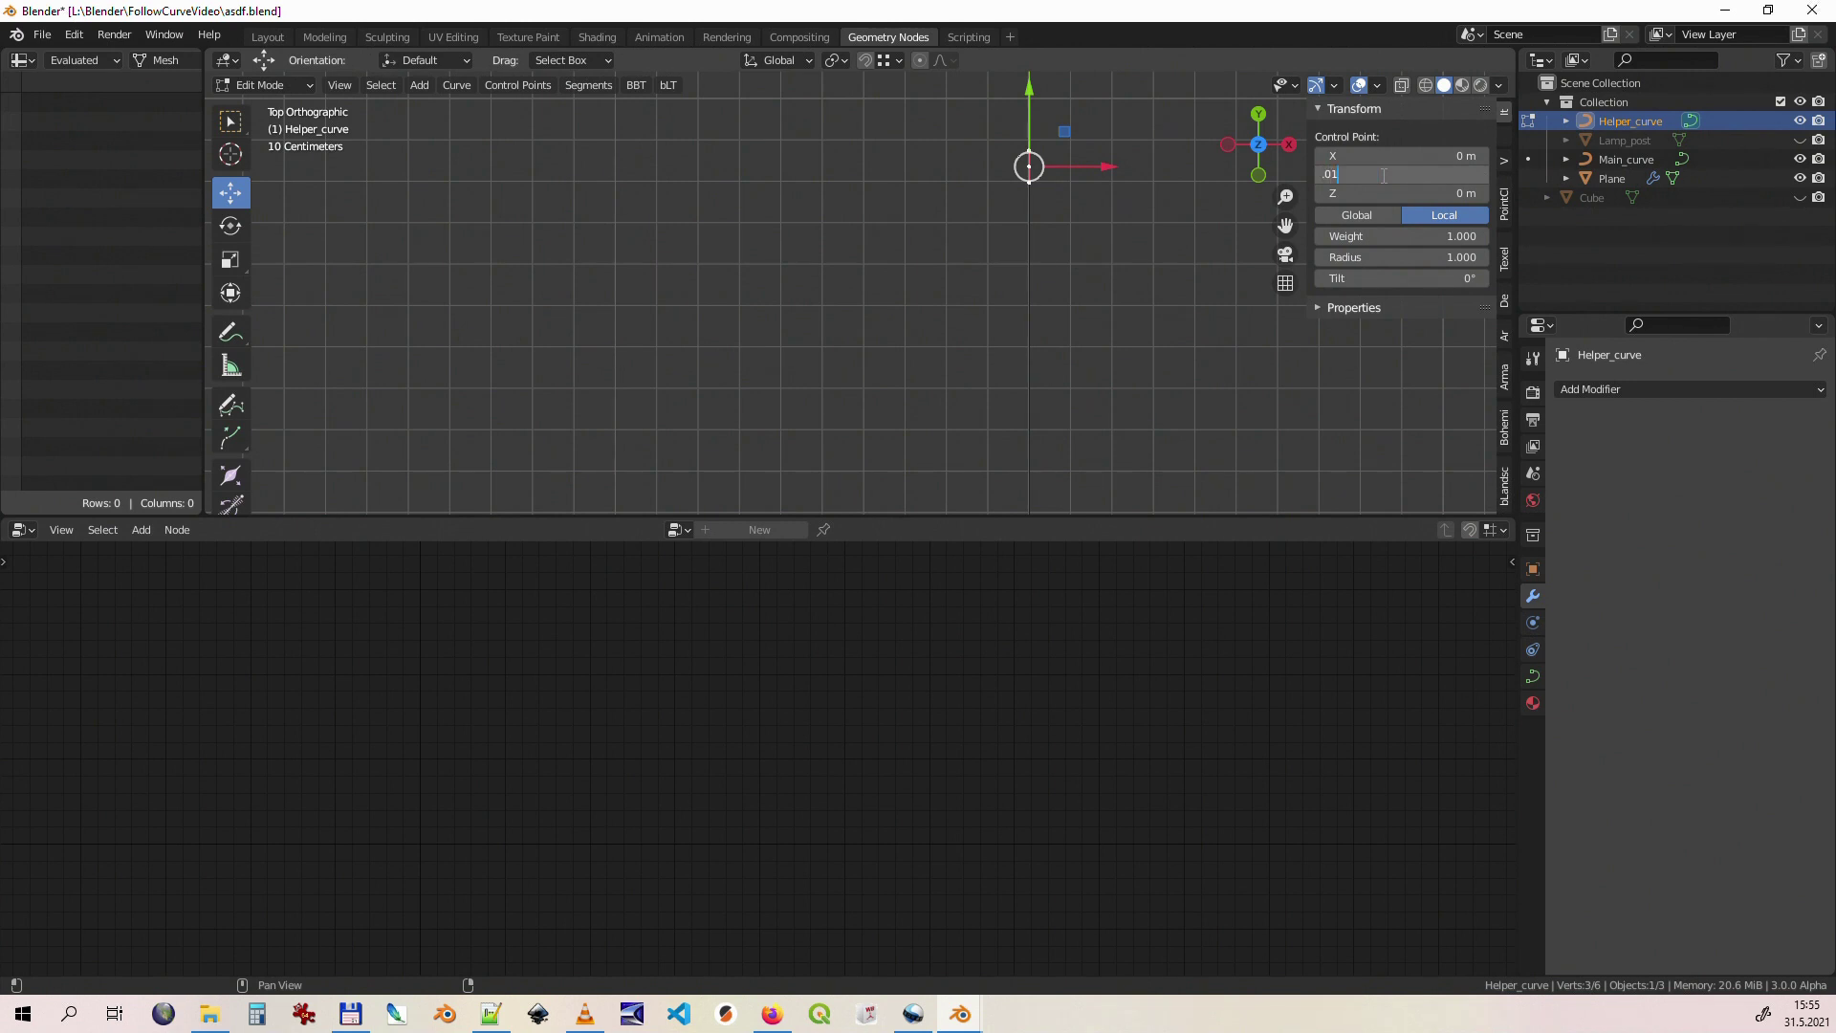
pyautogui.press('Return')
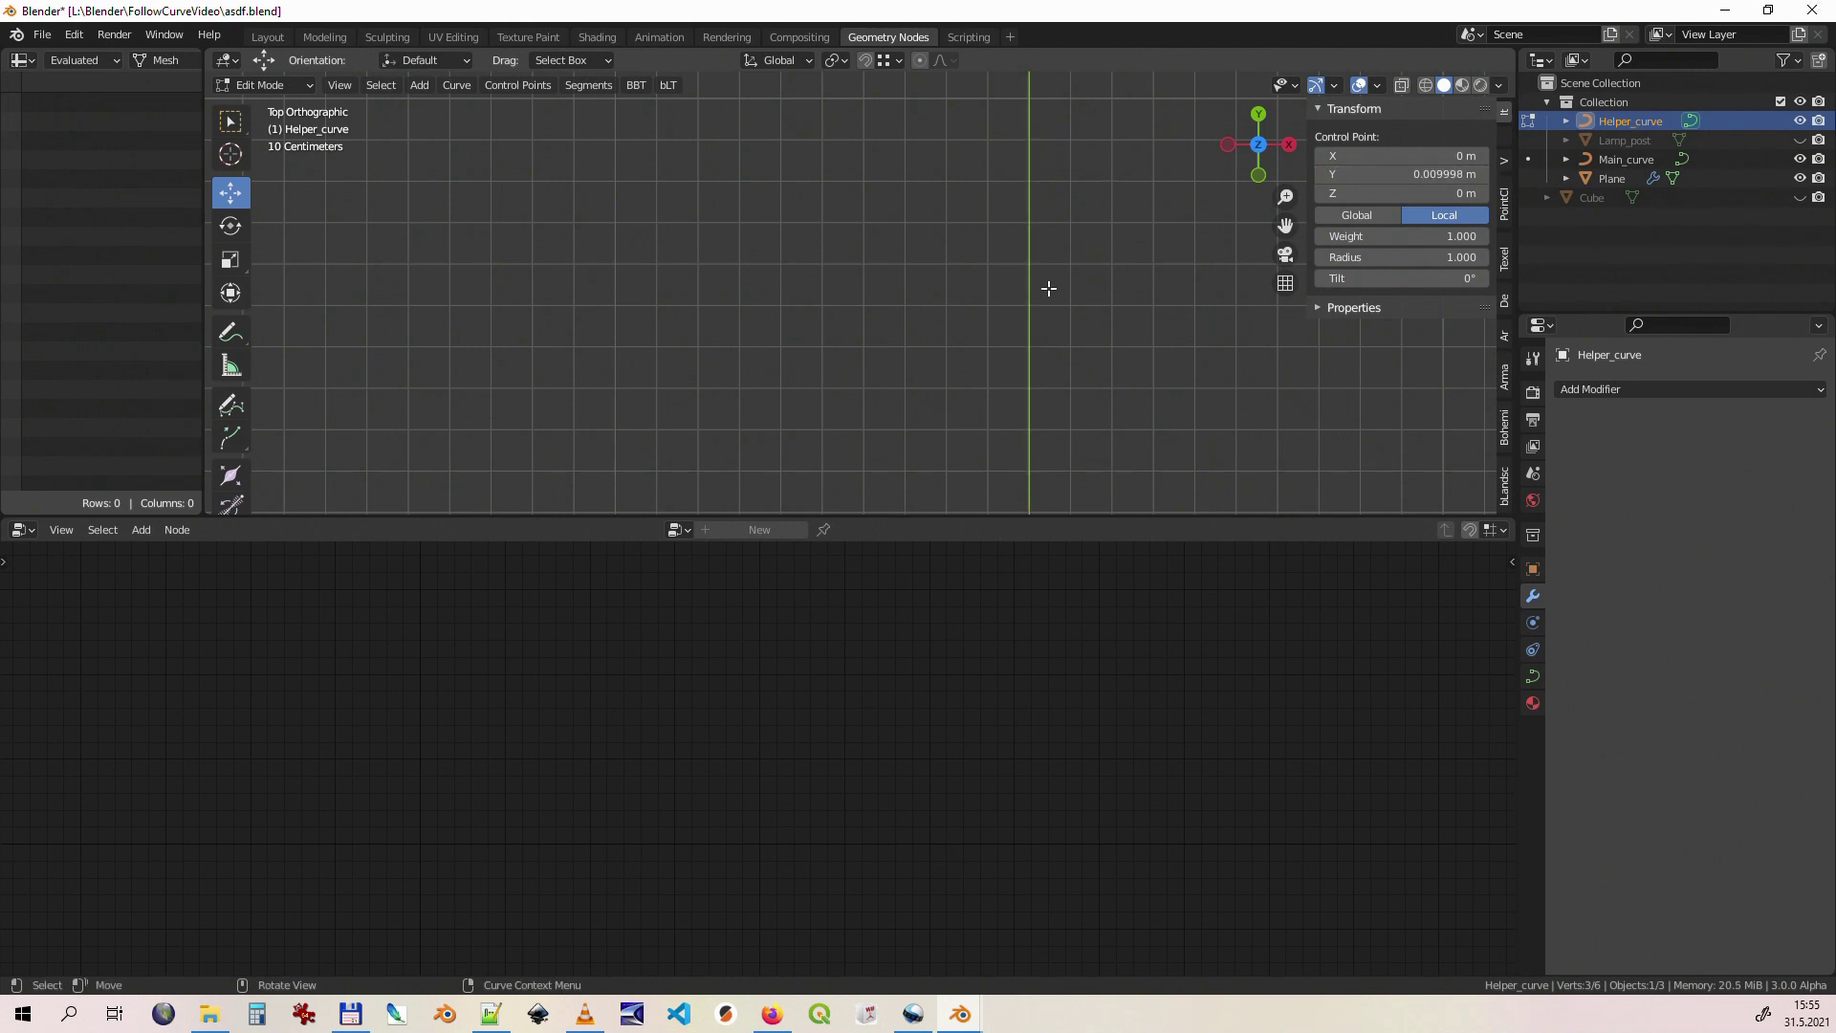
pyautogui.scroll(-2, 1087, 329)
pyautogui.scroll(-3, 1085, 374)
pyautogui.scroll(-2, 1085, 374)
pyautogui.scroll(-2, 1135, 397)
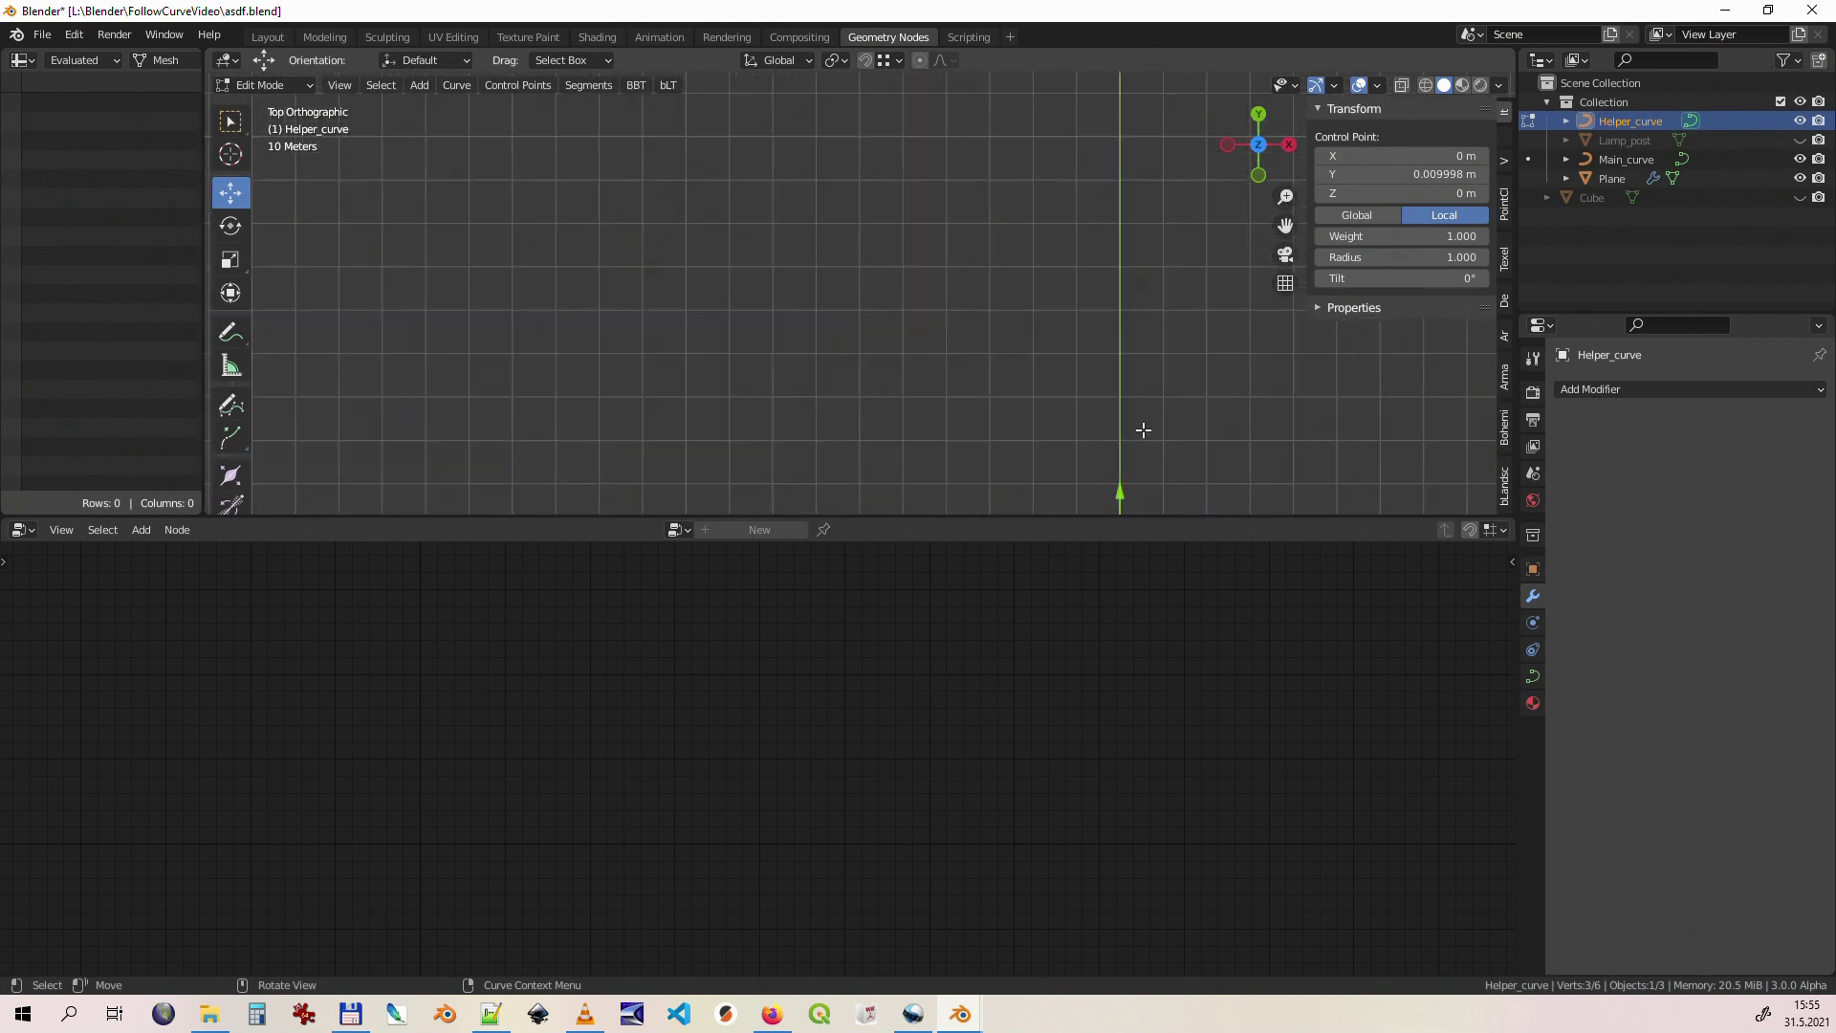
pyautogui.scroll(-2, 1139, 431)
# Step: Return to Object Mode and orbit to view the cube-lined curve in perspective
pyautogui.moveTo(1156, 464)
pyautogui.keyDown('shift'); pyautogui.mouseDown(button='middle')
pyautogui.moveTo(1124, 226)
pyautogui.moveTo(1114, 238)
pyautogui.mouseUp(button='middle'); pyautogui.keyUp('shift')
pyautogui.press('Tab')
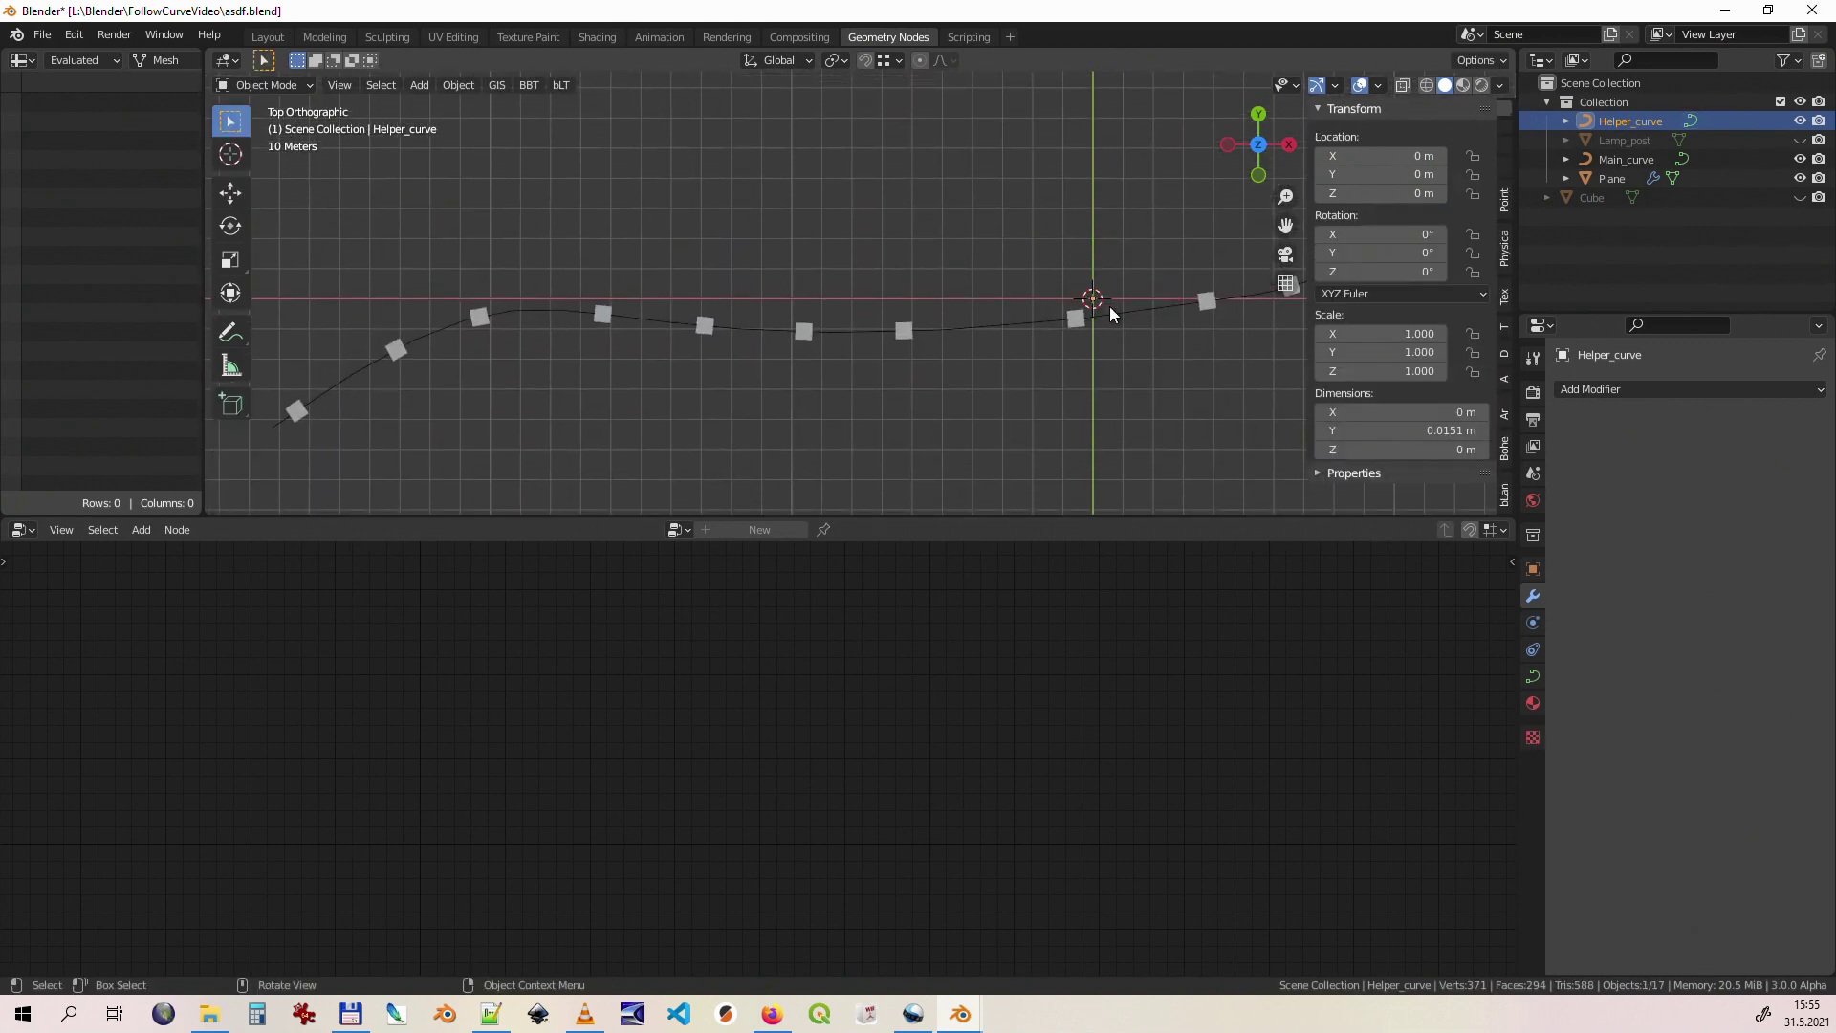
pyautogui.moveTo(995, 415); pyautogui.dragTo(1060, 231, button='middle')
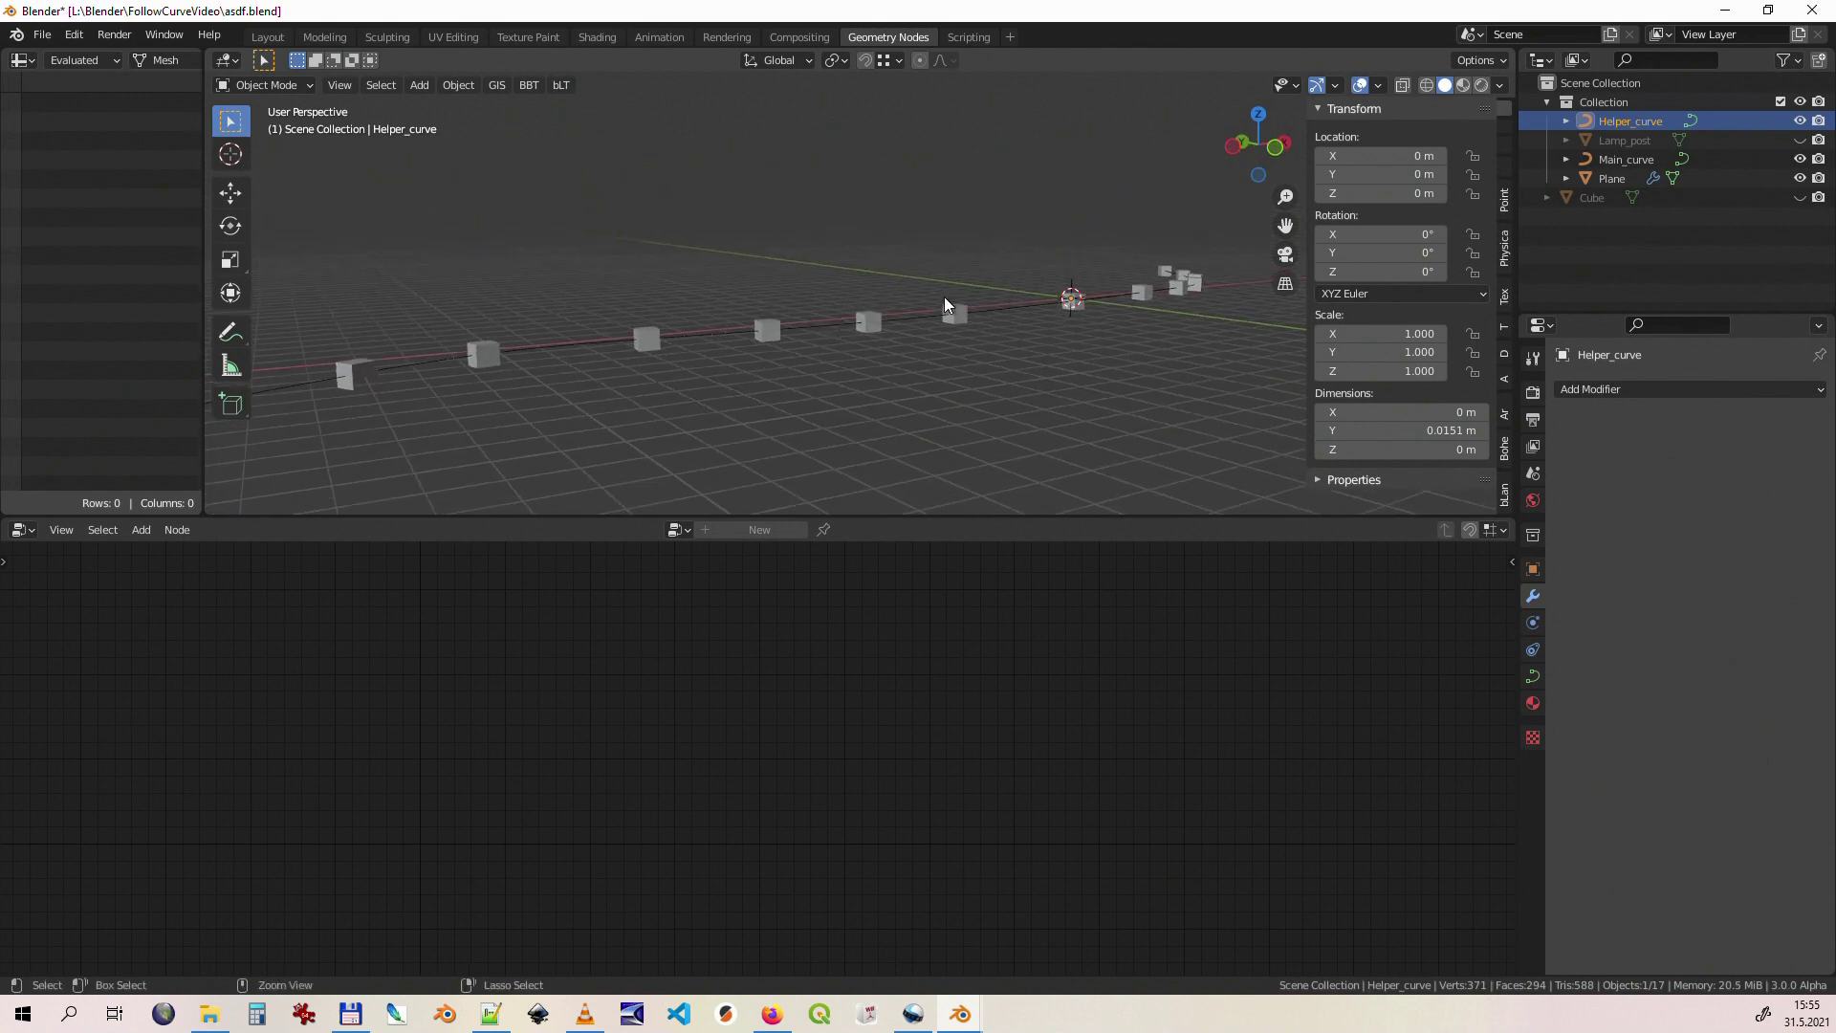
pyautogui.moveTo(944, 297)
pyautogui.mouseDown(button='middle')
pyautogui.moveTo(958, 353)
pyautogui.moveTo(973, 344)
pyautogui.moveTo(958, 365)
pyautogui.mouseUp(button='middle')
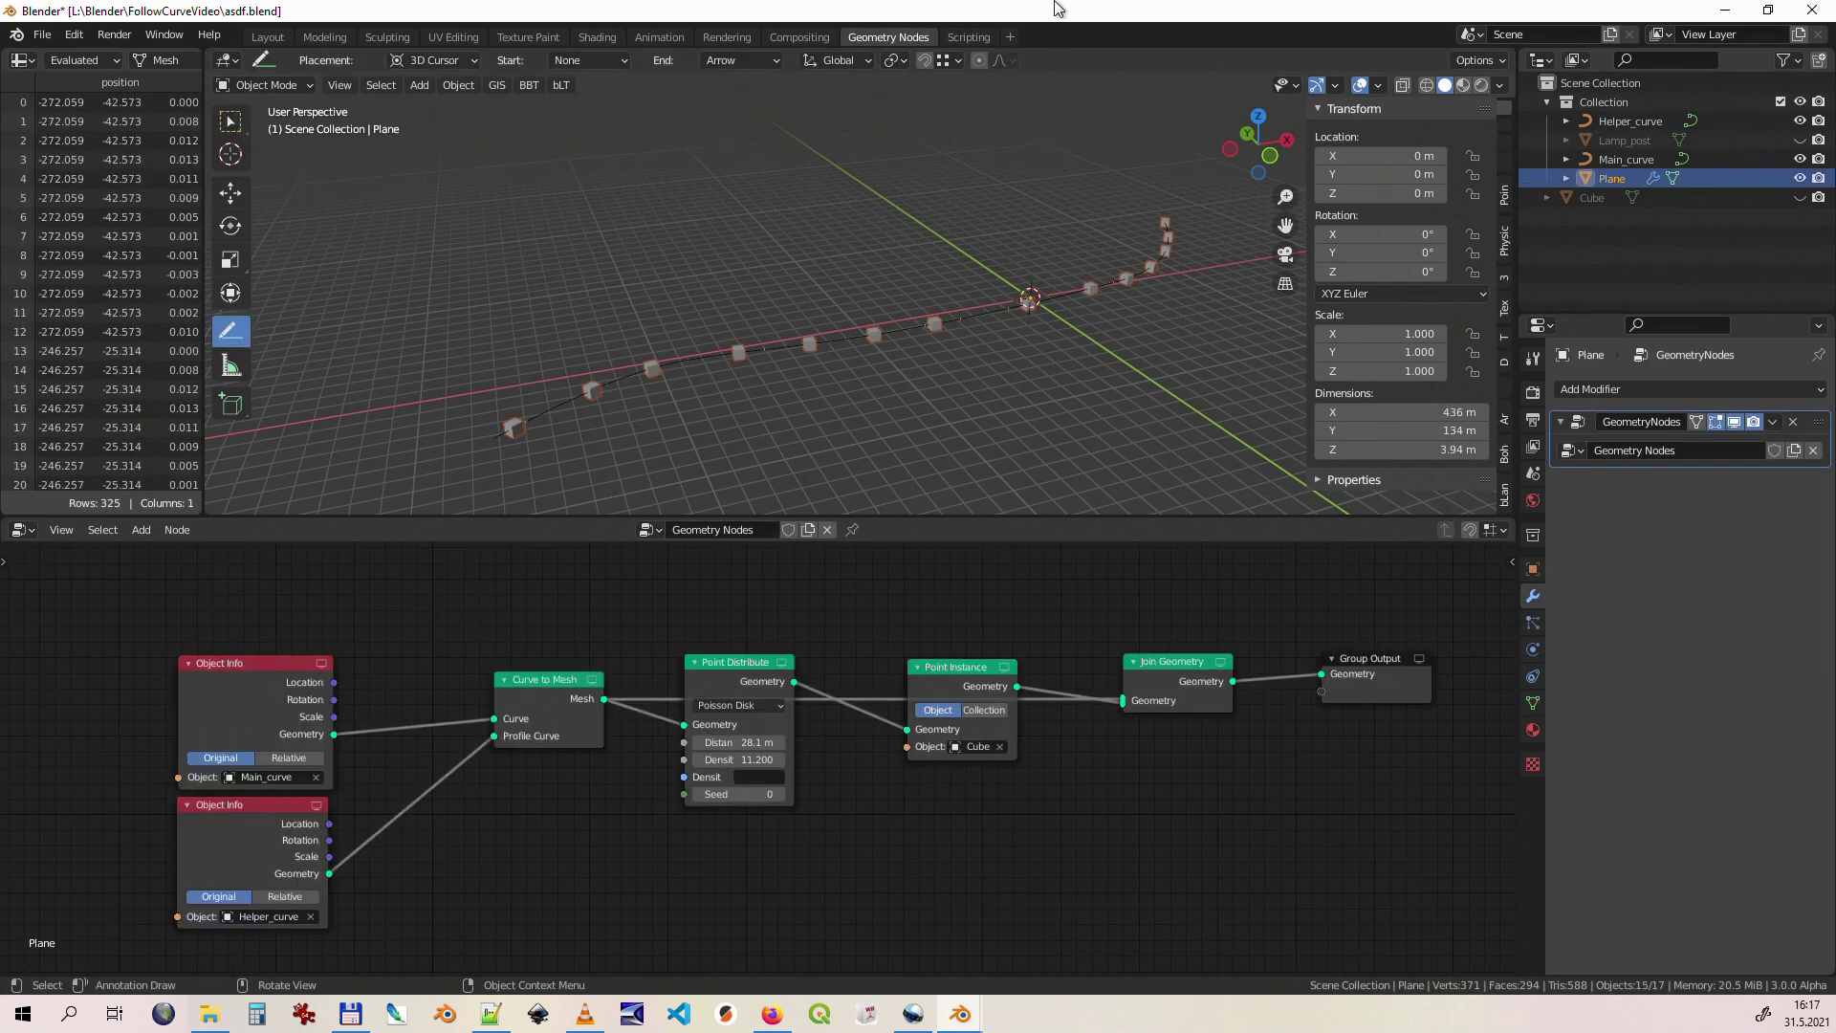
# Step: In top view, draw an annotation arrow rising from the curve's end
pyautogui.press('KP_7')
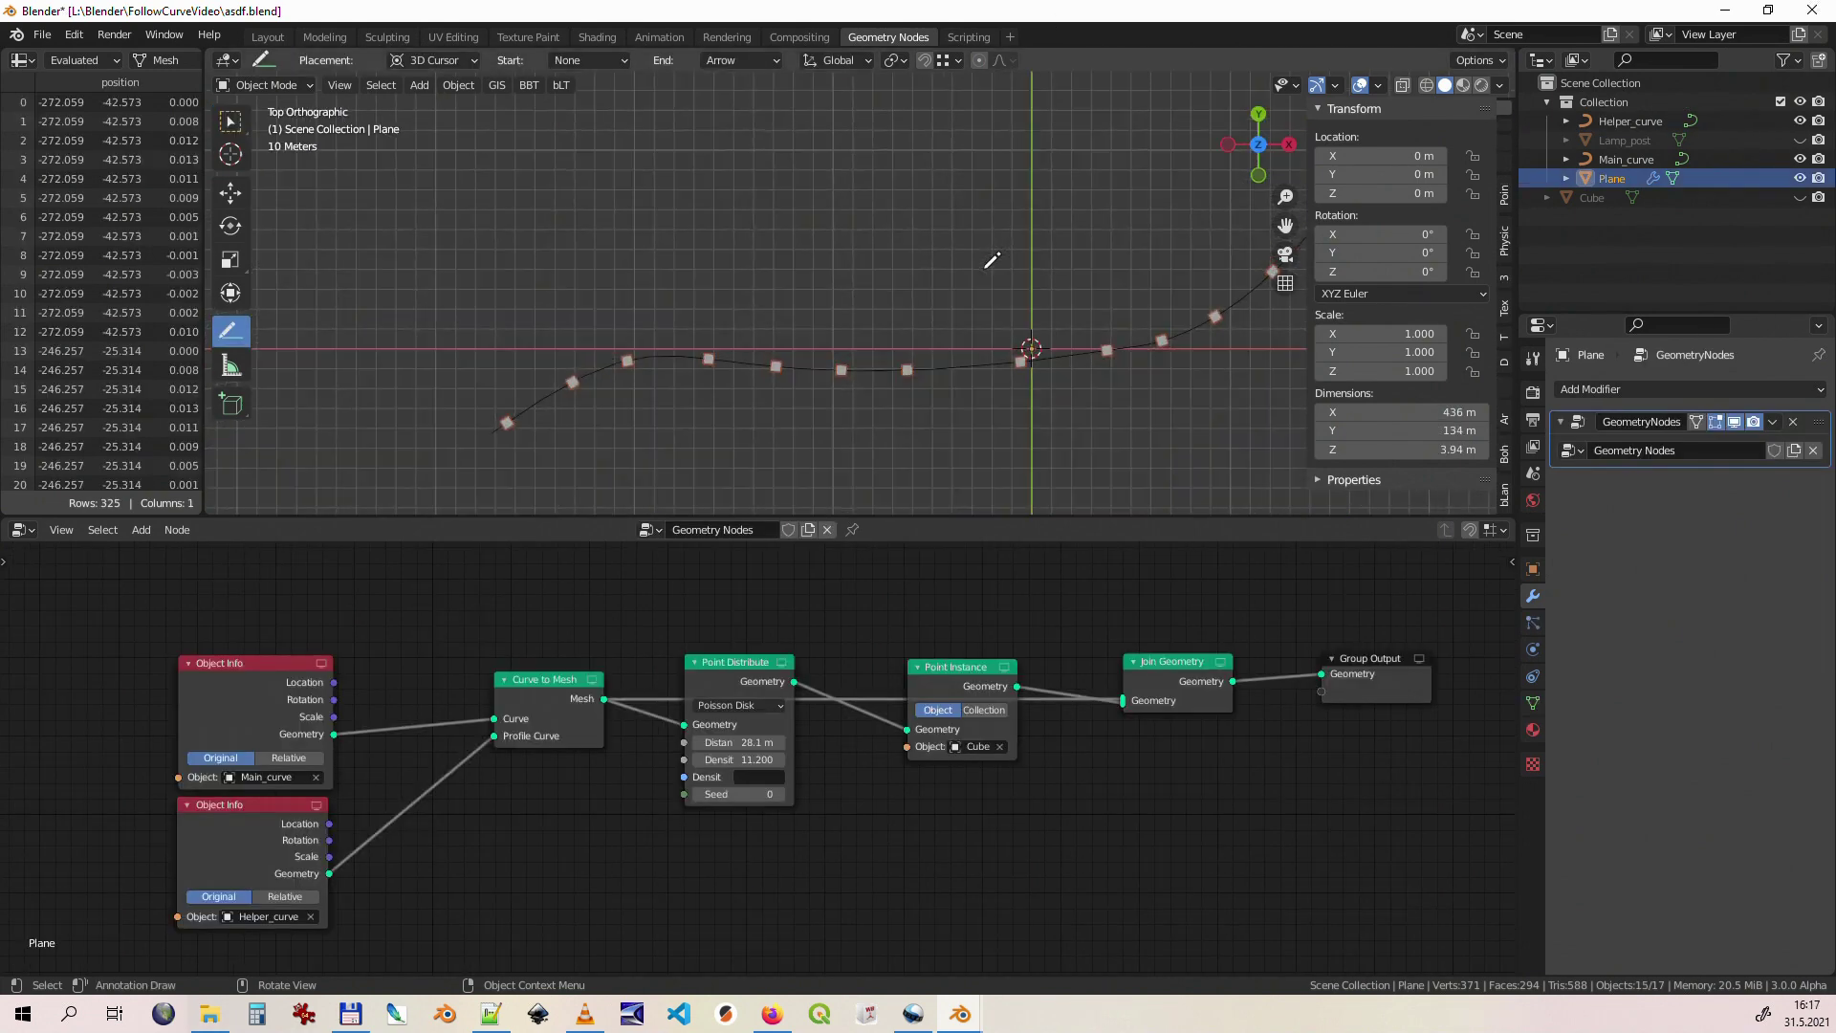
pyautogui.scroll(1, 503, 393)
pyautogui.moveTo(509, 426); pyautogui.dragTo(437, 332)
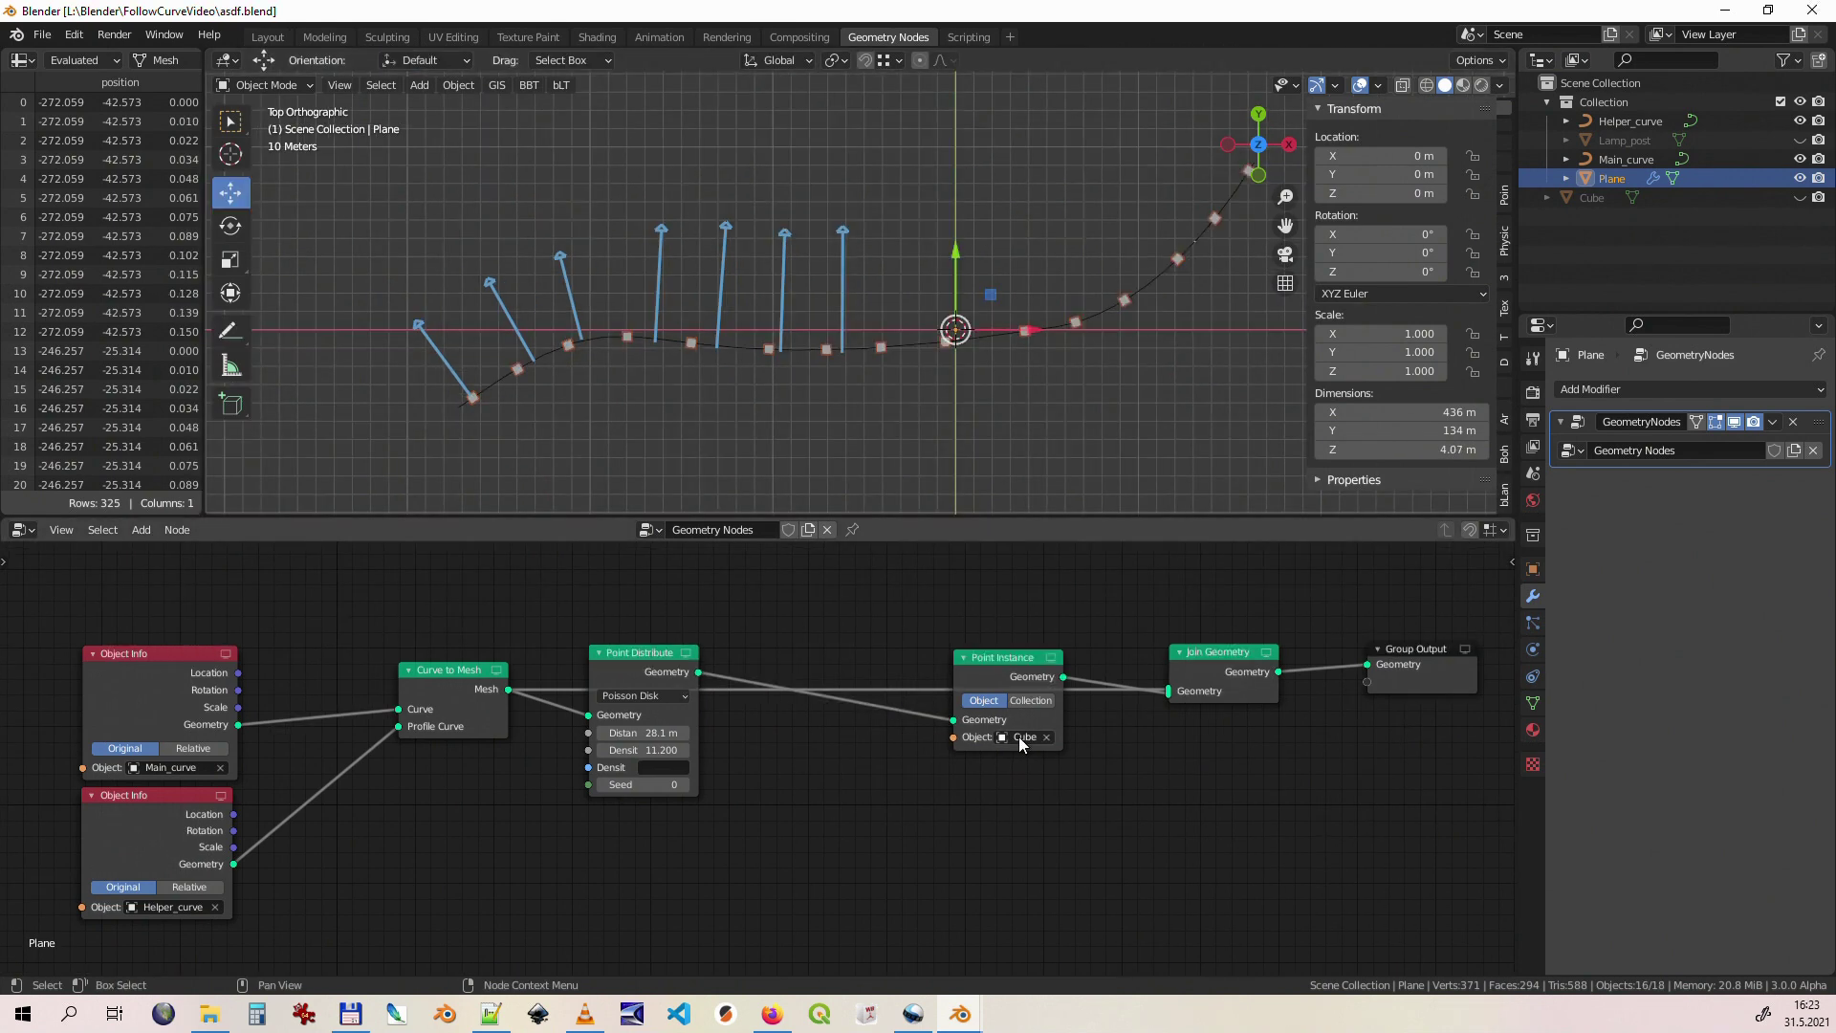
# Step: Set Point Instance's object to Lamp_post and view the posts in perspective
pyautogui.click(1025, 735)
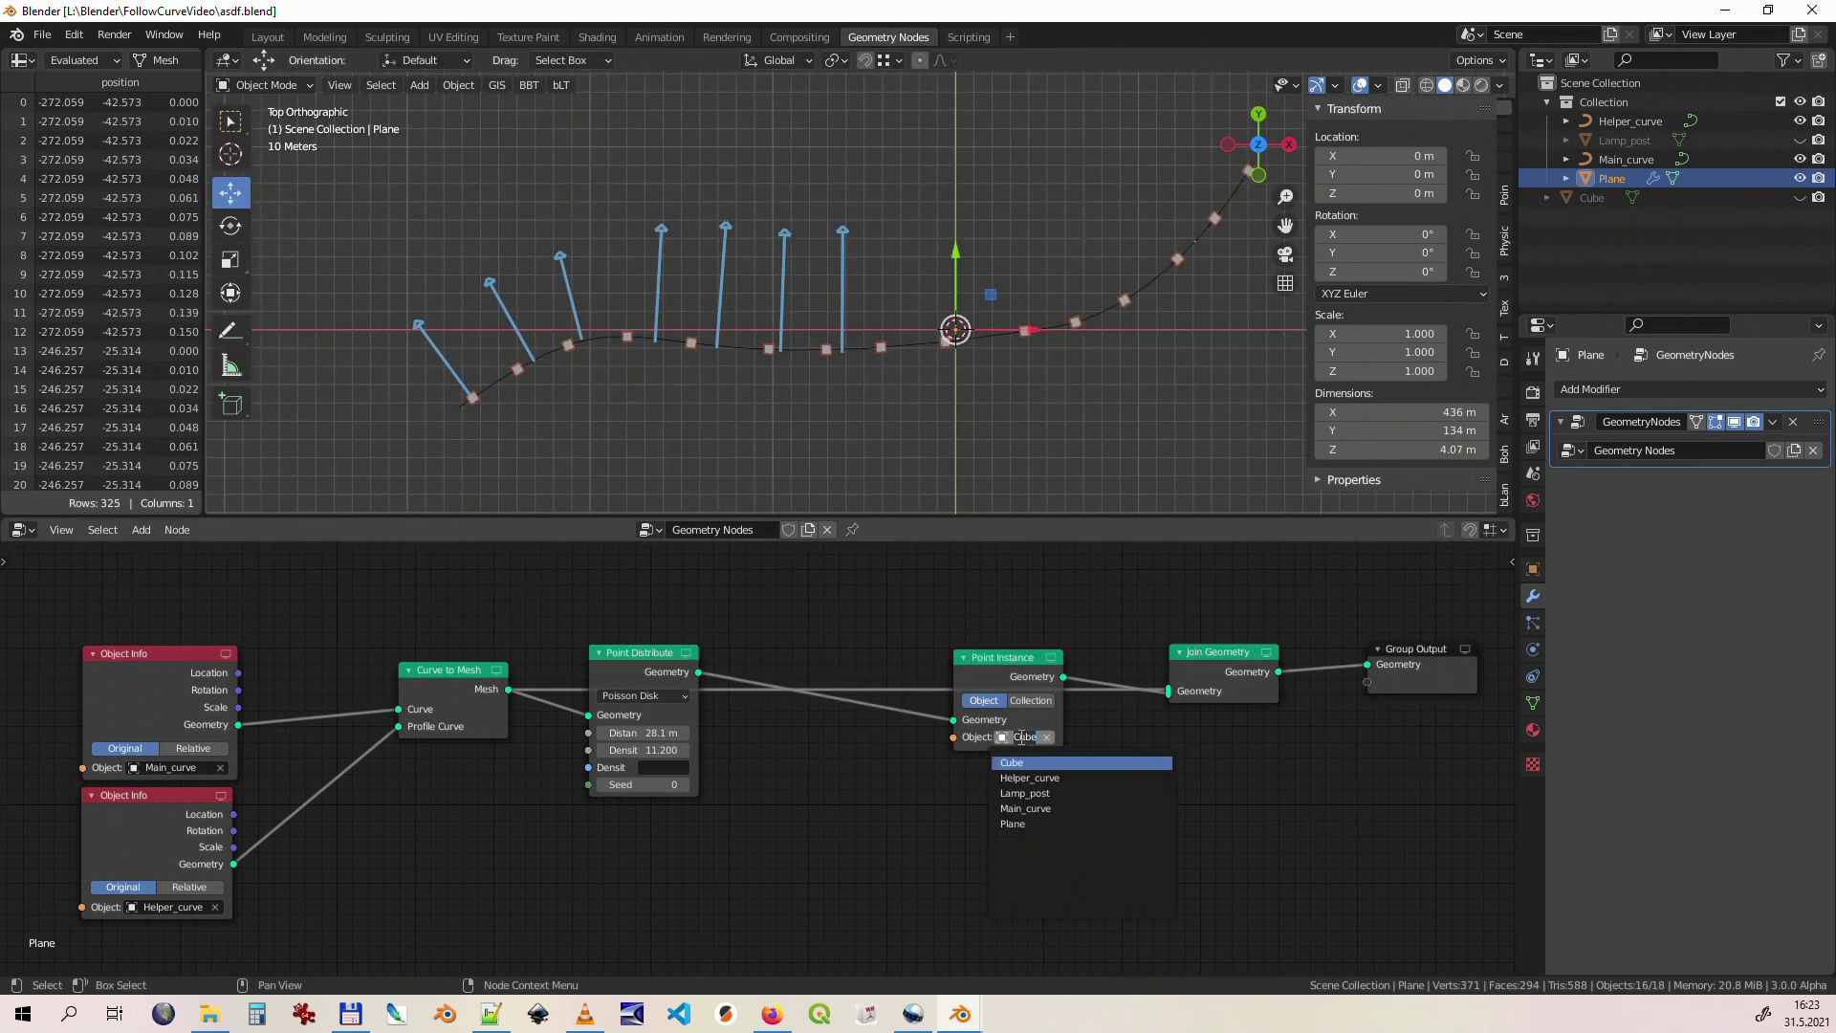
pyautogui.click(1026, 794)
pyautogui.moveTo(917, 445)
pyautogui.mouseDown(button='middle')
pyautogui.moveTo(808, 234)
pyautogui.moveTo(806, 303)
pyautogui.moveTo(972, 331)
pyautogui.moveTo(920, 363)
pyautogui.moveTo(975, 323)
pyautogui.moveTo(946, 344)
pyautogui.moveTo(950, 306)
pyautogui.moveTo(940, 318)
pyautogui.mouseUp(button='middle')
# Step: Place the Align Rotation to Vector node before the instancer and move Join Geometry upward
pyautogui.moveTo(1184, 883)
pyautogui.mouseDown(button='middle')
pyautogui.moveTo(1168, 719)
pyautogui.moveTo(1229, 761)
pyautogui.moveTo(1239, 812)
pyautogui.mouseUp(button='middle')
pyautogui.moveTo(1075, 952)
pyautogui.mouseDown()
pyautogui.moveTo(917, 712)
pyautogui.moveTo(937, 636)
pyautogui.mouseUp()
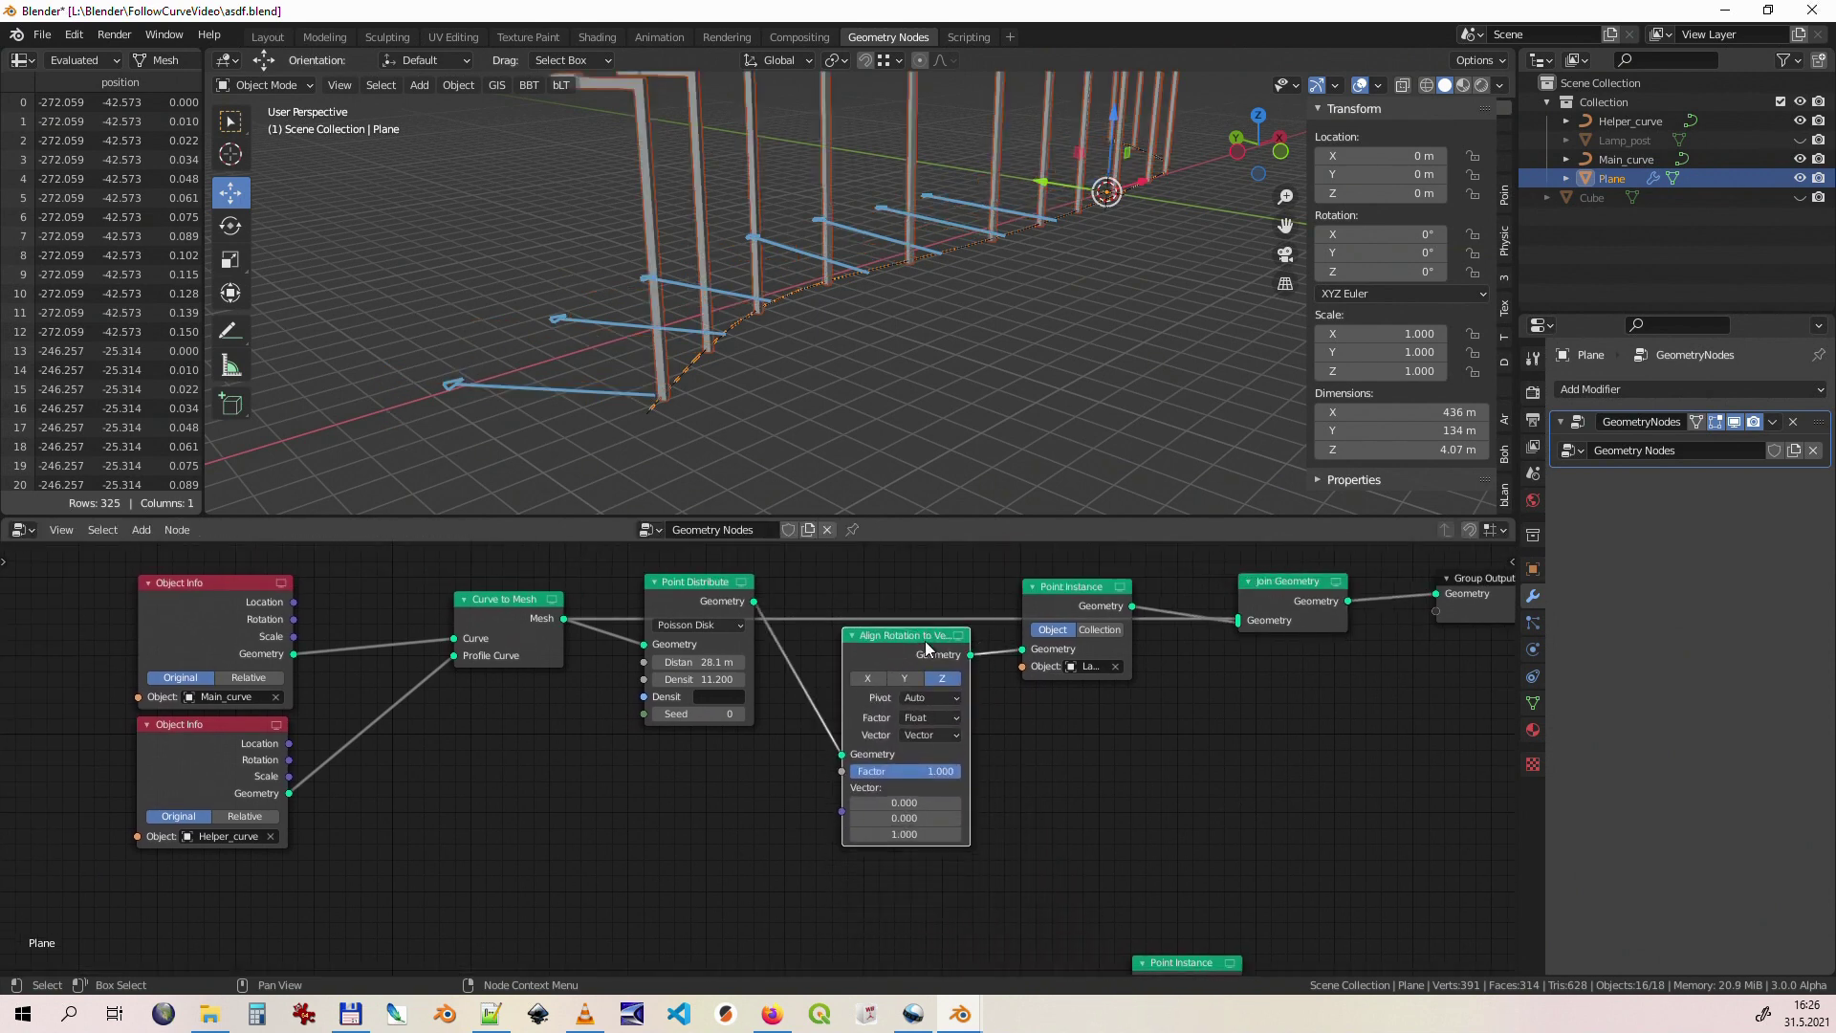
pyautogui.moveTo(1266, 735); pyautogui.dragTo(1119, 909, button='middle')
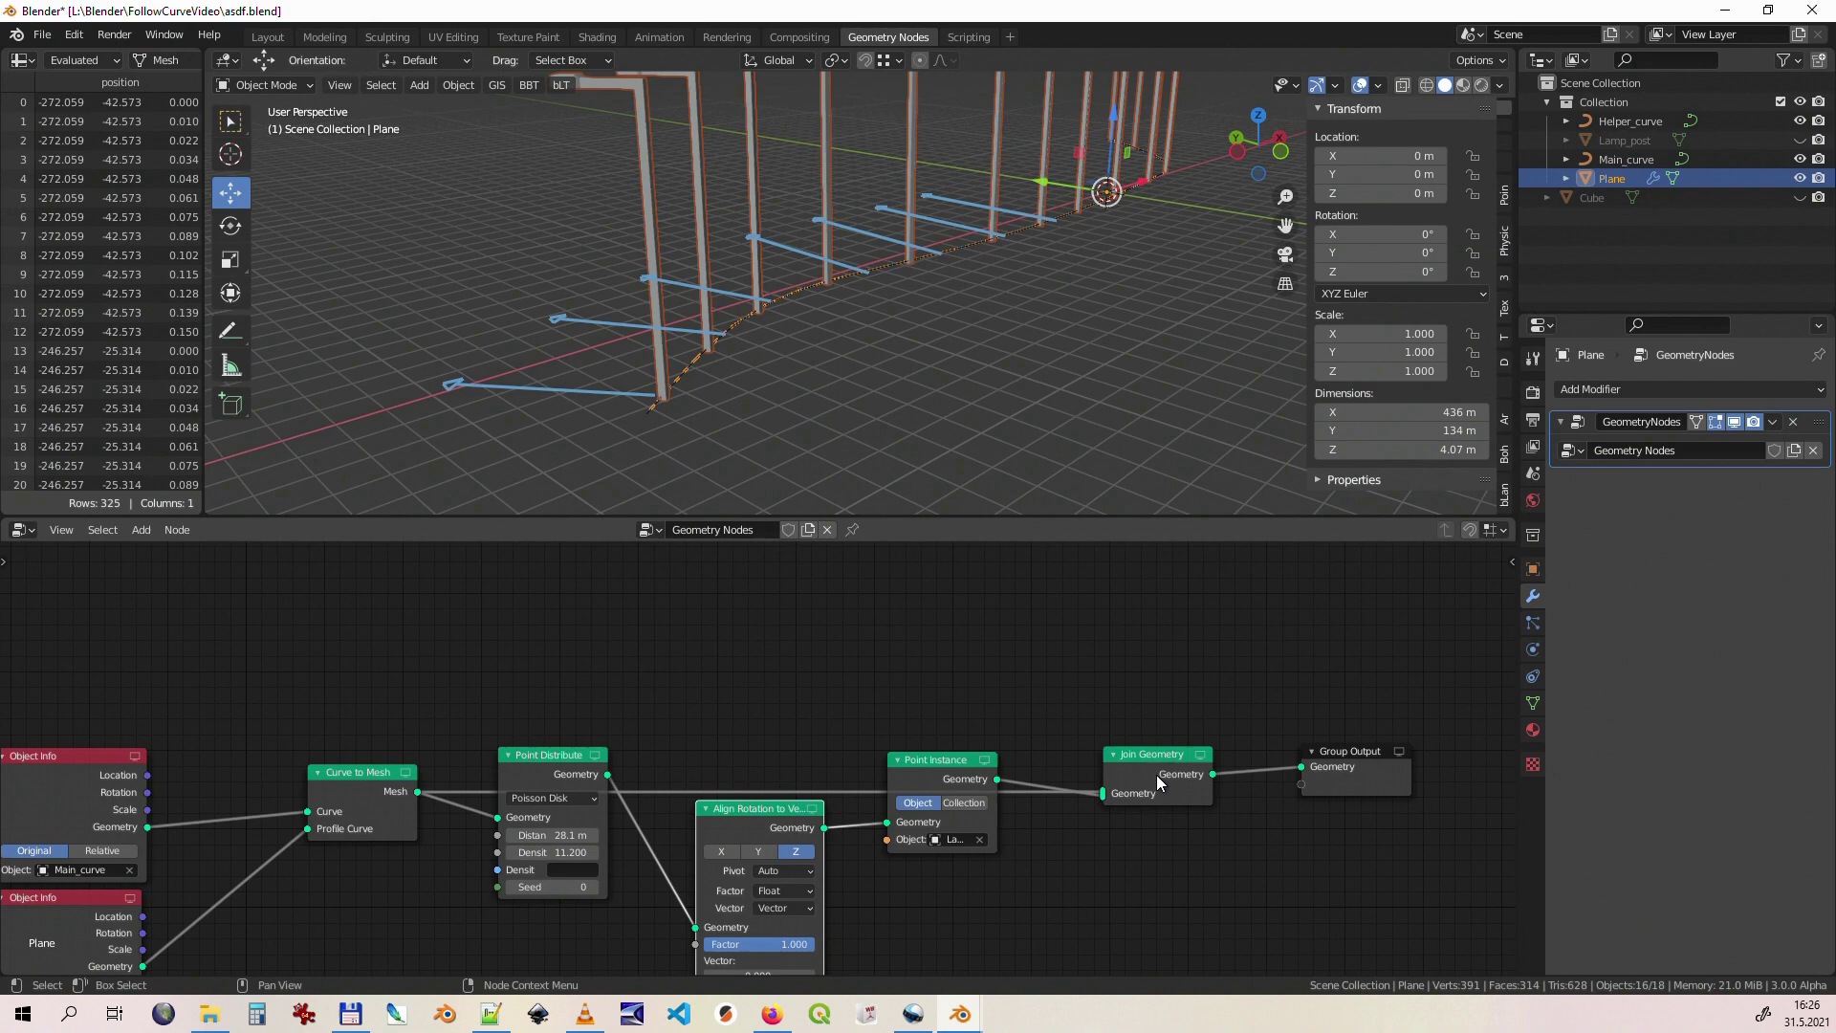
pyautogui.moveTo(1155, 755); pyautogui.dragTo(1108, 580)
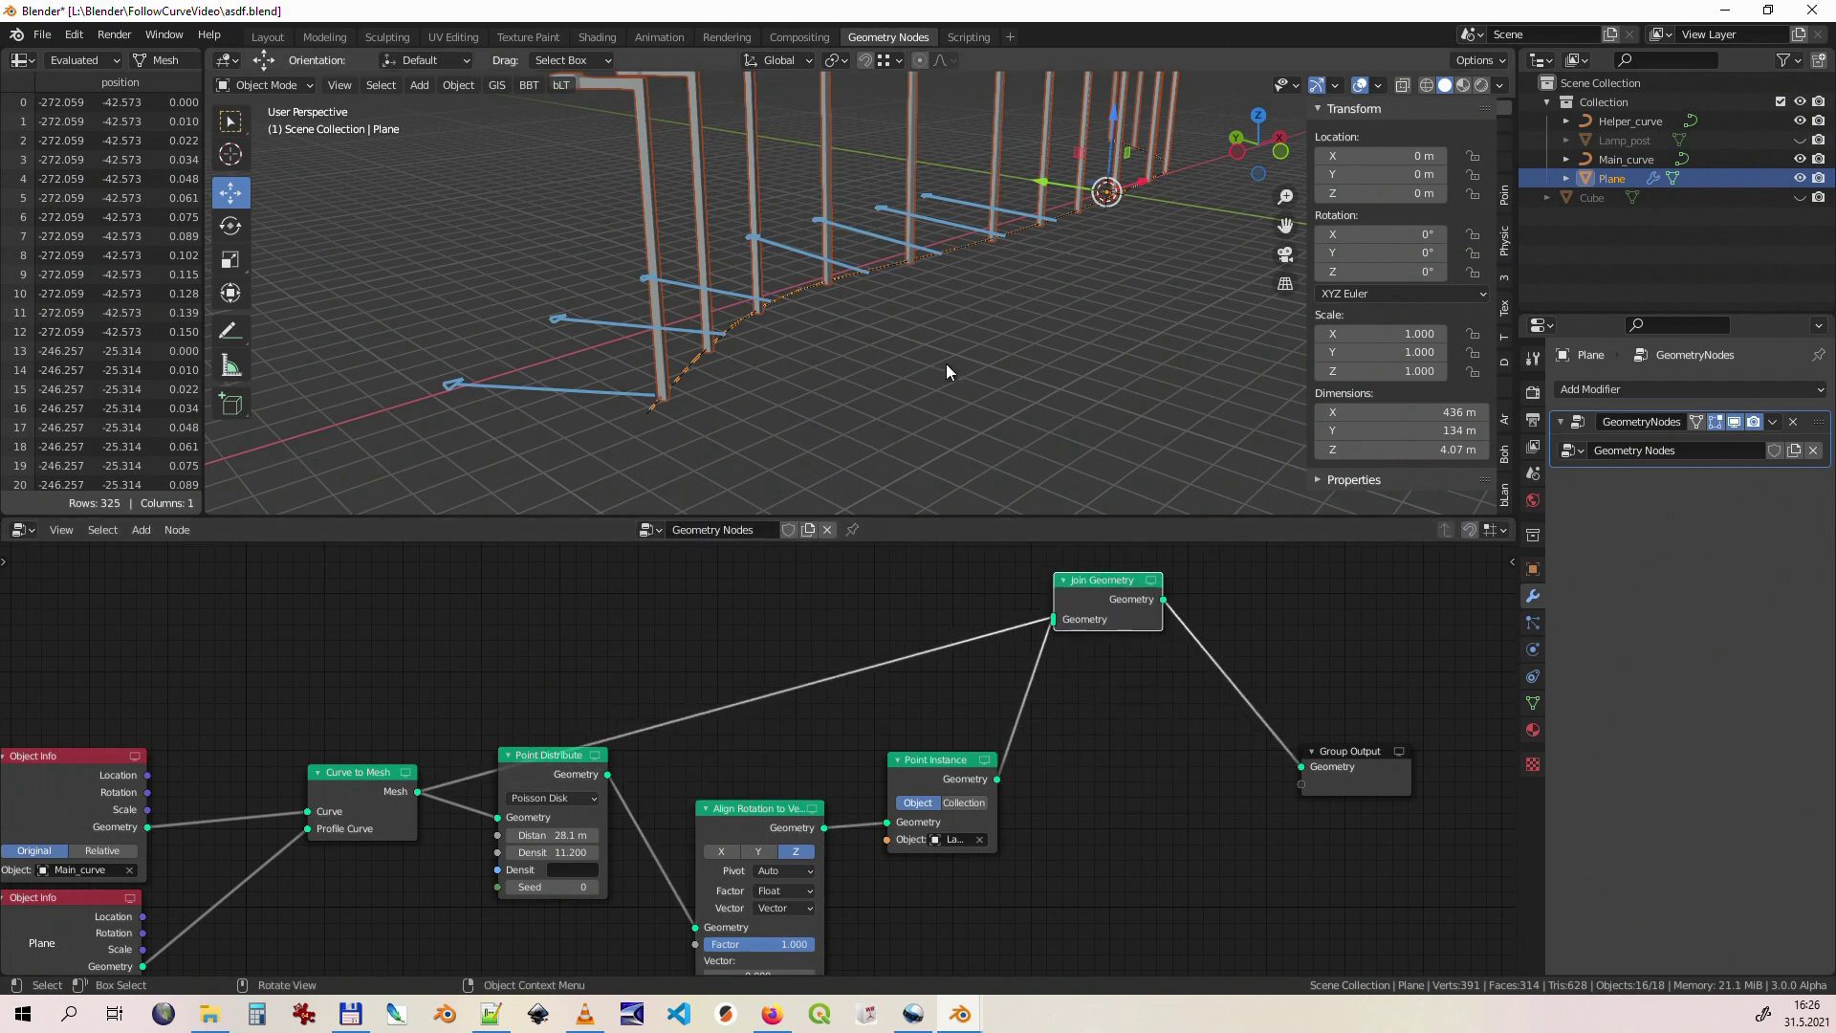
pyautogui.moveTo(998, 196)
pyautogui.mouseDown(button='middle')
pyautogui.moveTo(1001, 258)
pyautogui.moveTo(1135, 301)
pyautogui.moveTo(1048, 275)
pyautogui.moveTo(897, 295)
pyautogui.mouseUp(button='middle')
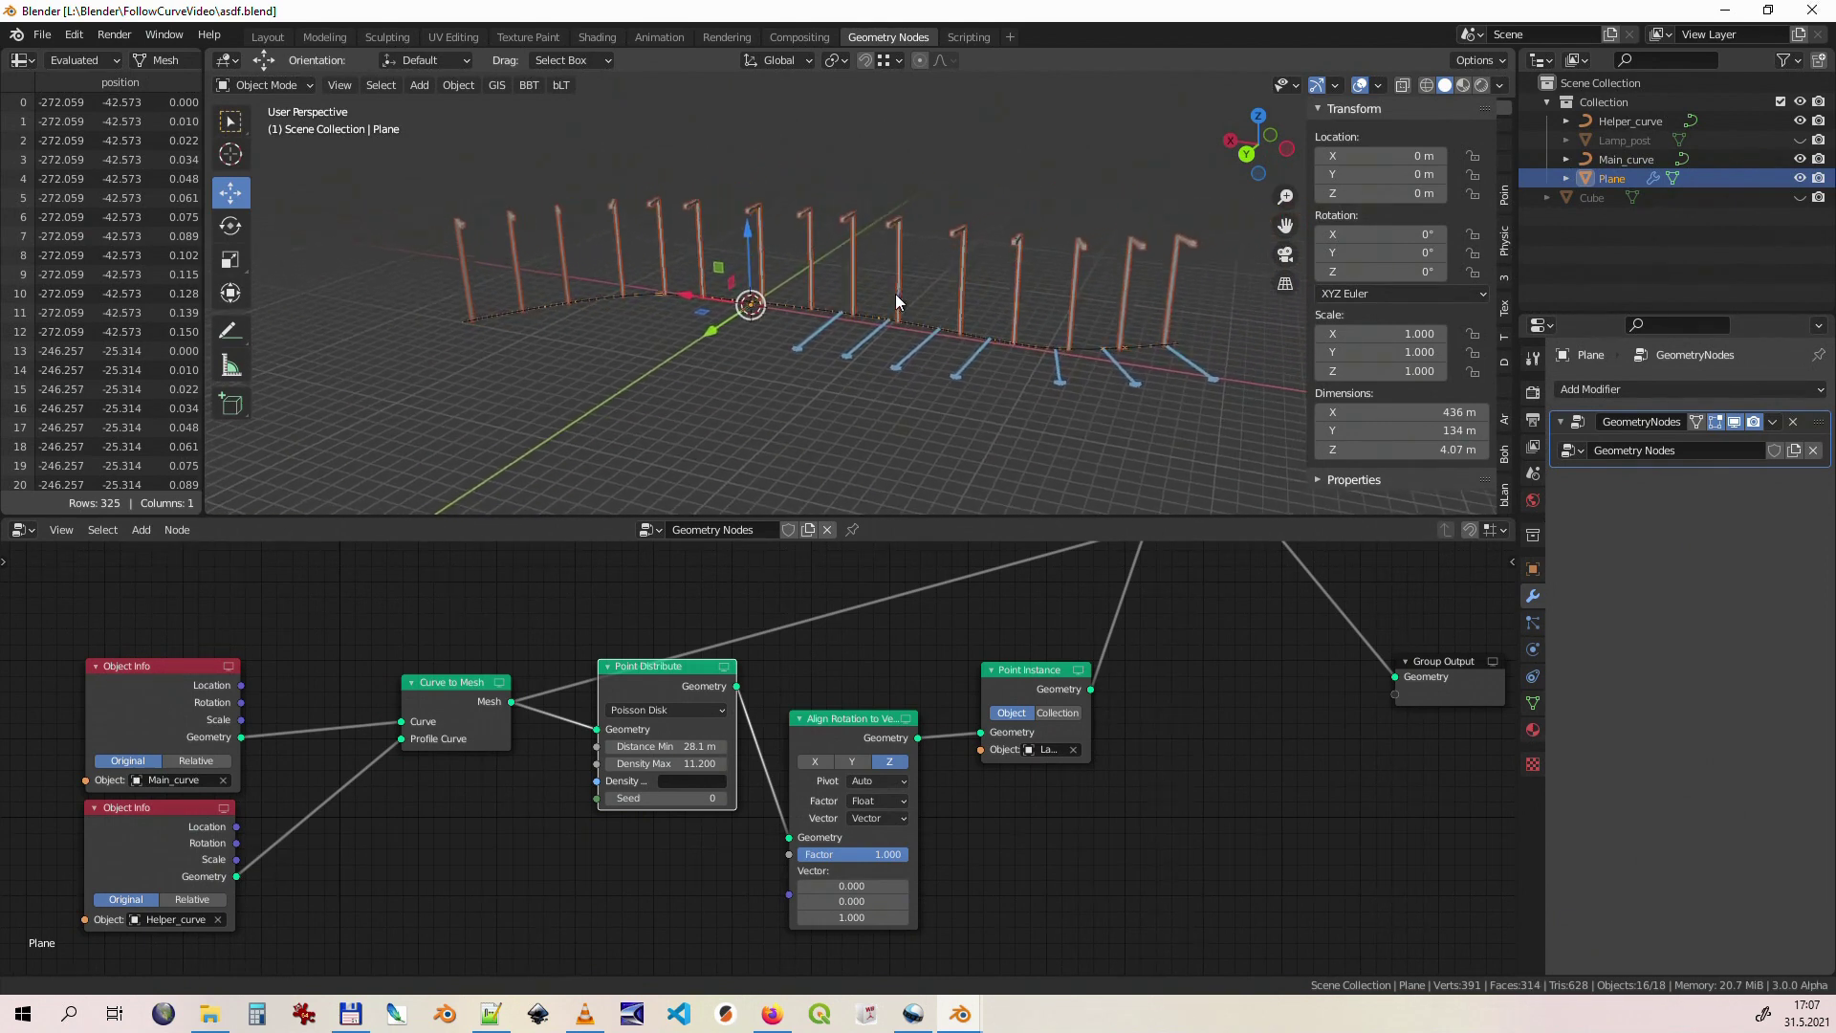
# Step: Adjust Point Distribute's Distance Min from 28.1 m to about 20.4 m
pyautogui.moveTo(667, 746)
pyautogui.mouseDown()
pyautogui.moveTo(610, 746)
pyautogui.moveTo(632, 746)
pyautogui.mouseUp()
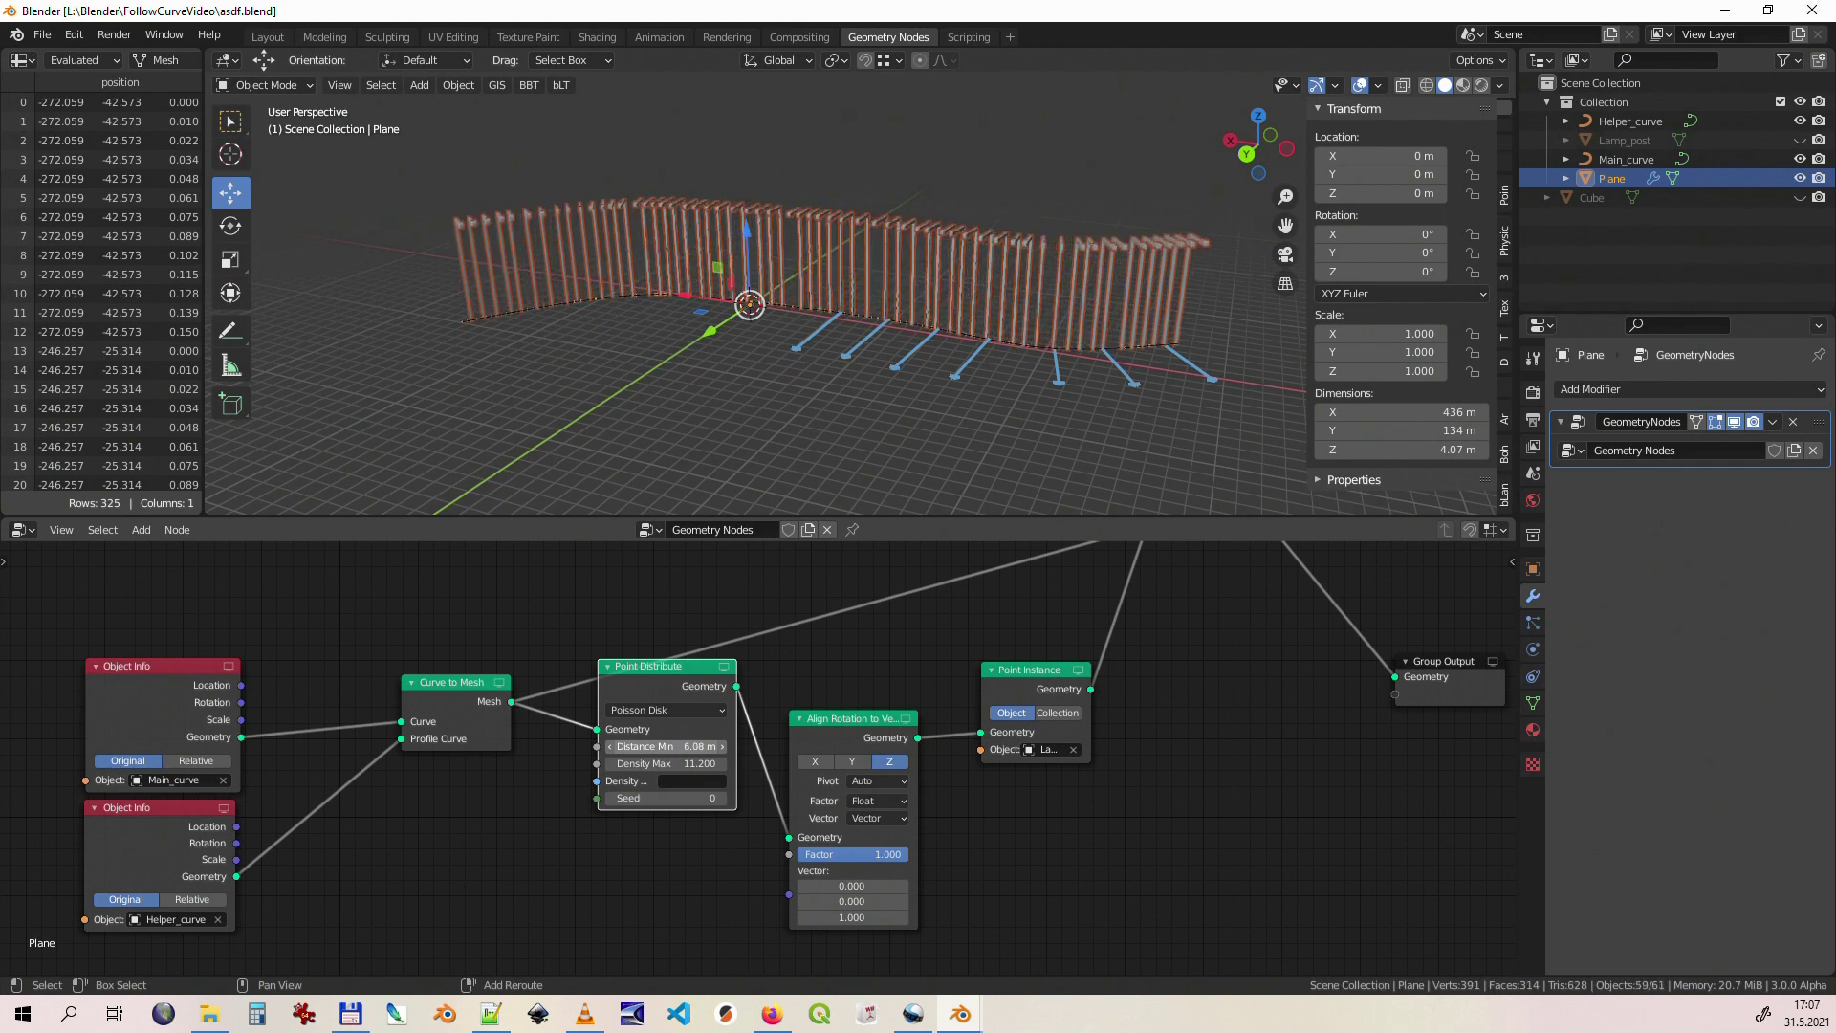
pyautogui.moveTo(631, 746); pyautogui.dragTo(703, 746)
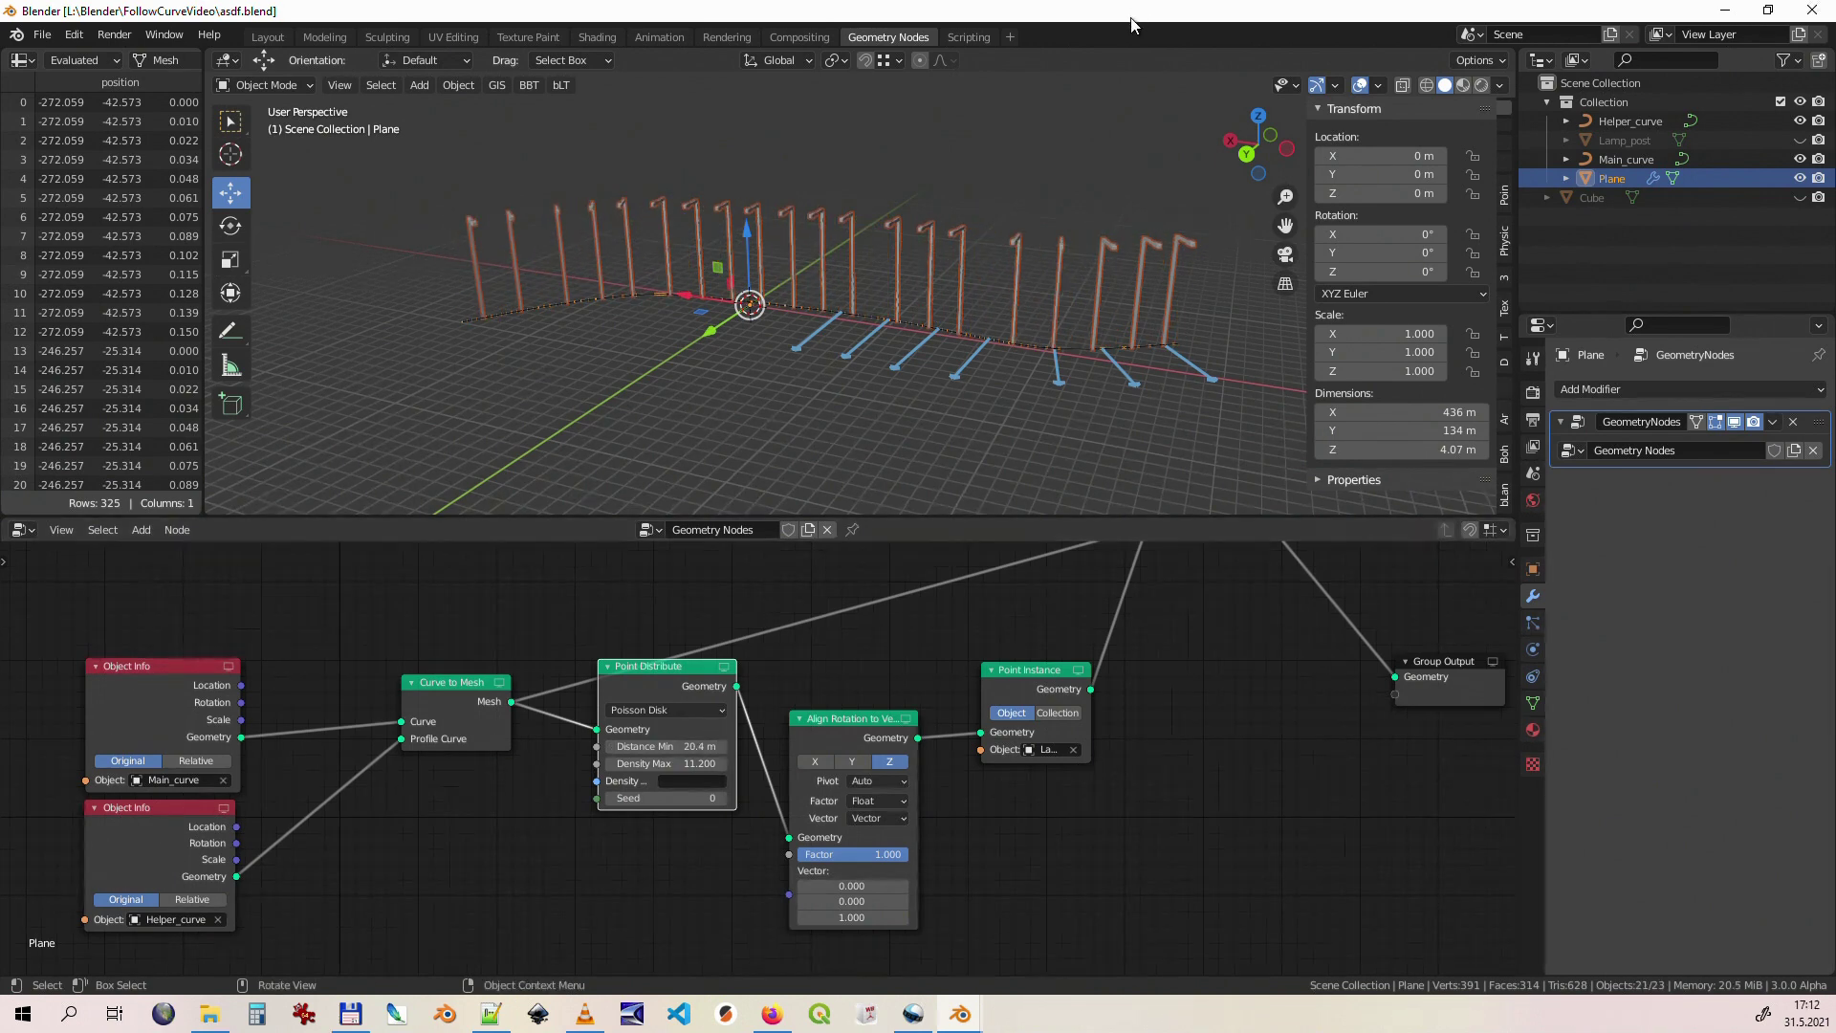
# Step: Move one of Main_curve's control points in Edit Mode, then reselect the Plane
pyautogui.click(1628, 161)
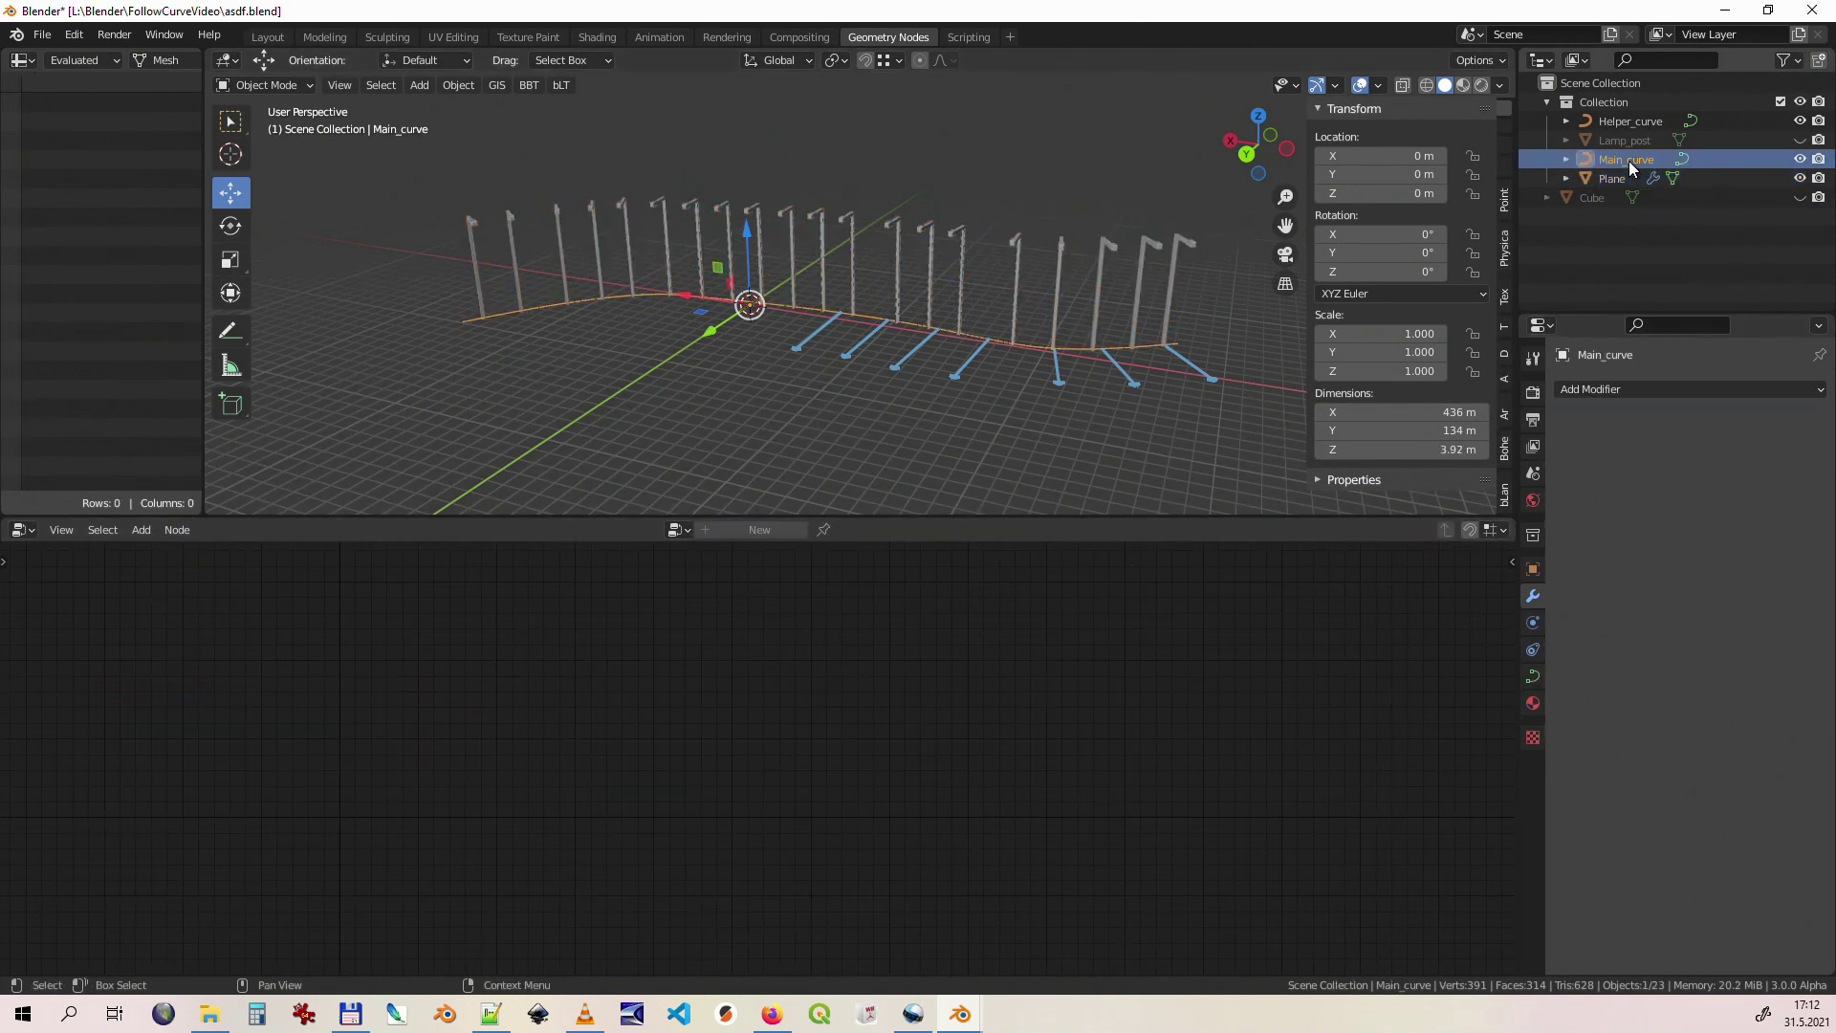
pyautogui.press('Tab')
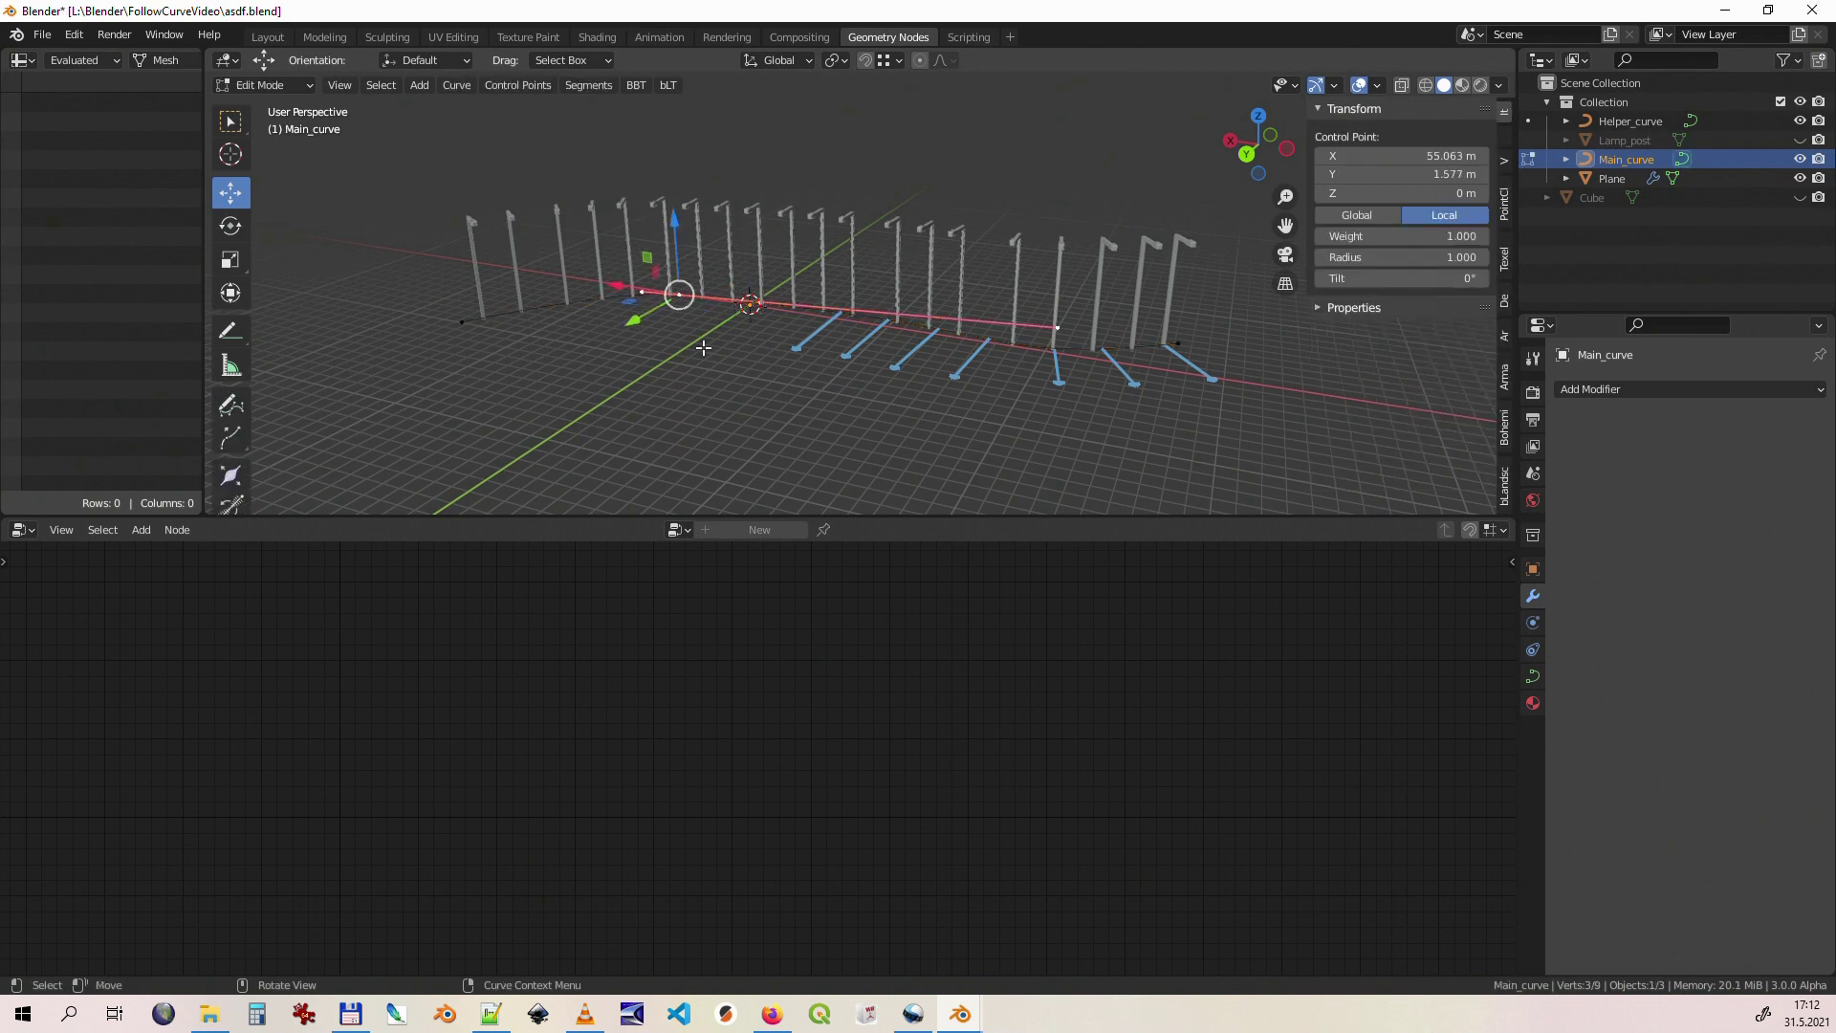
pyautogui.press('g')
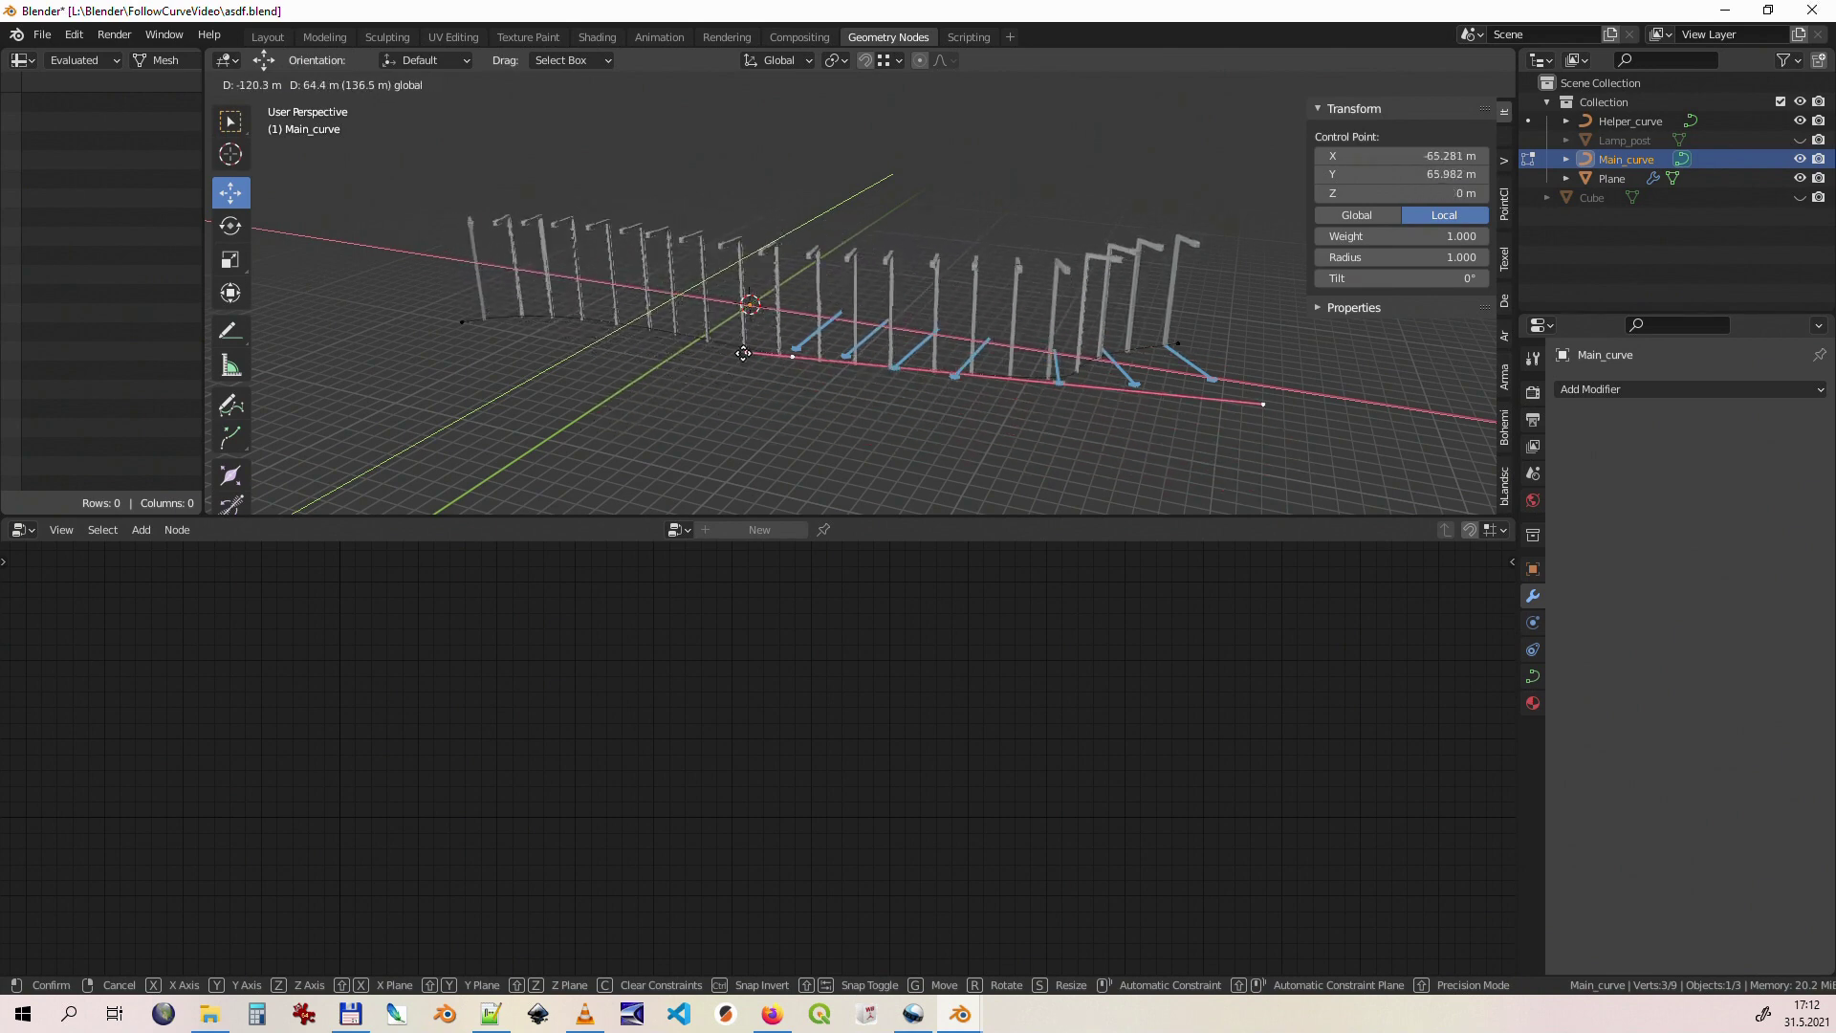
pyautogui.click(688, 304)
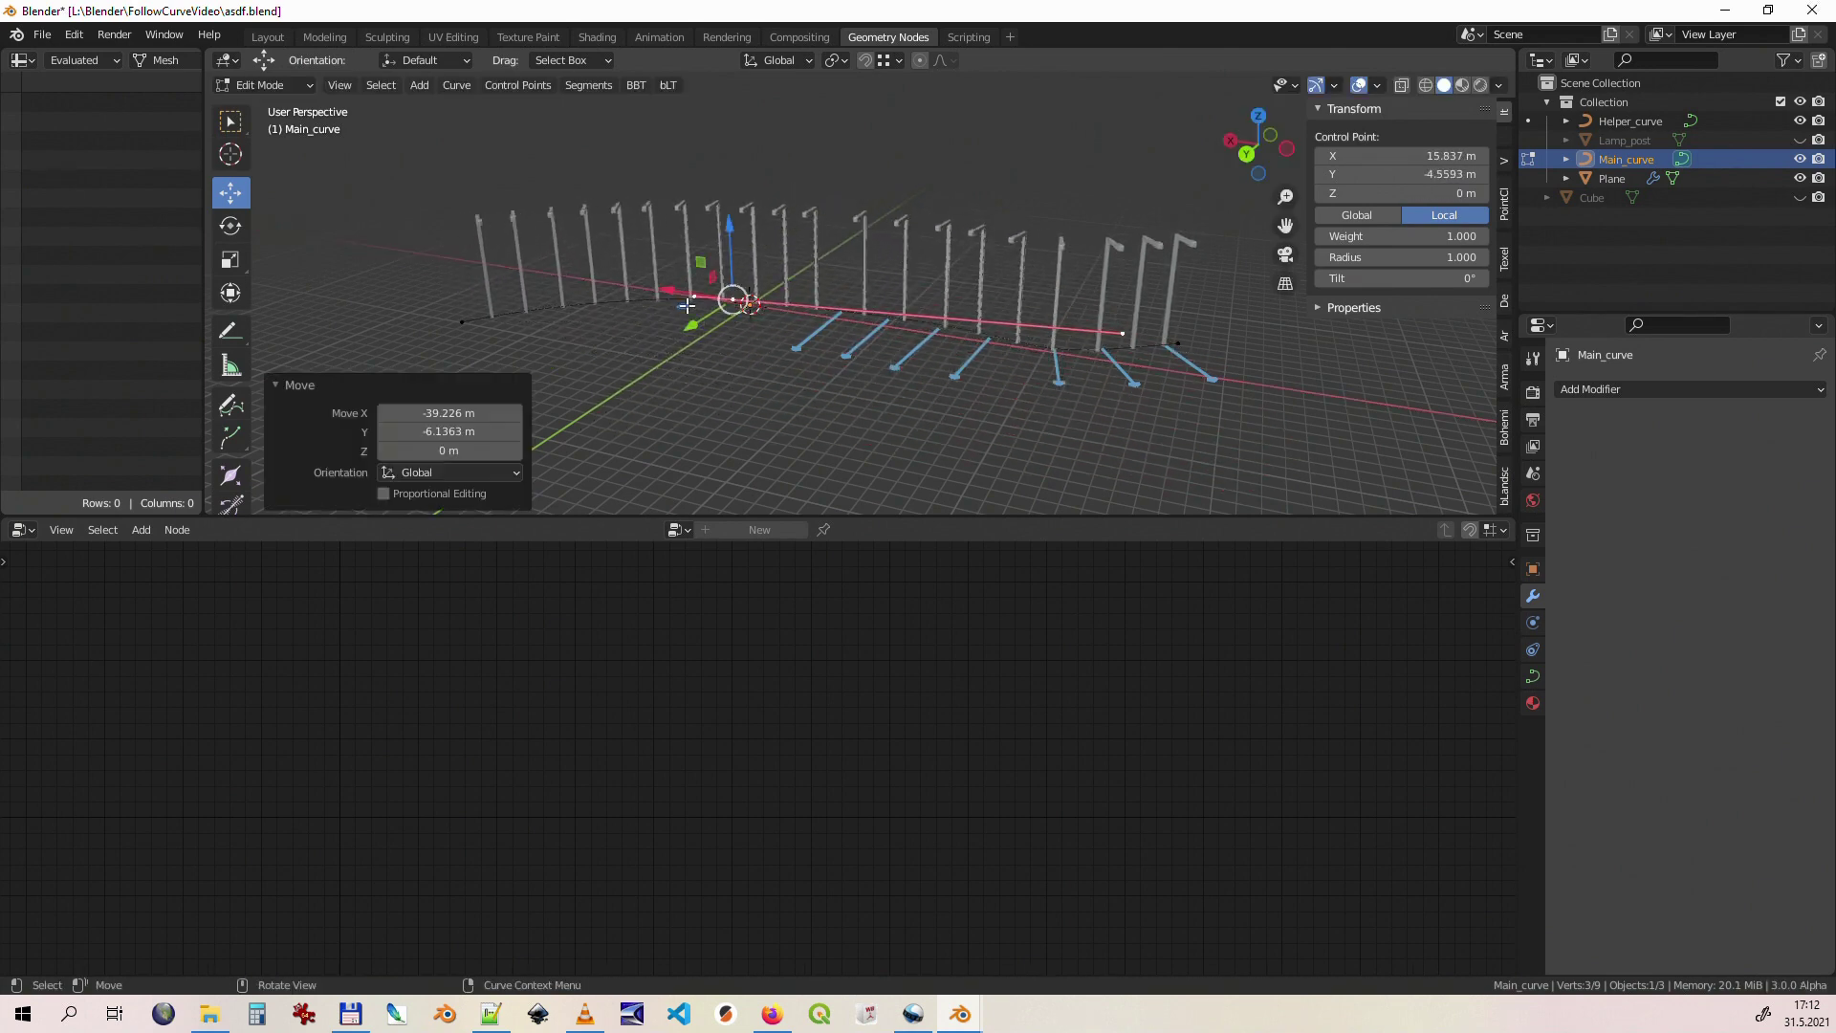
pyautogui.press('Tab')
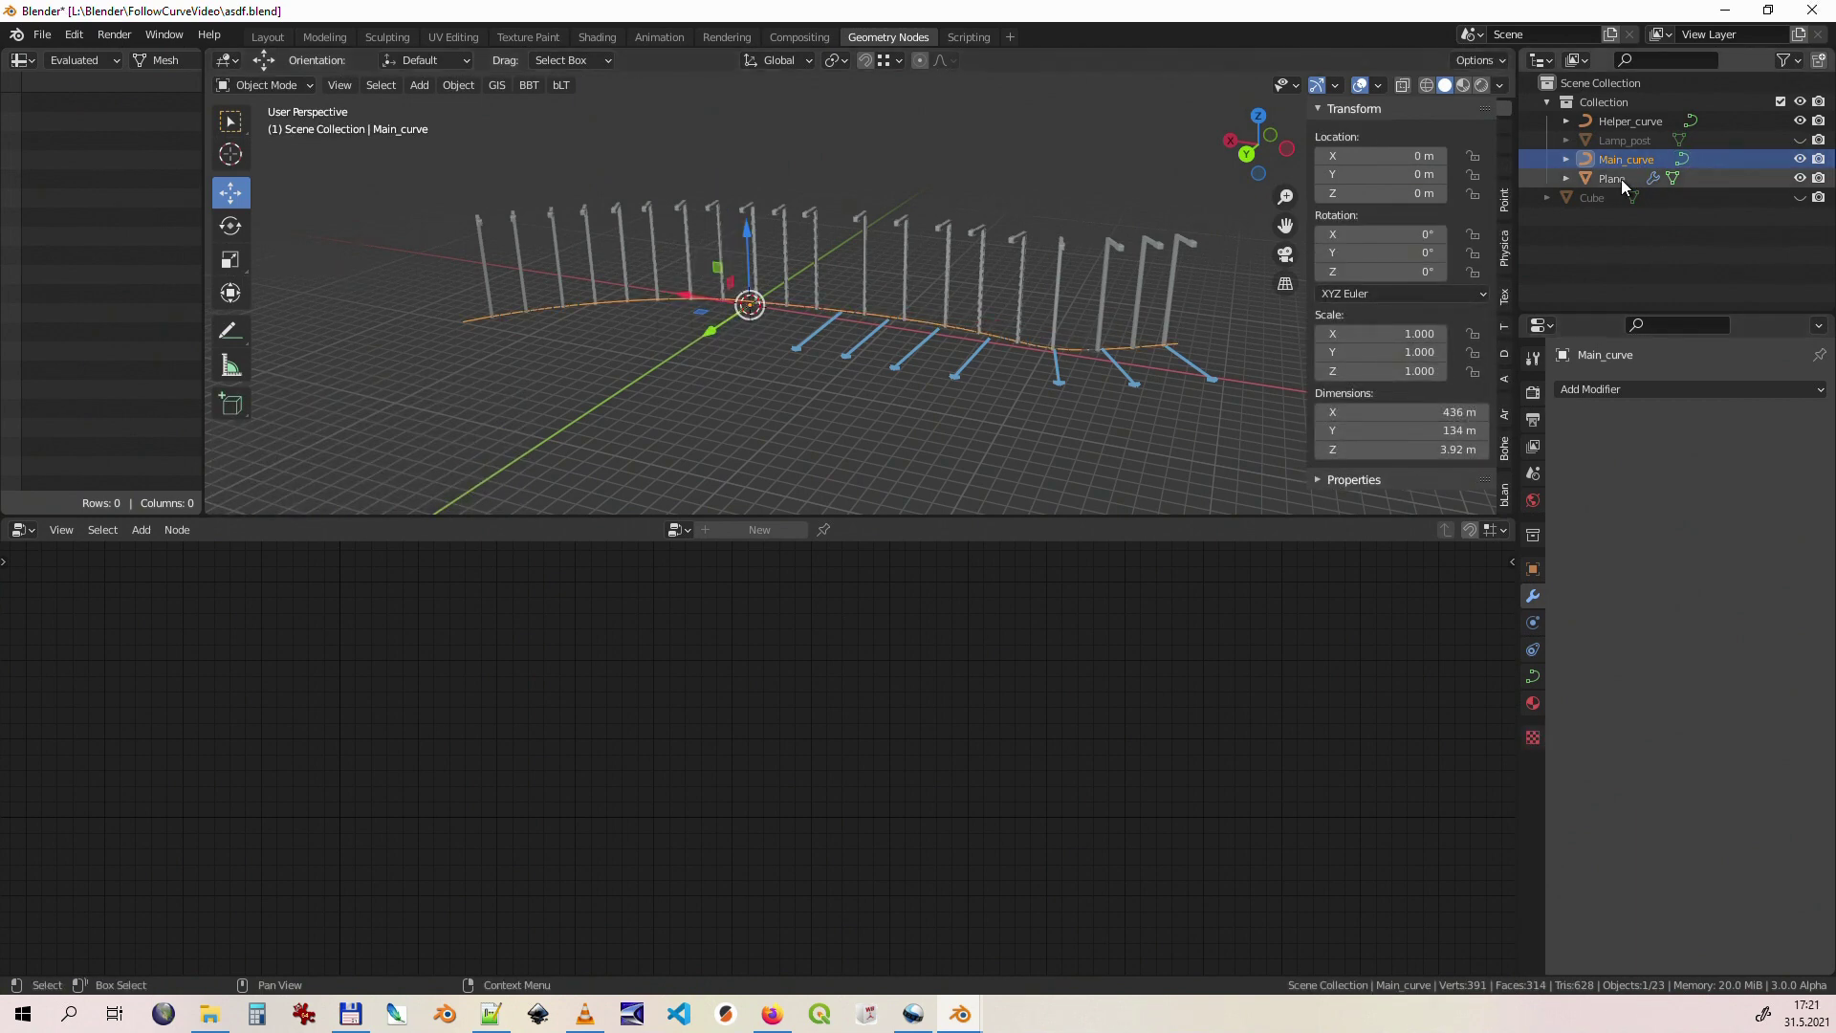
pyautogui.click(1621, 180)
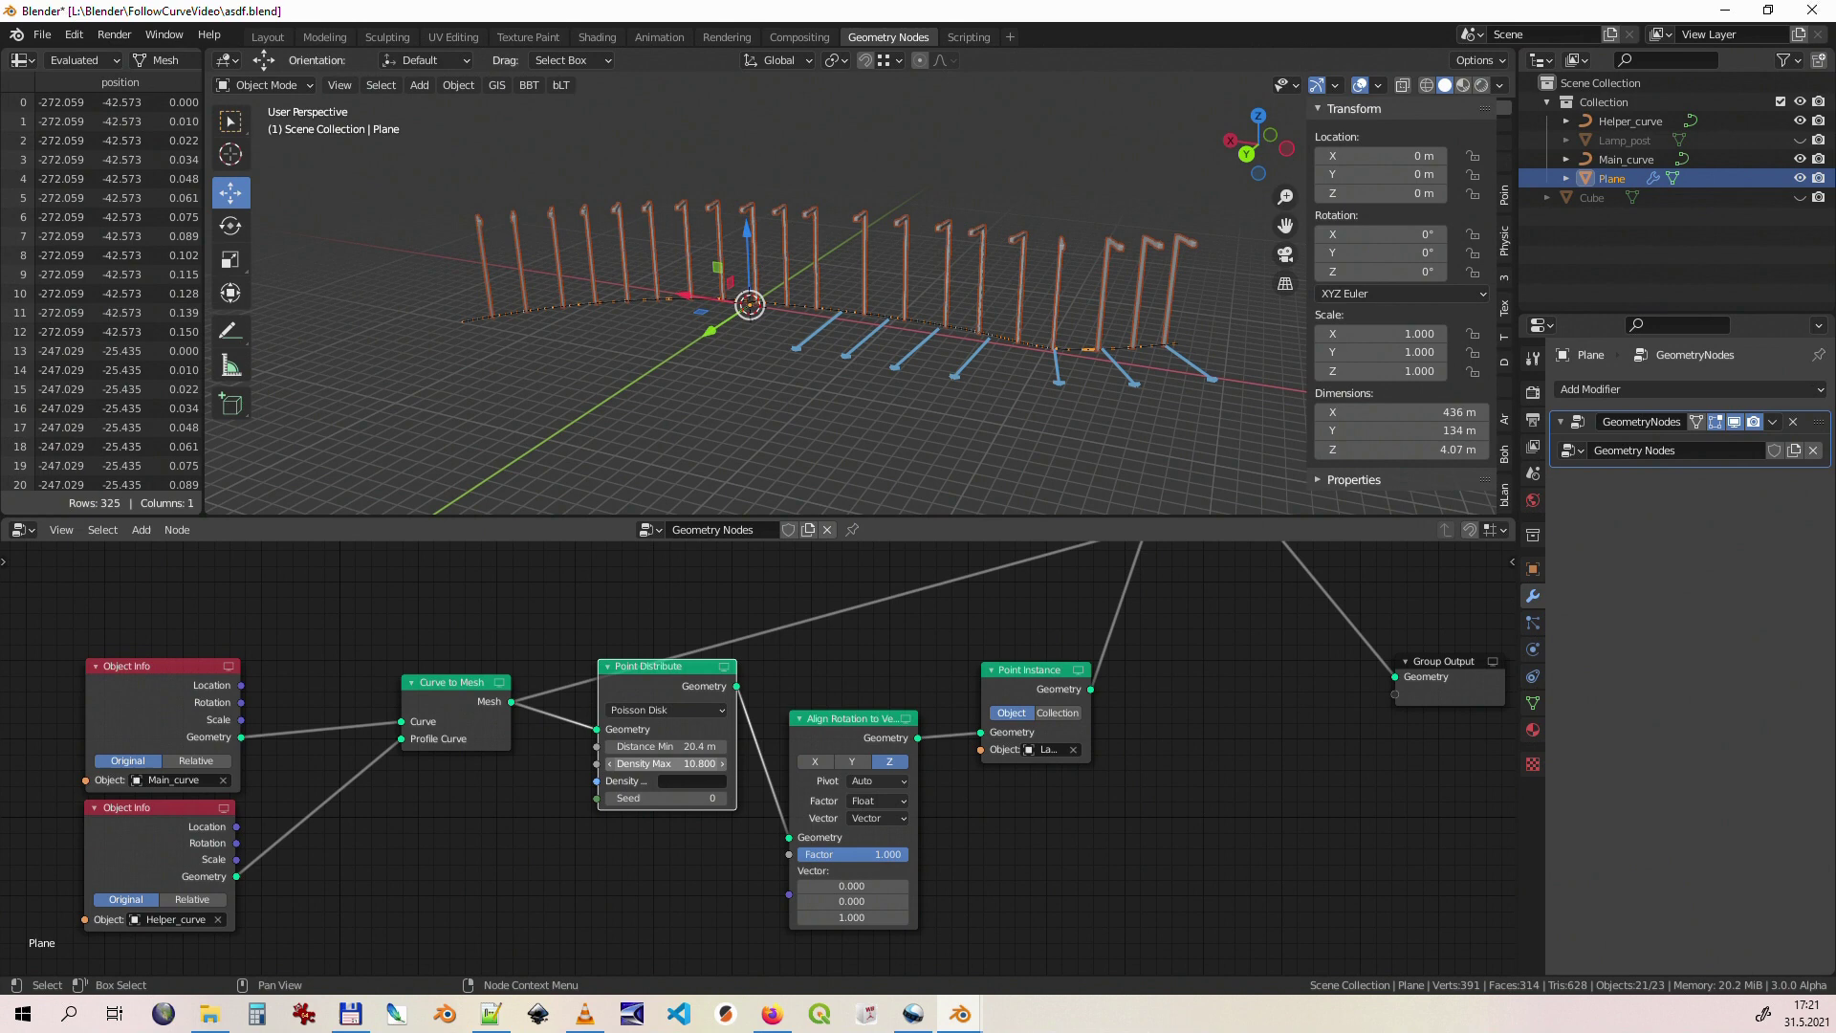
# Step: Lower Point Distribute's Density Max from 10.800 to 3.000
pyautogui.moveTo(668, 763)
pyautogui.mouseDown()
pyautogui.moveTo(601, 763)
pyautogui.moveTo(628, 764)
pyautogui.mouseUp()
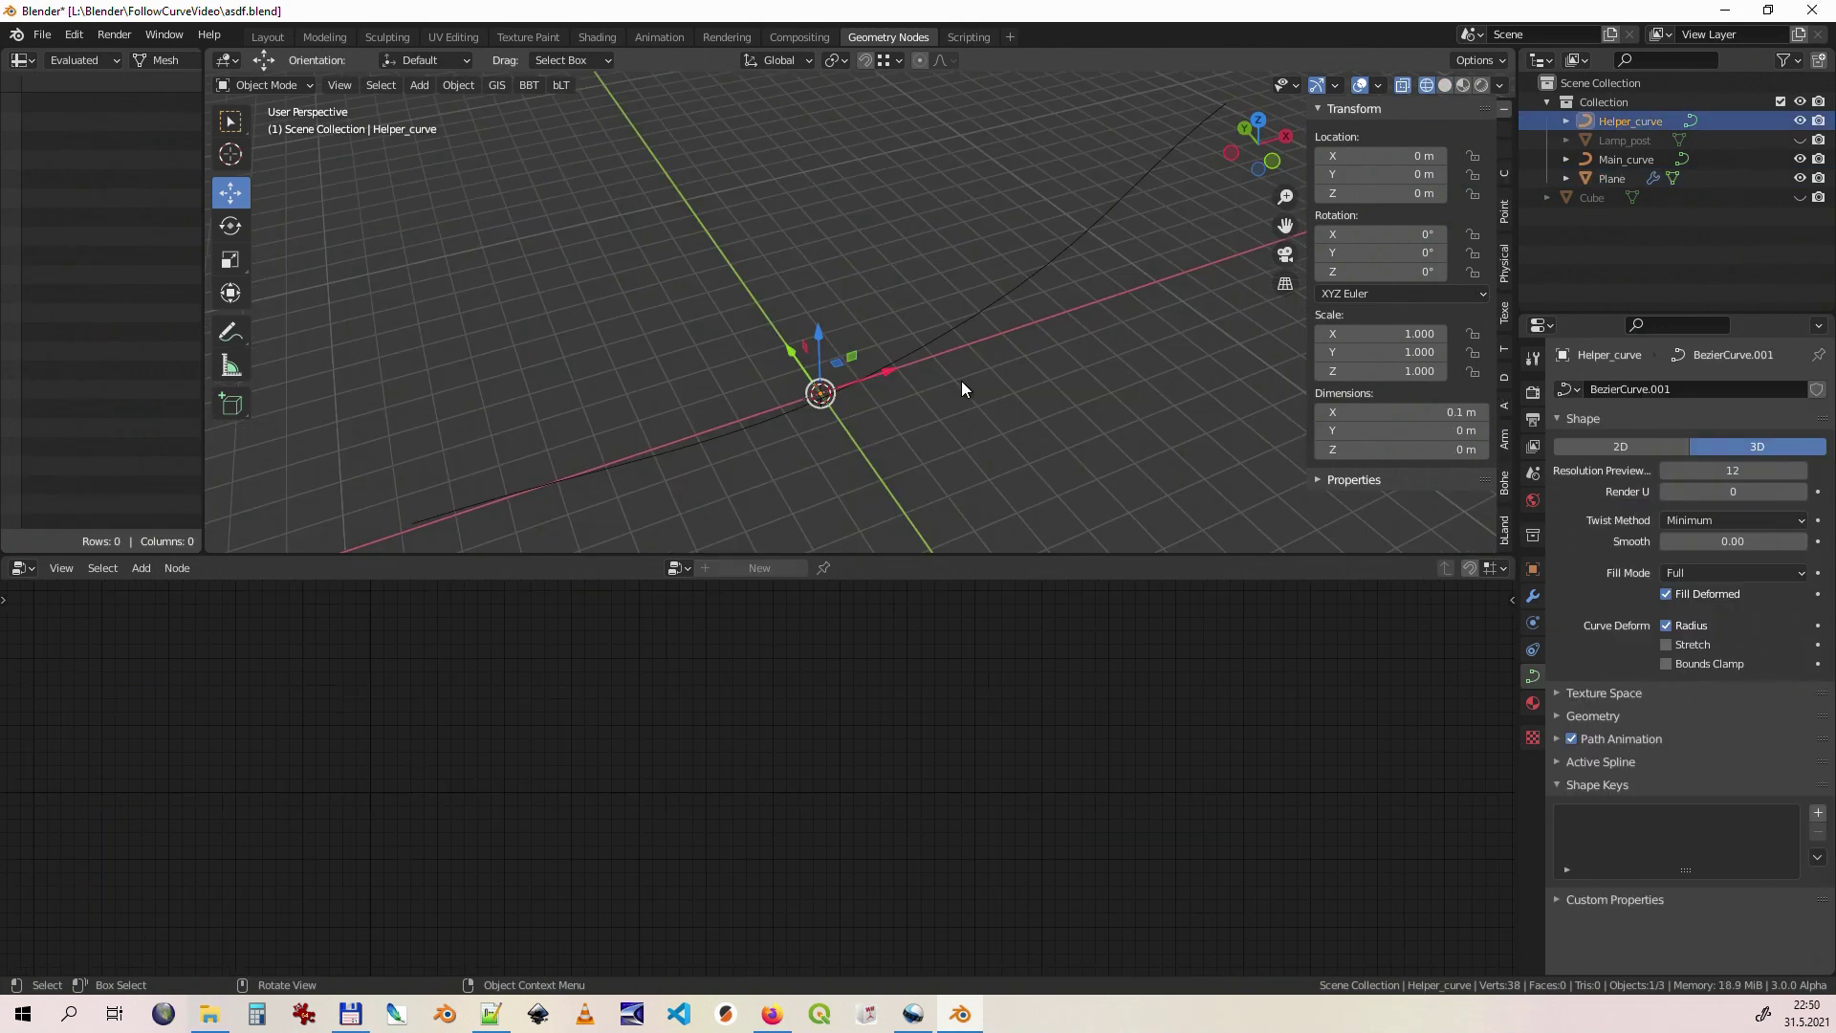
# Step: Select Helper_curve, frame it, and briefly enter Edit Mode to inspect its points
pyautogui.click(974, 313)
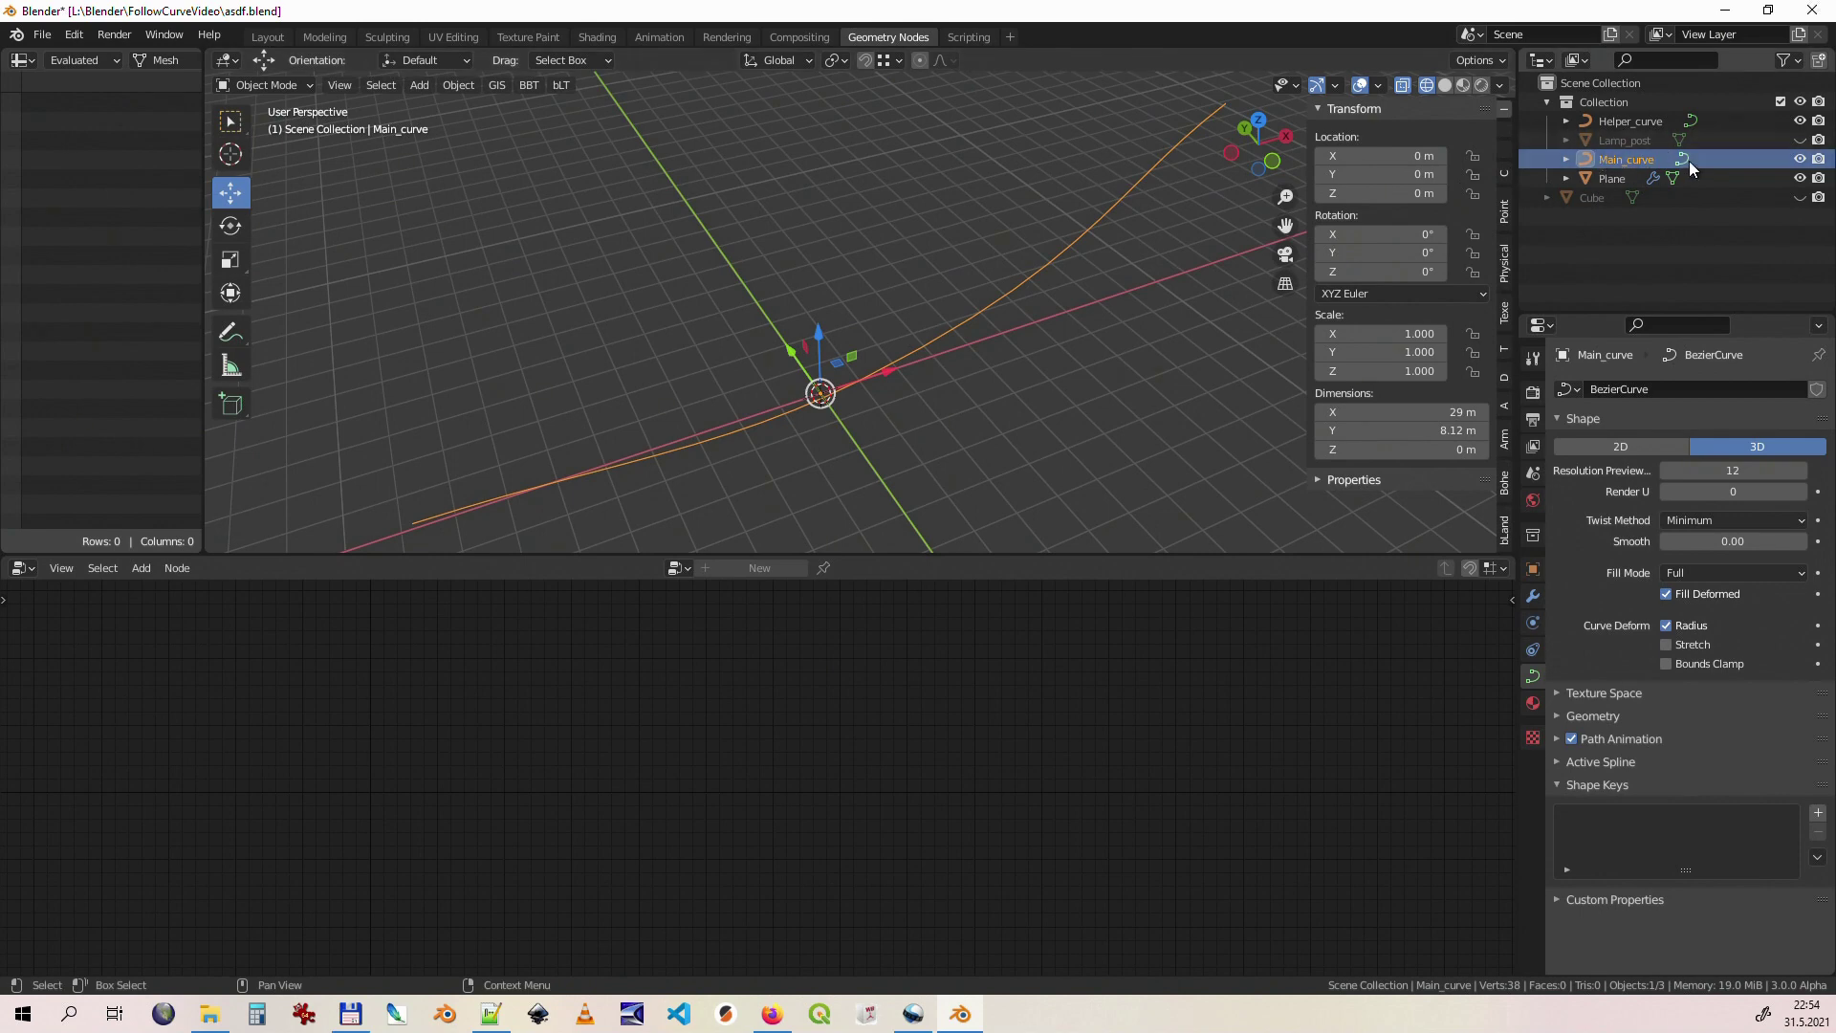
pyautogui.click(1632, 121)
pyautogui.press('KP_Decimal')
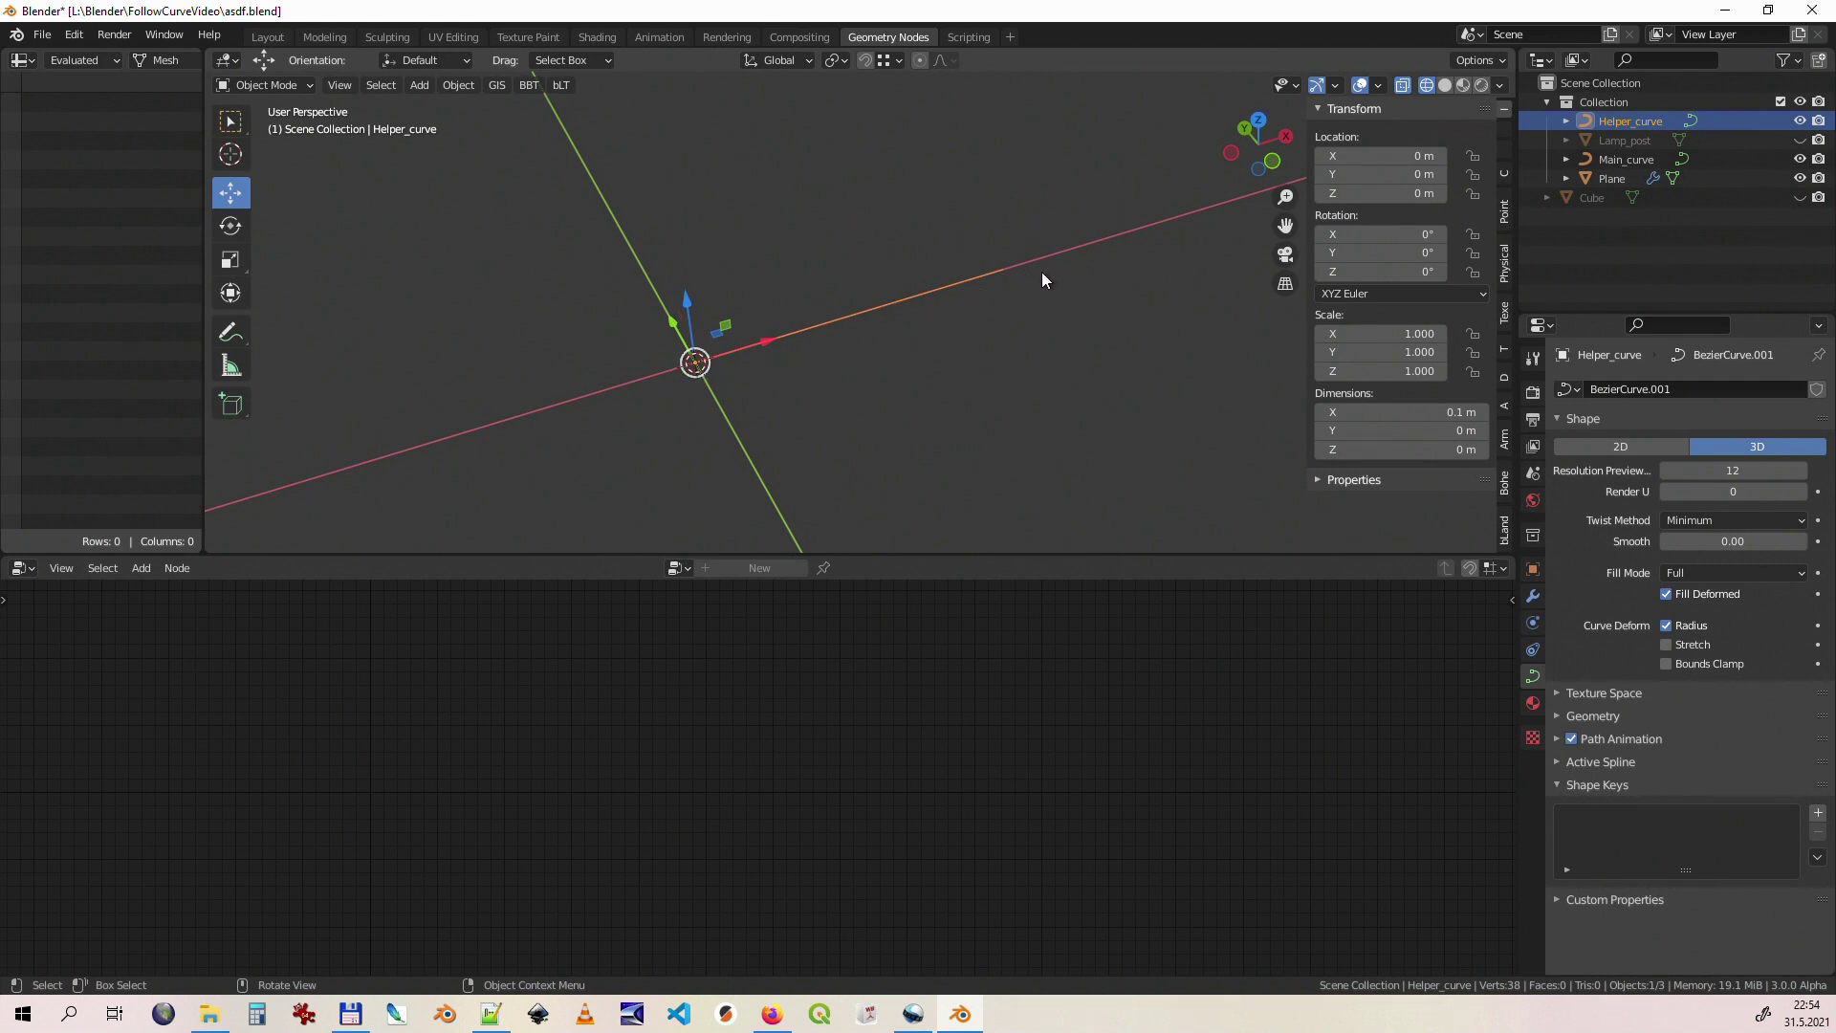
pyautogui.press('Tab')
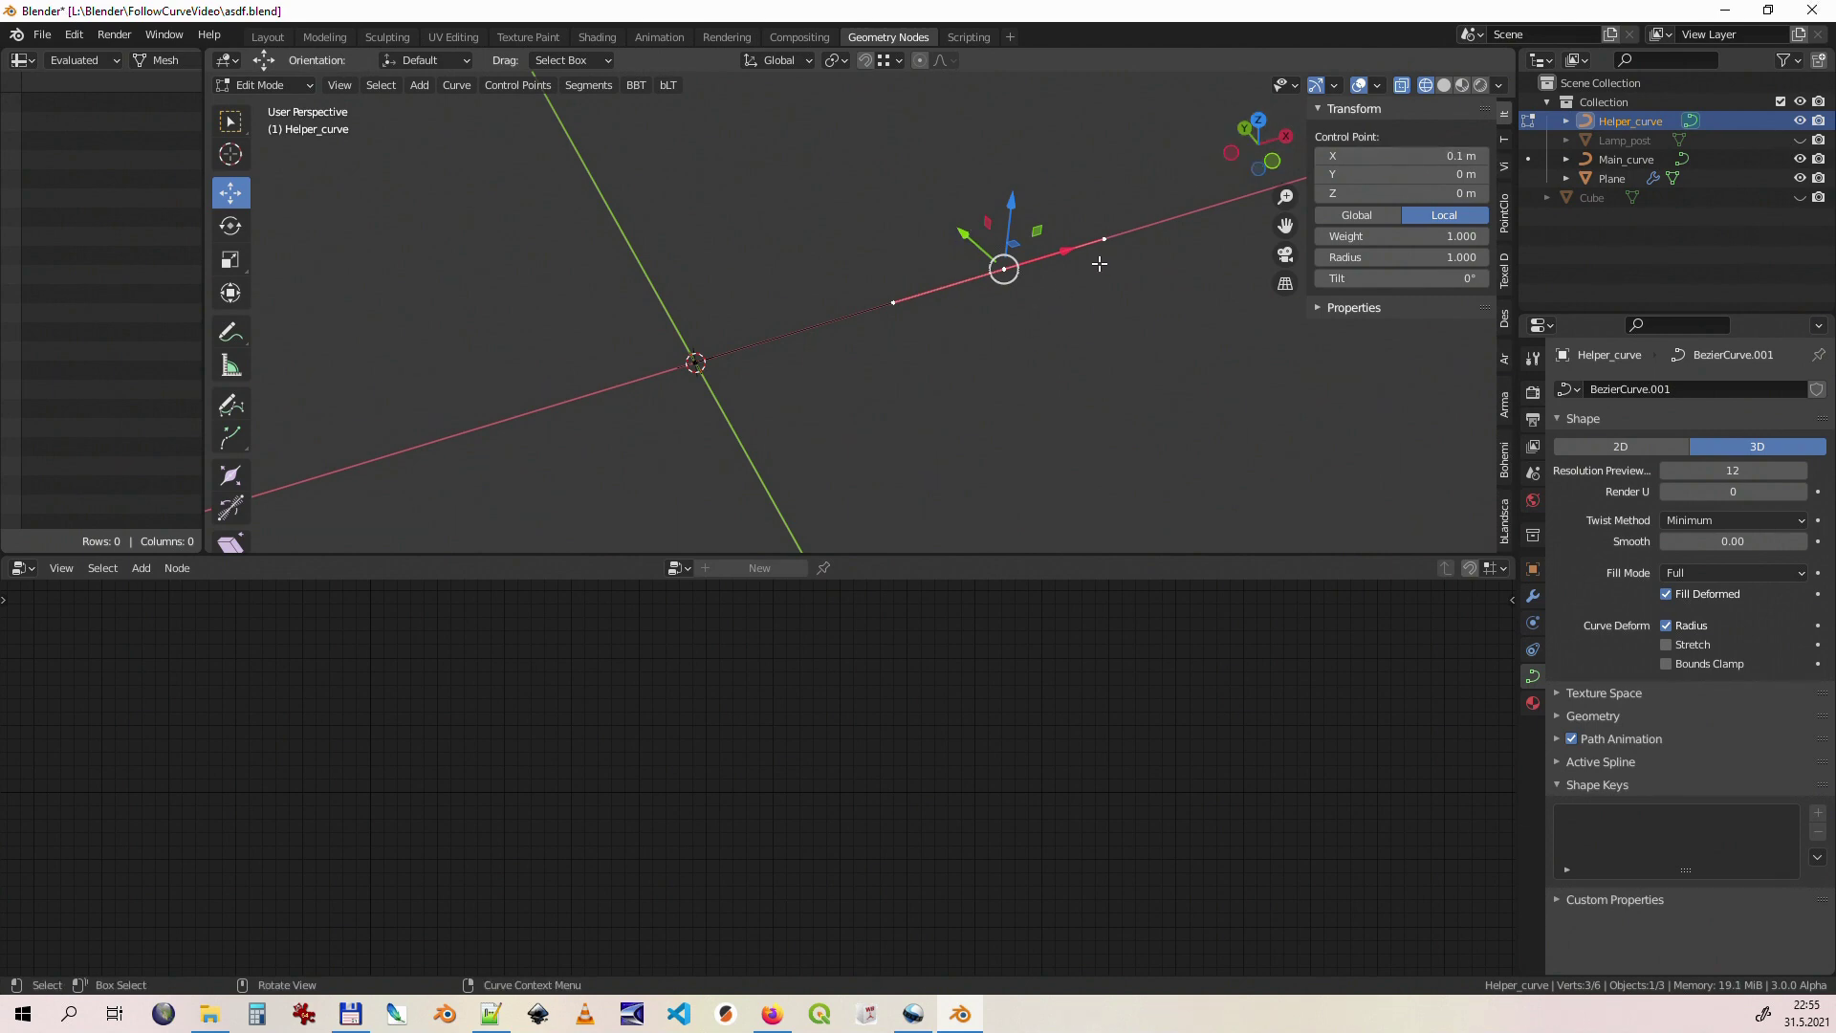
pyautogui.press('Tab')
# Step: Test the helper curve's Resolution Preview, dropping it to 1 and restoring 12
pyautogui.moveTo(1123, 262)
pyautogui.mouseDown(button='middle')
pyautogui.moveTo(1136, 350)
pyautogui.moveTo(984, 386)
pyautogui.moveTo(911, 374)
pyautogui.mouseUp(button='middle')
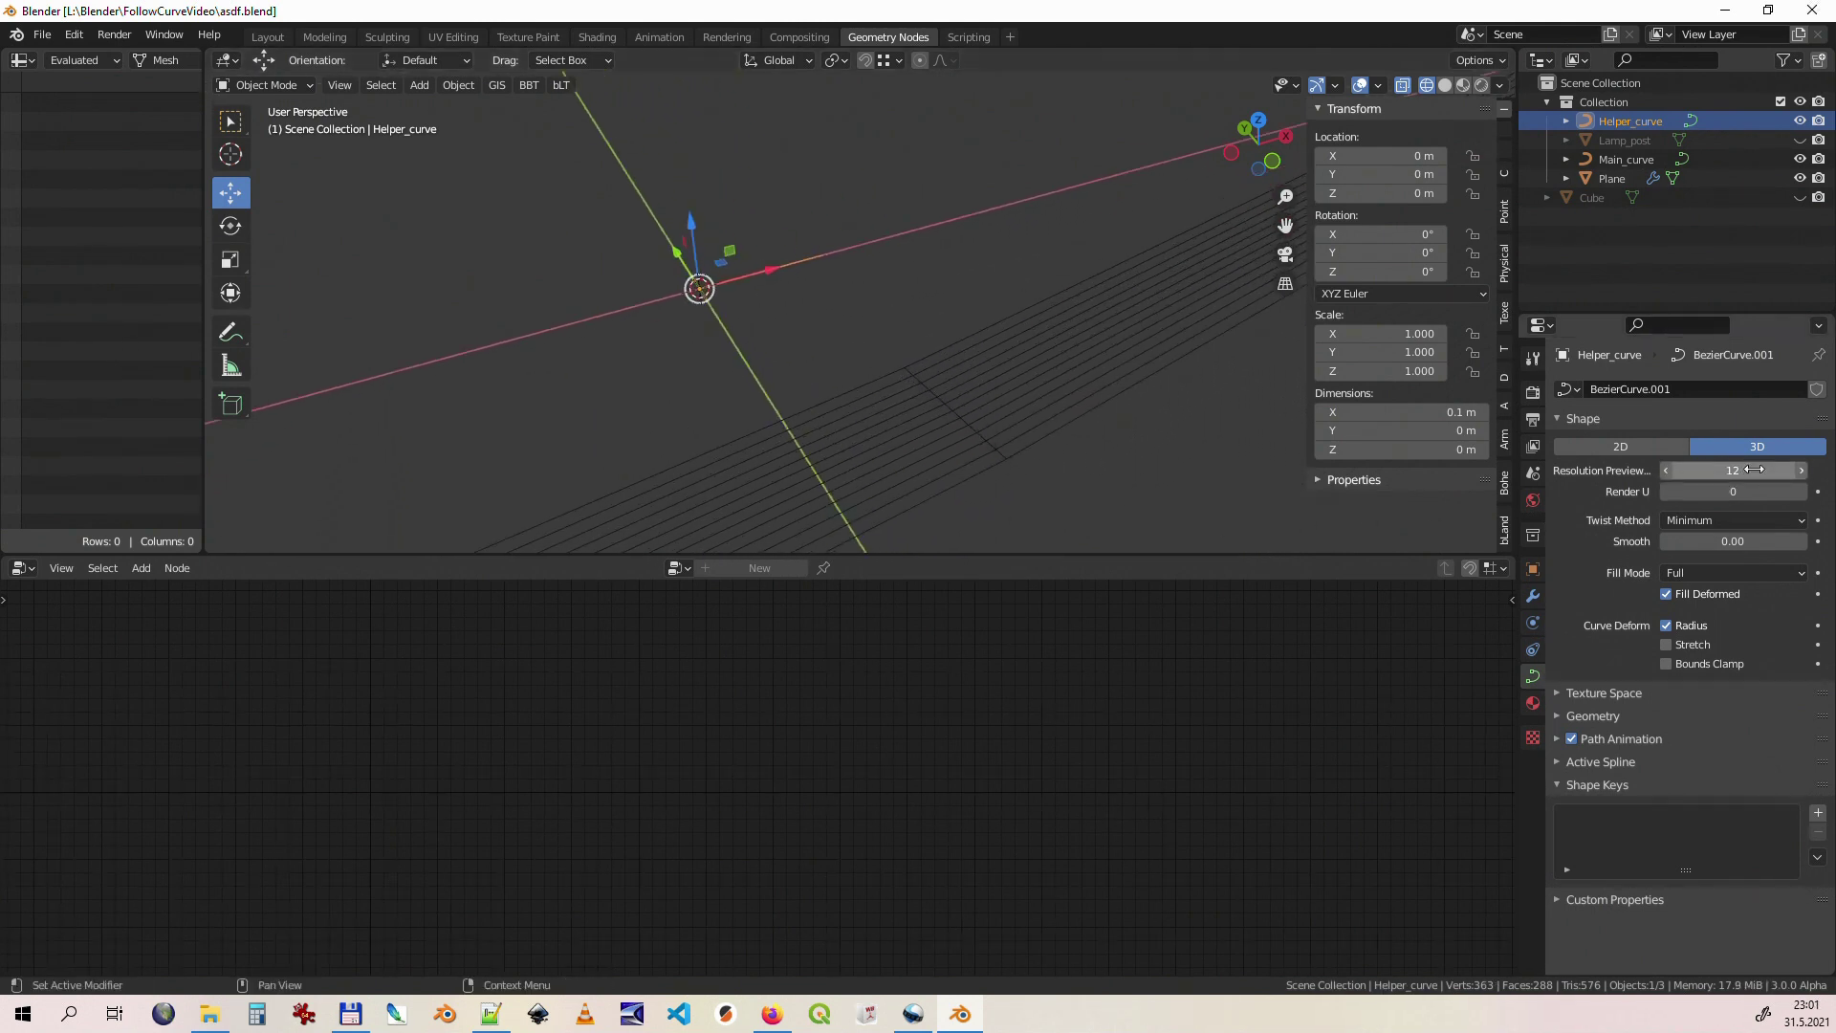
pyautogui.moveTo(1758, 469); pyautogui.dragTo(1607, 469)
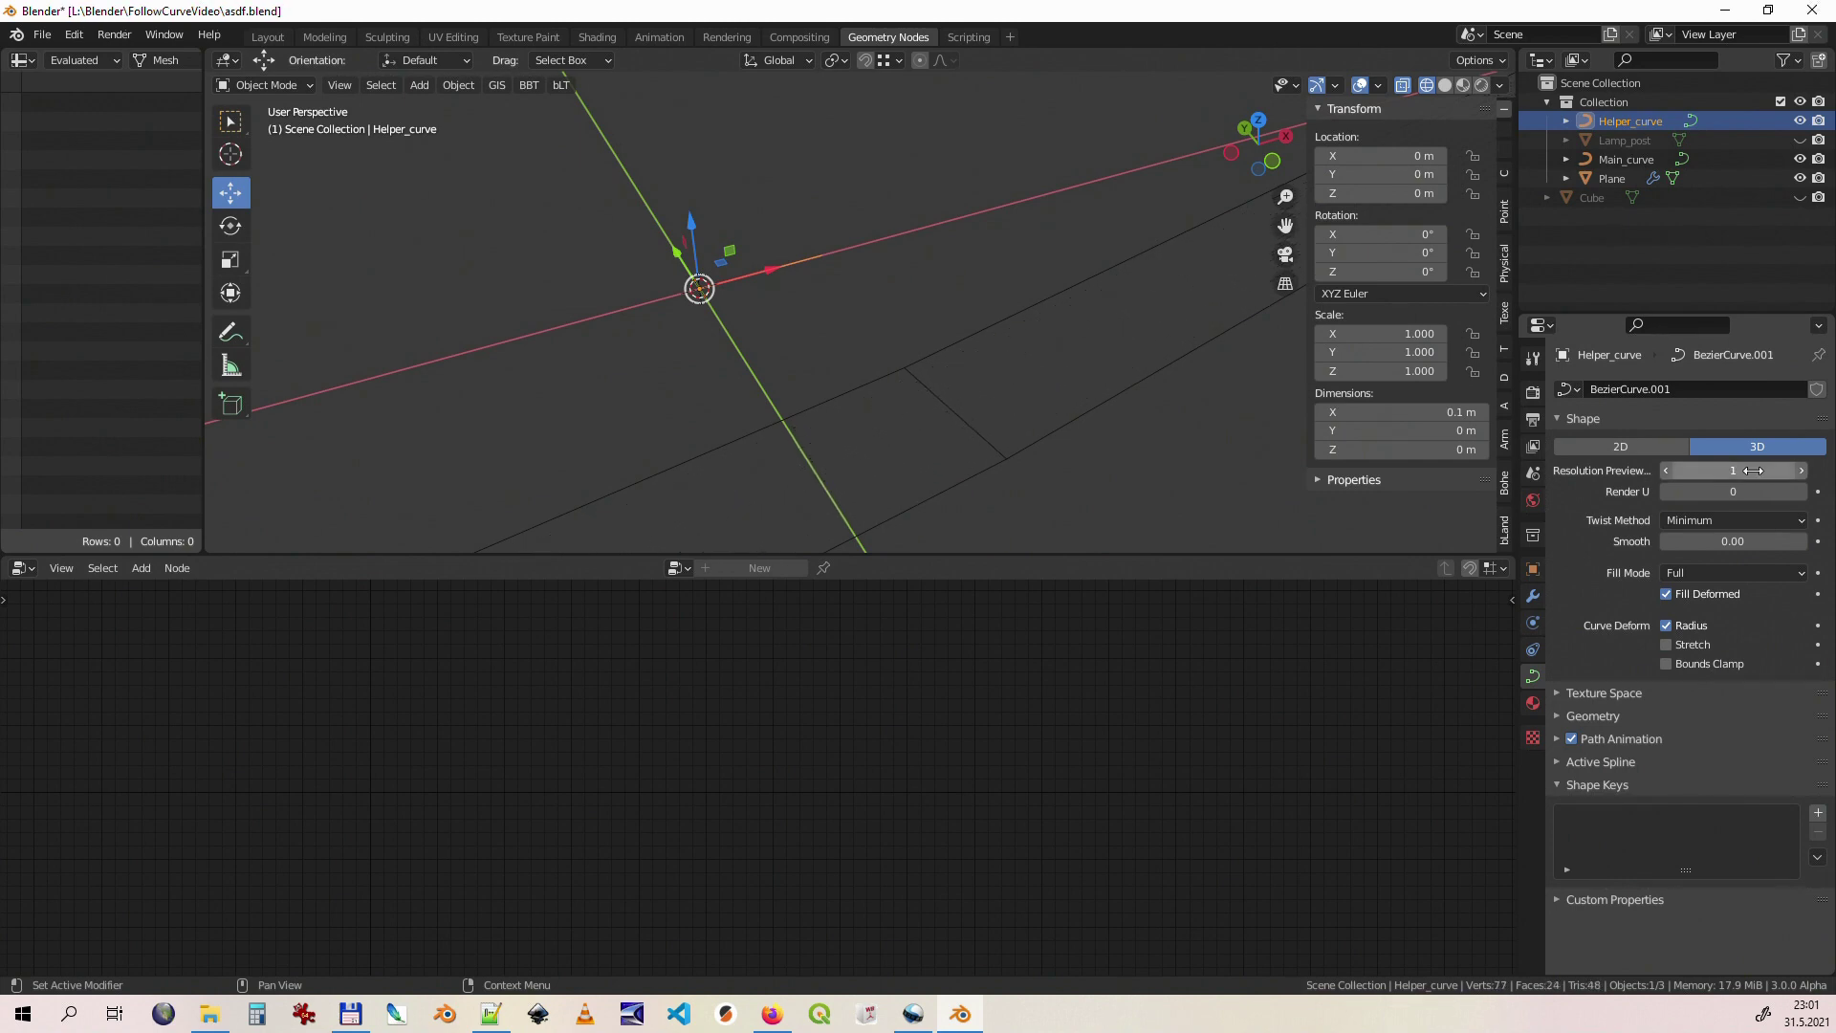
pyautogui.moveTo(1754, 470); pyautogui.dragTo(1830, 469)
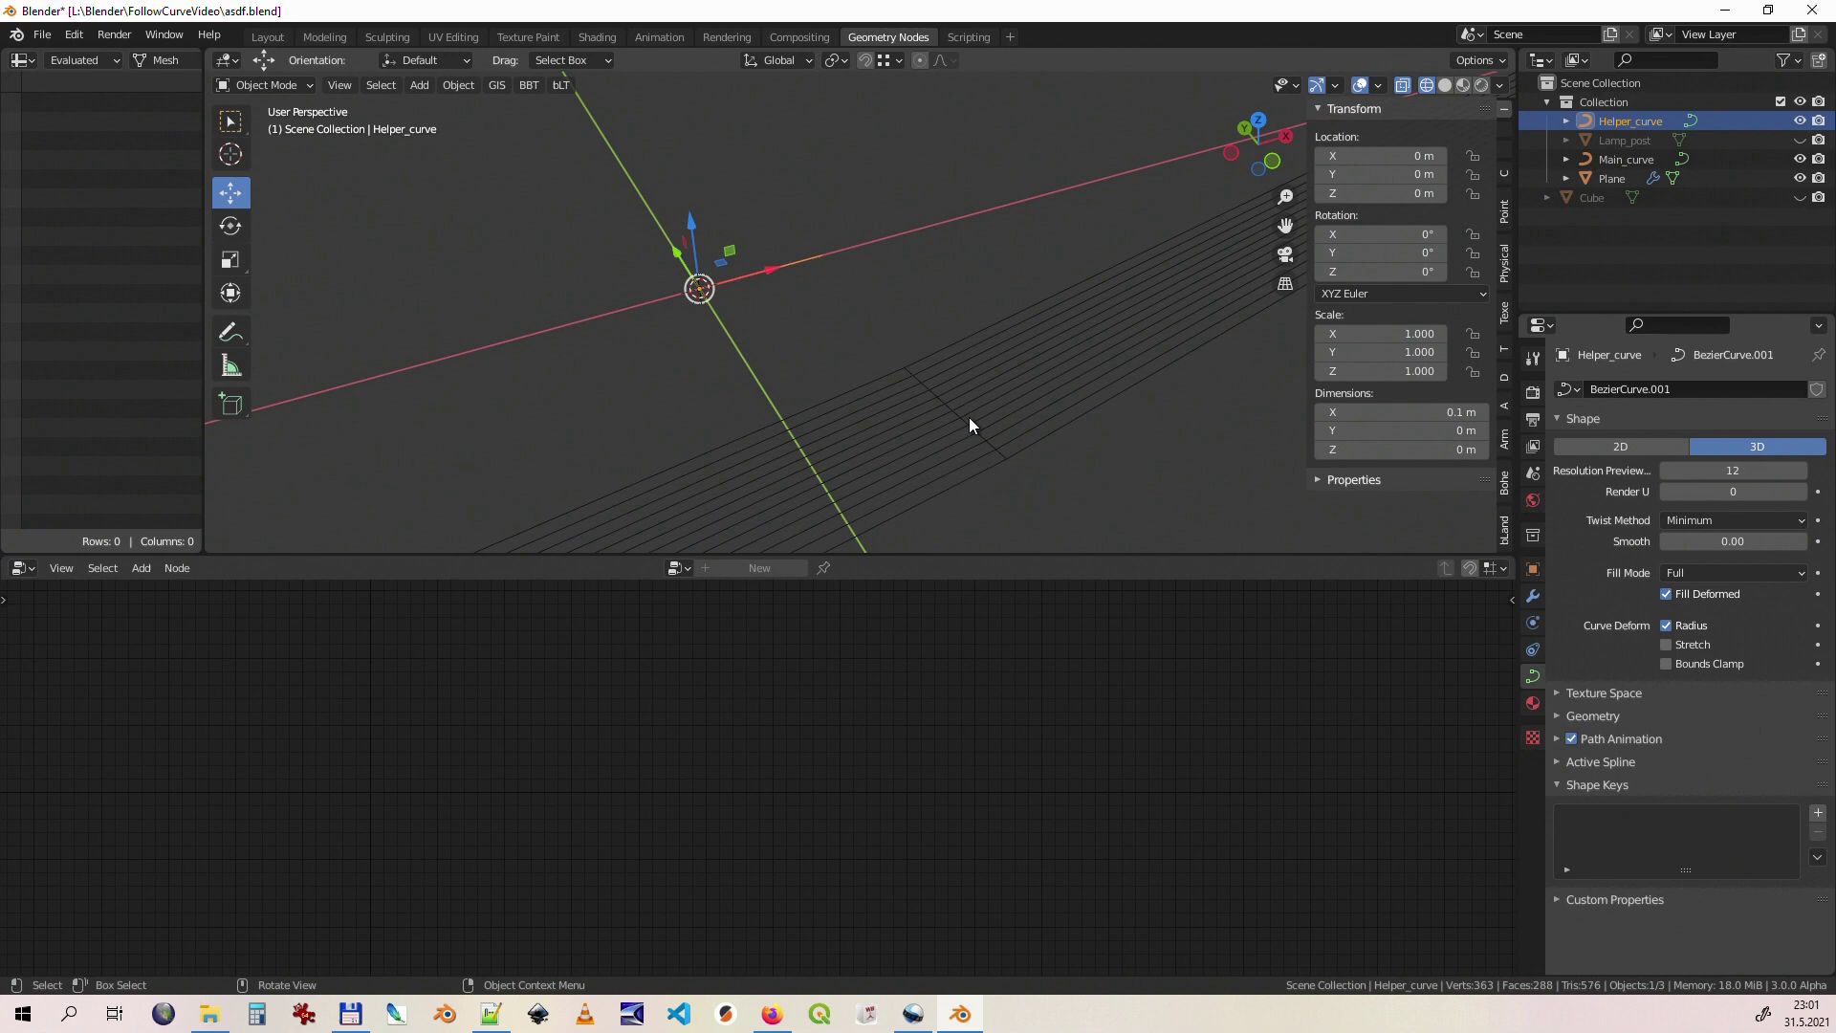
# Step: Insert a Resample Curve node with Count 2 between the helper curve and Curve to Mesh
pyautogui.click(1609, 178)
pyautogui.scroll(-2, 793, 739)
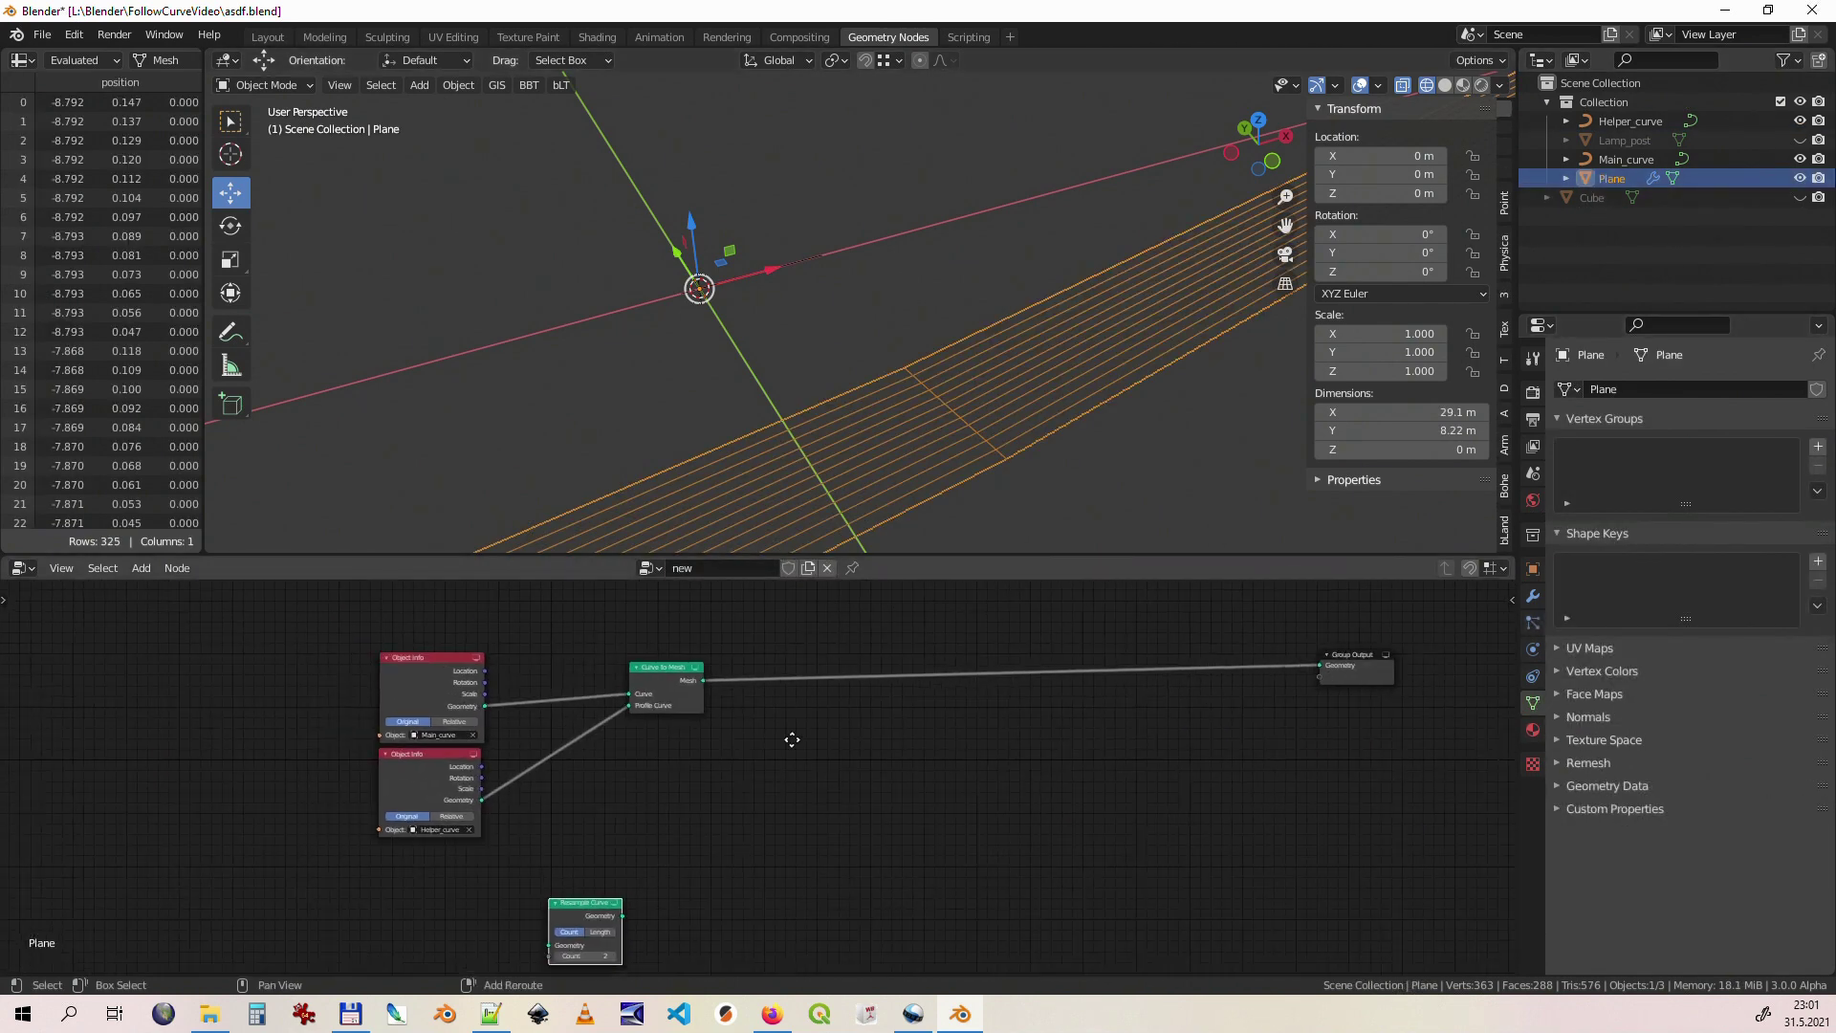
pyautogui.moveTo(792, 738); pyautogui.dragTo(967, 705, button='middle')
pyautogui.moveTo(737, 865); pyautogui.dragTo(736, 712)
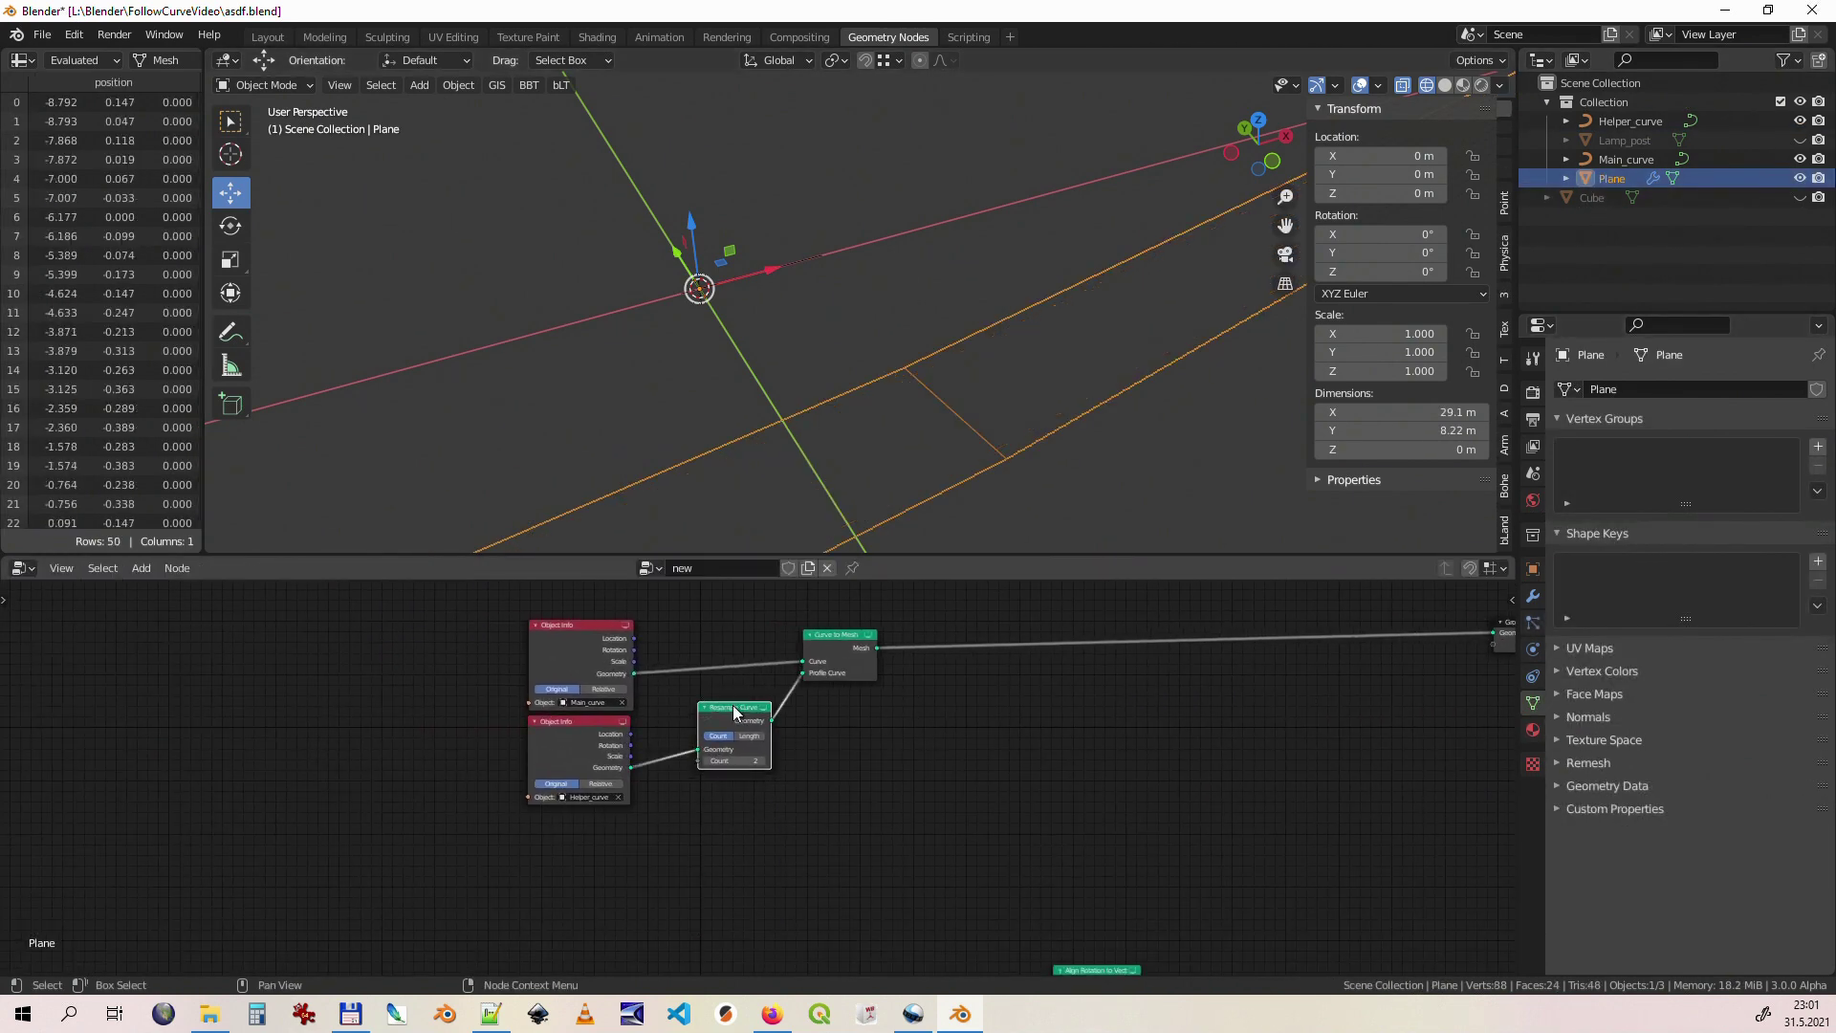
pyautogui.scroll(2, 735, 712)
pyautogui.scroll(1, 735, 713)
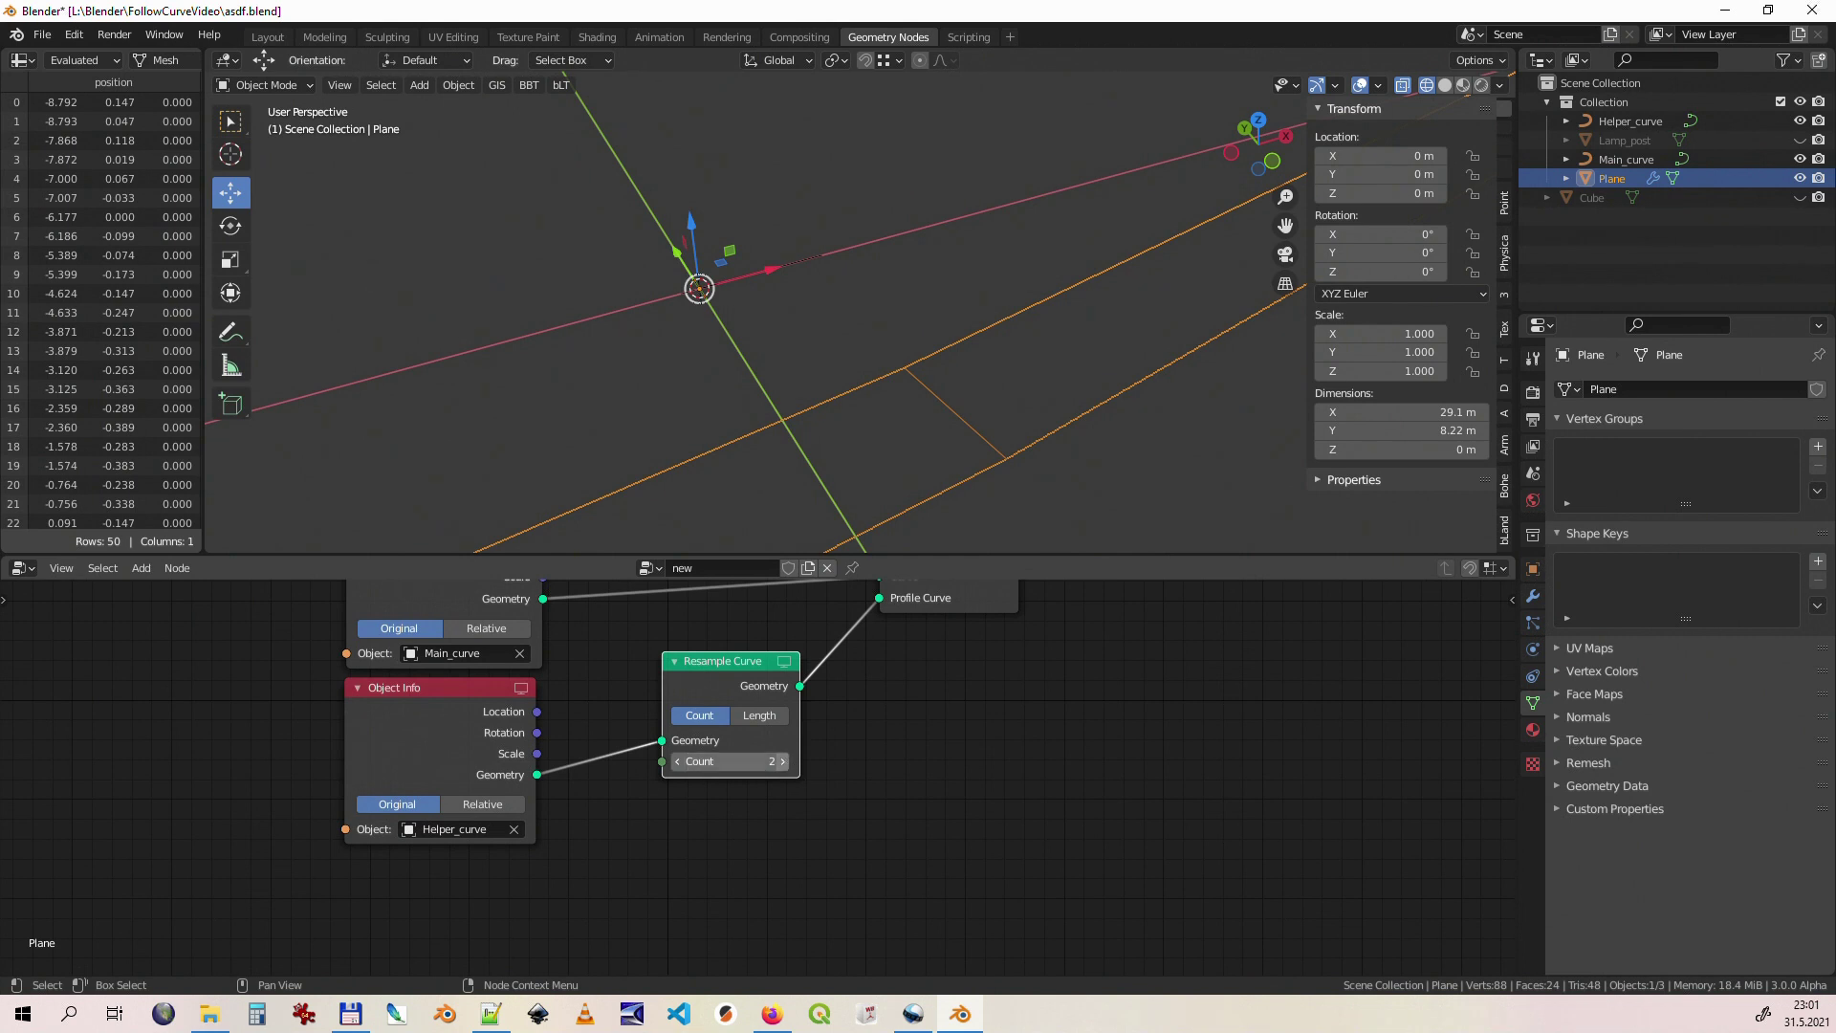
pyautogui.moveTo(725, 762); pyautogui.dragTo(742, 762)
pyautogui.click(742, 761)
pyautogui.write('2')
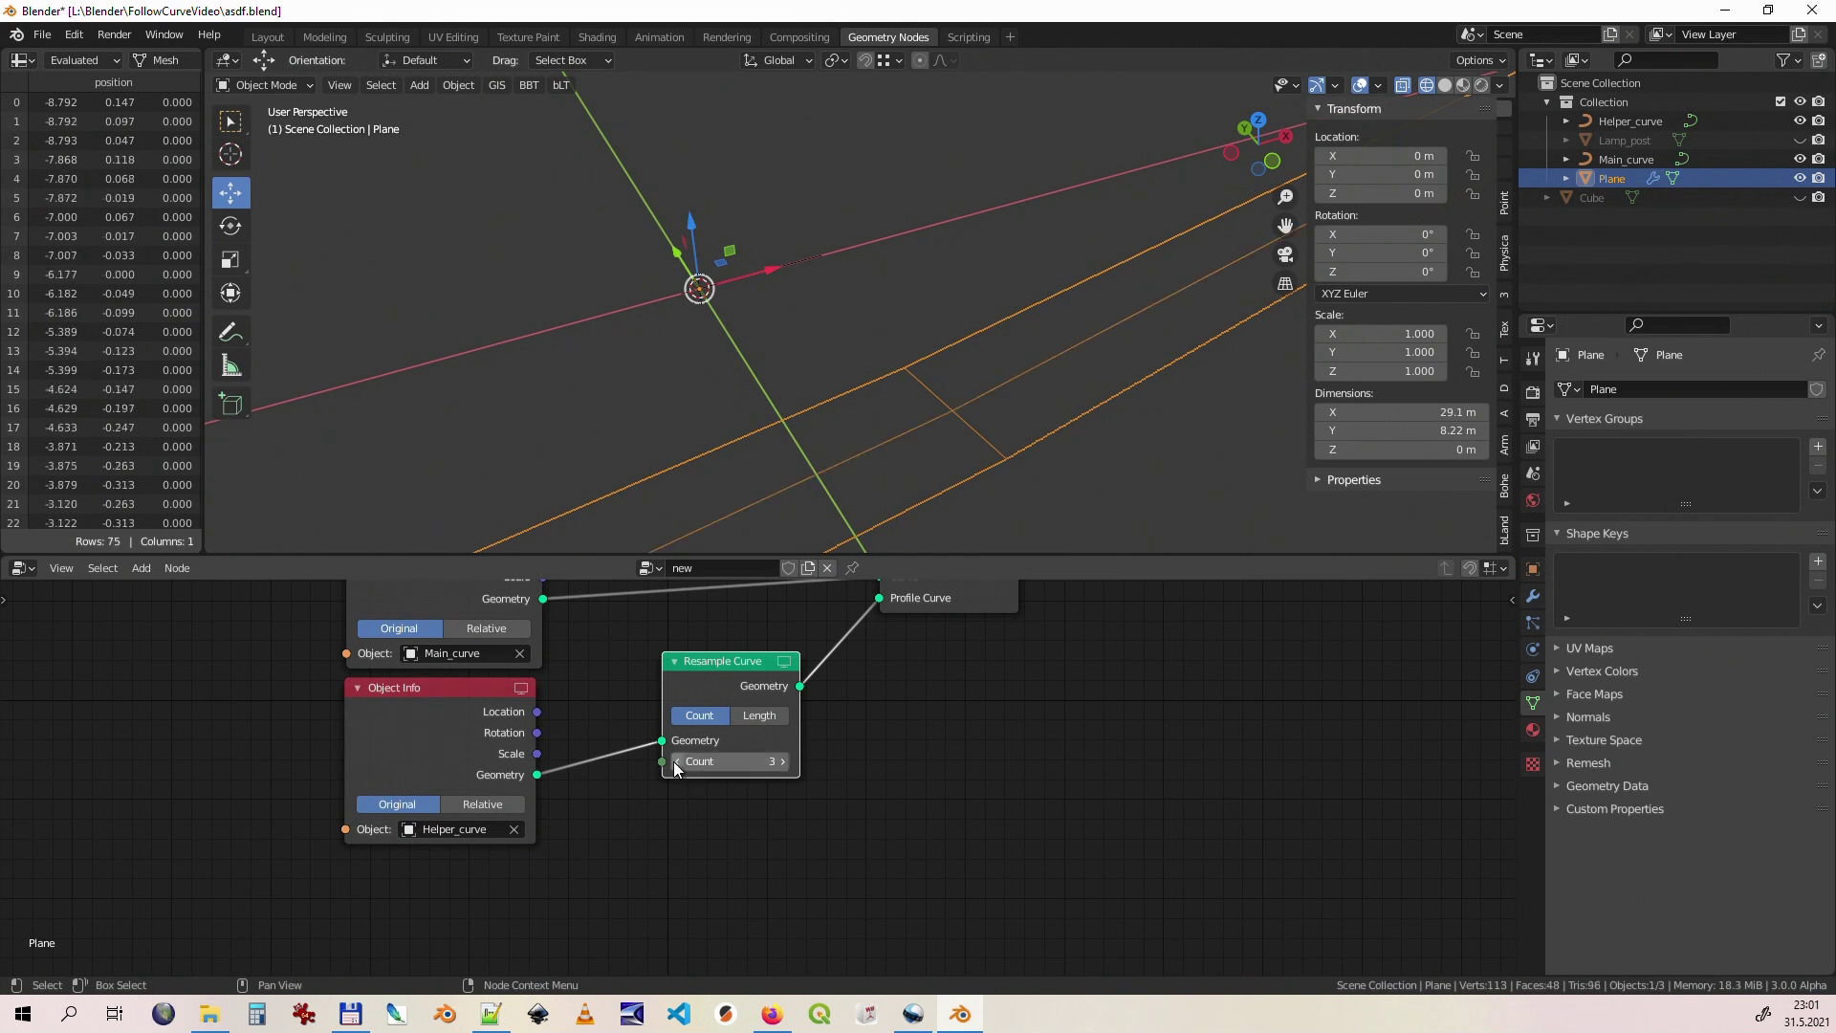
pyautogui.press('Return')
# Step: Annotate the plane with direction arrows and circle the ends of its cross edge
pyautogui.moveTo(747, 475); pyautogui.dragTo(771, 350, button='middle')
pyautogui.hotkey('shift', 'space')
pyautogui.press('d')
pyautogui.moveTo(782, 342); pyautogui.dragTo(792, 355)
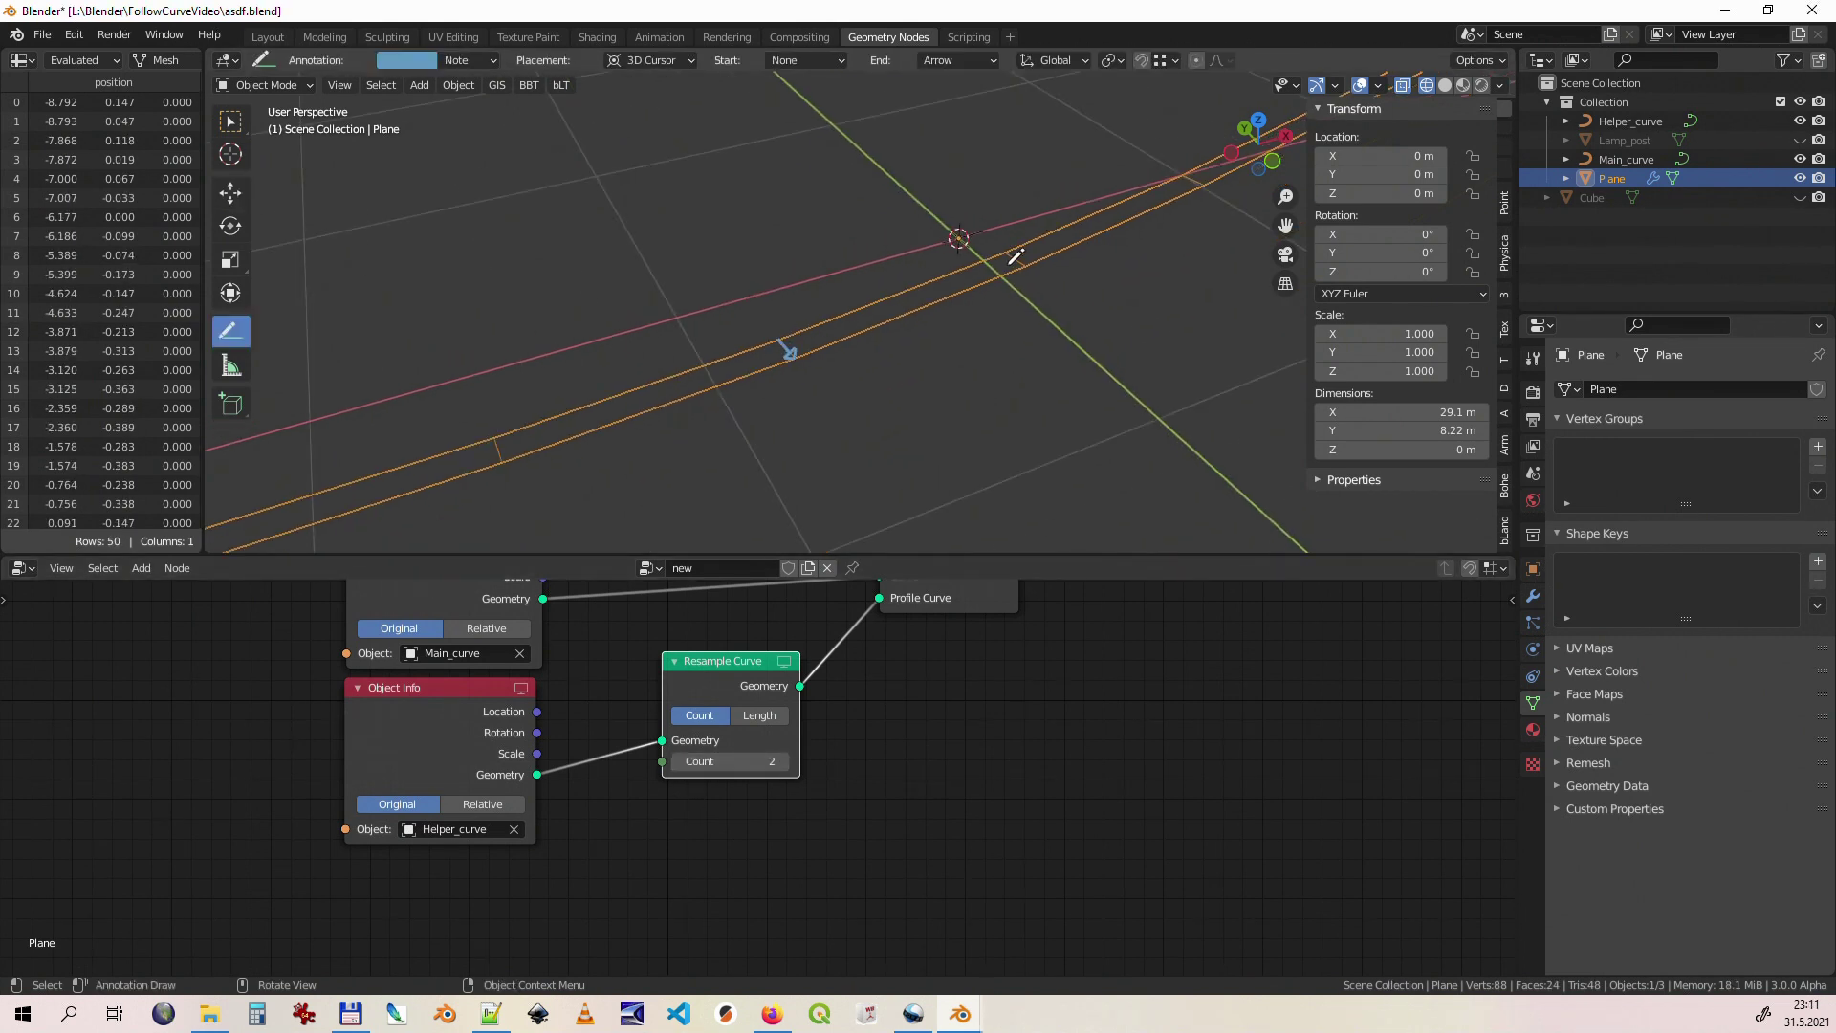
pyautogui.moveTo(1011, 253); pyautogui.dragTo(1025, 268)
pyautogui.moveTo(501, 434); pyautogui.dragTo(504, 456)
pyautogui.moveTo(803, 432)
pyautogui.keyDown('ctrl'); pyautogui.mouseDown(button='middle')
pyautogui.moveTo(792, 218)
pyautogui.moveTo(938, 382)
pyautogui.mouseUp(button='middle'); pyautogui.keyUp('ctrl')
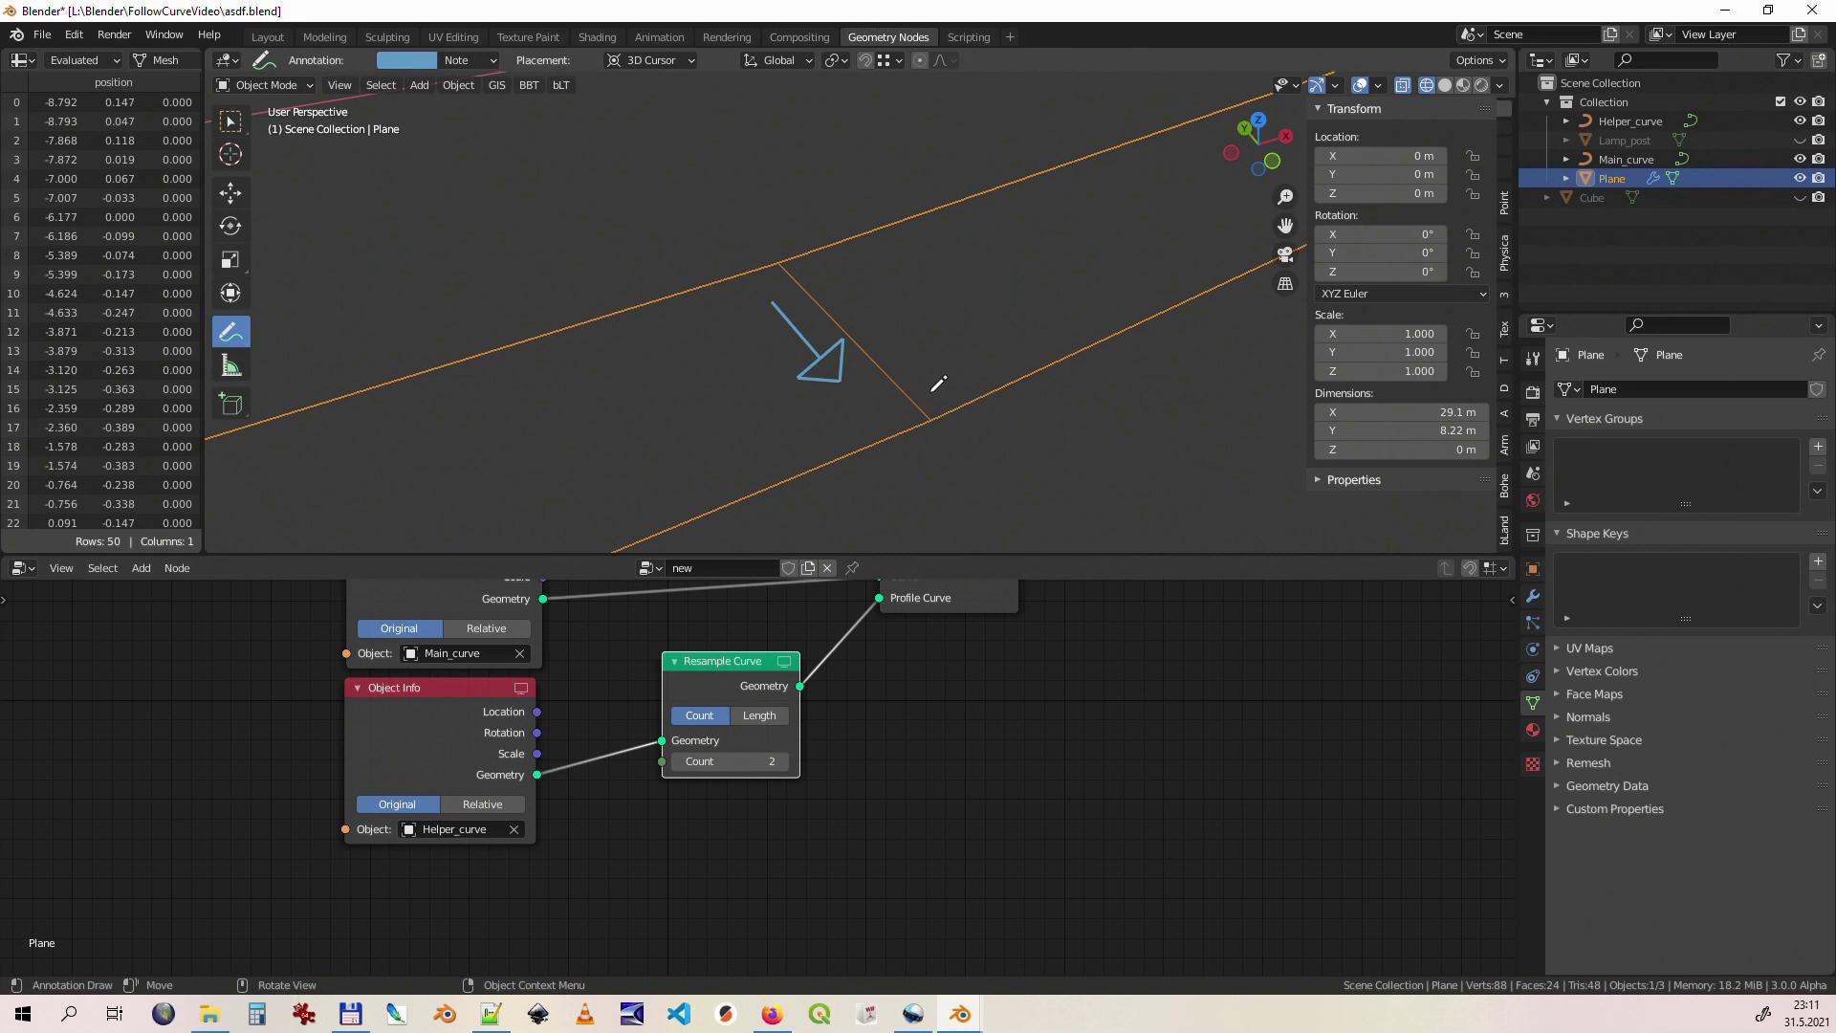
pyautogui.moveTo(924, 400)
pyautogui.mouseDown()
pyautogui.moveTo(933, 438)
pyautogui.moveTo(948, 402)
pyautogui.moveTo(919, 402)
pyautogui.mouseUp()
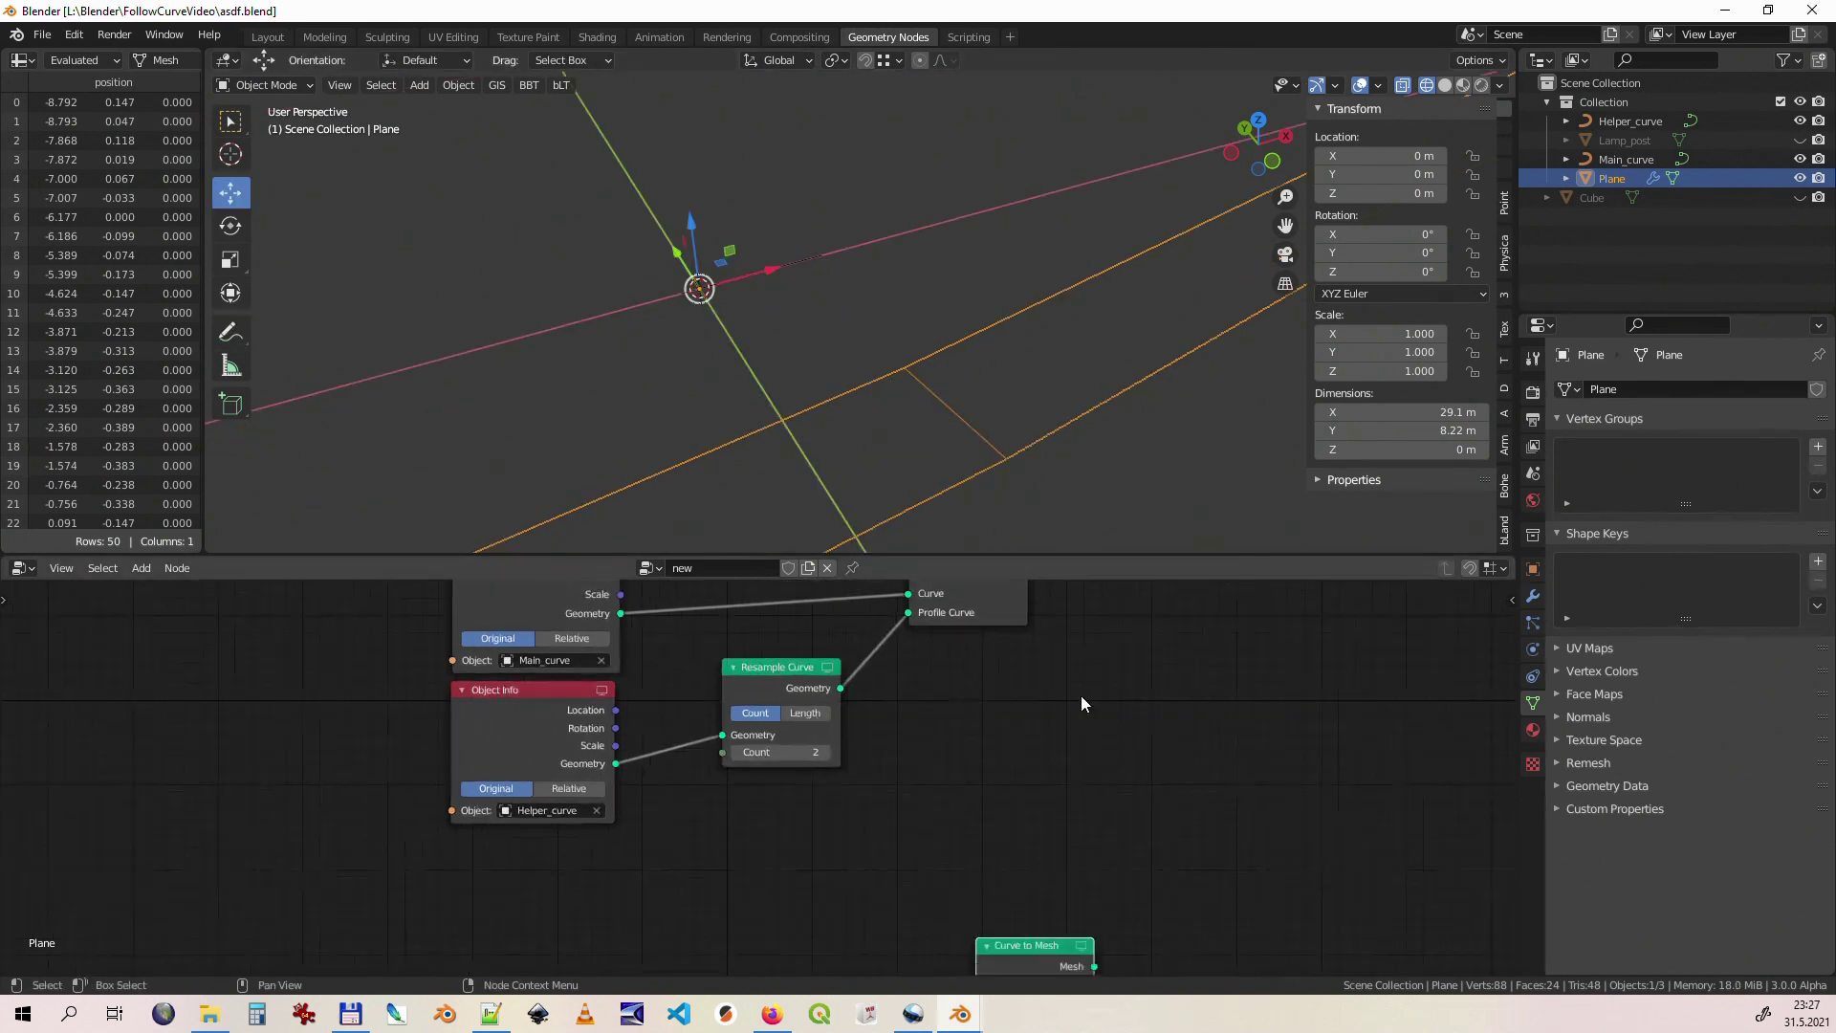
pyautogui.scroll(-2, 1081, 704)
pyautogui.scroll(-1, 1061, 712)
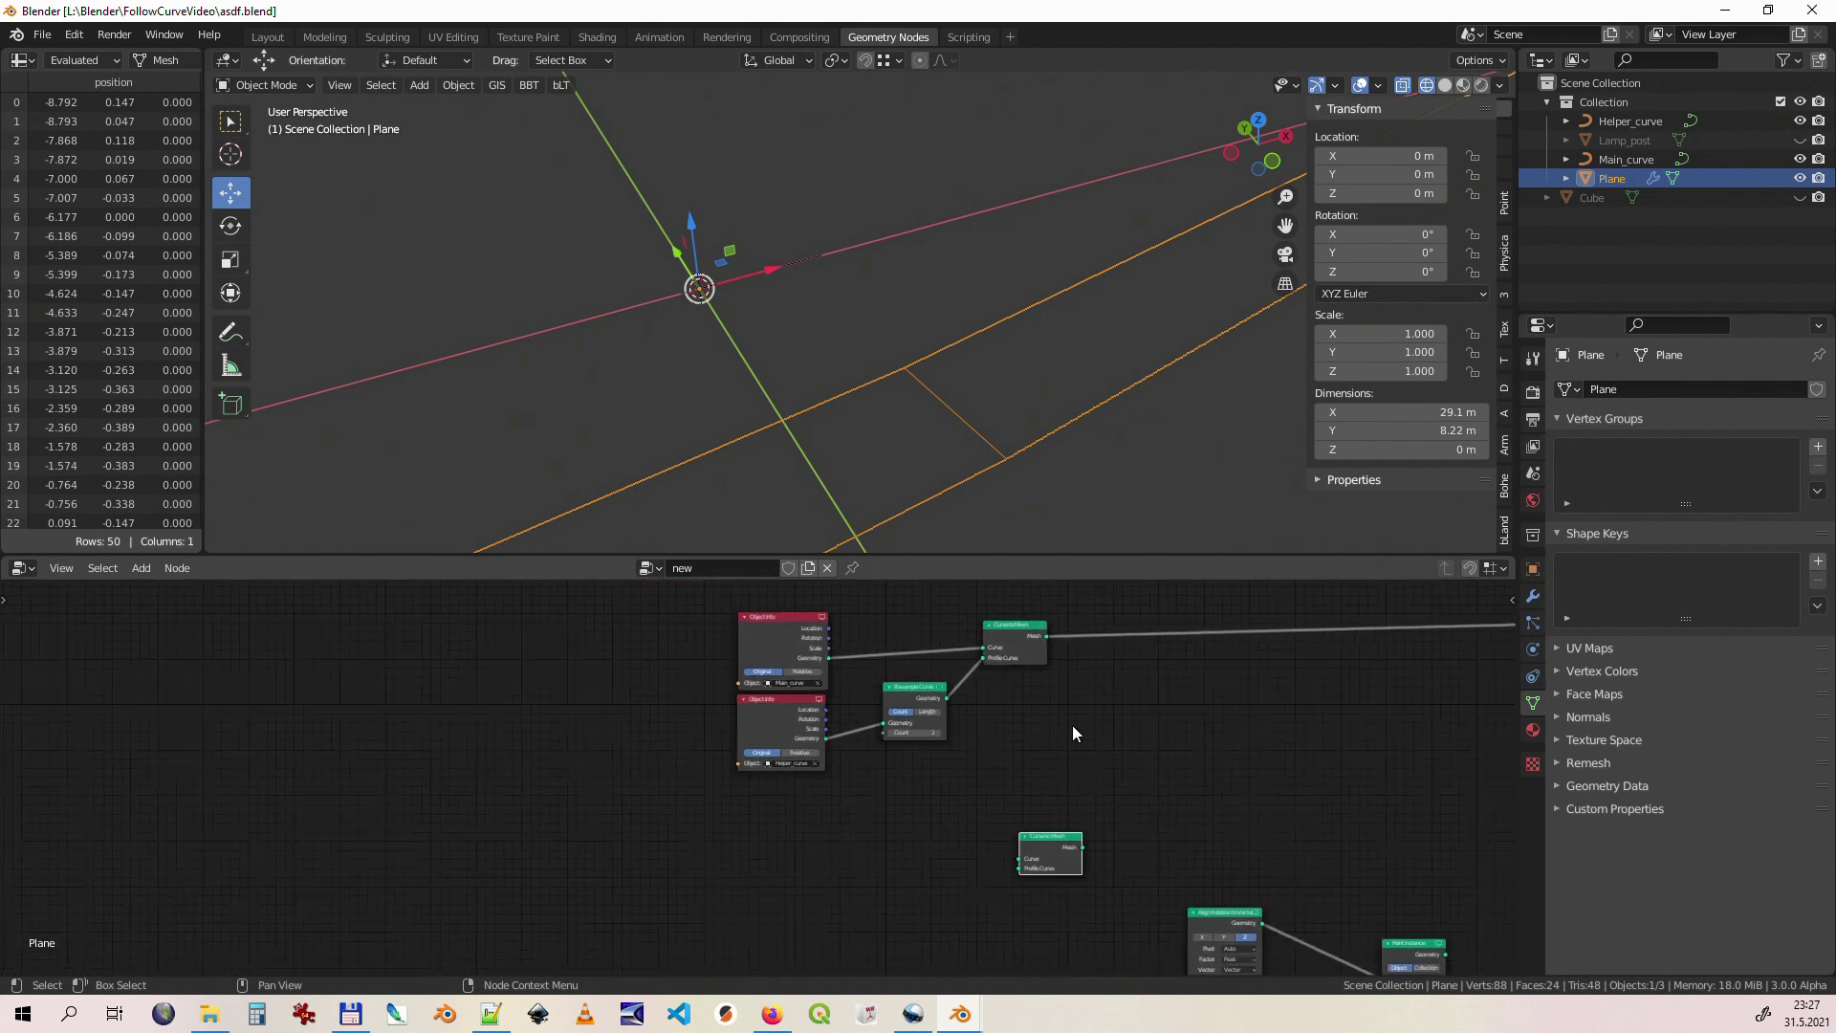
pyautogui.scroll(-1, 1072, 725)
# Step: Connect the Main_curve Object Info geometry to the spare Curve to Mesh node
pyautogui.moveTo(847, 731); pyautogui.dragTo(855, 666)
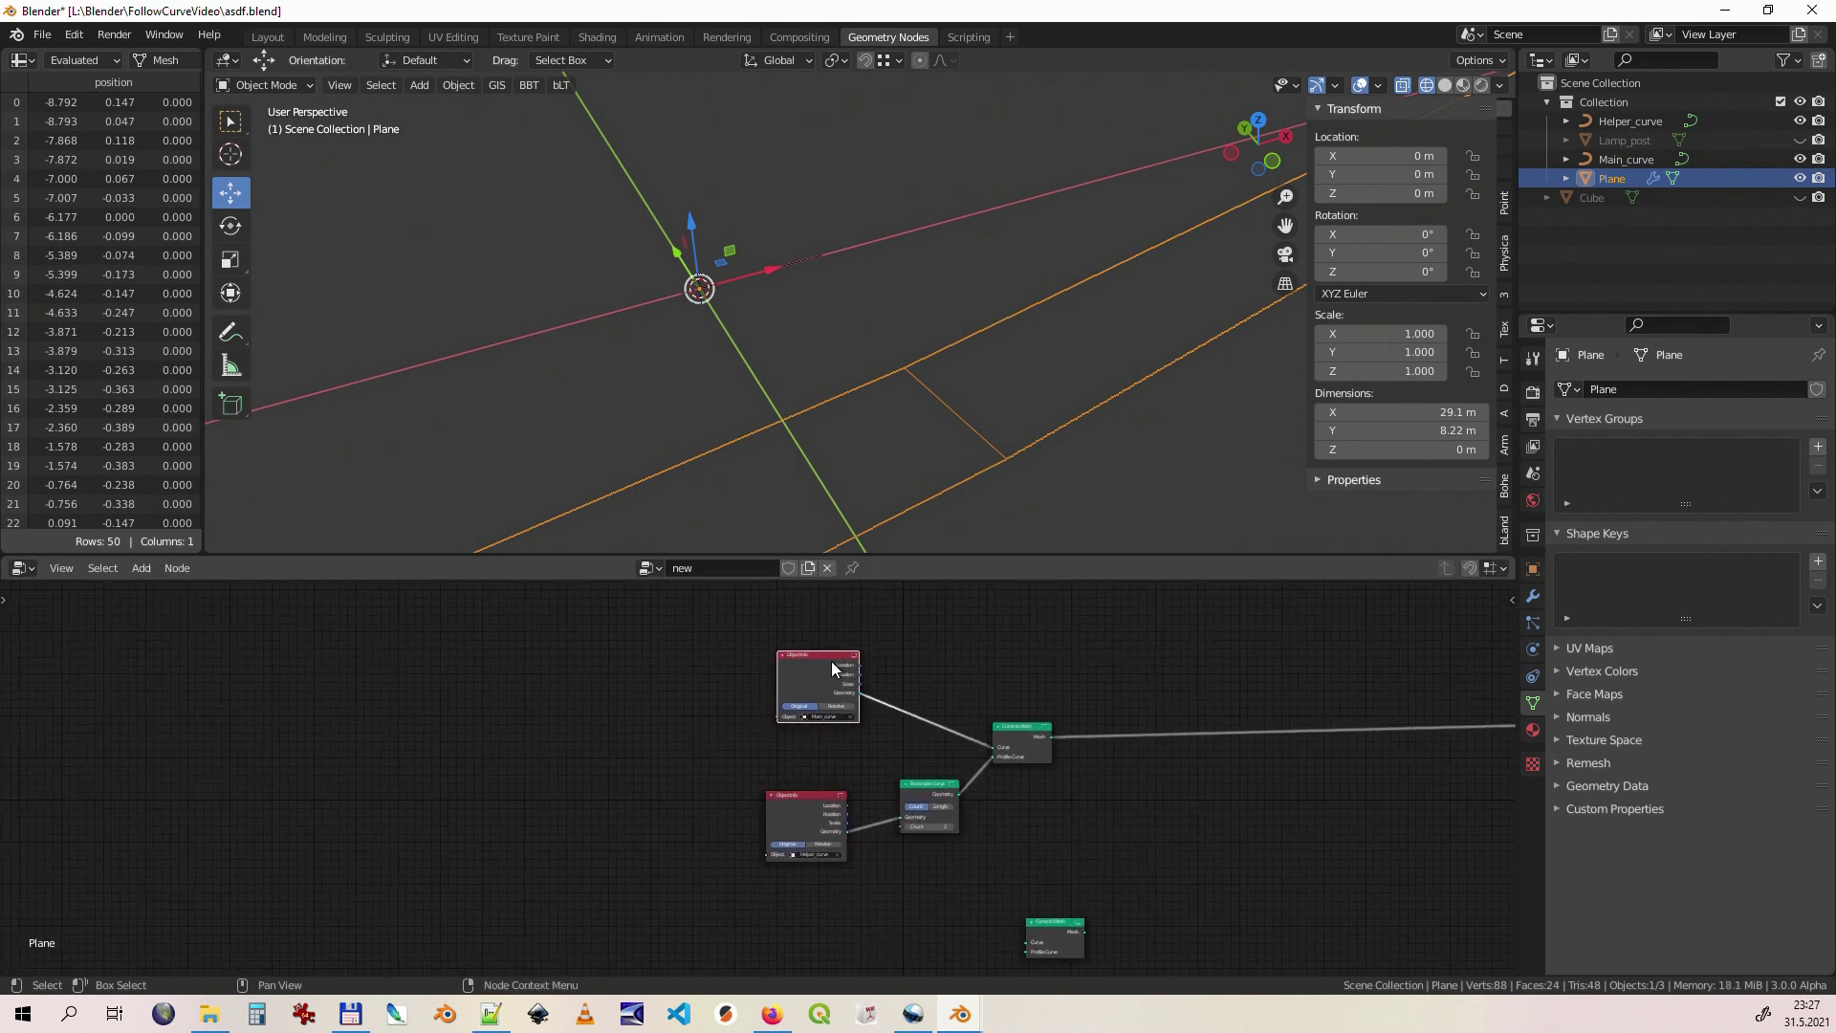
pyautogui.moveTo(1049, 926); pyautogui.dragTo(960, 656)
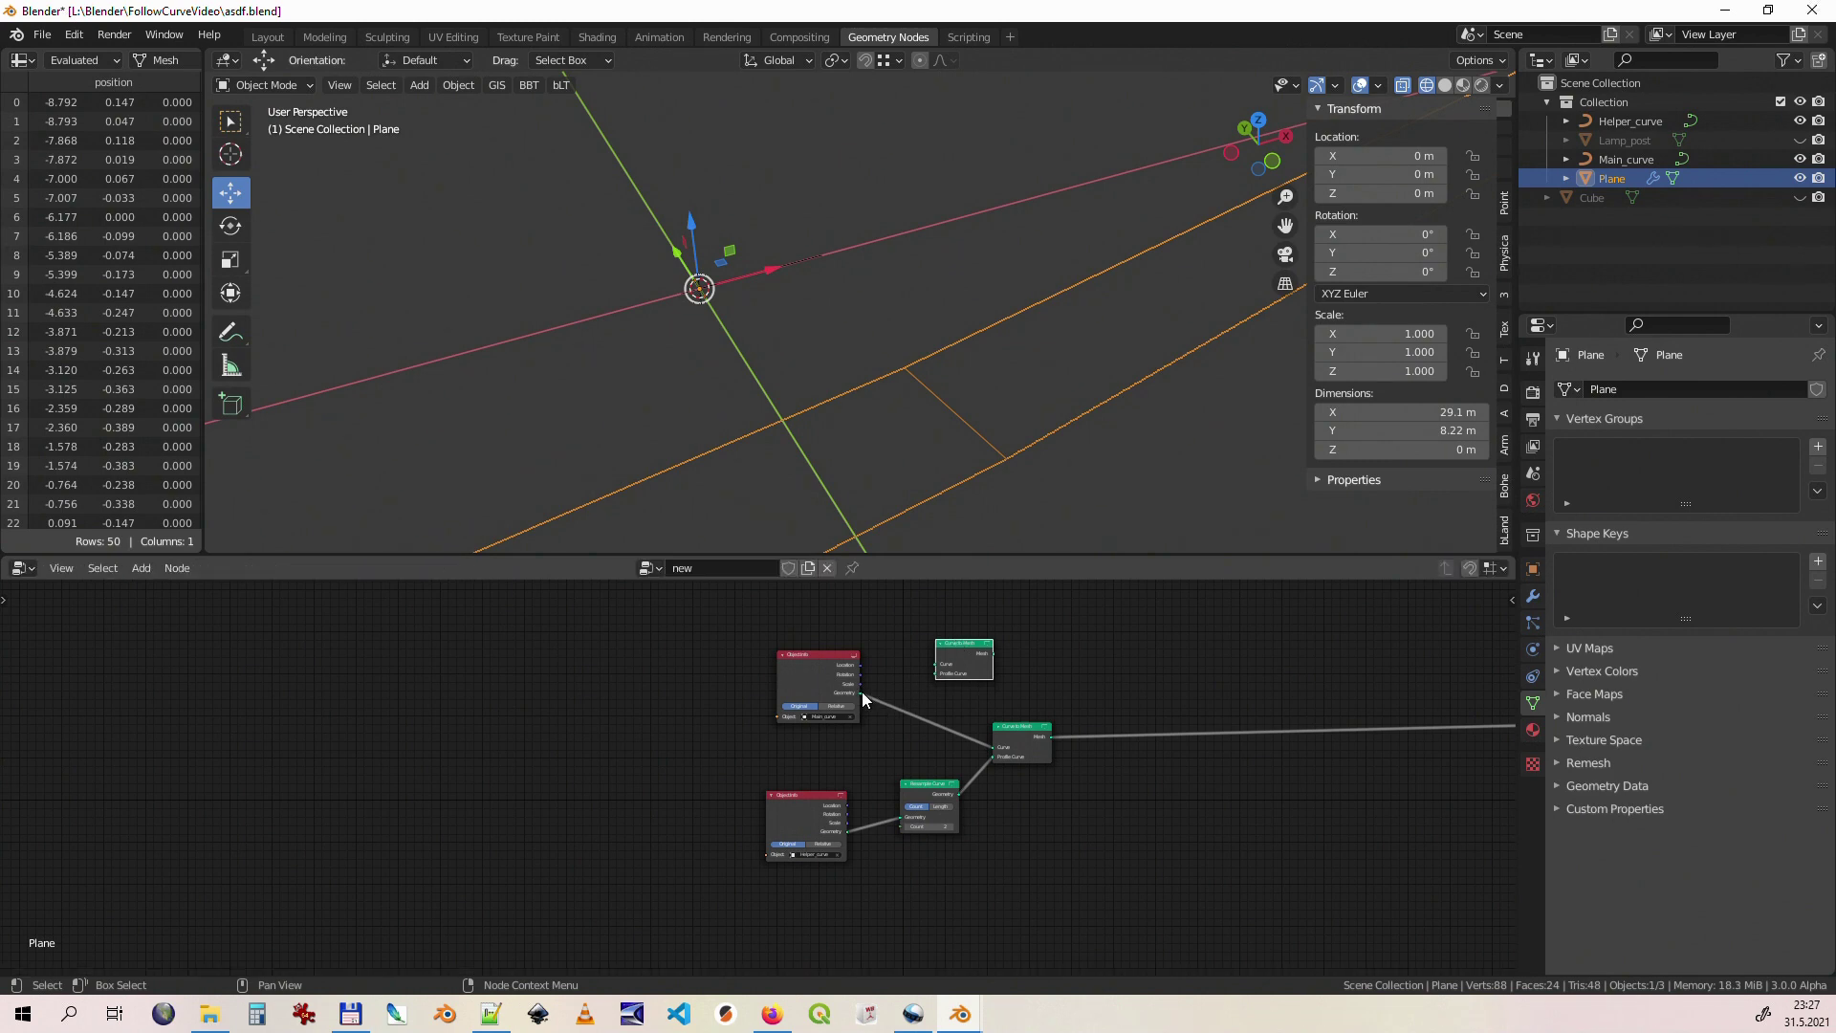
pyautogui.moveTo(860, 693); pyautogui.dragTo(937, 669)
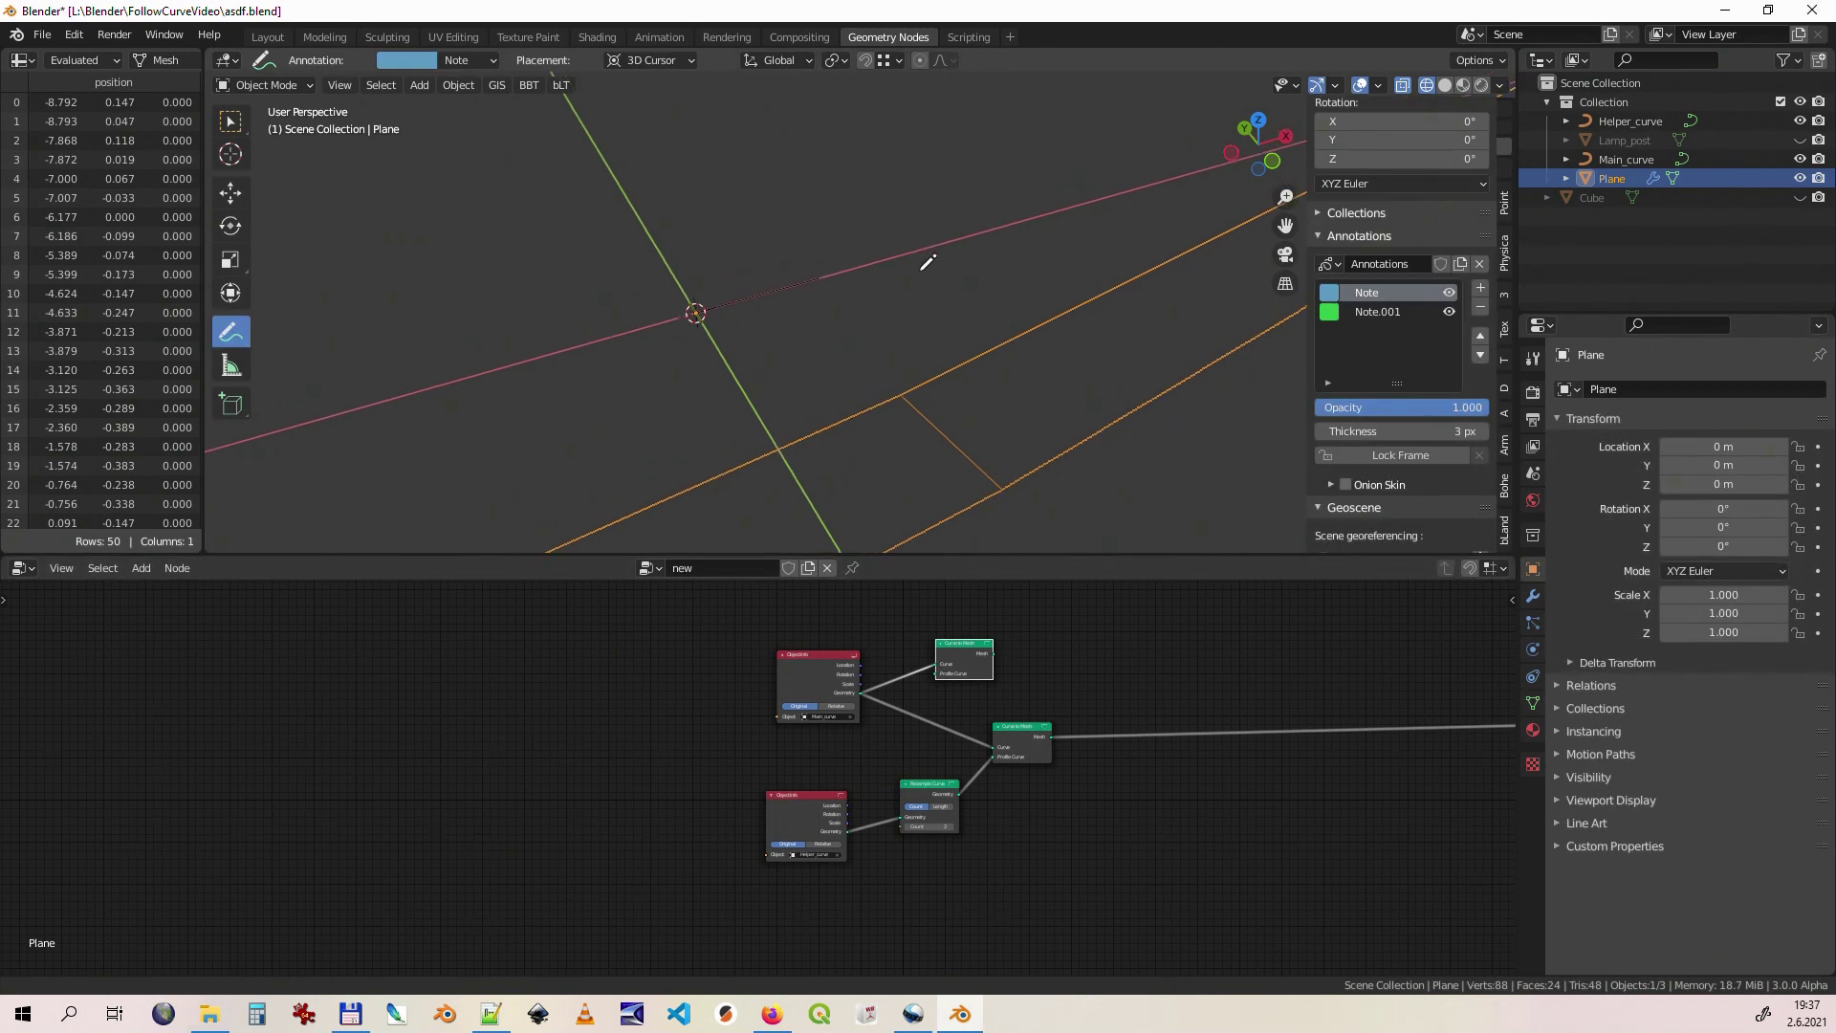
# Step: Circle several points along the curves with blue annotation loops
pyautogui.keyDown('ctrl'); pyautogui.moveTo(908, 461); pyautogui.dragTo(1156, 189, button='middle'); pyautogui.keyUp('ctrl')
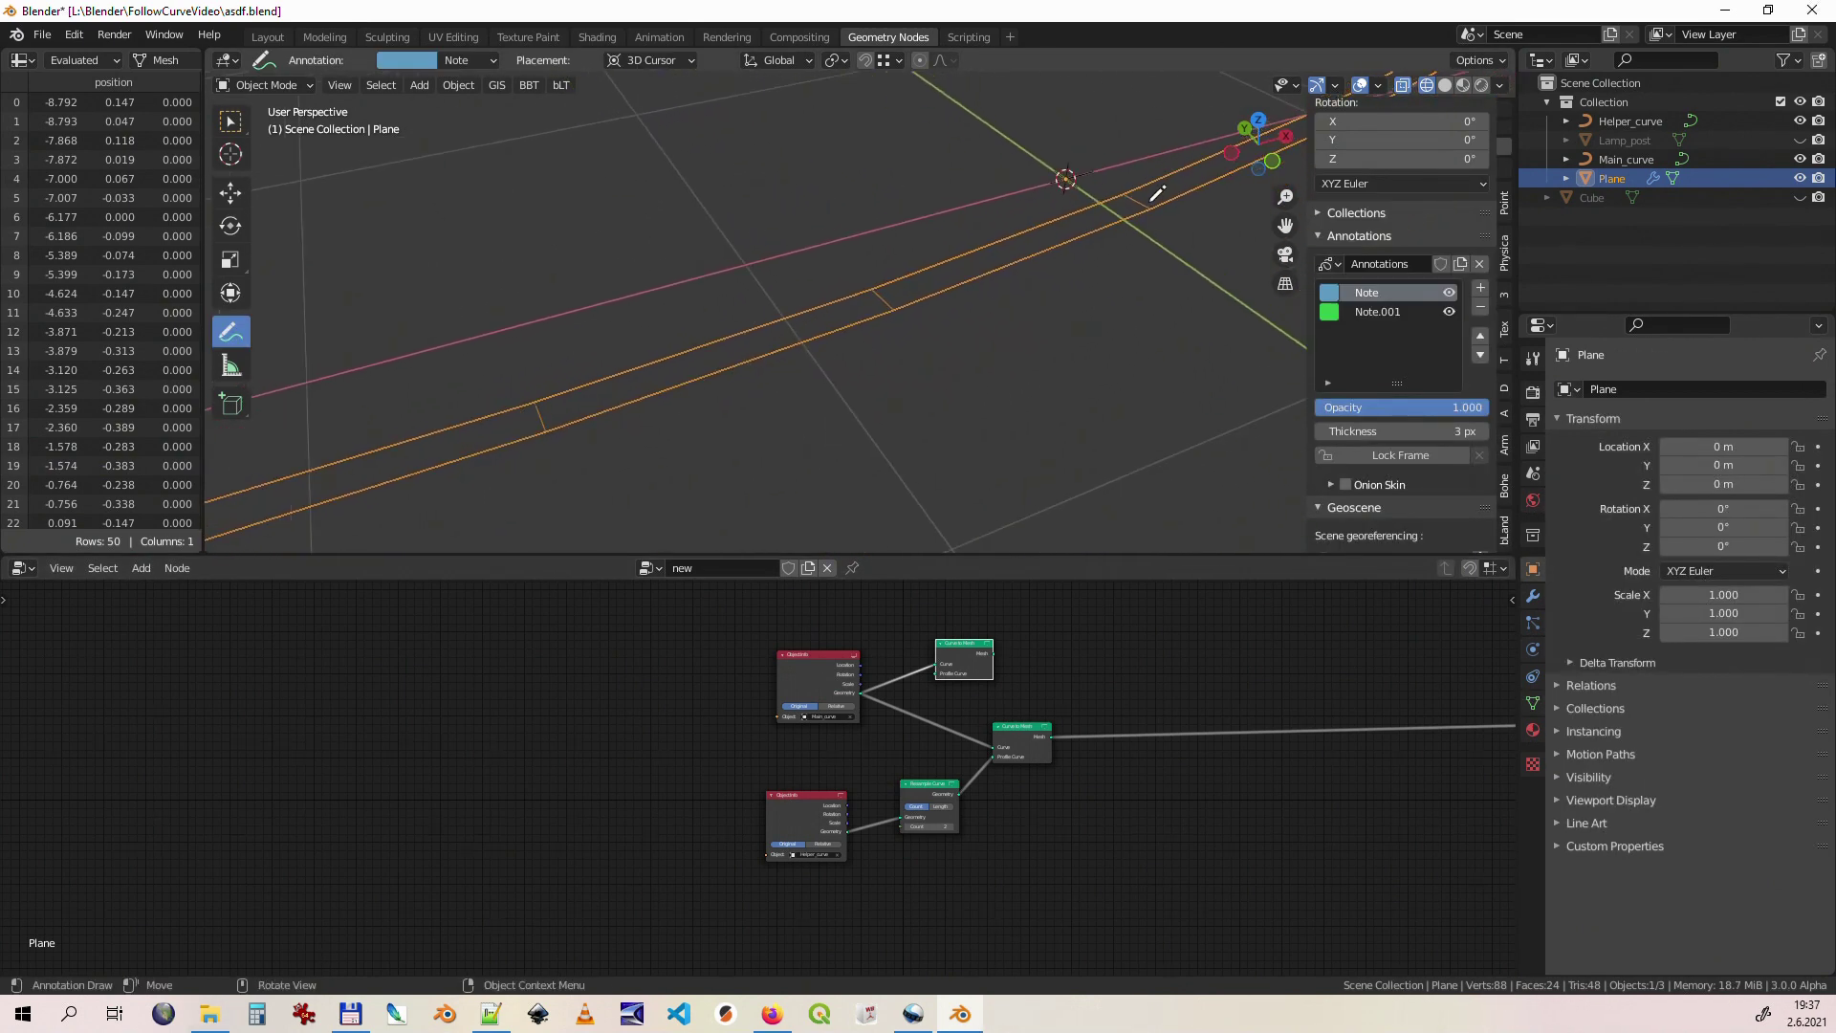
pyautogui.moveTo(1160, 201); pyautogui.dragTo(1127, 181)
pyautogui.moveTo(873, 285); pyautogui.dragTo(907, 321)
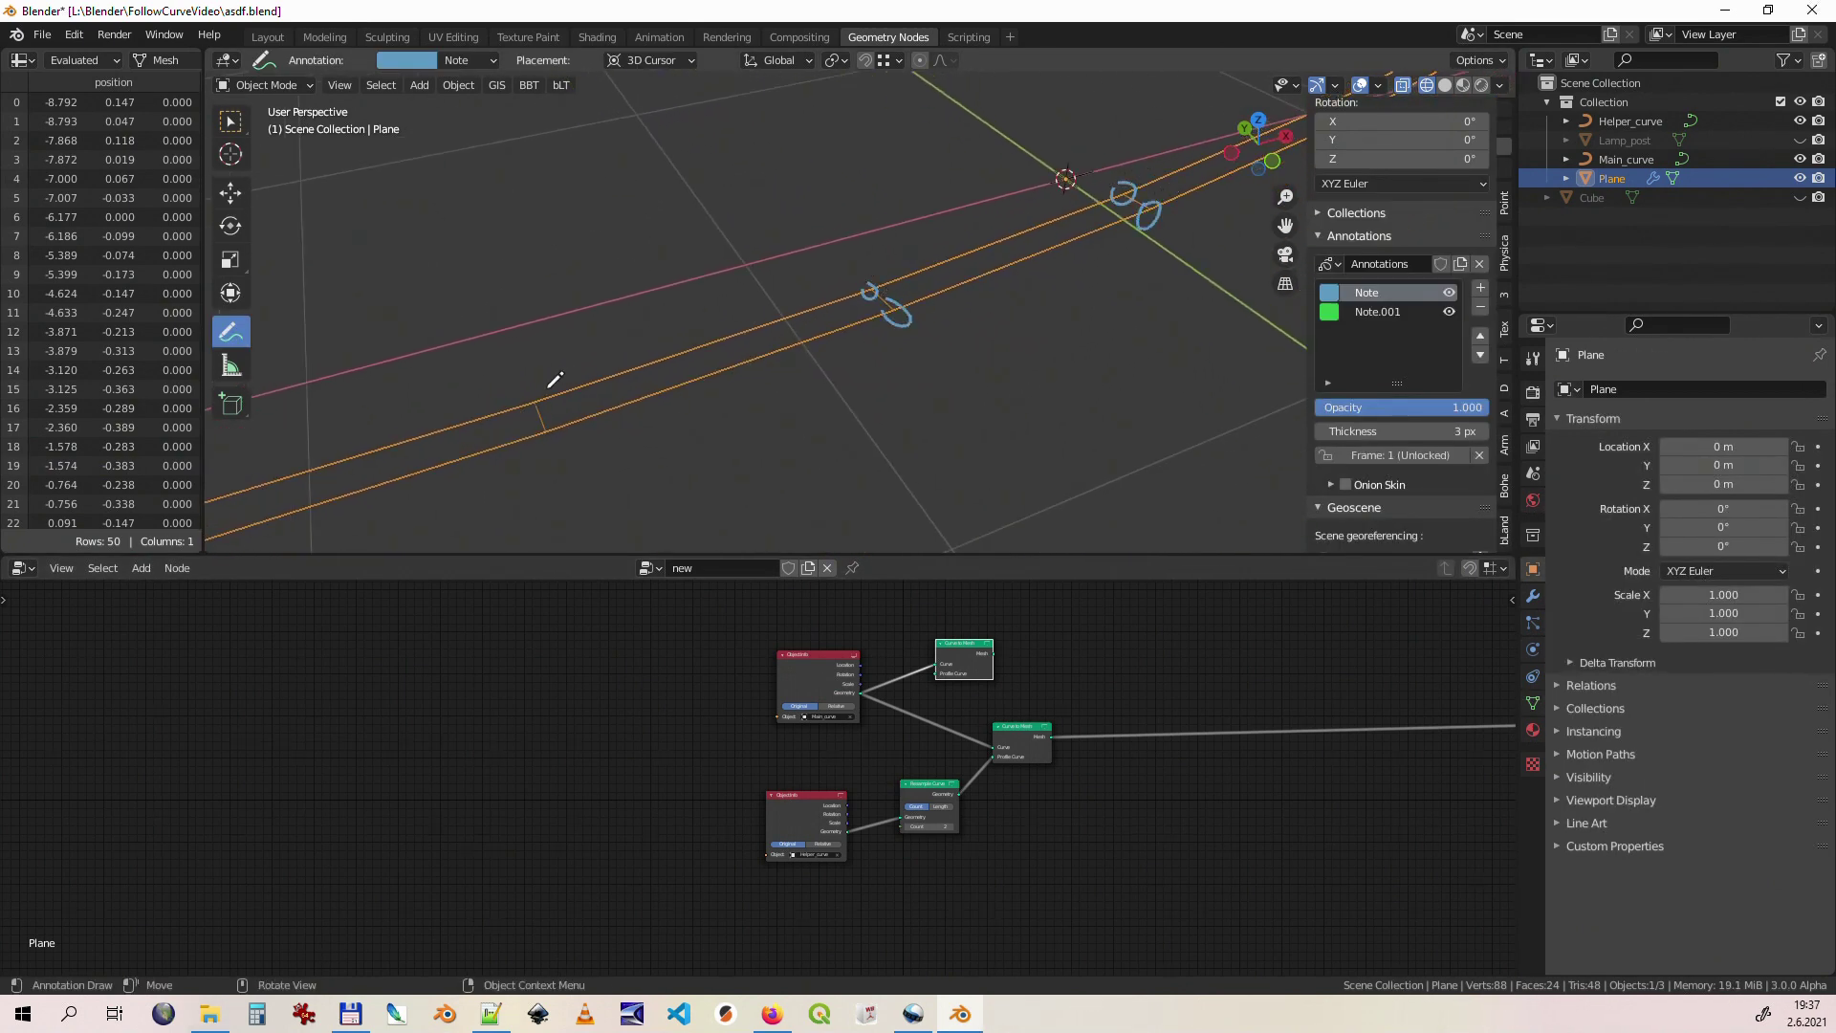
pyautogui.moveTo(529, 396)
pyautogui.mouseDown()
pyautogui.moveTo(554, 440)
pyautogui.moveTo(558, 408)
pyautogui.moveTo(531, 417)
pyautogui.mouseUp()
# Step: On annotation layer Note.001, mark the circled points with green crosses
pyautogui.click(1373, 310)
pyautogui.moveTo(855, 281); pyautogui.dragTo(879, 307)
pyautogui.moveTo(880, 278); pyautogui.dragTo(859, 311)
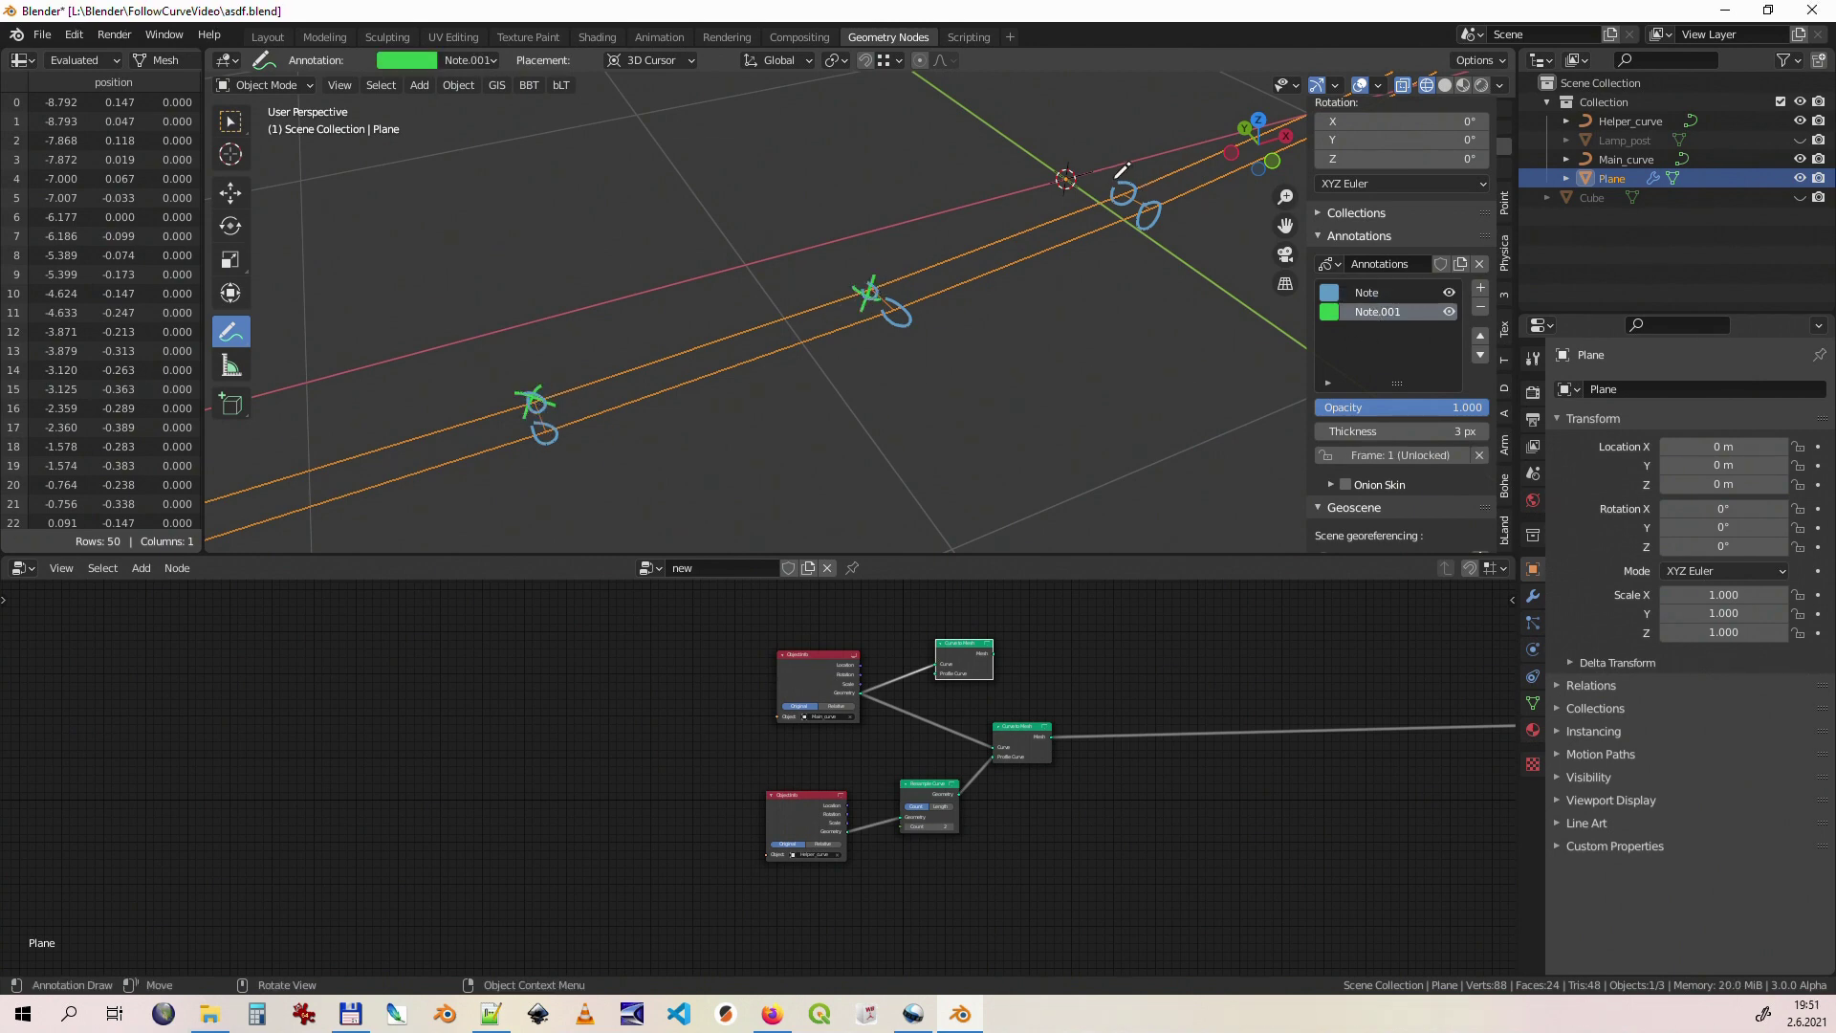
pyautogui.moveTo(1115, 181)
pyautogui.mouseDown()
pyautogui.moveTo(1137, 210)
pyautogui.moveTo(1112, 208)
pyautogui.mouseUp()
pyautogui.press('h')
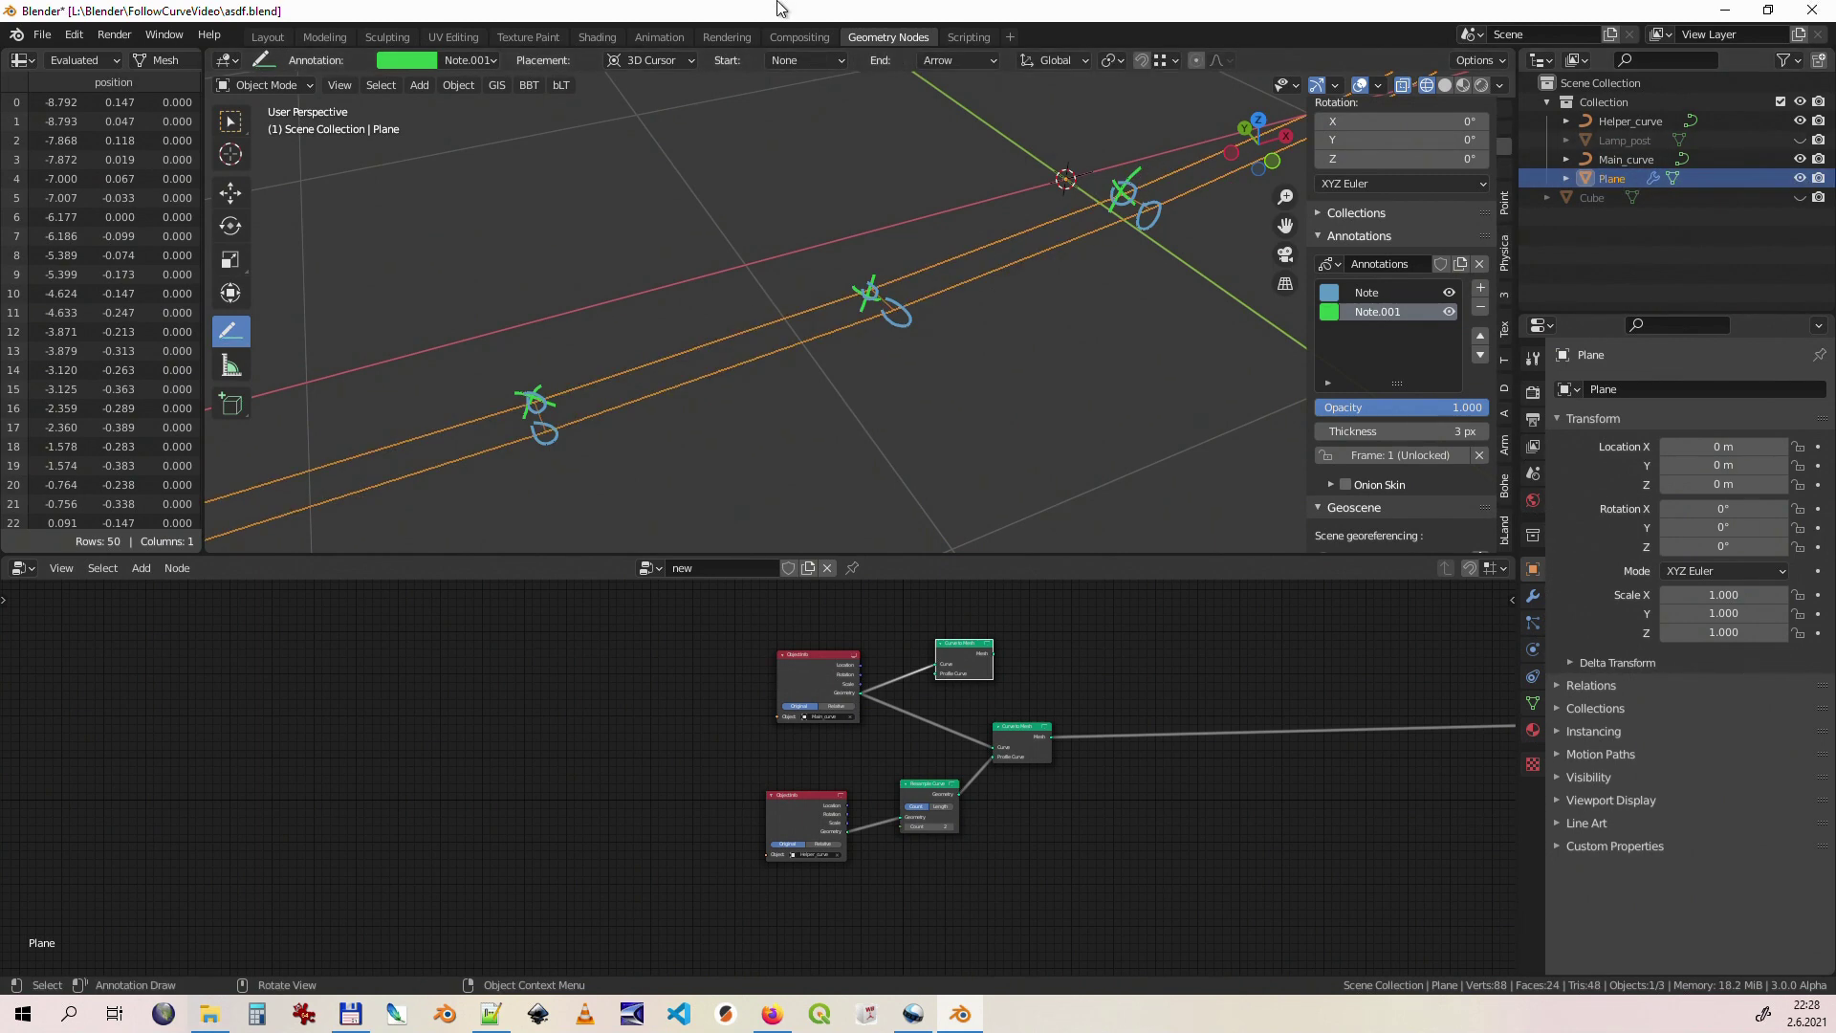
# Step: Draw green arrows pointing down and back up at the crosses, then add an Attribute Proximity node
pyautogui.moveTo(489, 298); pyautogui.dragTo(533, 384)
pyautogui.moveTo(813, 193); pyautogui.dragTo(866, 275)
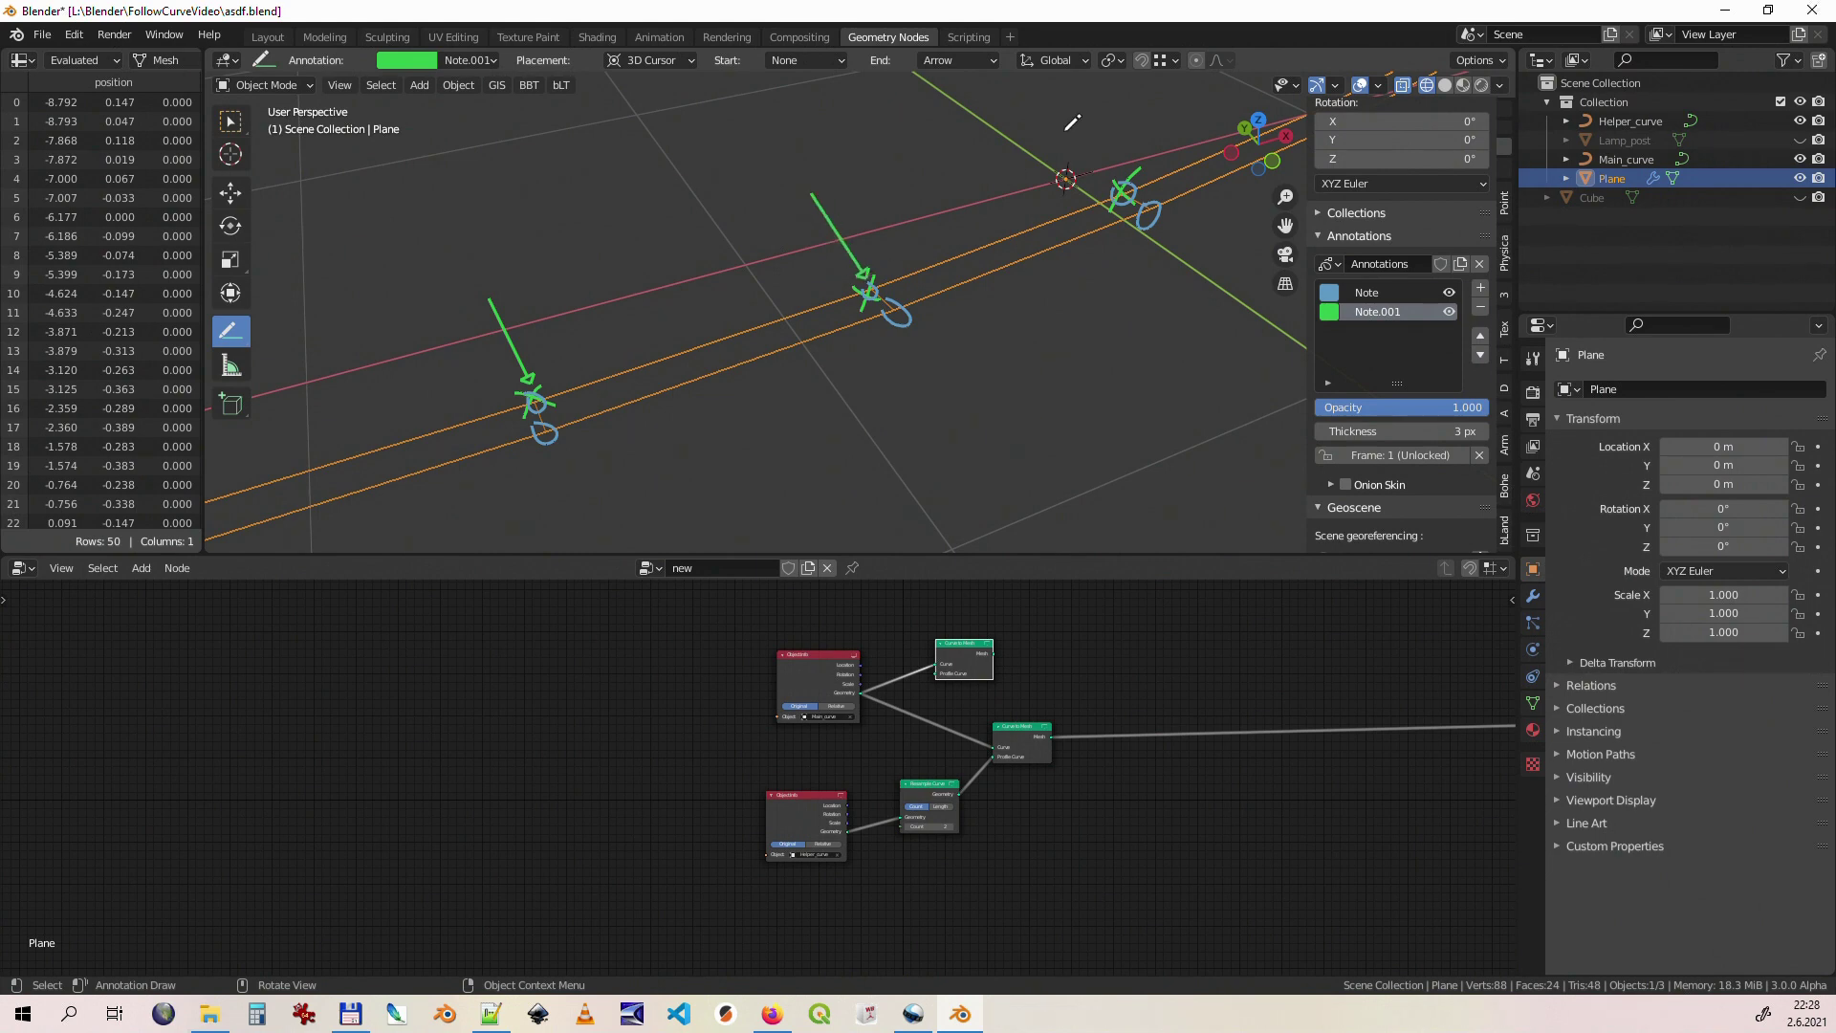
pyautogui.moveTo(1068, 126); pyautogui.dragTo(1125, 178)
pyautogui.moveTo(599, 530); pyautogui.dragTo(557, 455)
pyautogui.moveTo(958, 403); pyautogui.dragTo(912, 327)
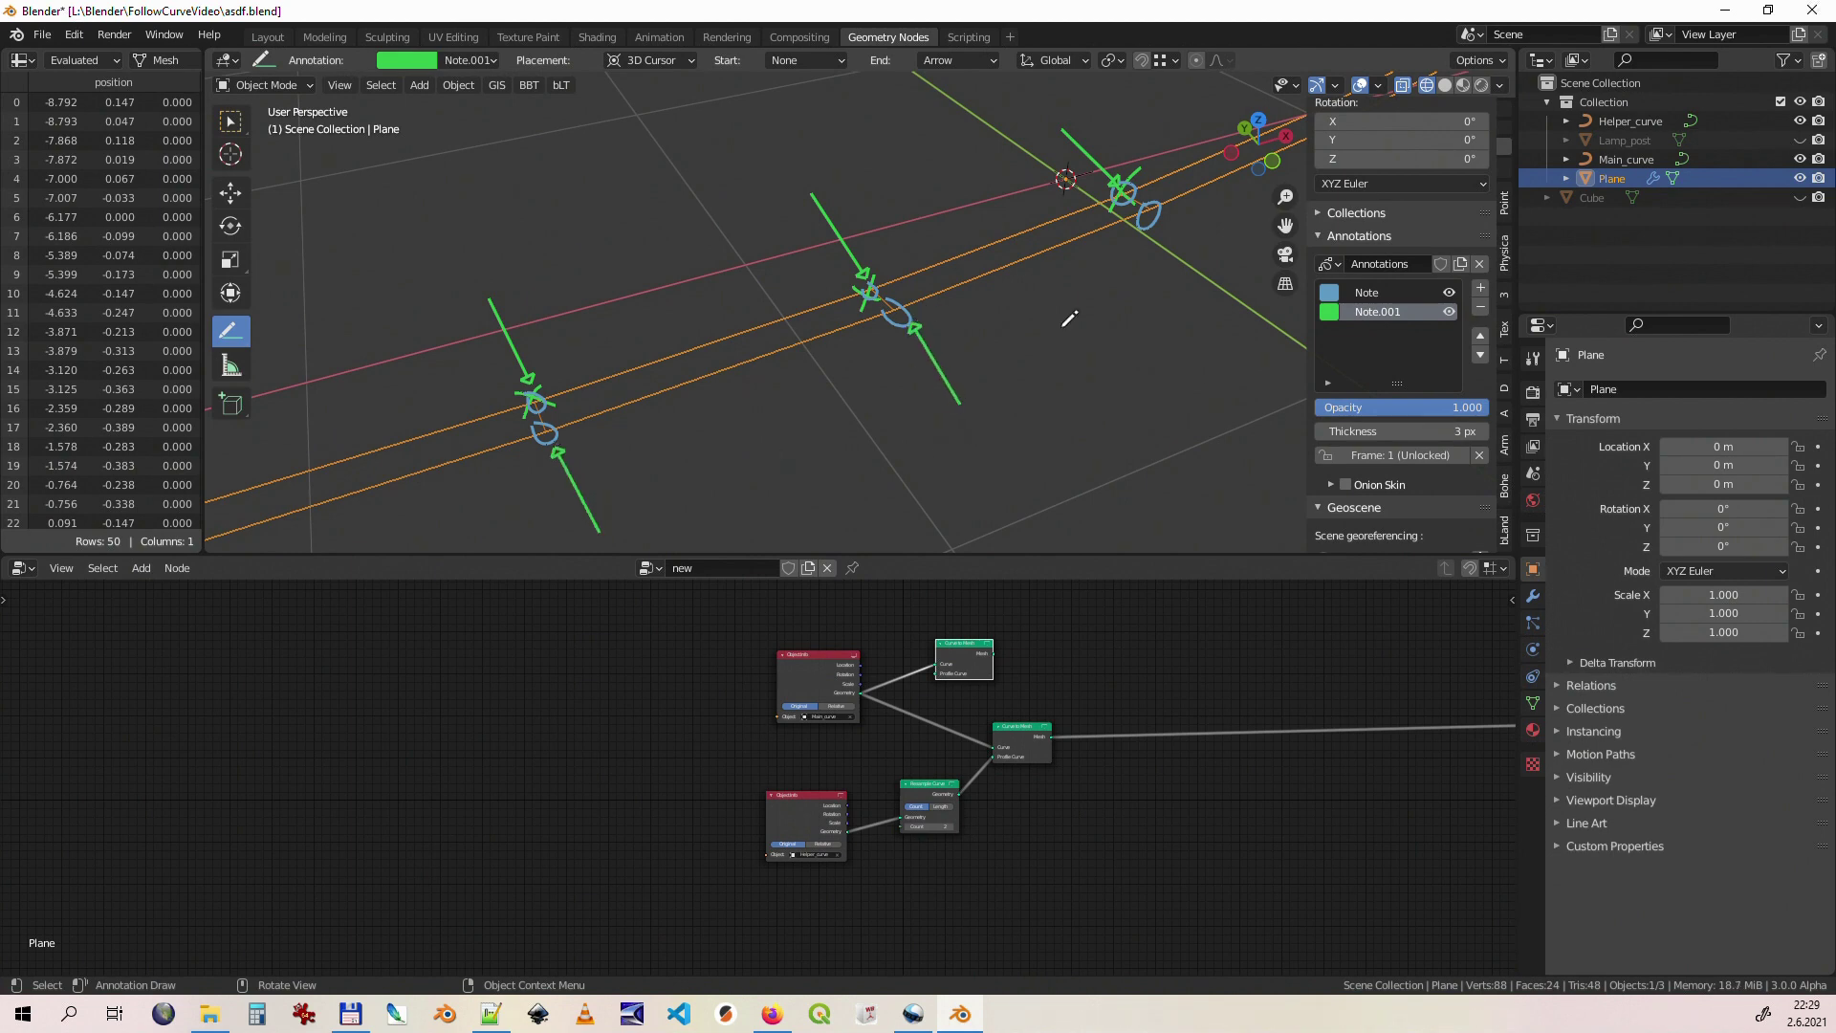
pyautogui.moveTo(1190, 270); pyautogui.dragTo(1154, 219)
pyautogui.moveTo(998, 241); pyautogui.dragTo(1013, 263)
pyautogui.hotkey('shift', 'a')
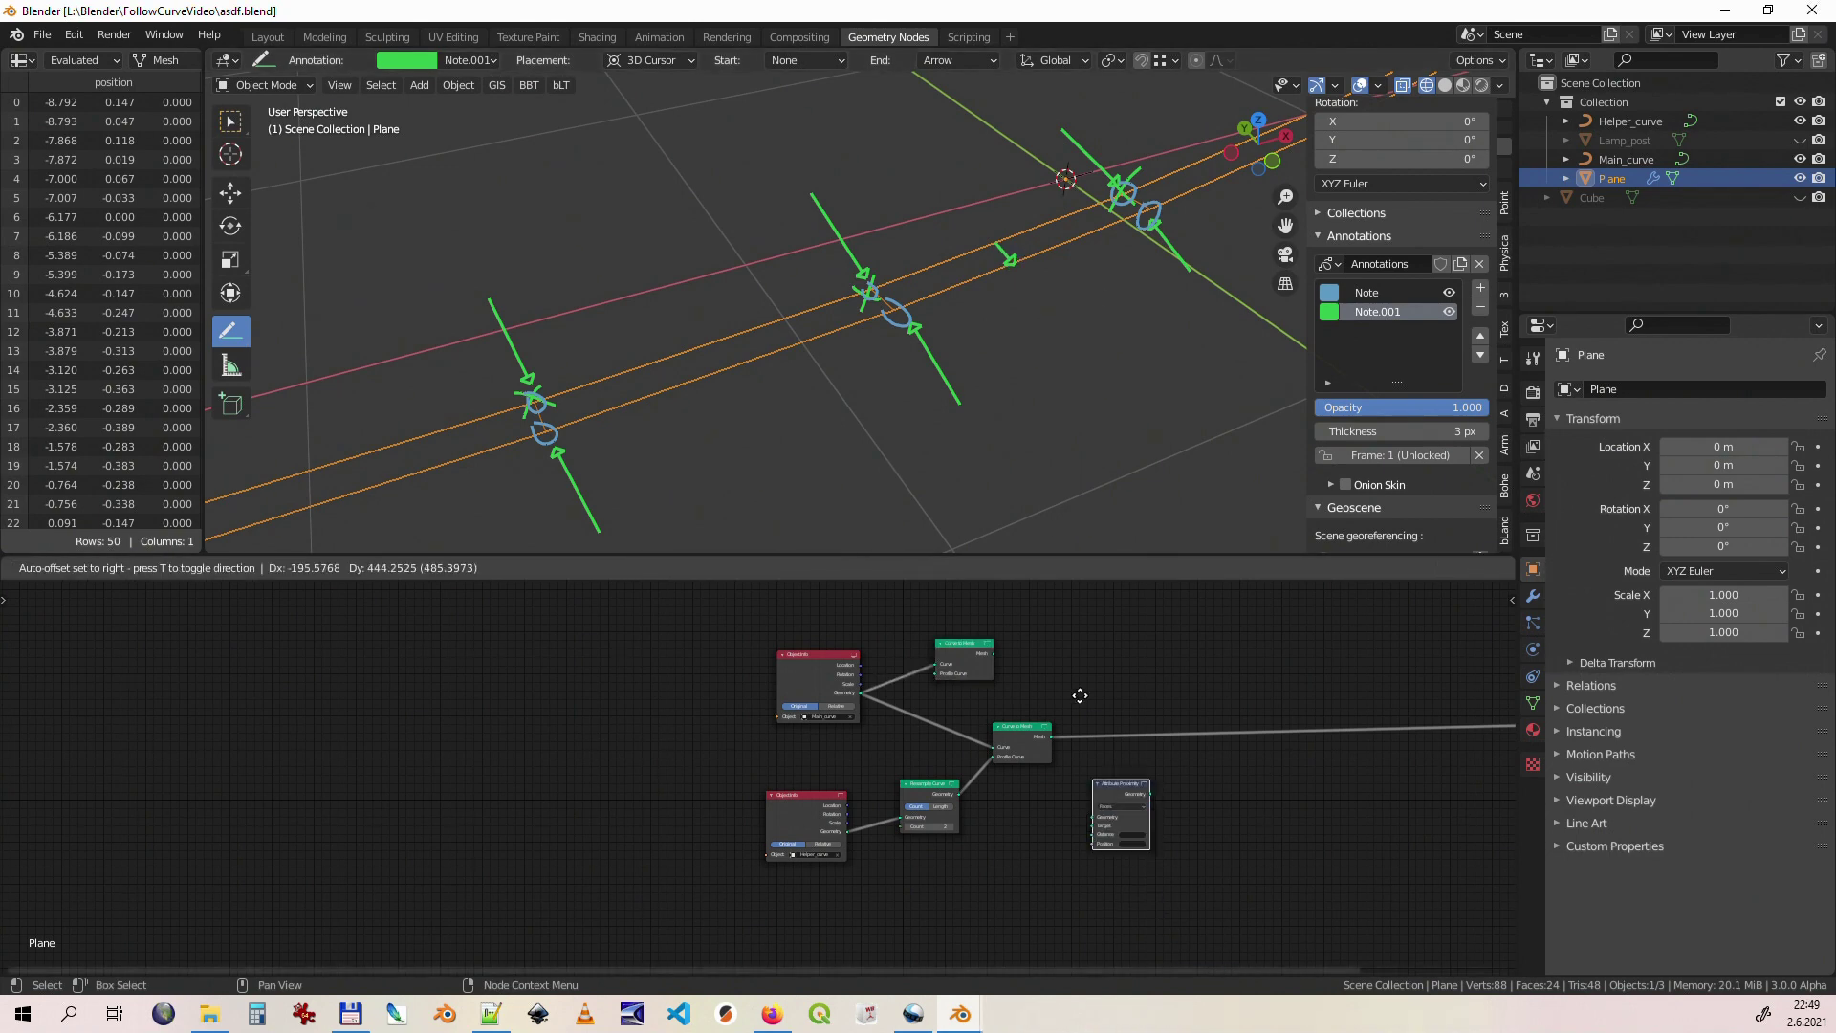
# Step: Place the Attribute Proximity node in Points mode with outputs named distance and pos
pyautogui.click(1128, 690)
pyautogui.scroll(3, 1193, 699)
pyautogui.scroll(1, 1192, 699)
pyautogui.click(1098, 736)
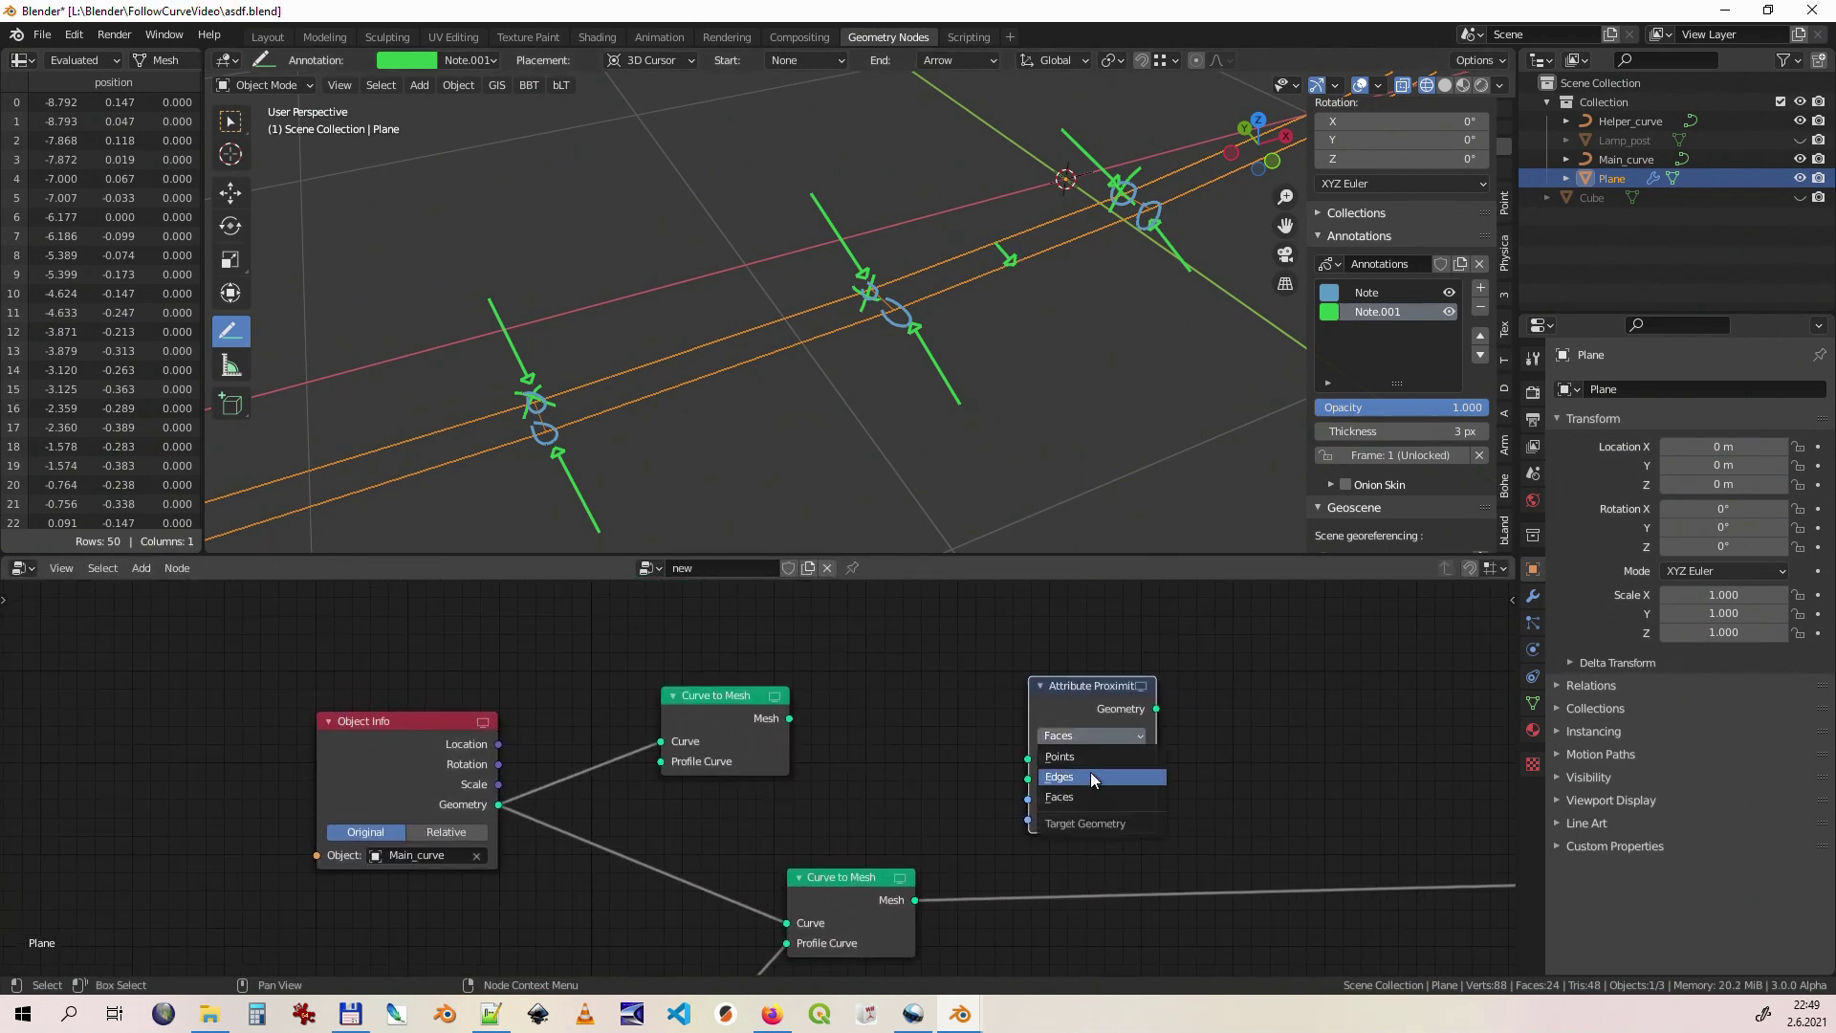
pyautogui.click(1091, 773)
pyautogui.write('ce')
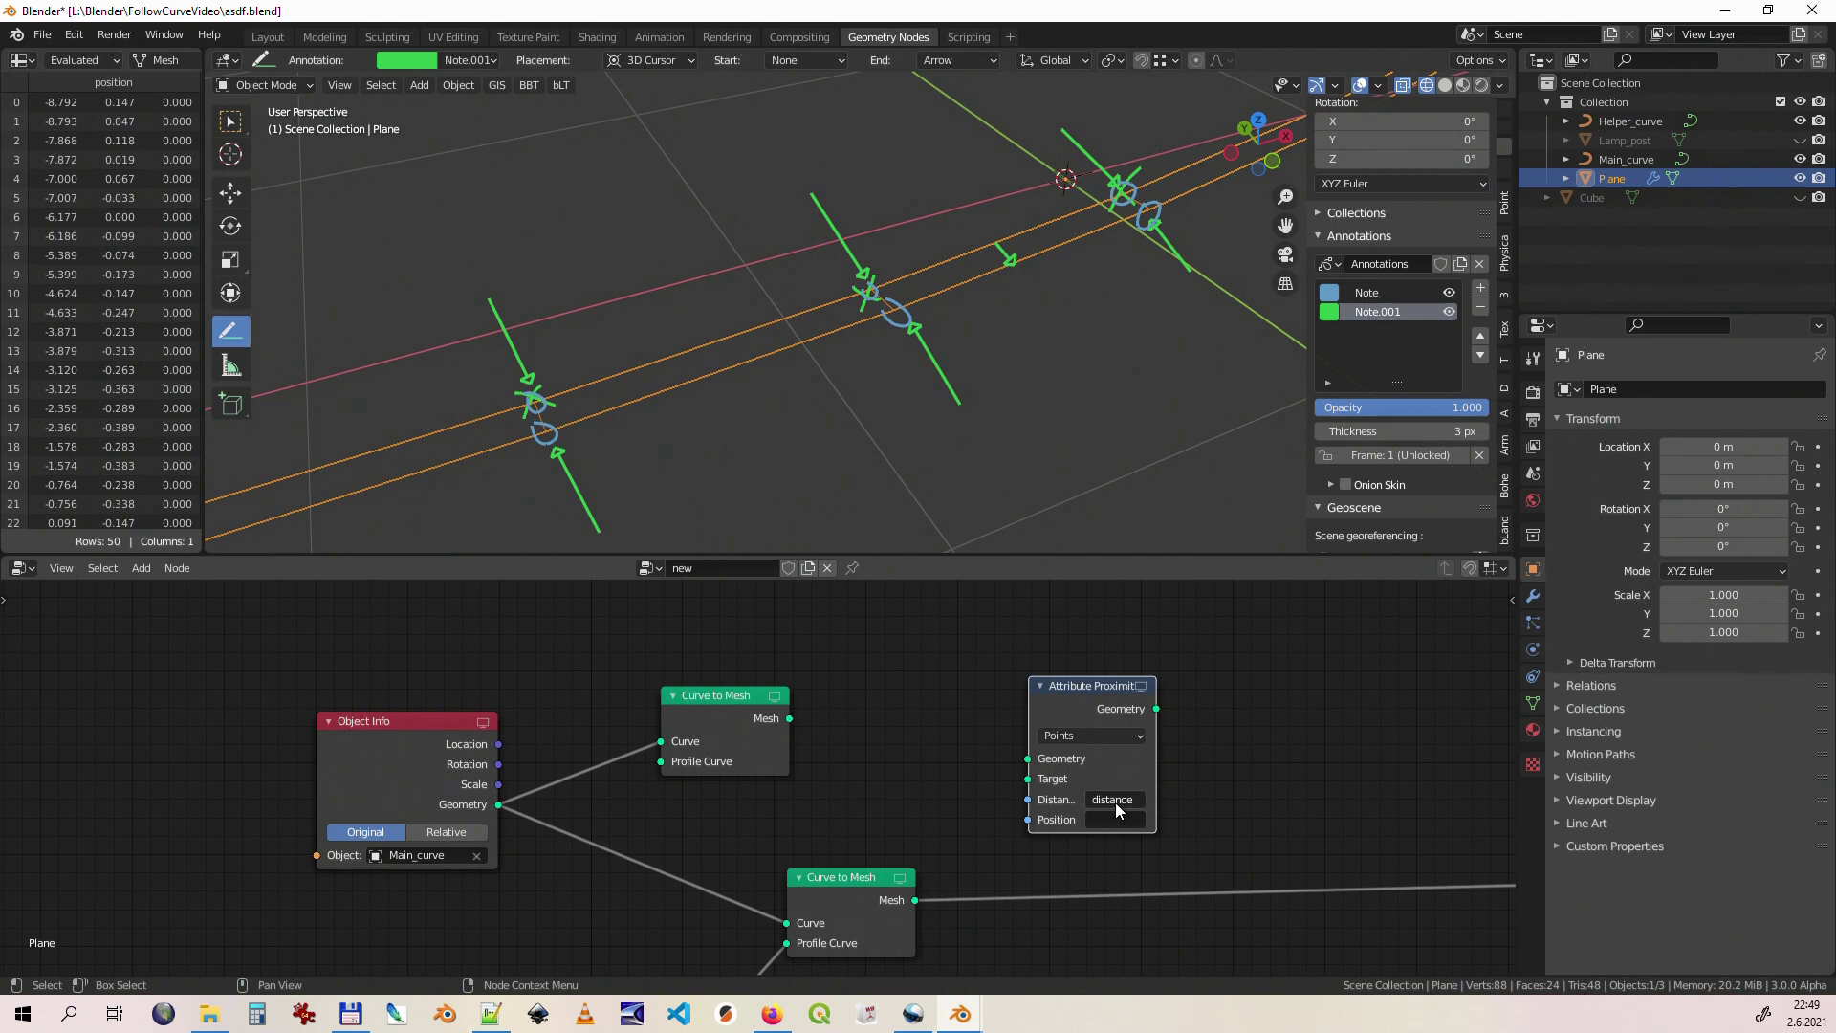
pyautogui.press('Tab')
pyautogui.write('s')
pyautogui.press('Return')
# Step: Wire the swept mesh and main curve mesh into it, output the result, and widen the spreadsheet
pyautogui.moveTo(916, 900); pyautogui.dragTo(1028, 757)
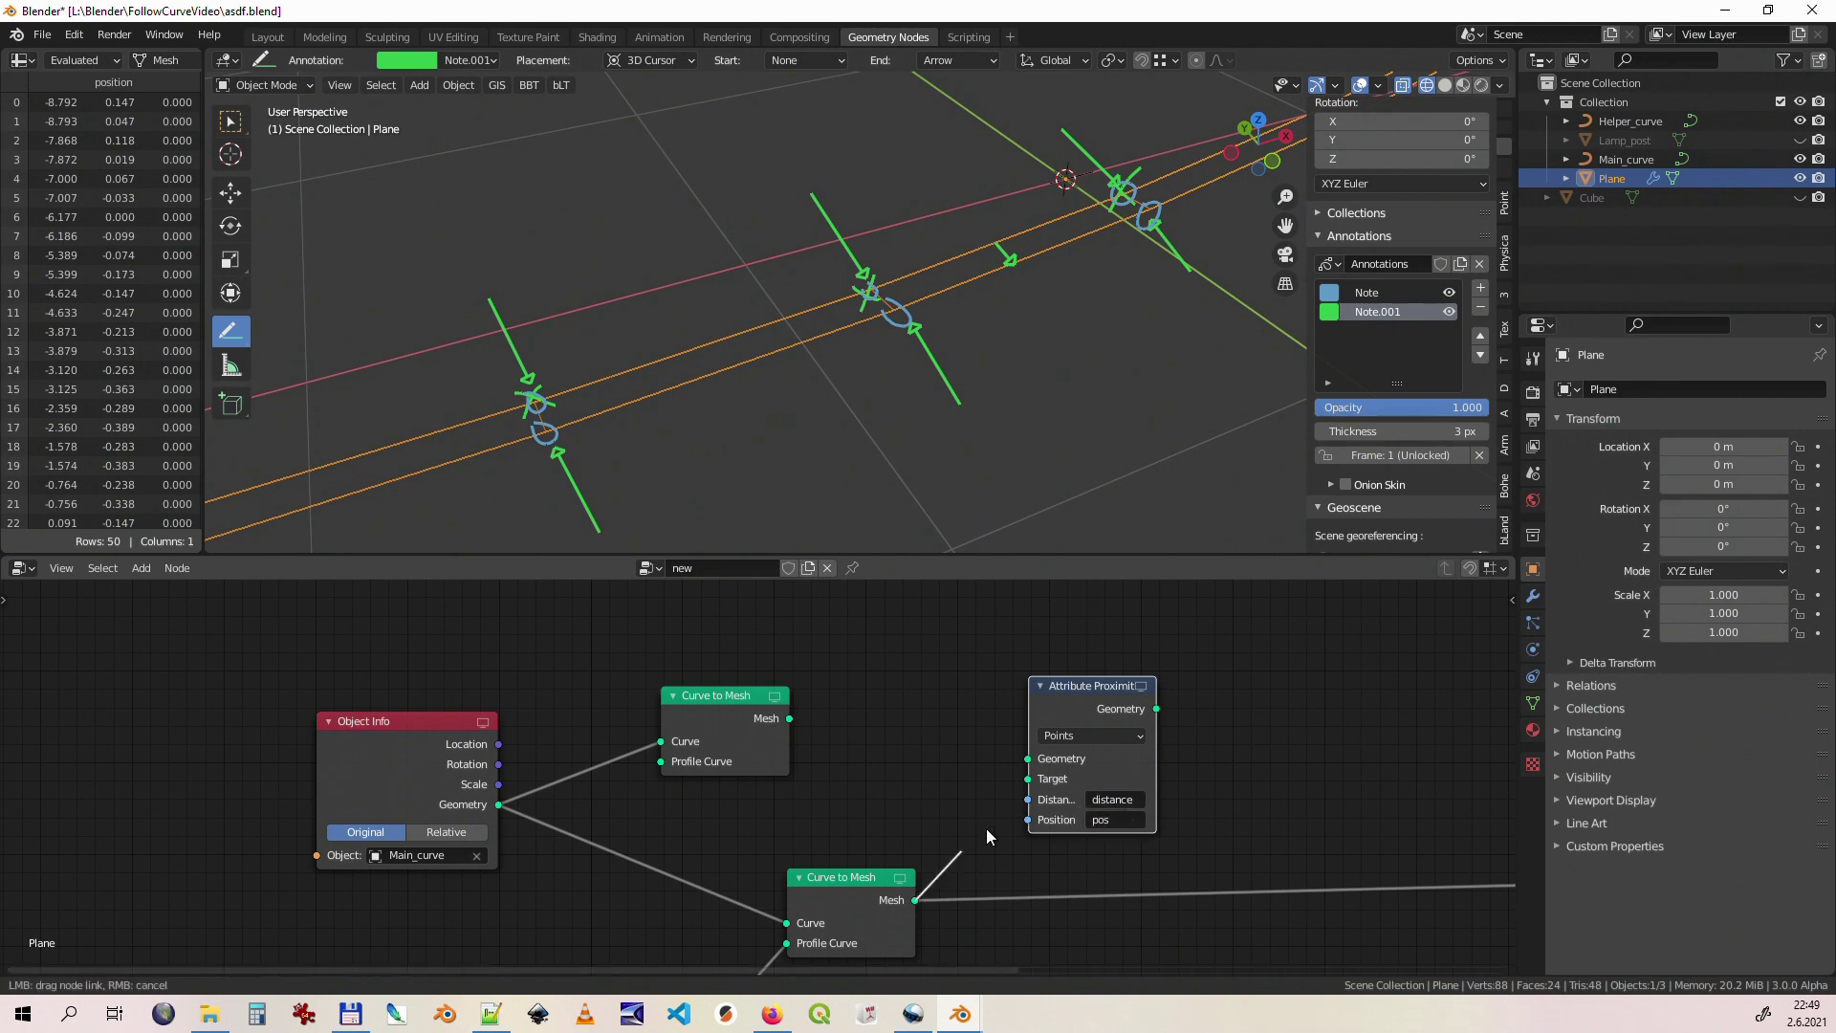
pyautogui.moveTo(787, 719); pyautogui.dragTo(1029, 777)
pyautogui.scroll(-3, 1279, 734)
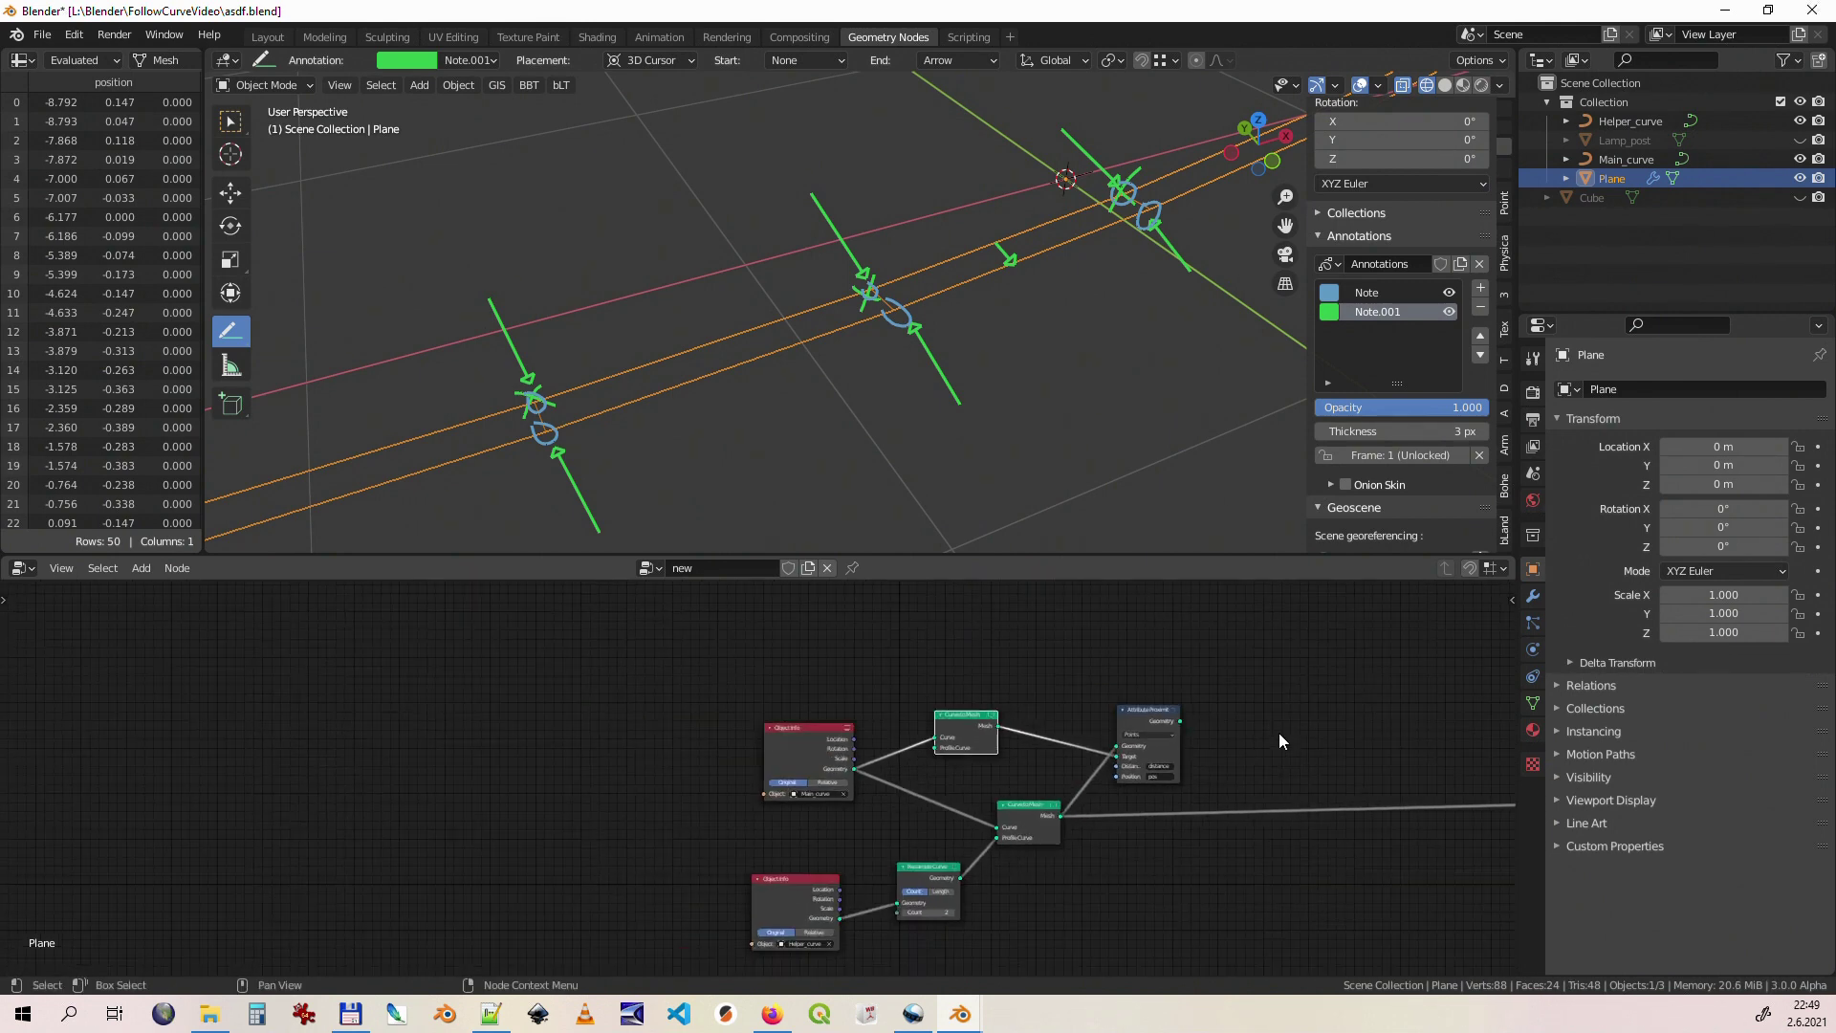
pyautogui.press('Home')
pyautogui.scroll(2, 797, 739)
pyautogui.moveTo(784, 742)
pyautogui.mouseDown()
pyautogui.moveTo(863, 763)
pyautogui.moveTo(919, 722)
pyautogui.mouseUp()
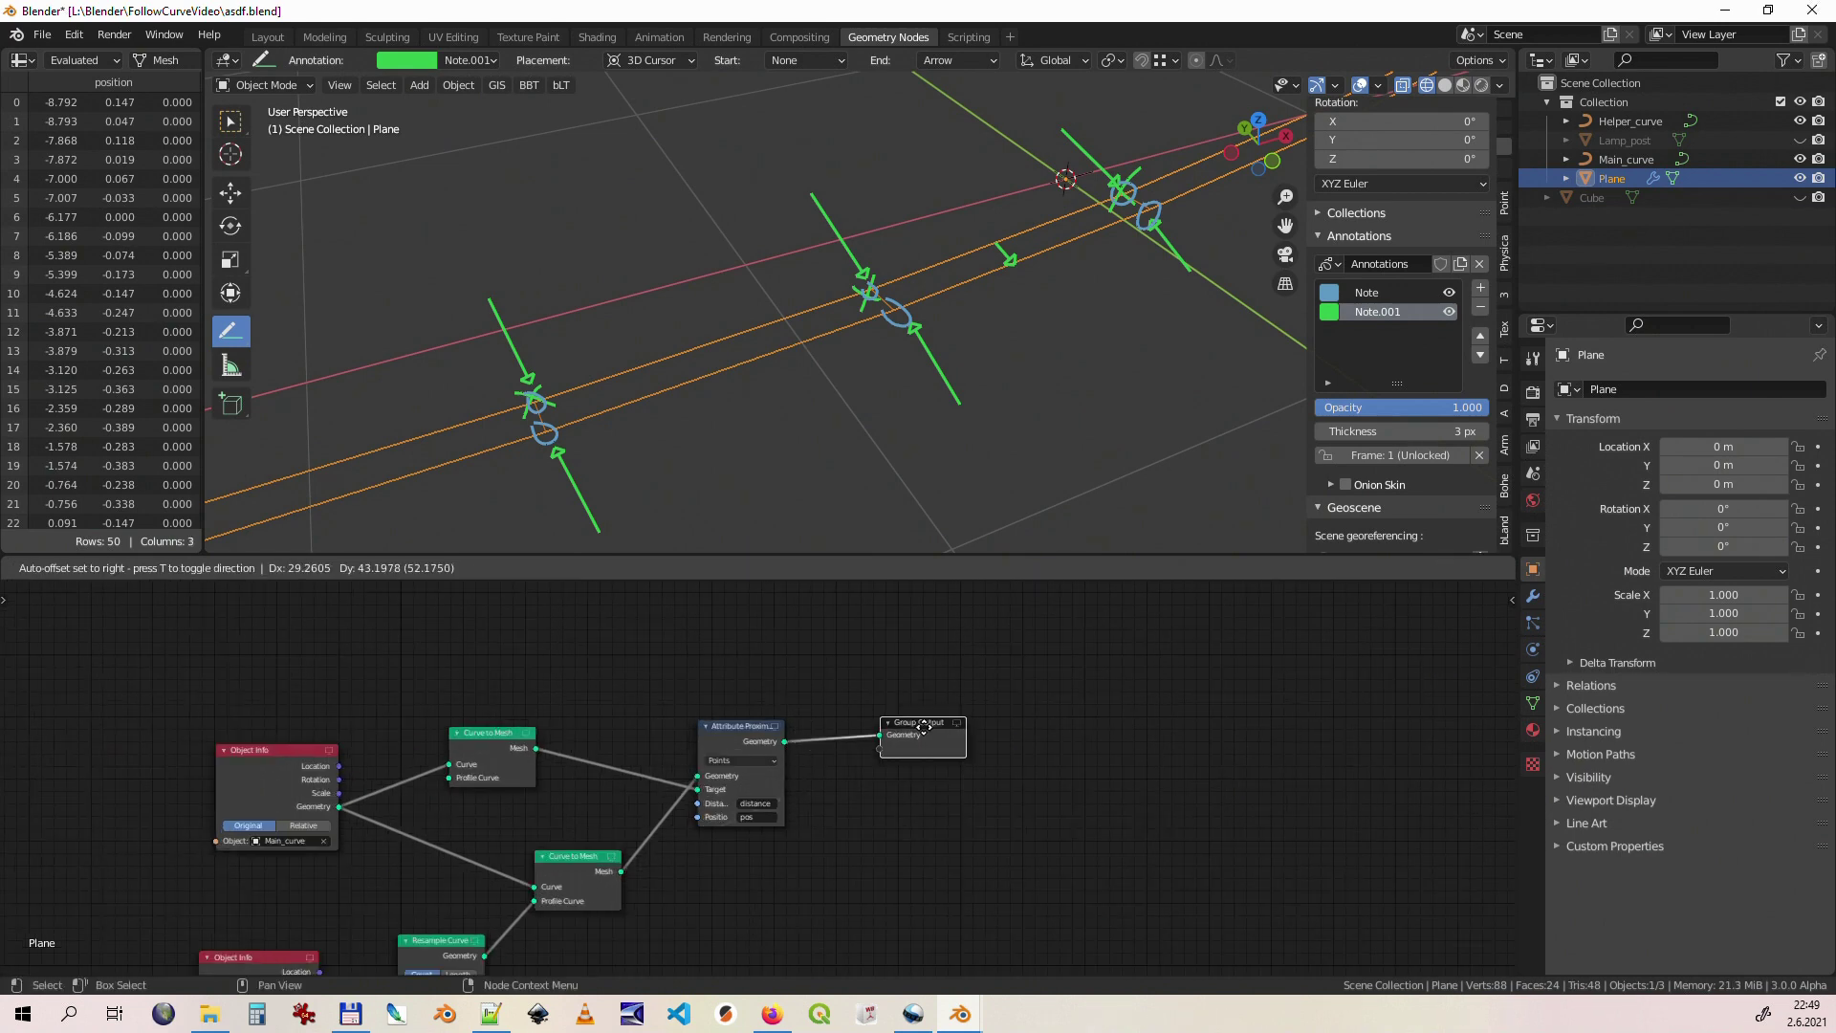
pyautogui.click(739, 727)
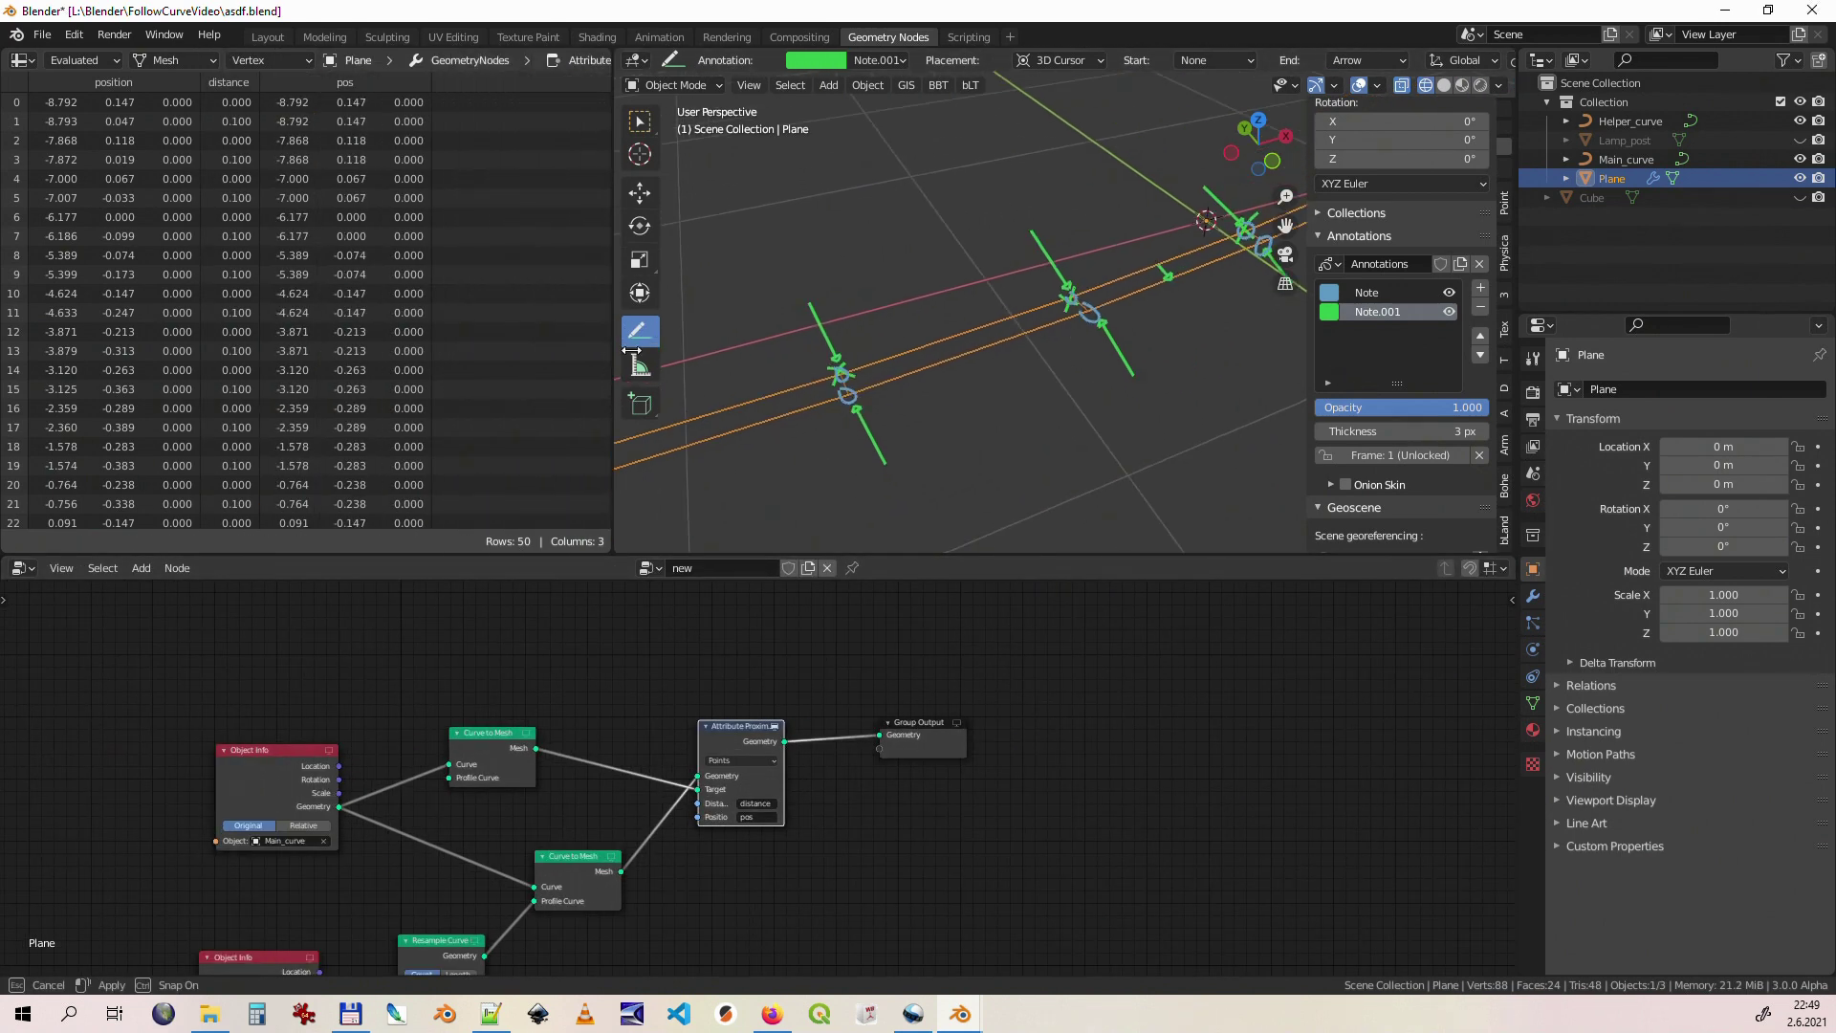
pyautogui.moveTo(206, 129); pyautogui.dragTo(787, 129)
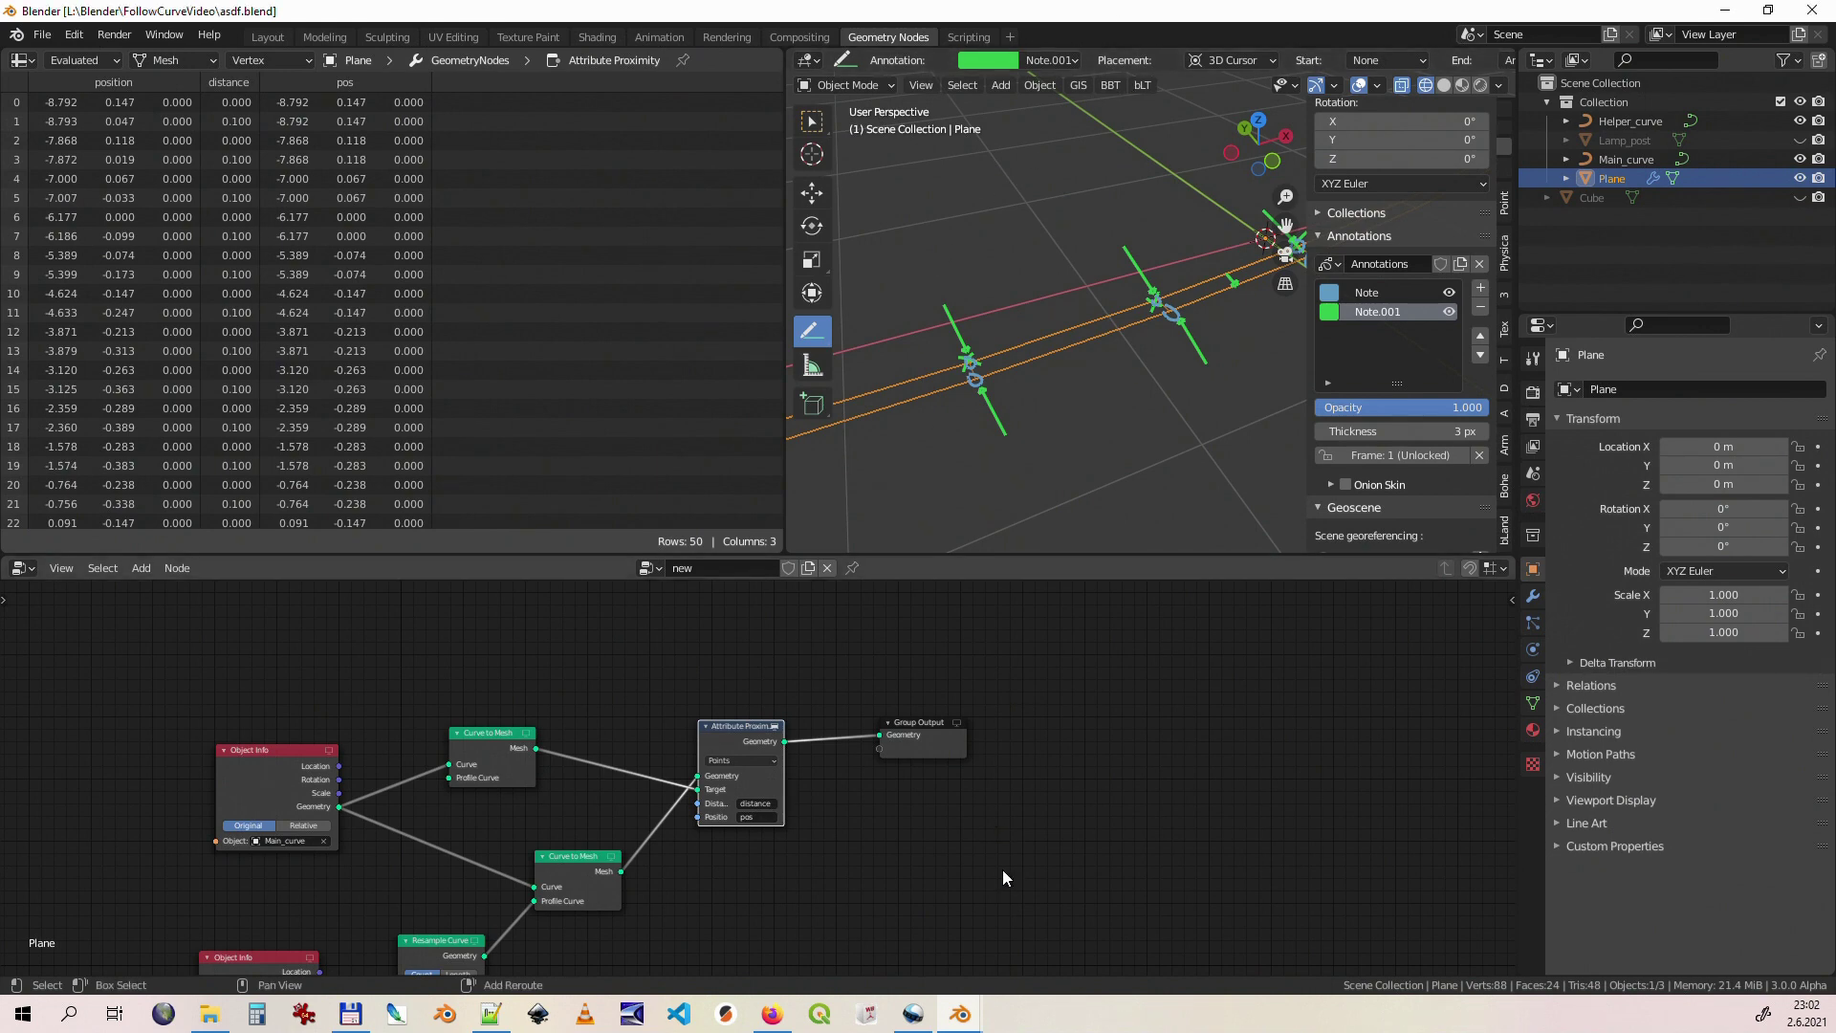
# Step: Insert an Attribute Compare node: distance Less Than 0.050, written to mask
pyautogui.hotkey('shift', 'a')
pyautogui.click(1107, 426)
pyautogui.click(1004, 825)
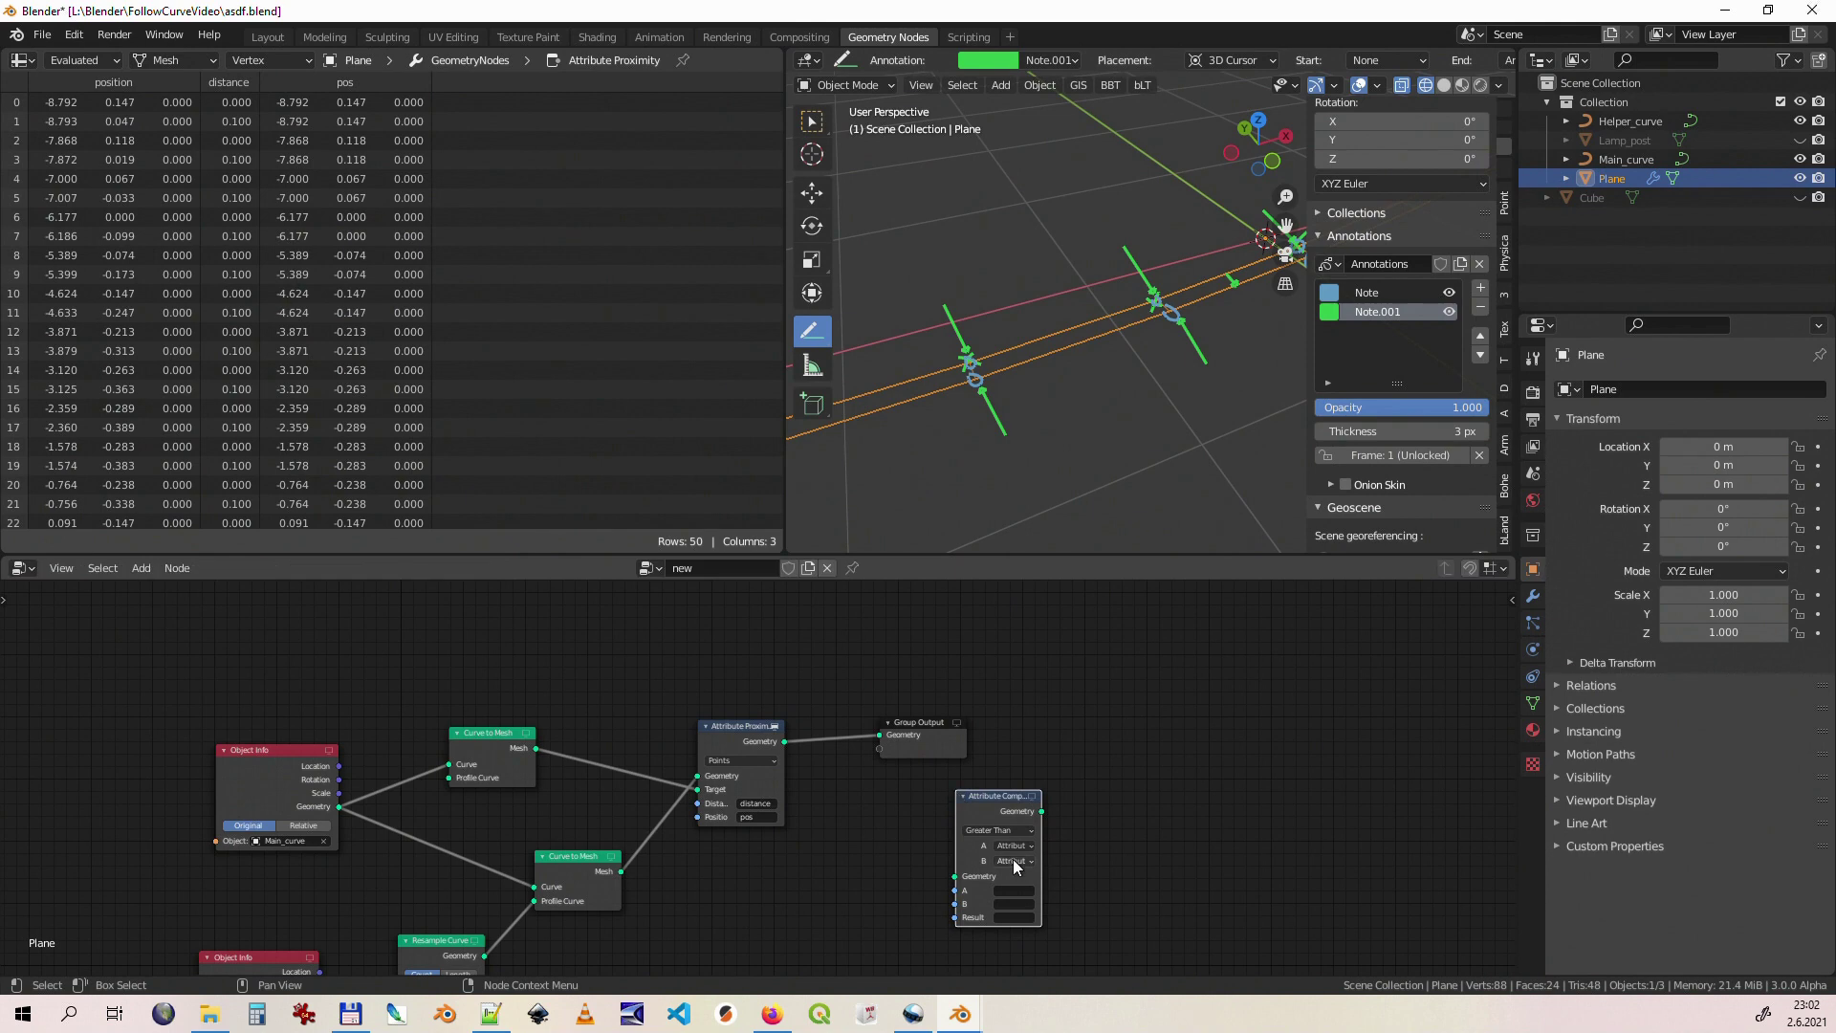
pyautogui.click(1015, 862)
pyautogui.click(1023, 888)
pyautogui.click(1000, 830)
pyautogui.click(1022, 892)
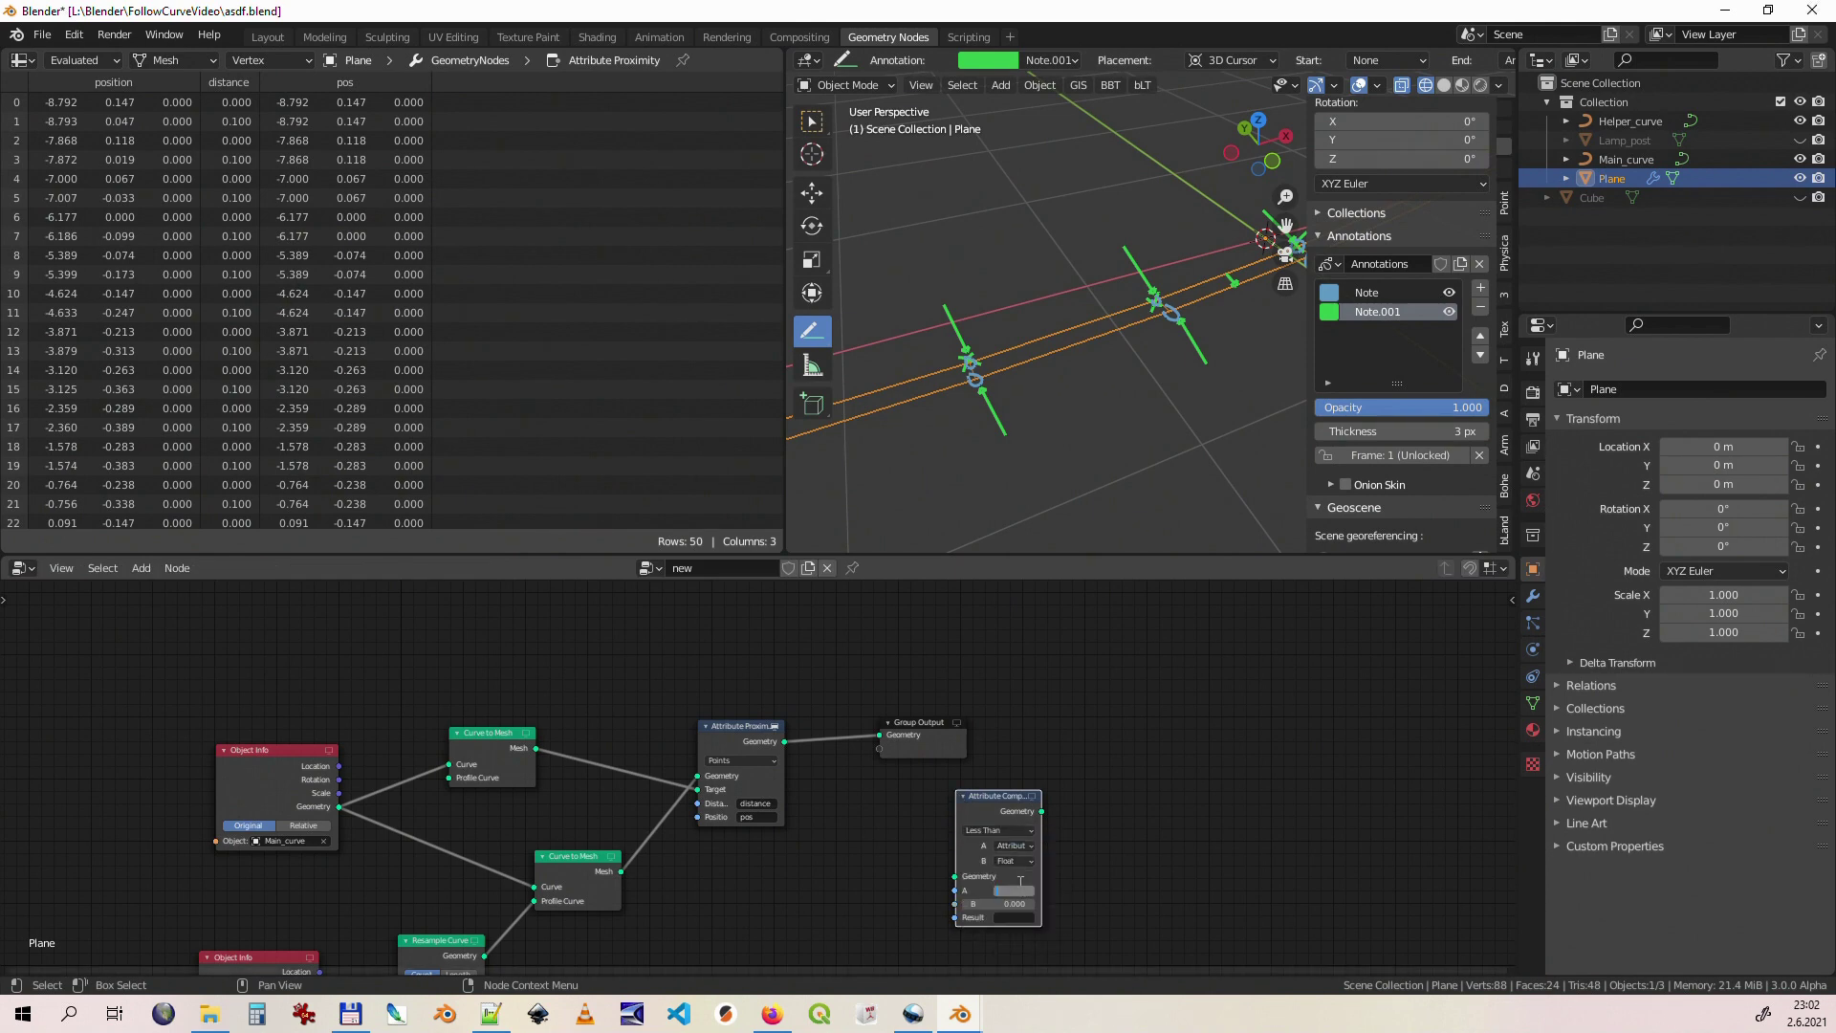
pyautogui.write('distance')
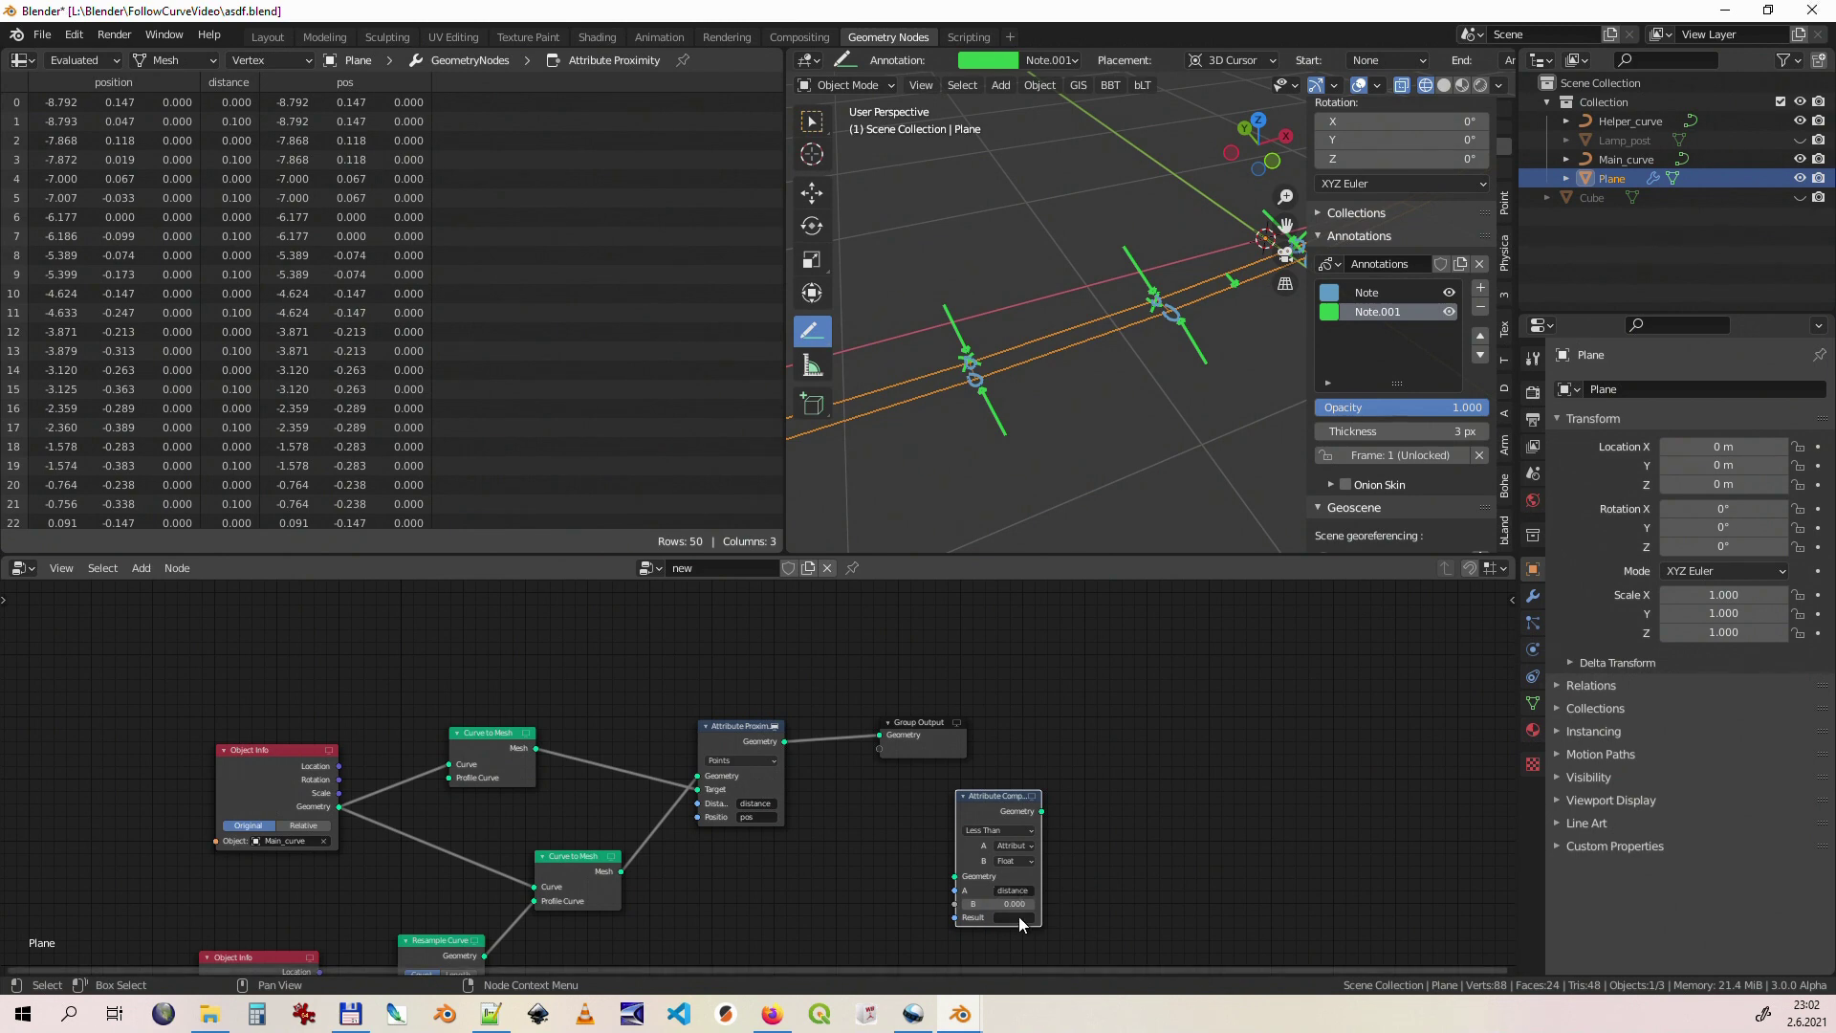
pyautogui.click(1029, 904)
pyautogui.press('g')
pyautogui.click(891, 833)
# Step: Add a Point Separate node using mask and inspect the separated points in the spreadsheet
pyautogui.hotkey('shift', 'a')
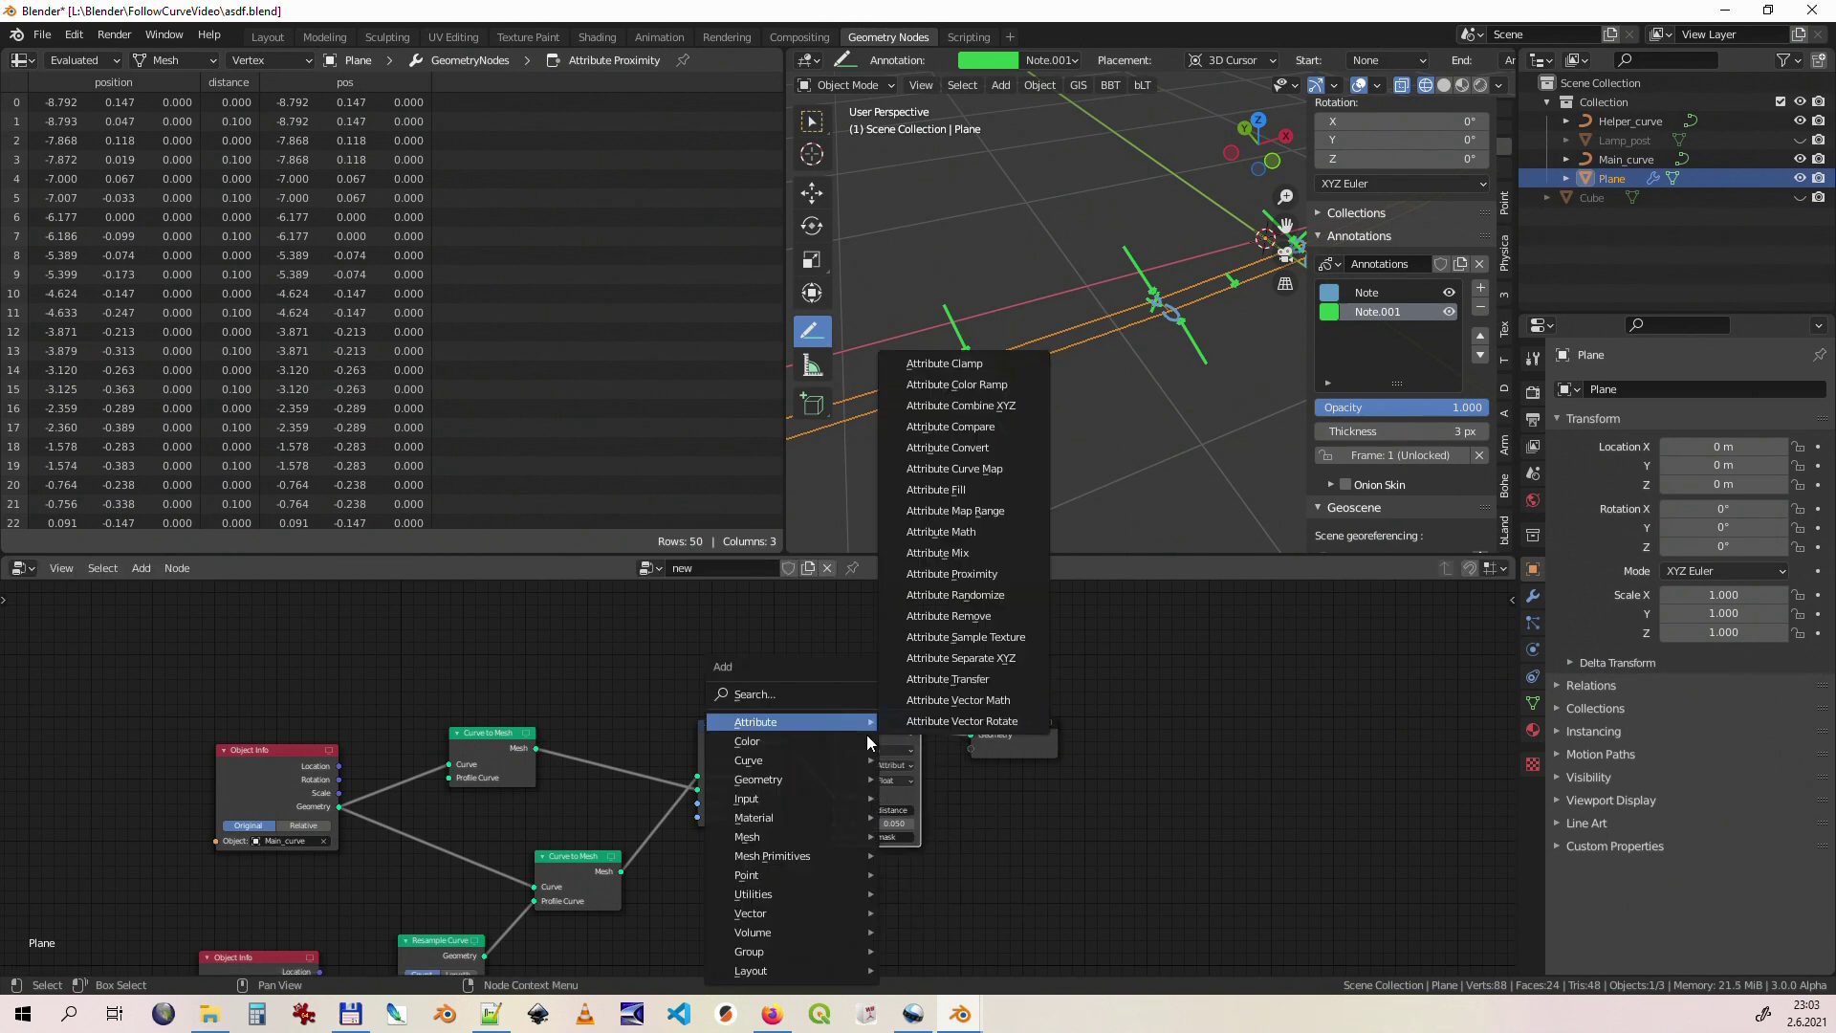
pyautogui.click(955, 844)
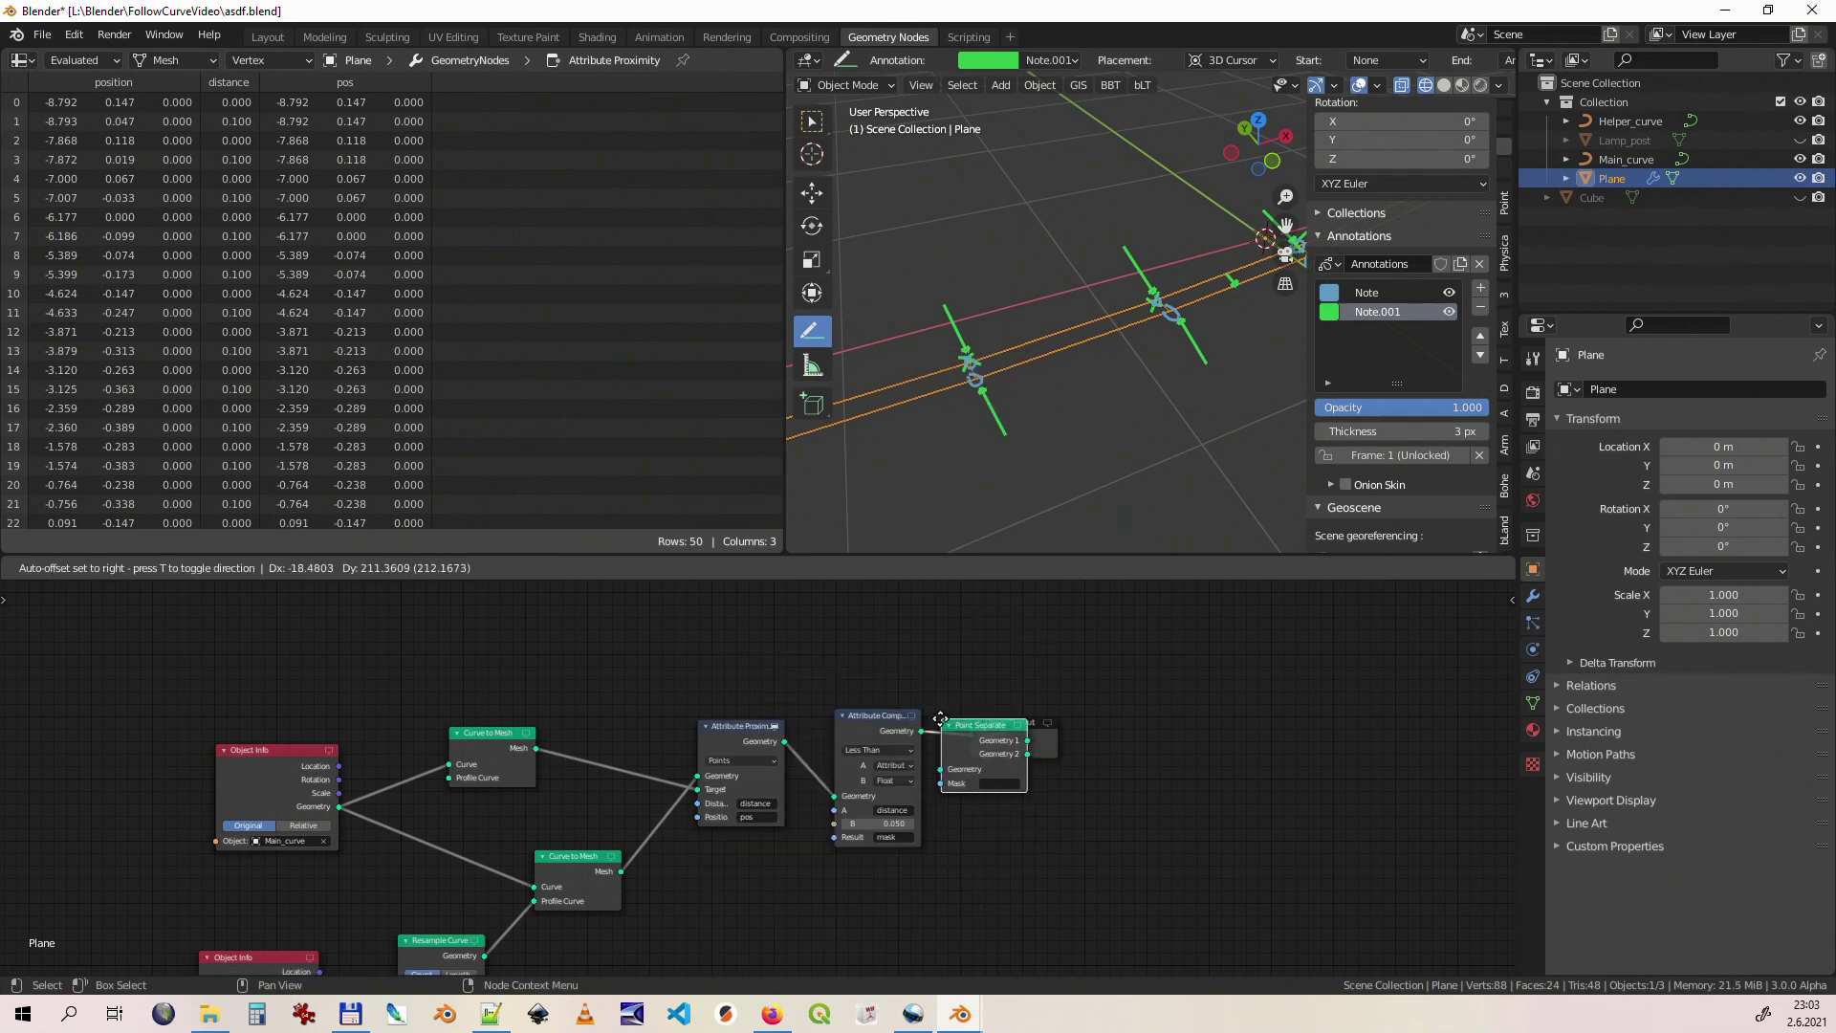
pyautogui.click(969, 717)
pyautogui.click(1029, 784)
pyautogui.write('mask')
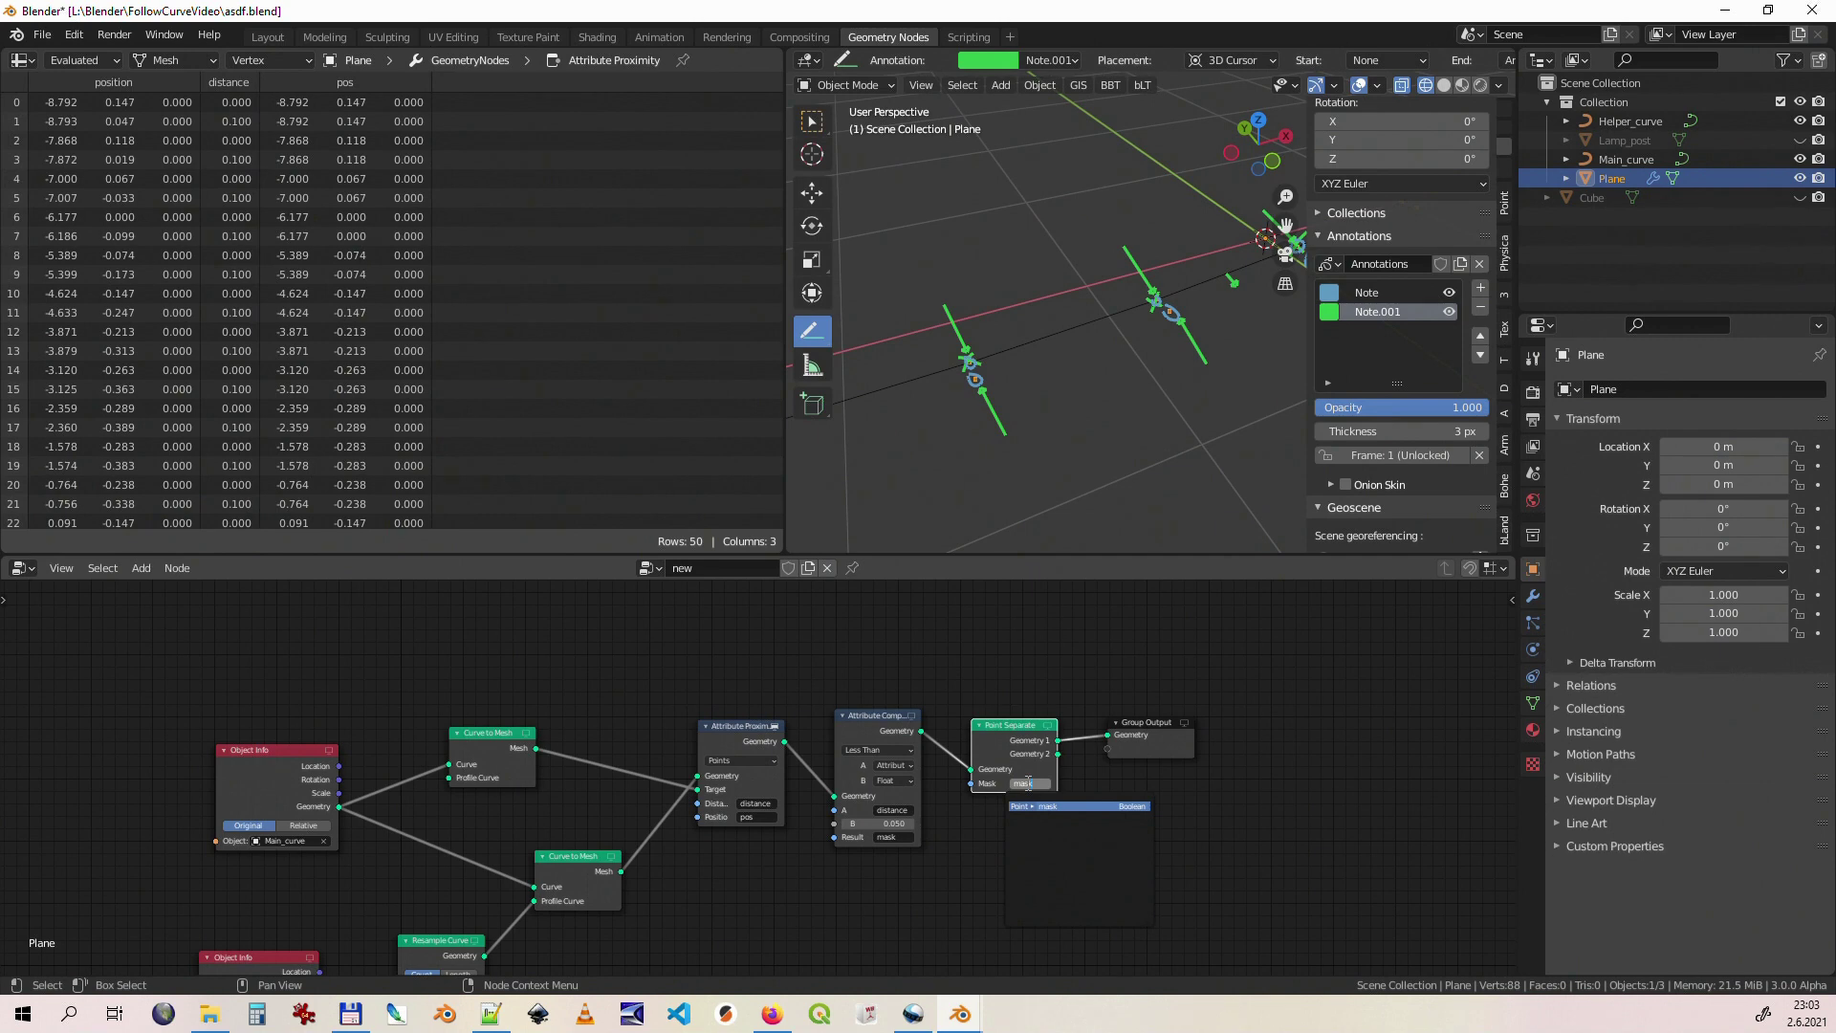
pyautogui.press('Return')
pyautogui.click(1046, 725)
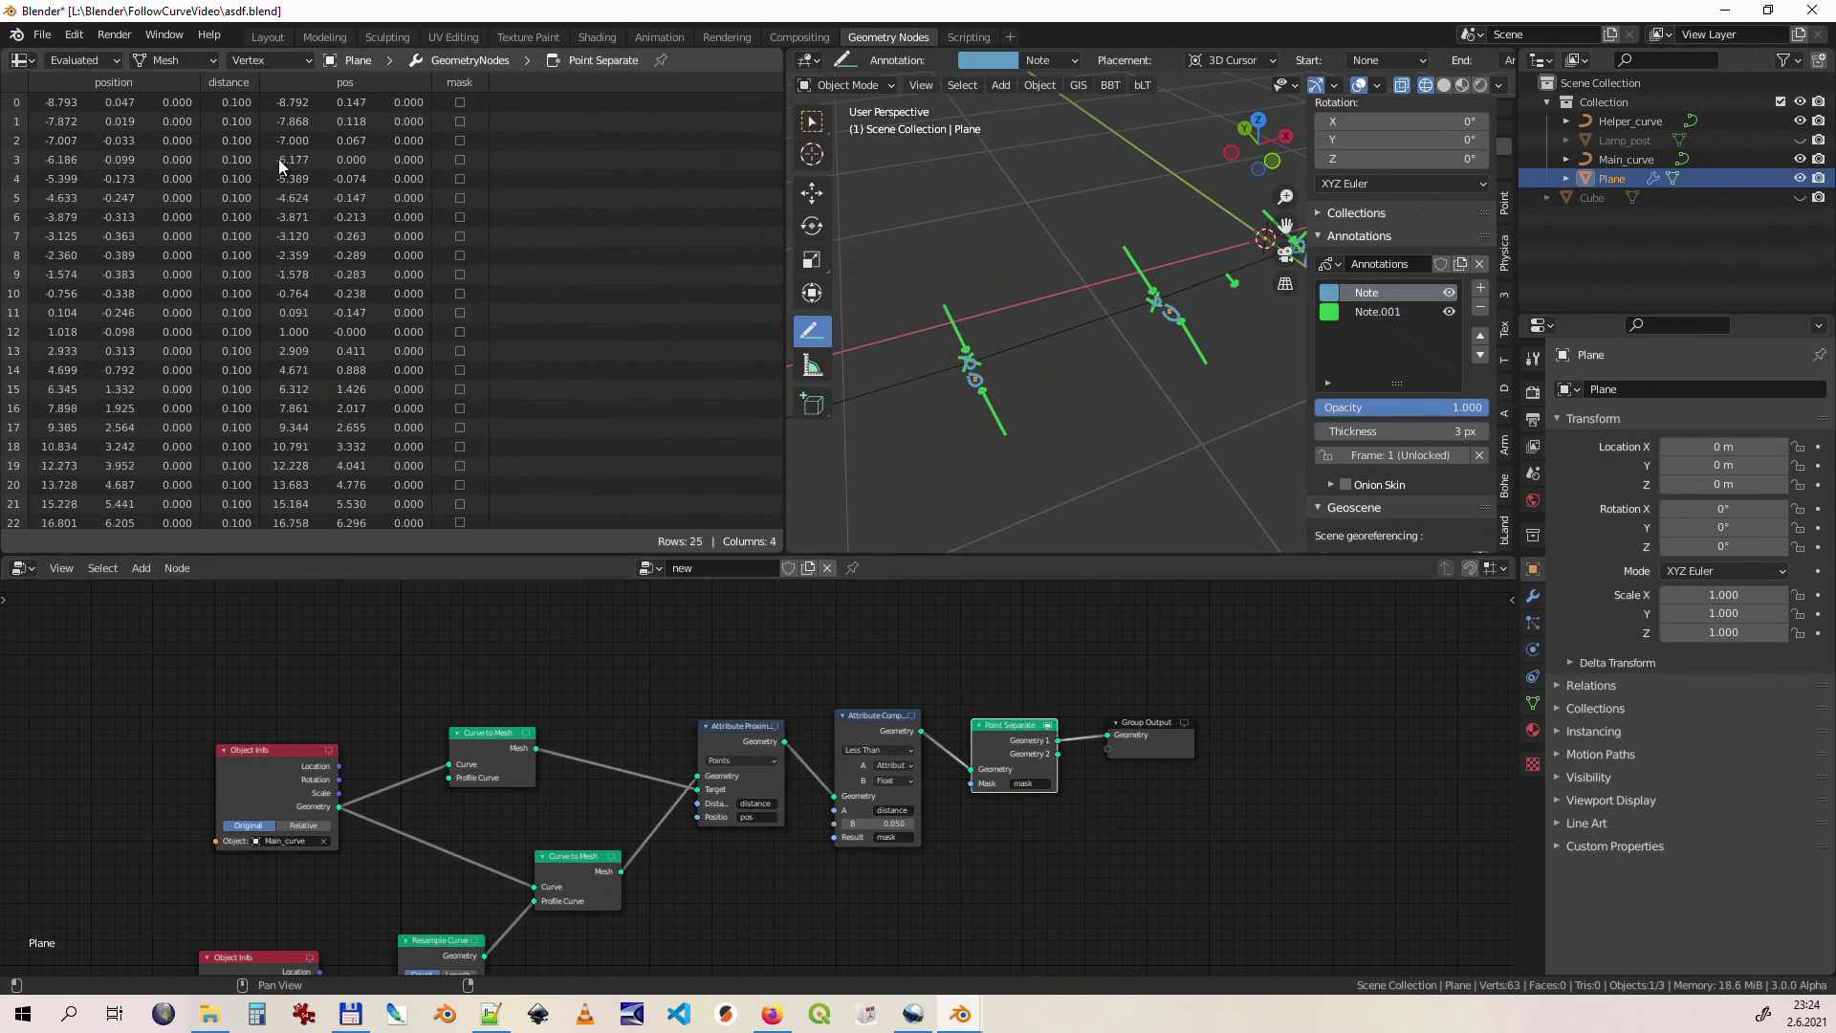
# Step: Clear the old annotations and draw arrows at the two remaining points
pyautogui.click(1481, 311)
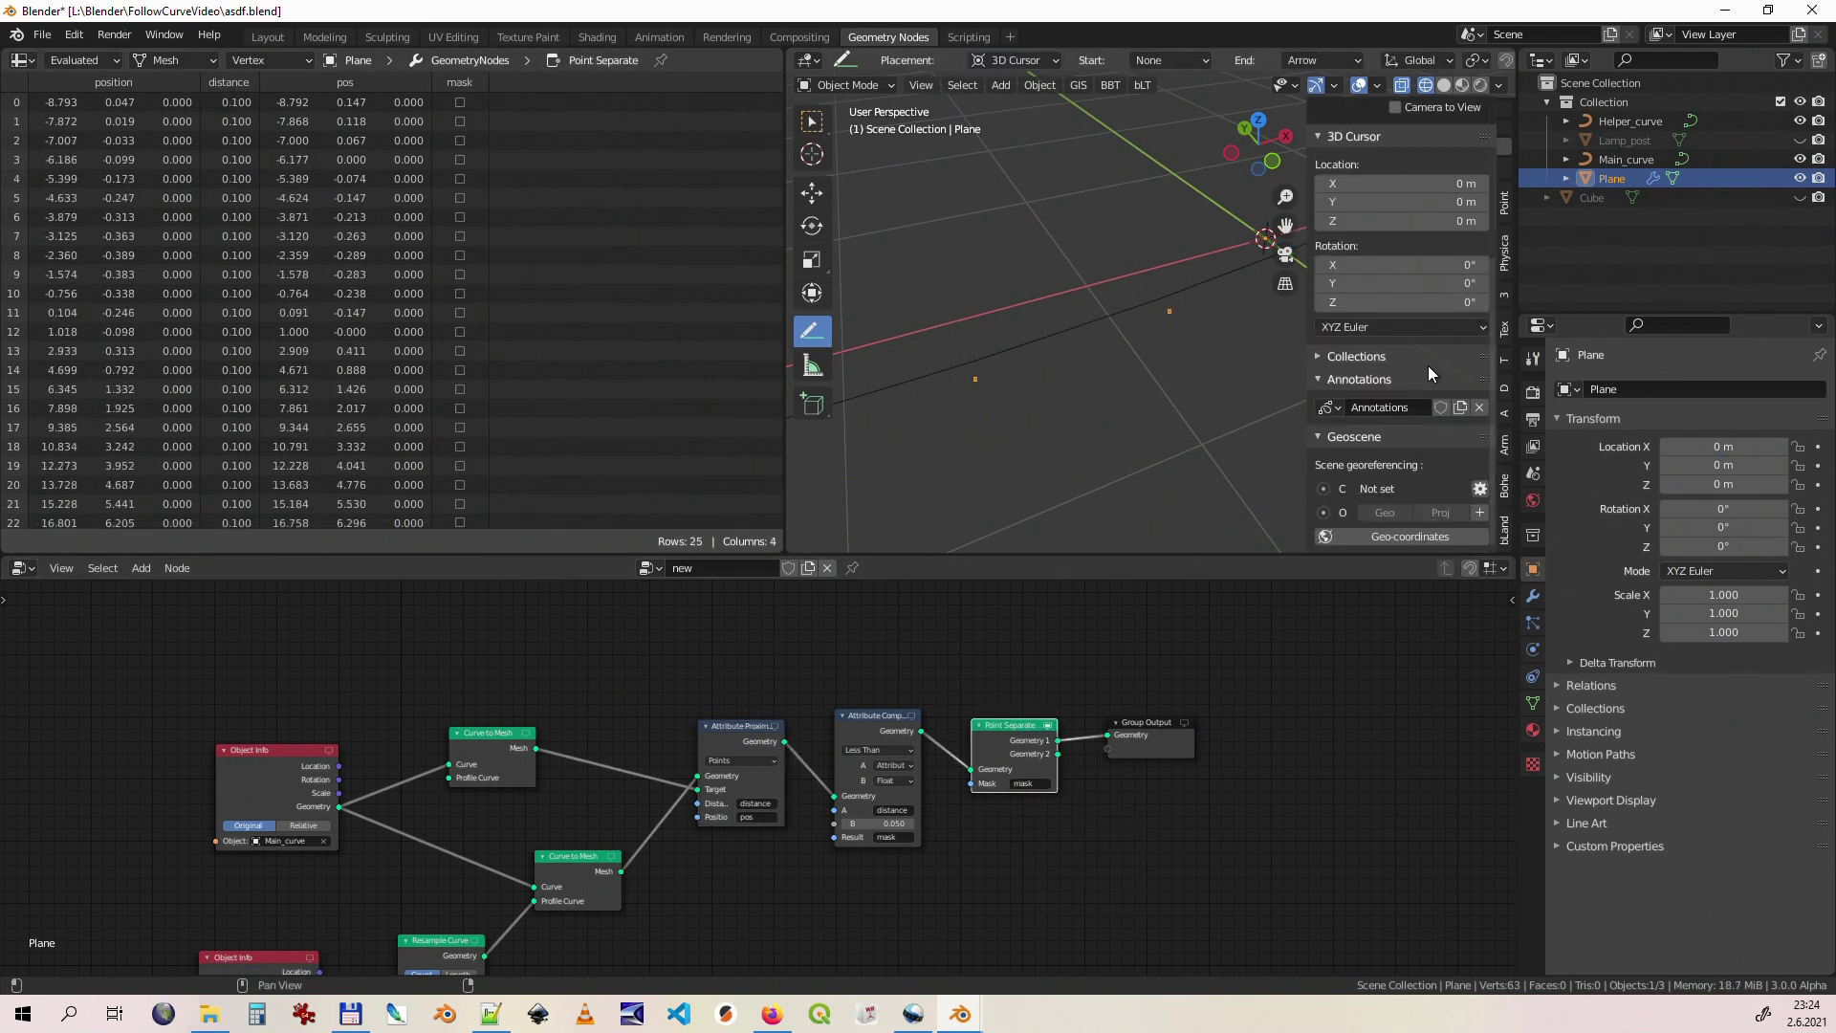
pyautogui.moveTo(969, 445); pyautogui.dragTo(976, 387)
pyautogui.moveTo(1153, 399); pyautogui.dragTo(1173, 324)
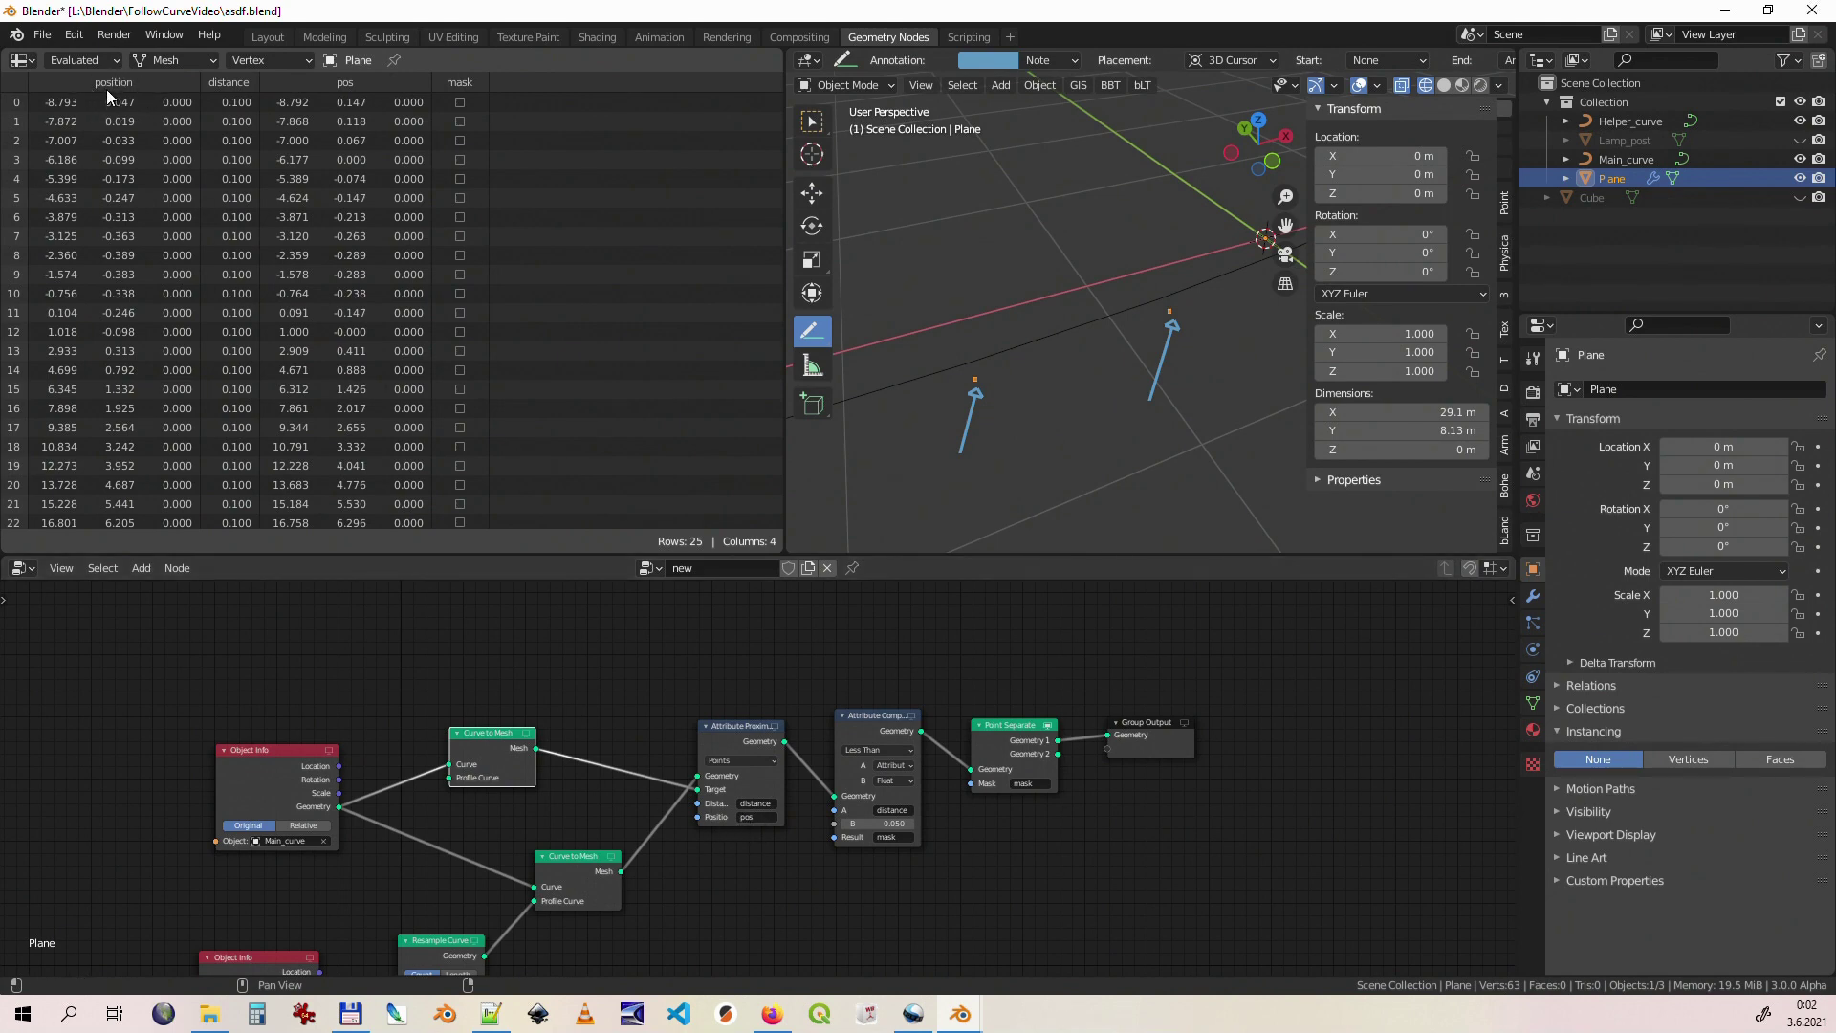
# Step: Add an Attribute Vector Math Subtract node computing position − pos into p_normal
pyautogui.hotkey('shift', 'a')
pyautogui.click(1264, 648)
pyautogui.click(1171, 807)
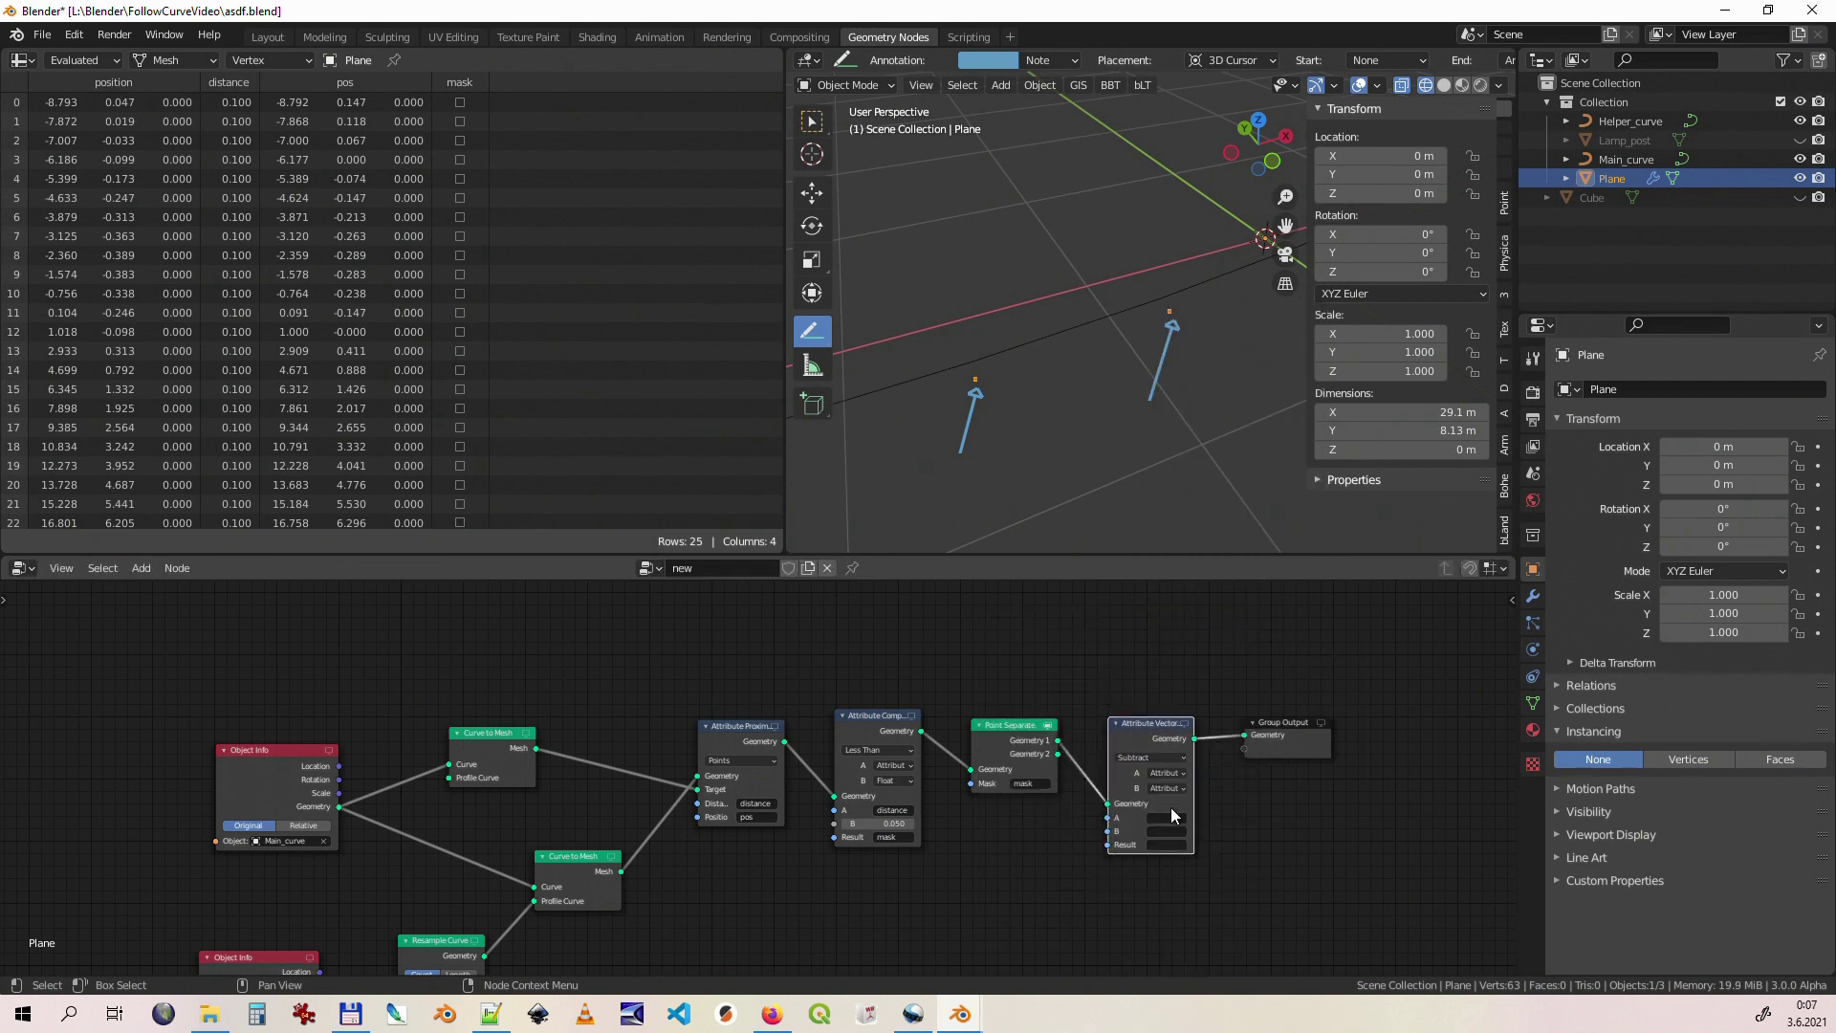
pyautogui.click(1172, 814)
pyautogui.click(1249, 844)
pyautogui.click(1165, 832)
pyautogui.click(1184, 878)
pyautogui.click(1172, 845)
pyautogui.write('p_normal')
pyautogui.press('Return')
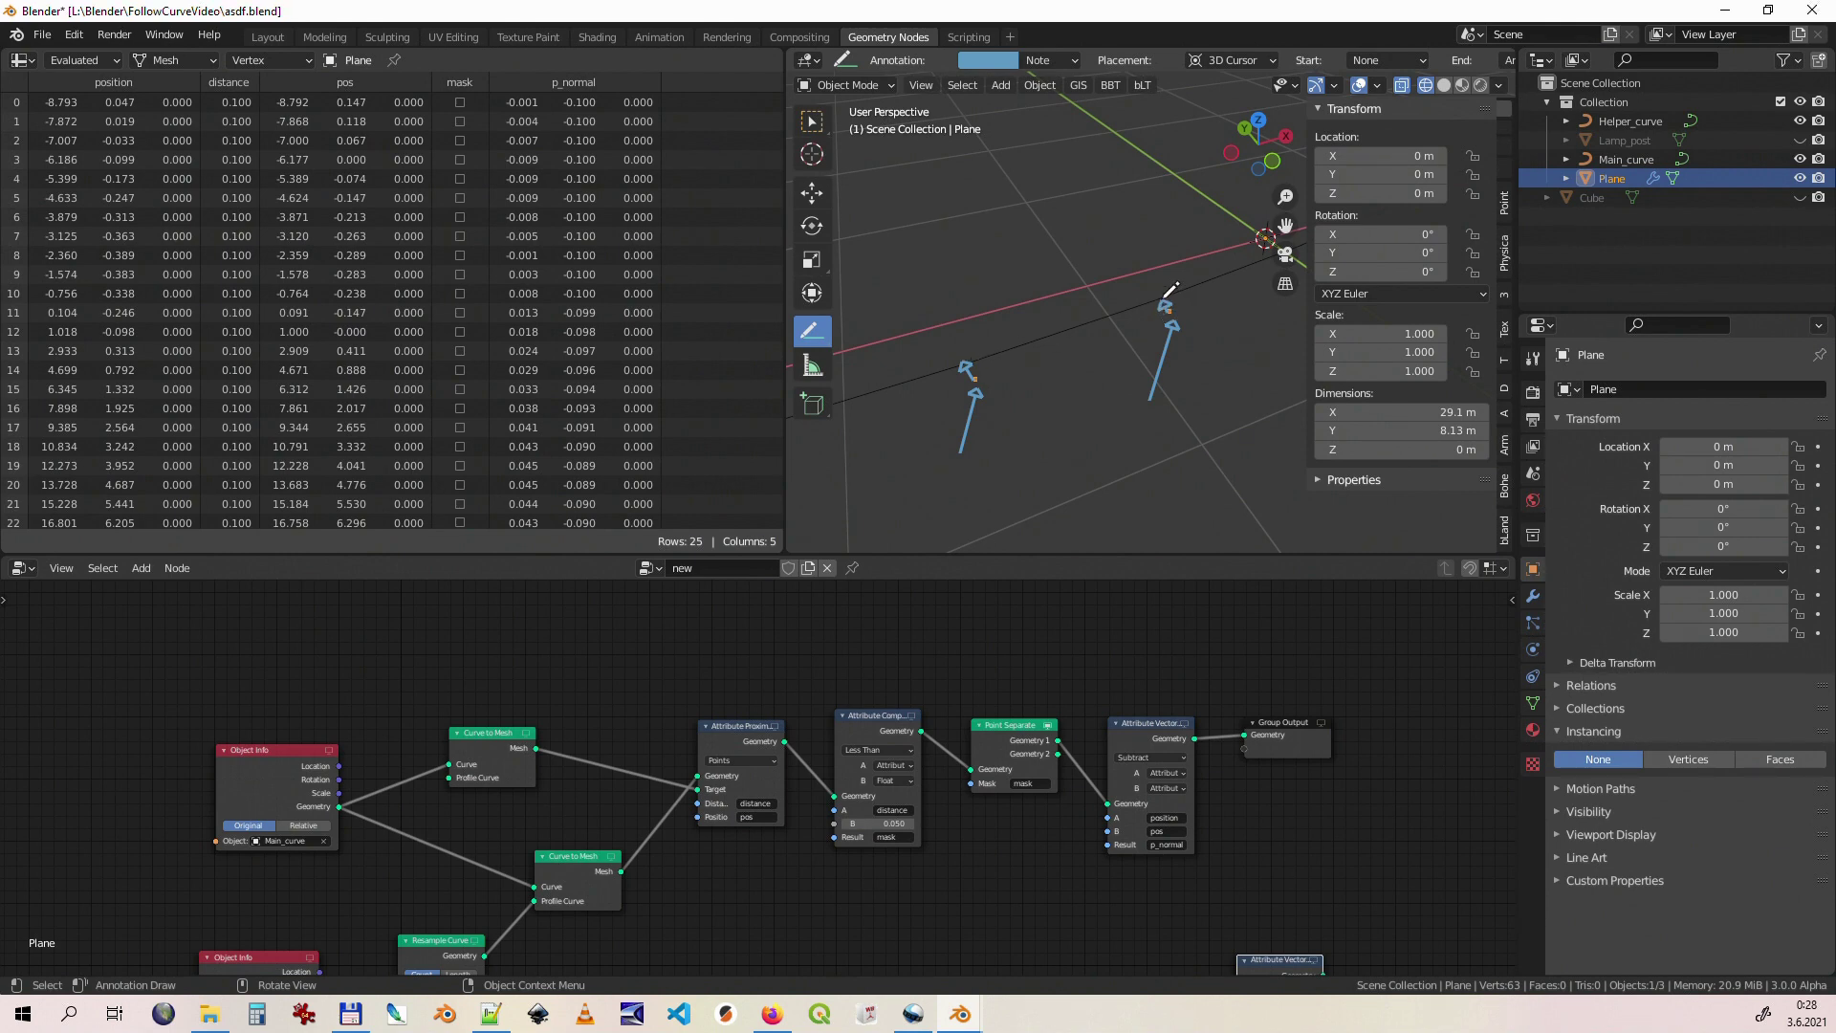
# Step: Insert a second vector math node with vector input B, writing its result to position
pyautogui.moveTo(1278, 962); pyautogui.dragTo(1284, 721)
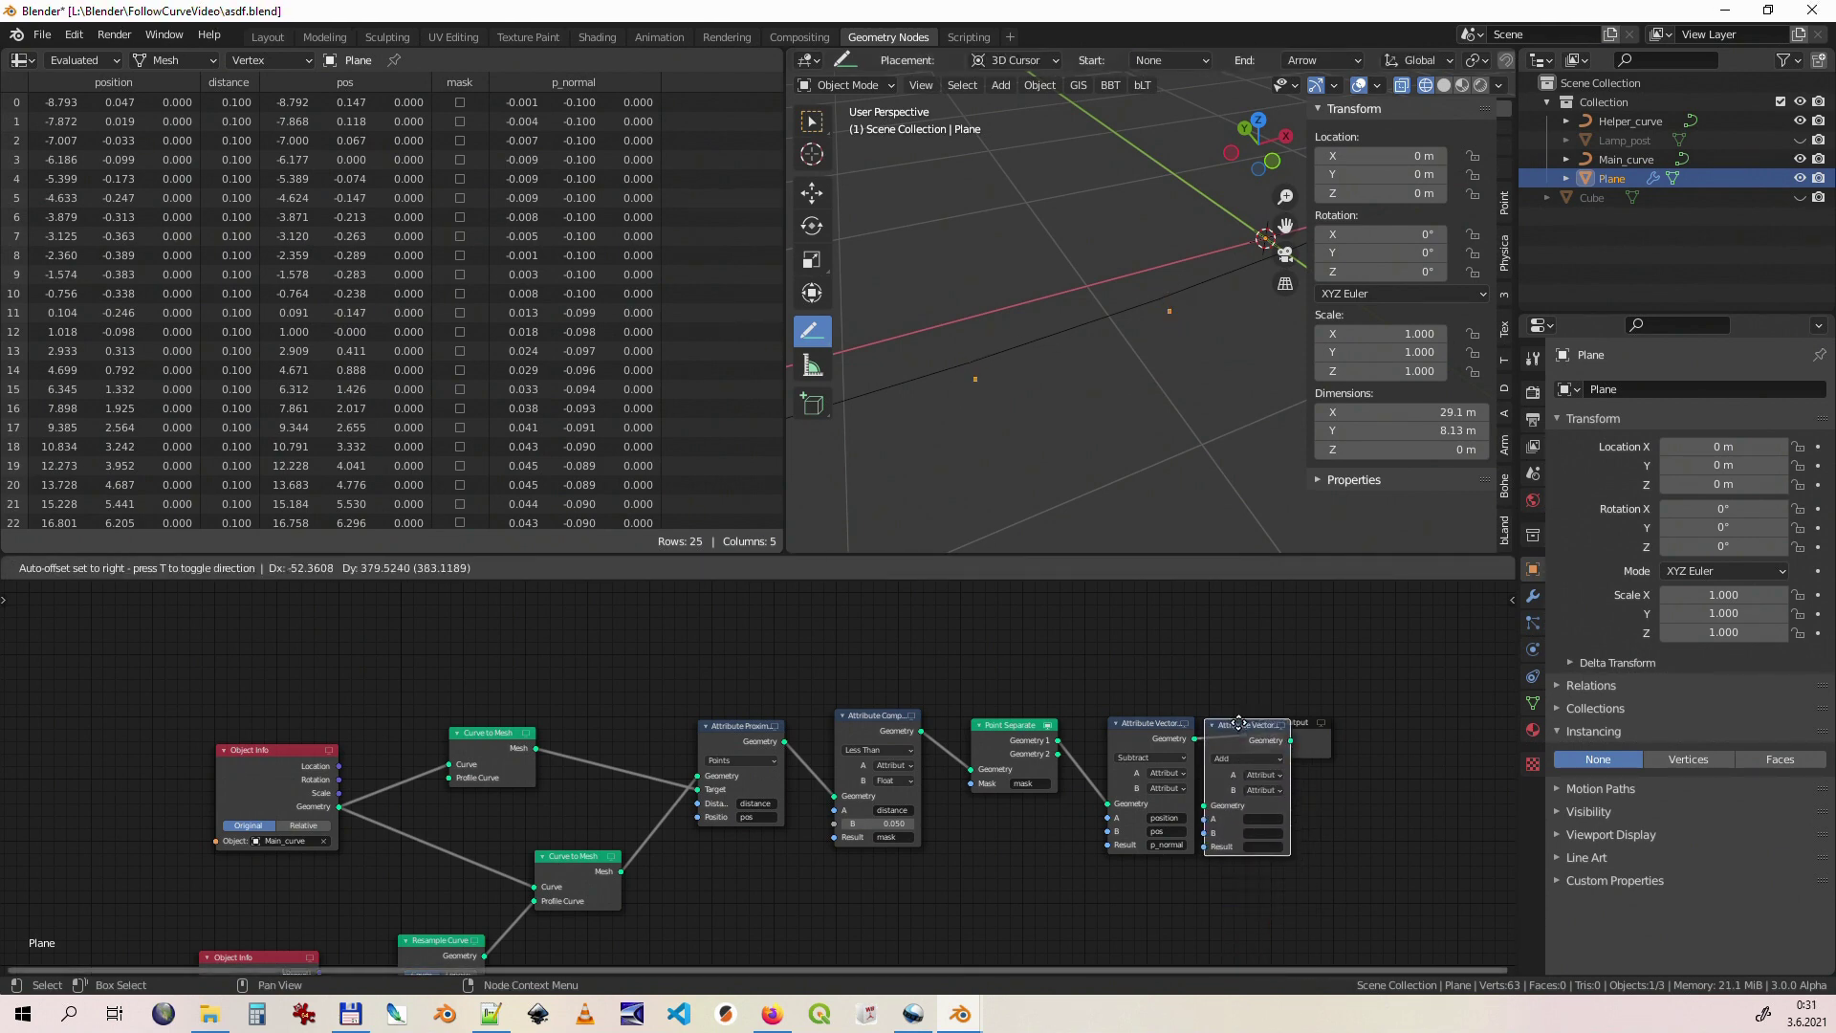
pyautogui.click(1315, 817)
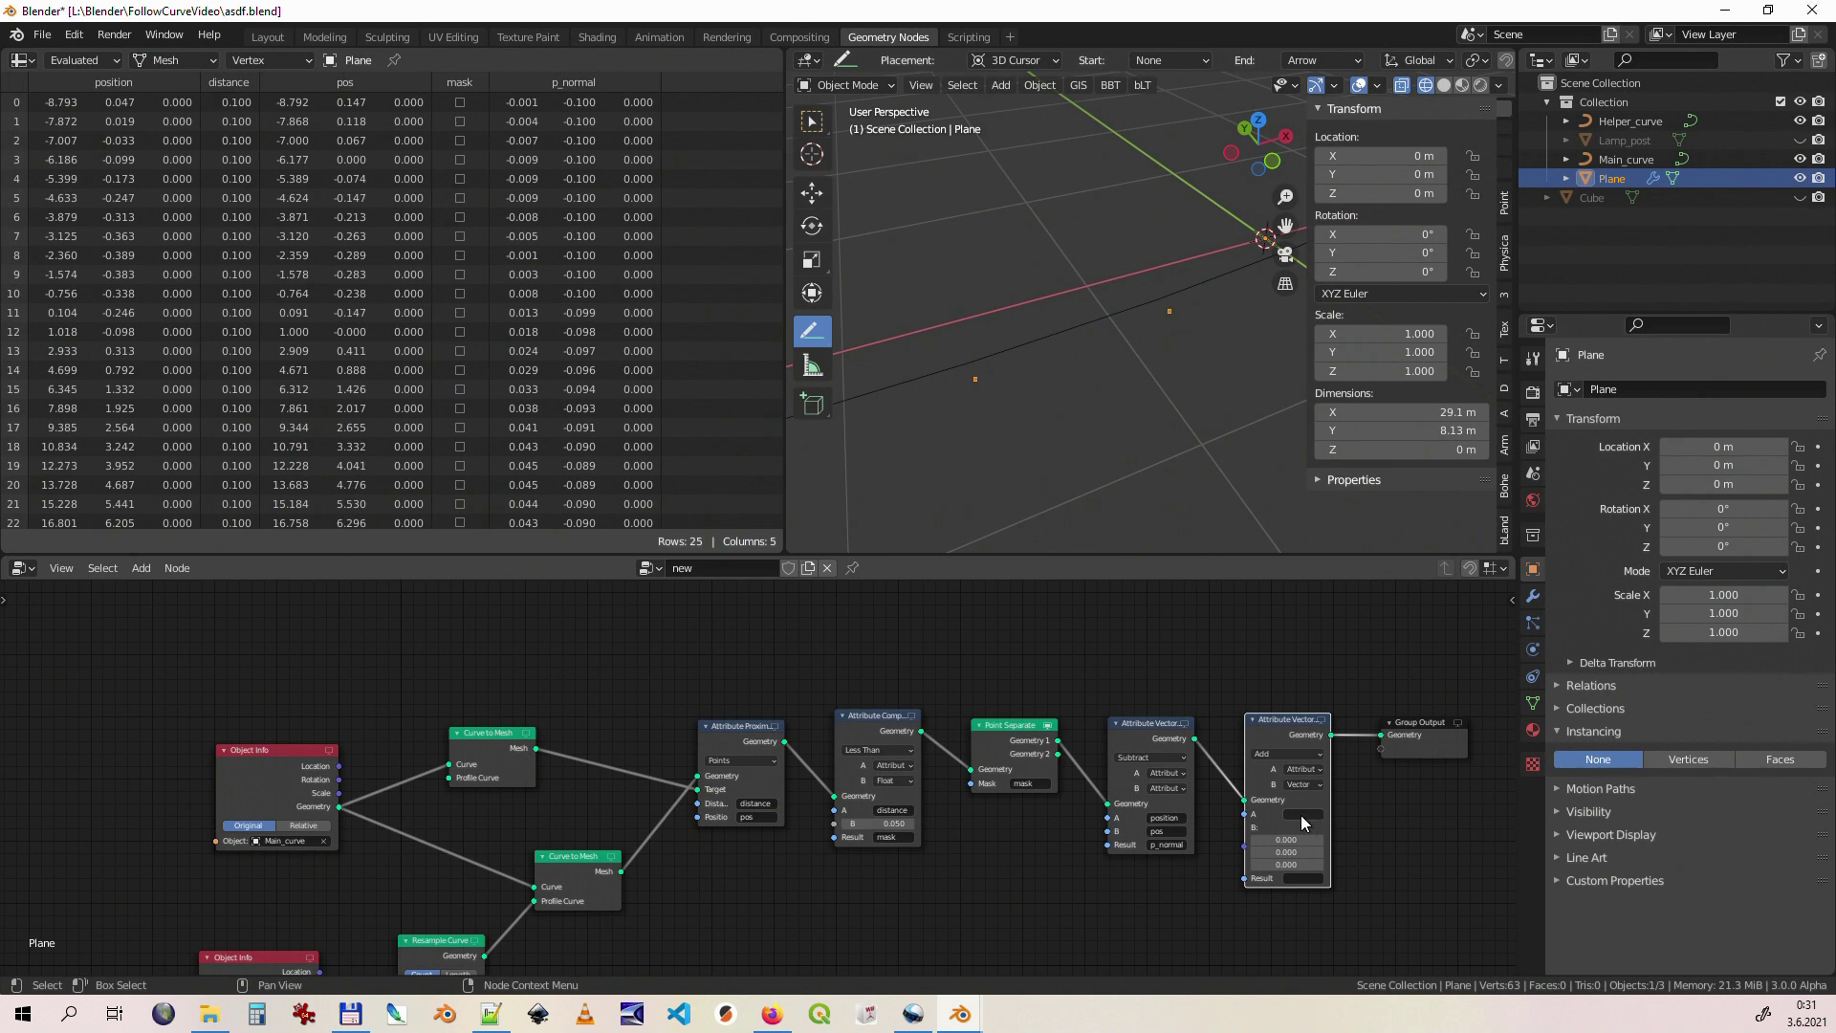
pyautogui.write('pos')
pyautogui.click(1309, 877)
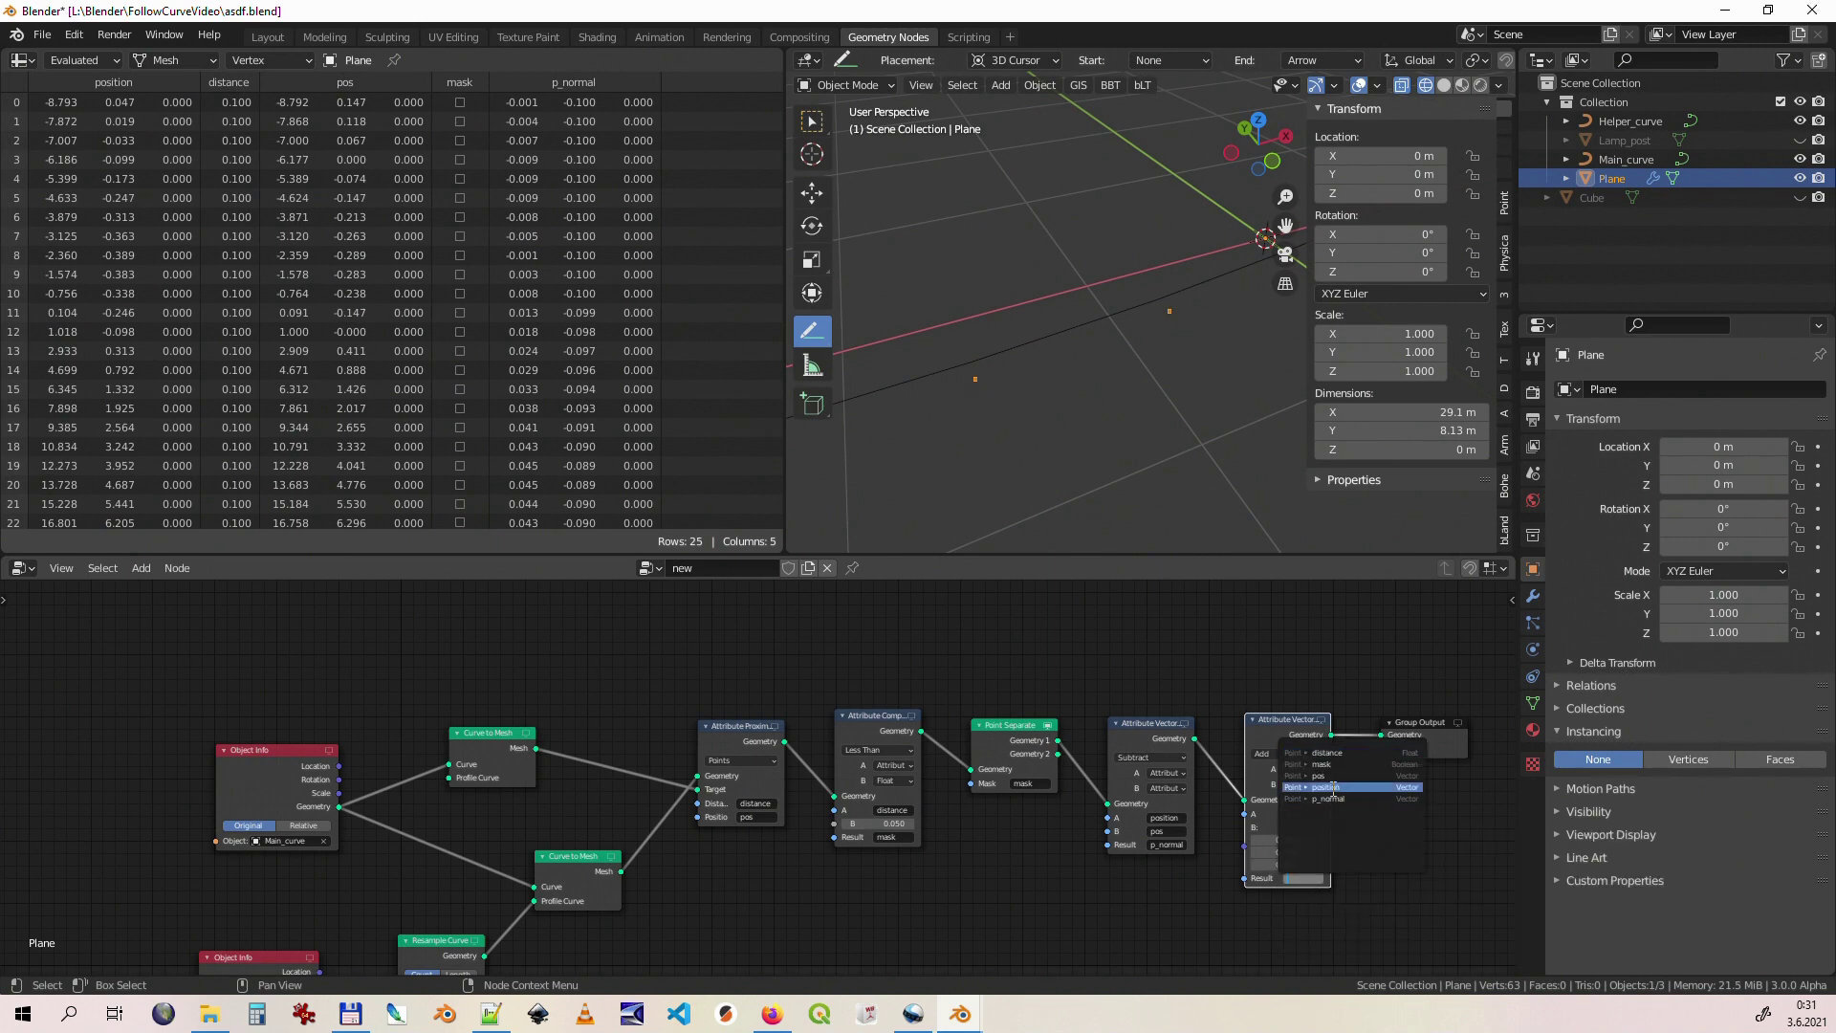
pyautogui.click(1359, 786)
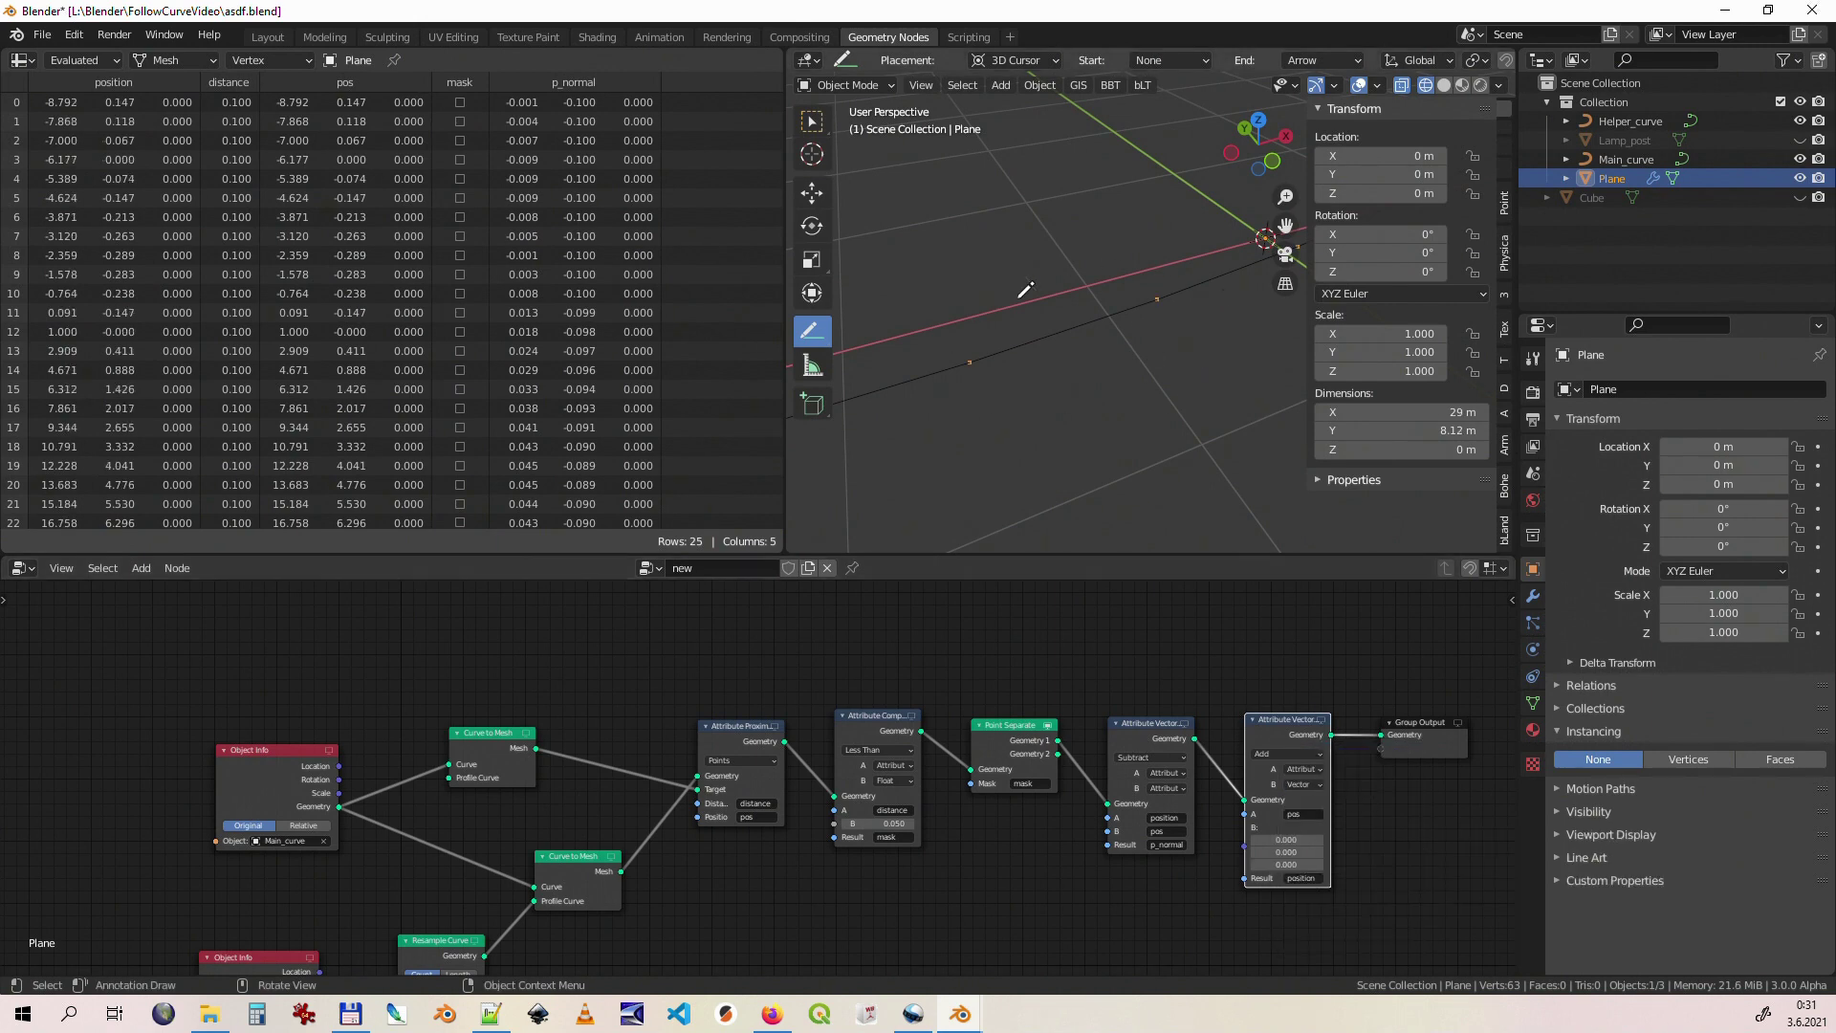
# Step: Widen the 3D view and add a Point Instance node instancing Lamp_post
pyautogui.click(813, 192)
pyautogui.moveTo(788, 287); pyautogui.dragTo(170, 287)
pyautogui.hotkey('shift', 'a')
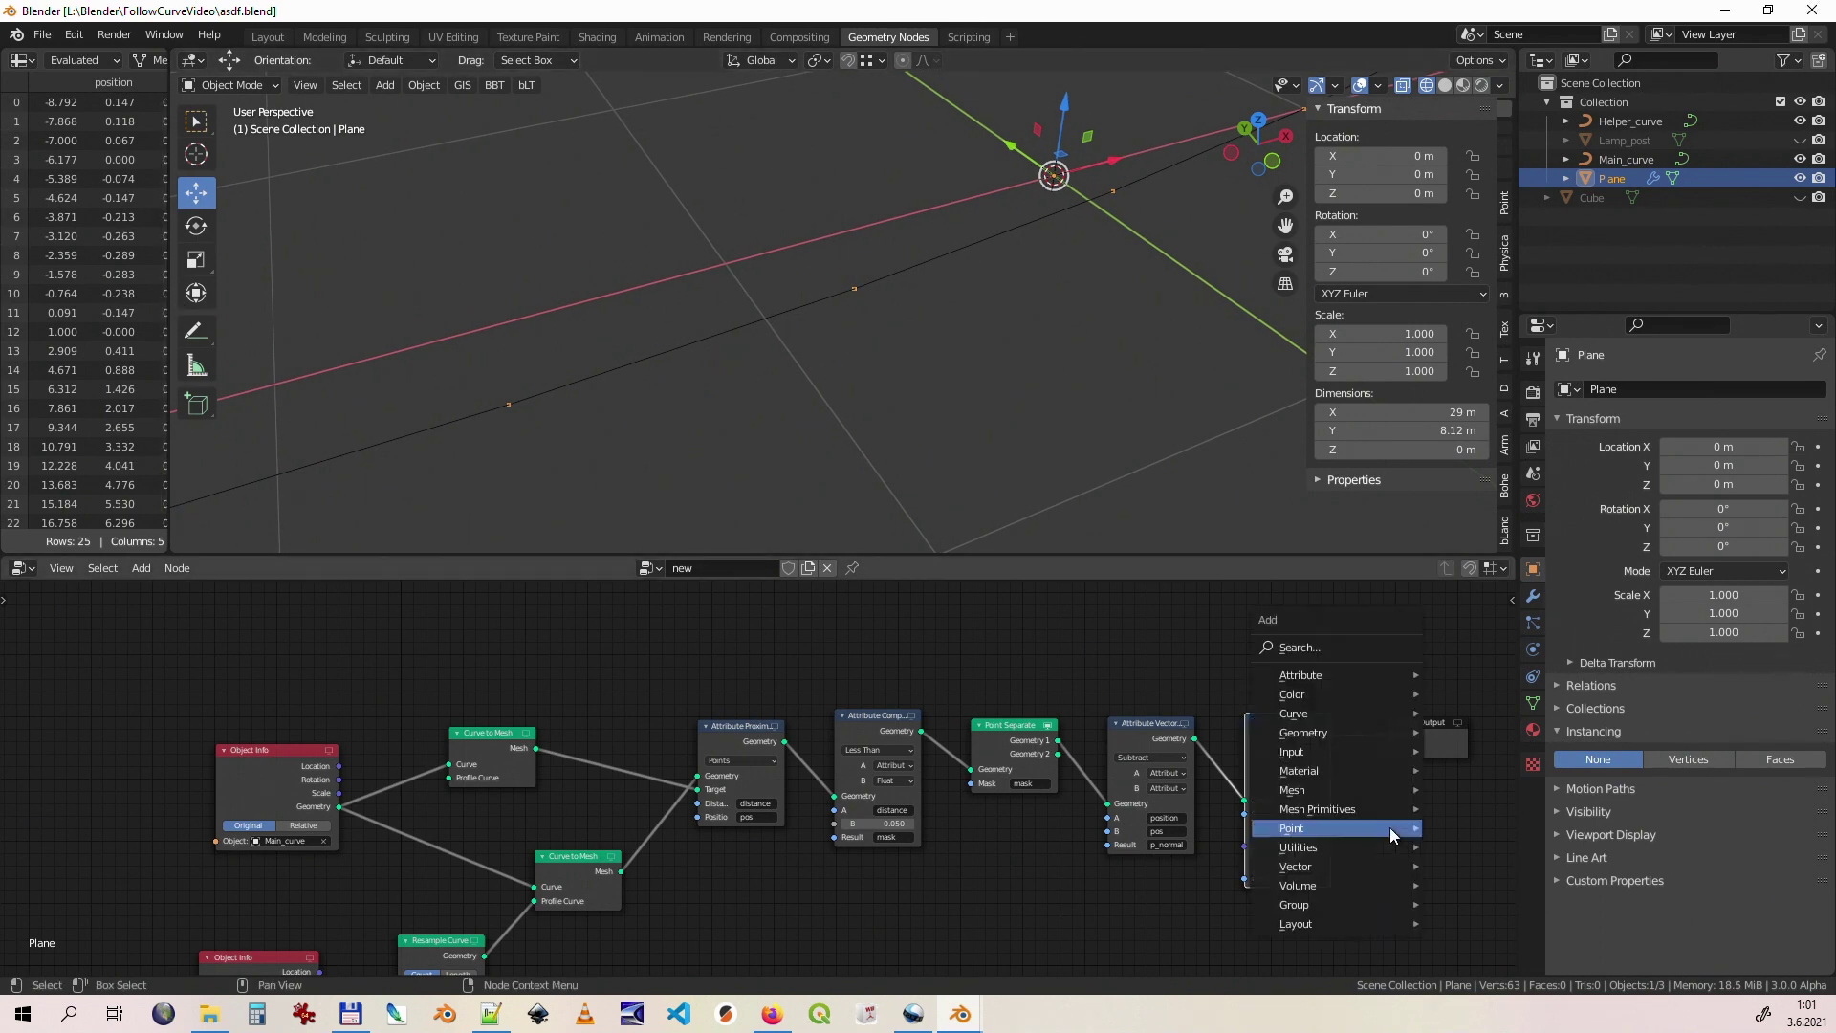
pyautogui.click(1494, 866)
pyautogui.click(1440, 784)
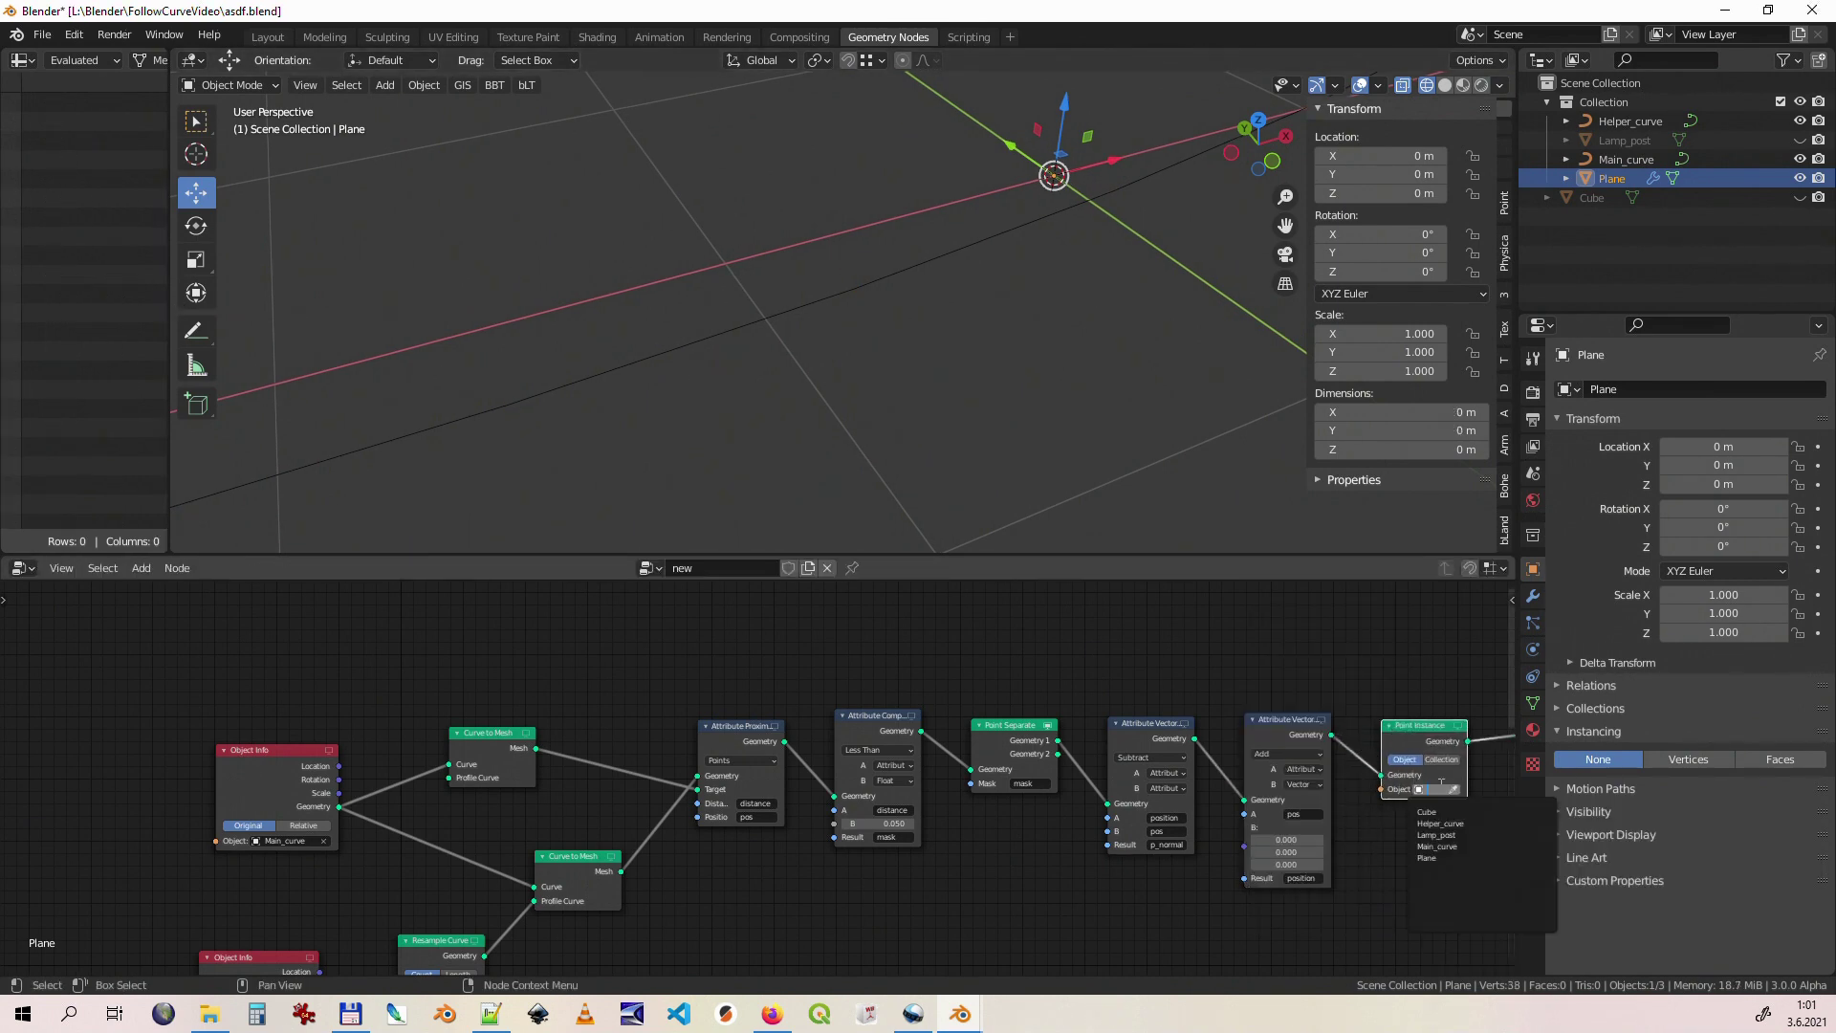
pyautogui.click(1434, 836)
# Step: In top view, move two Main_curve control points to bend it into a wide V
pyautogui.moveTo(1048, 295); pyautogui.dragTo(1098, 308, button='middle')
pyautogui.press('KP_7')
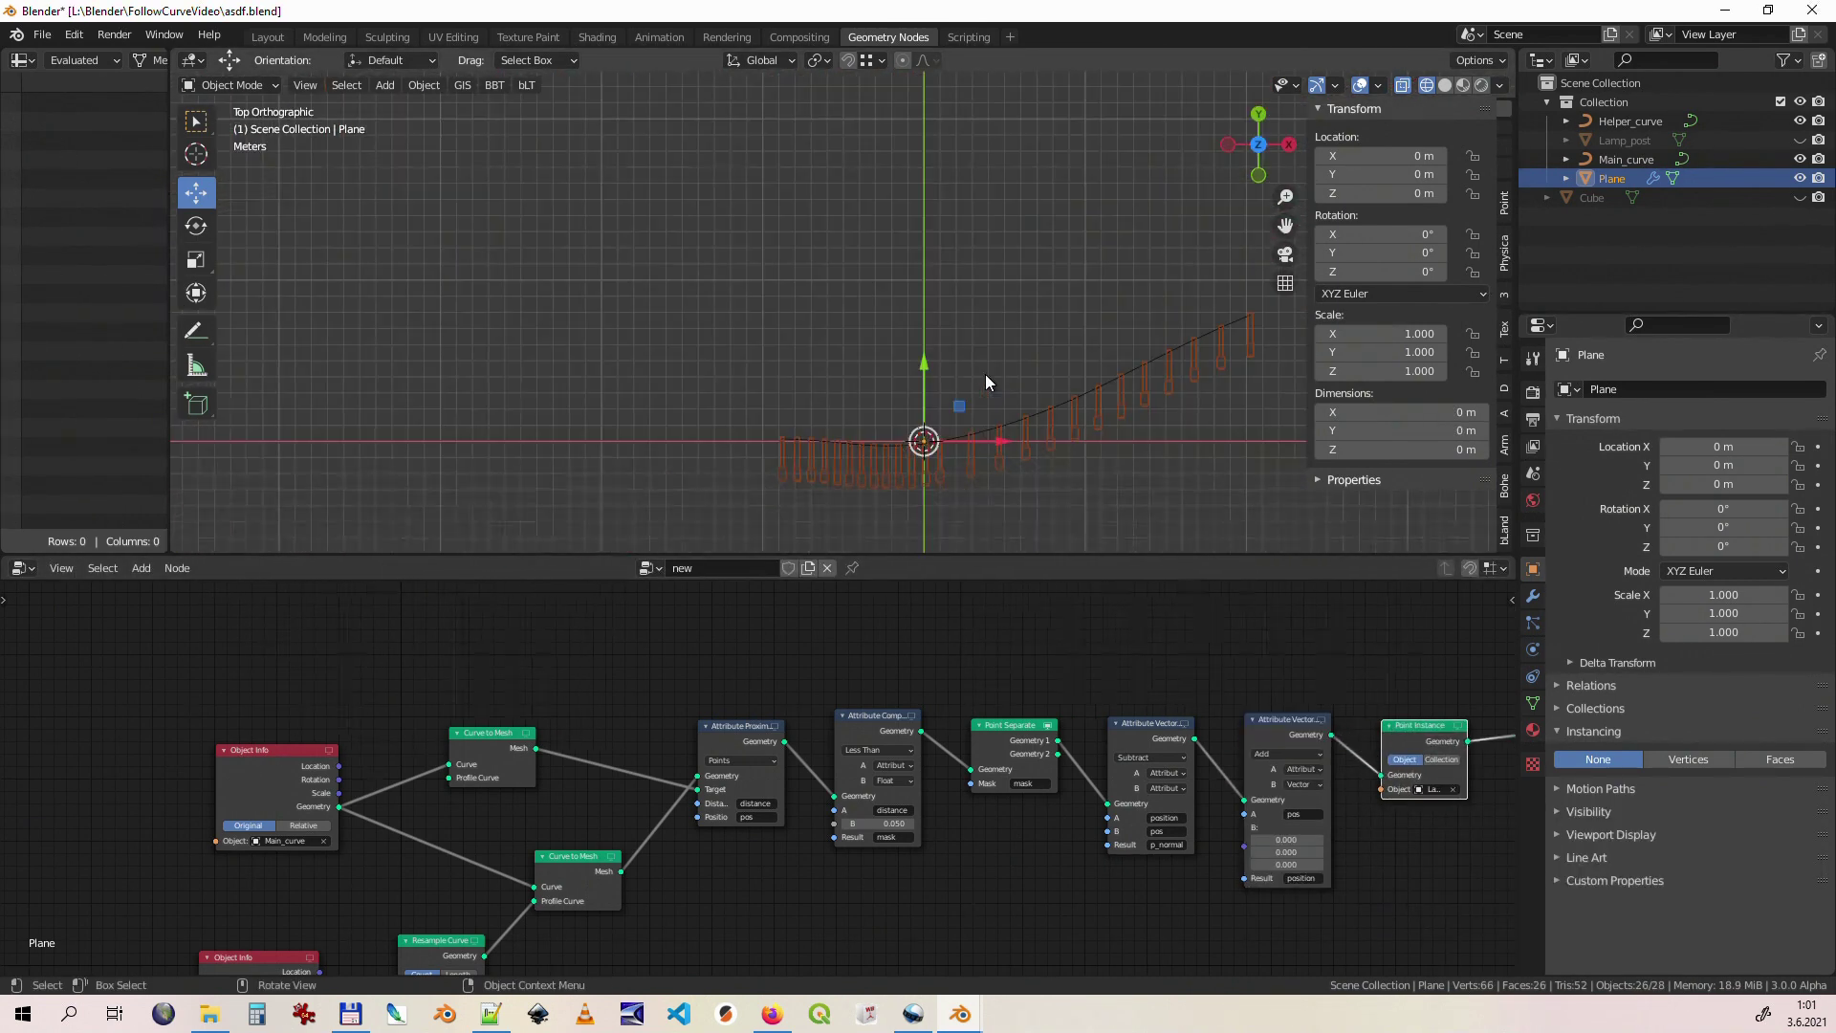
pyautogui.keyDown('shift'); pyautogui.moveTo(1032, 366); pyautogui.dragTo(882, 337, button='middle'); pyautogui.keyUp('shift')
pyautogui.click(603, 371)
pyautogui.press('Tab')
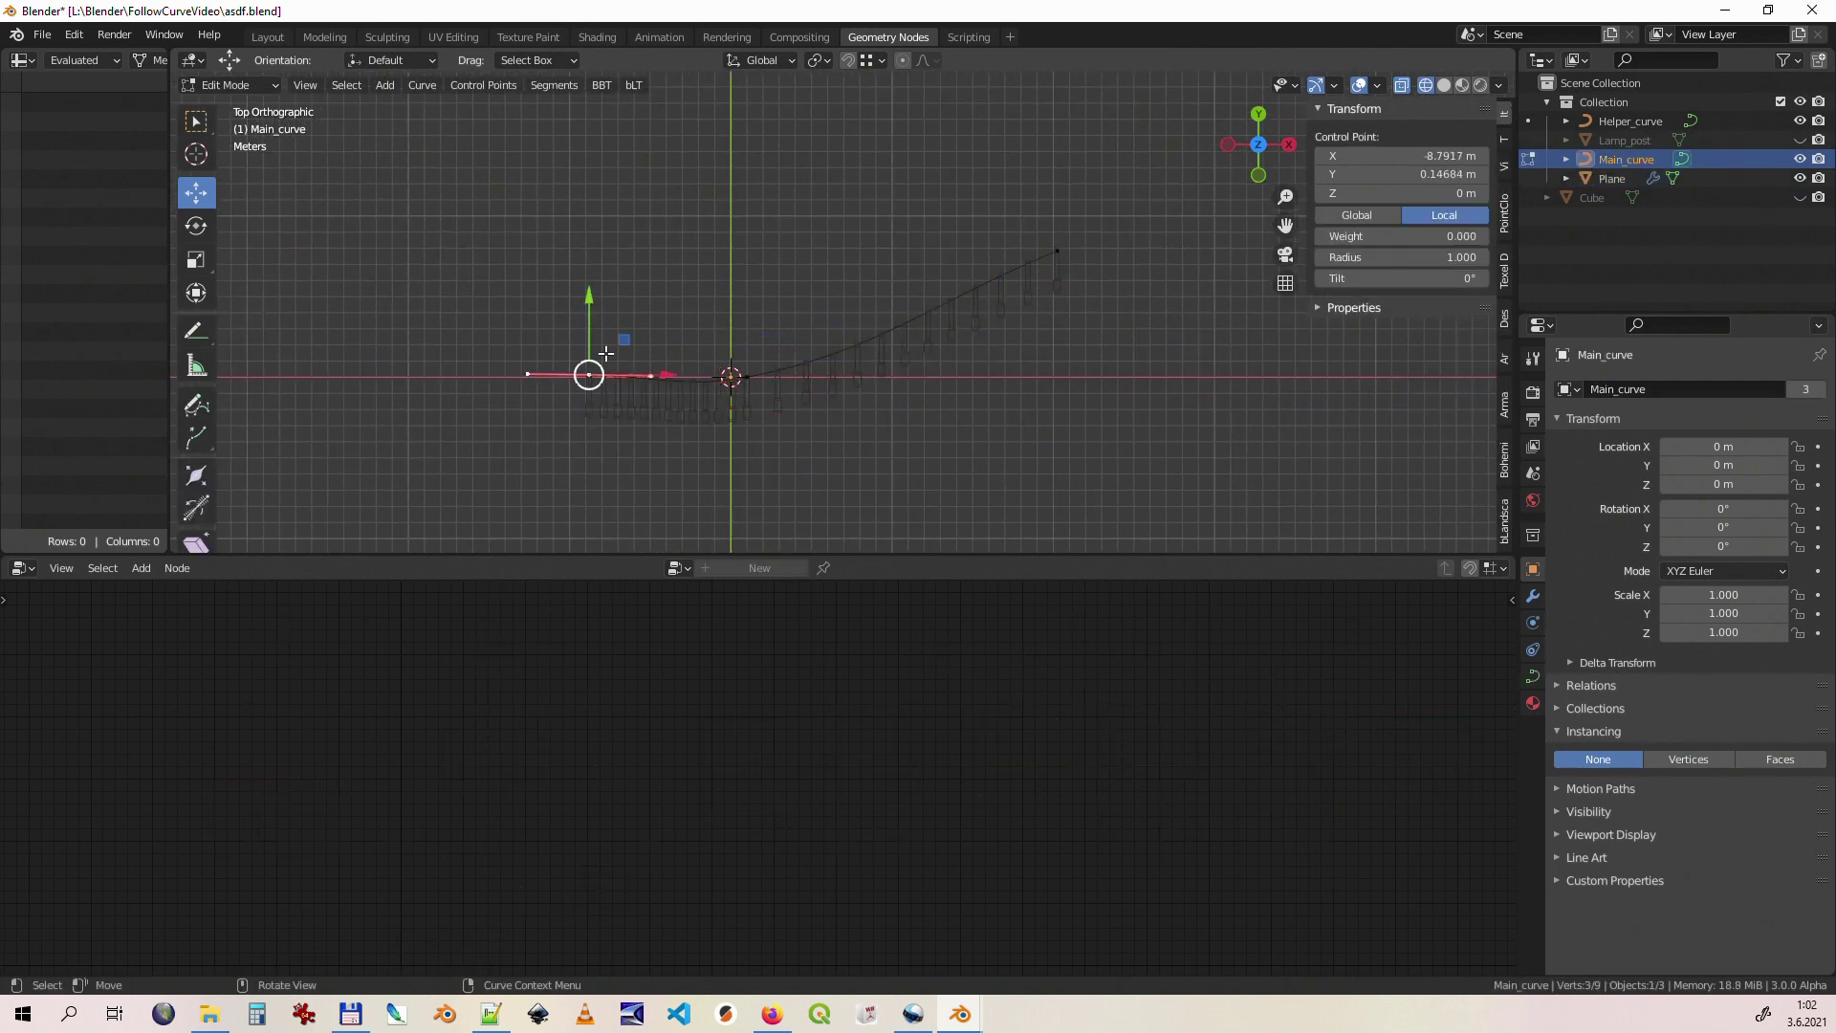
pyautogui.press('g')
pyautogui.click(481, 84)
pyautogui.press('g')
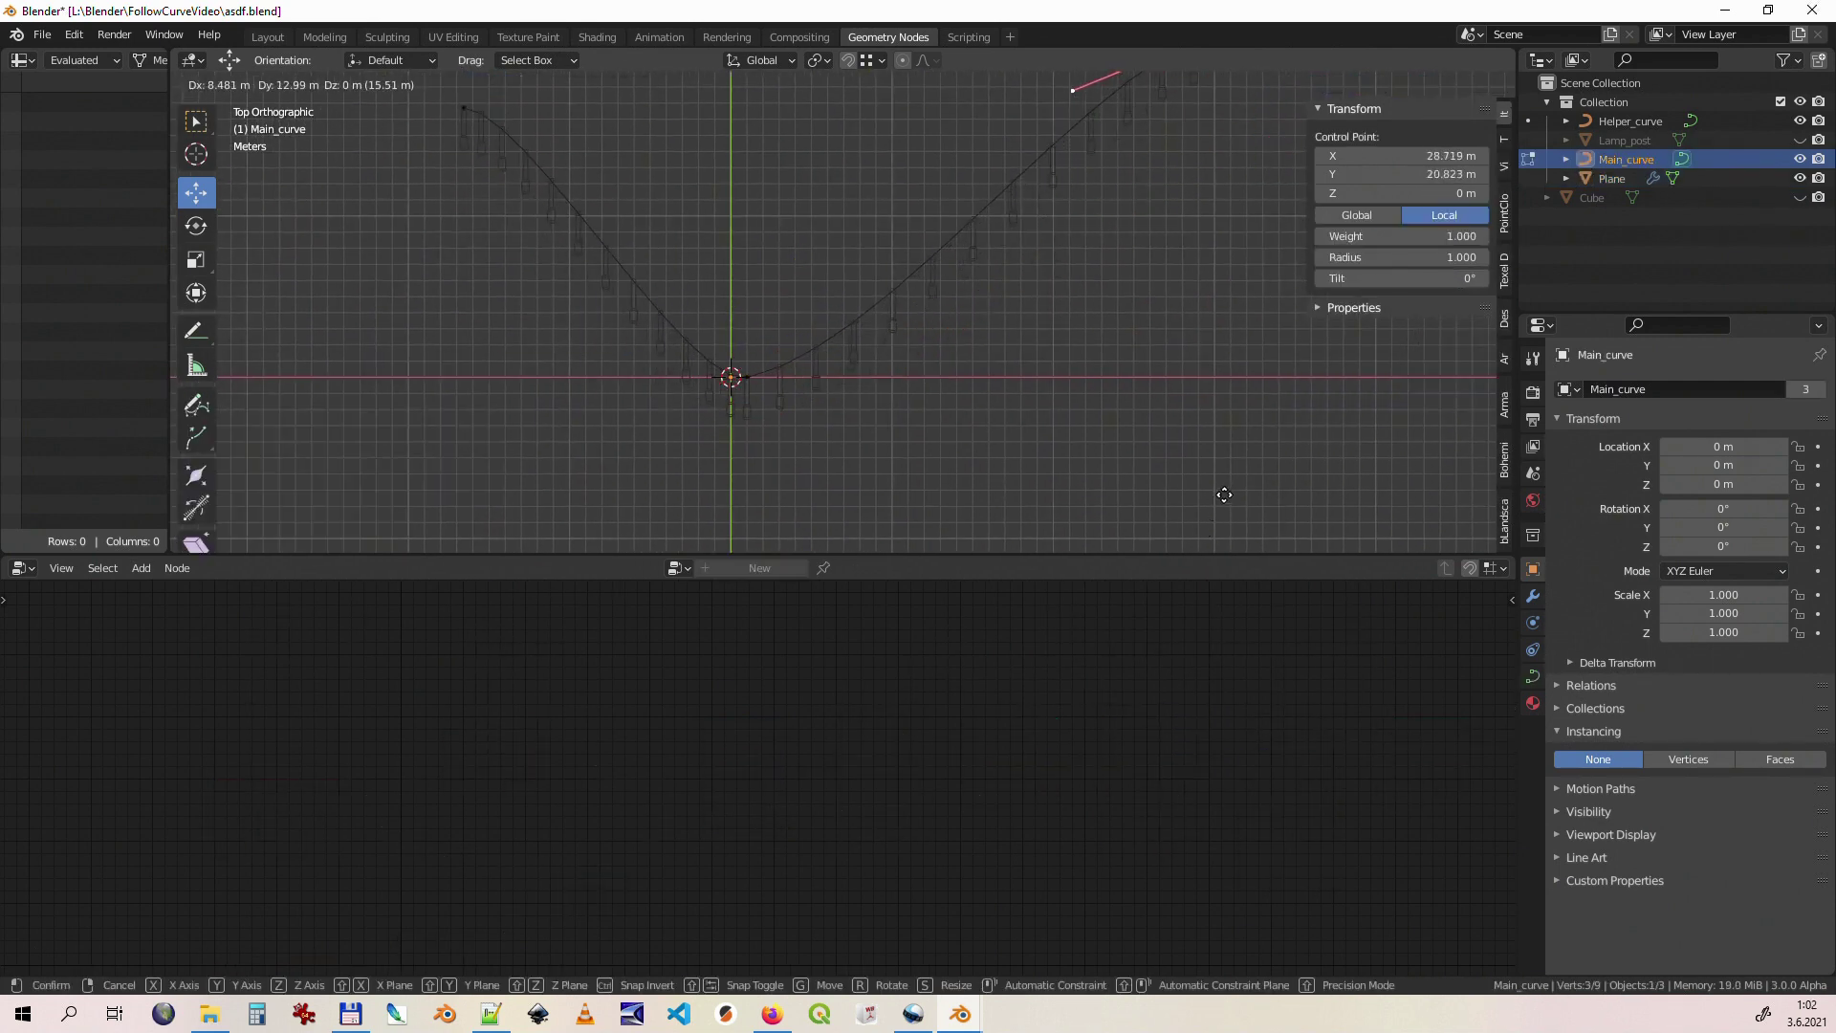
pyautogui.click(1347, 447)
pyautogui.keyDown('shift'); pyautogui.moveTo(1085, 315); pyautogui.dragTo(1029, 329, button='middle'); pyautogui.keyUp('shift')
pyautogui.press('Tab')
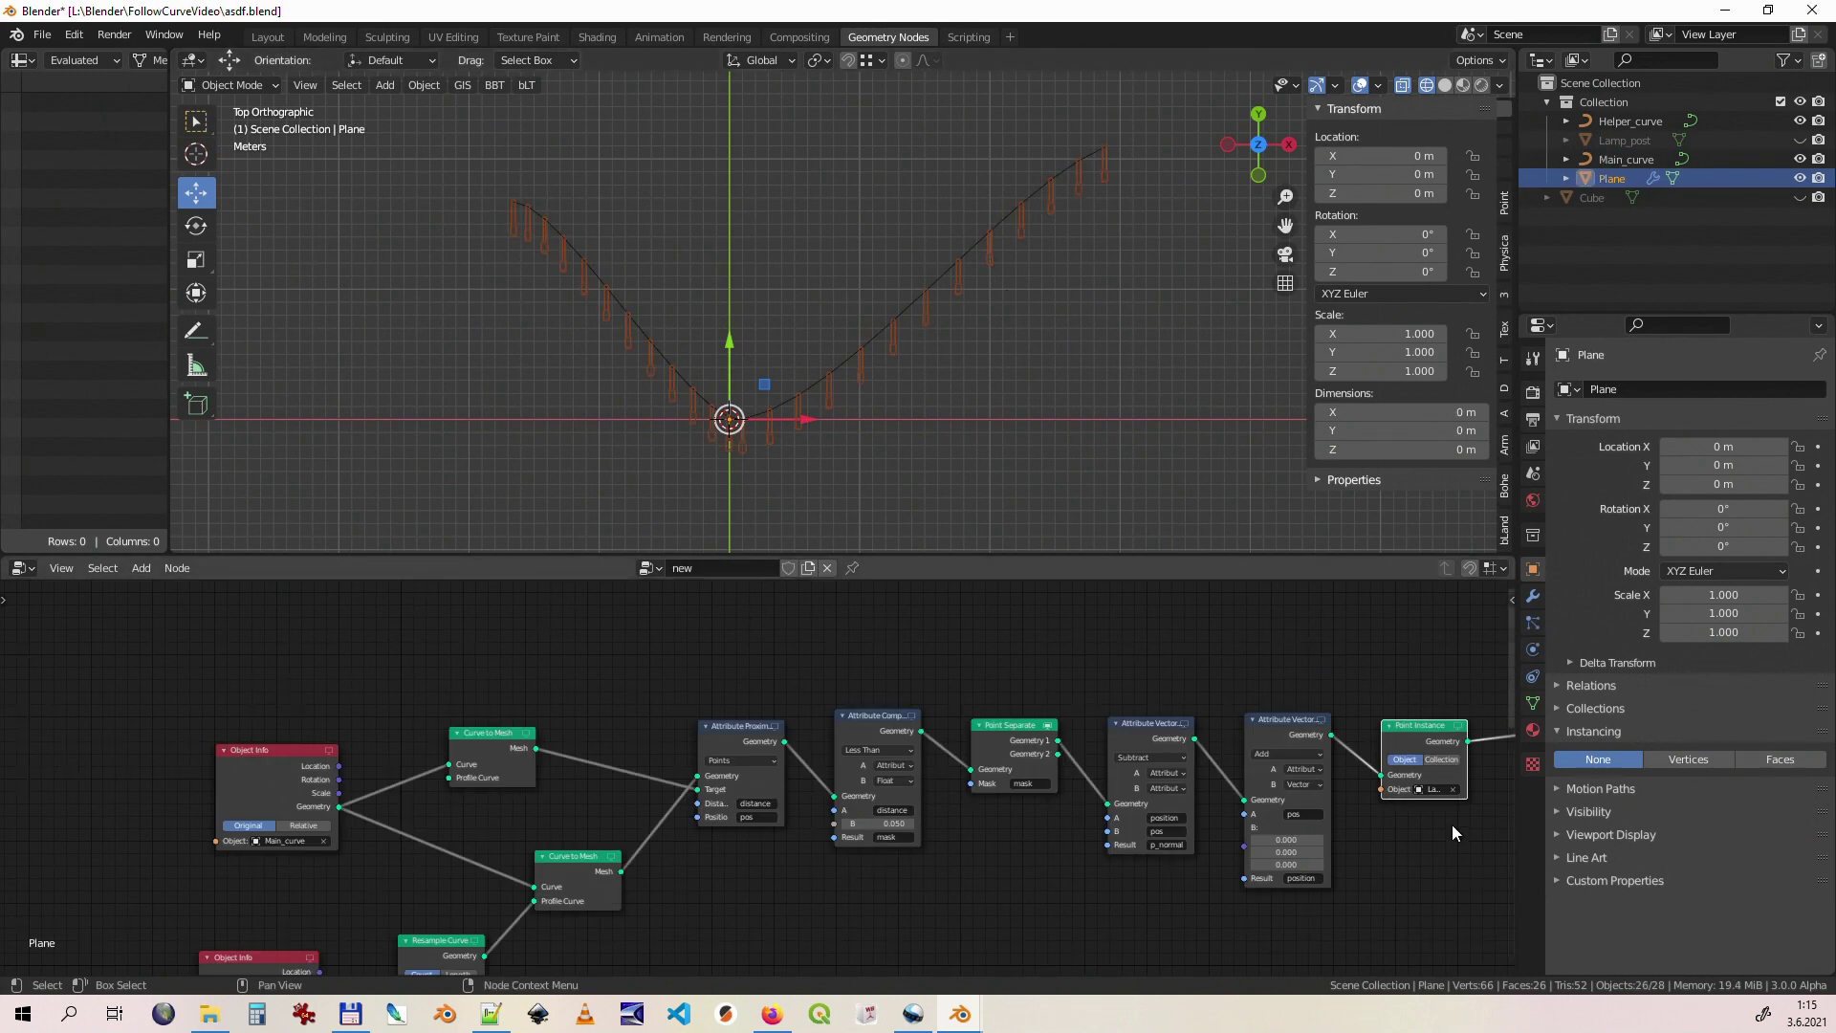
# Step: Insert an Align Rotation to Vector node on the Y axis, driven by the p_normal attribute
pyautogui.moveTo(1452, 824); pyautogui.dragTo(1186, 805, button='middle')
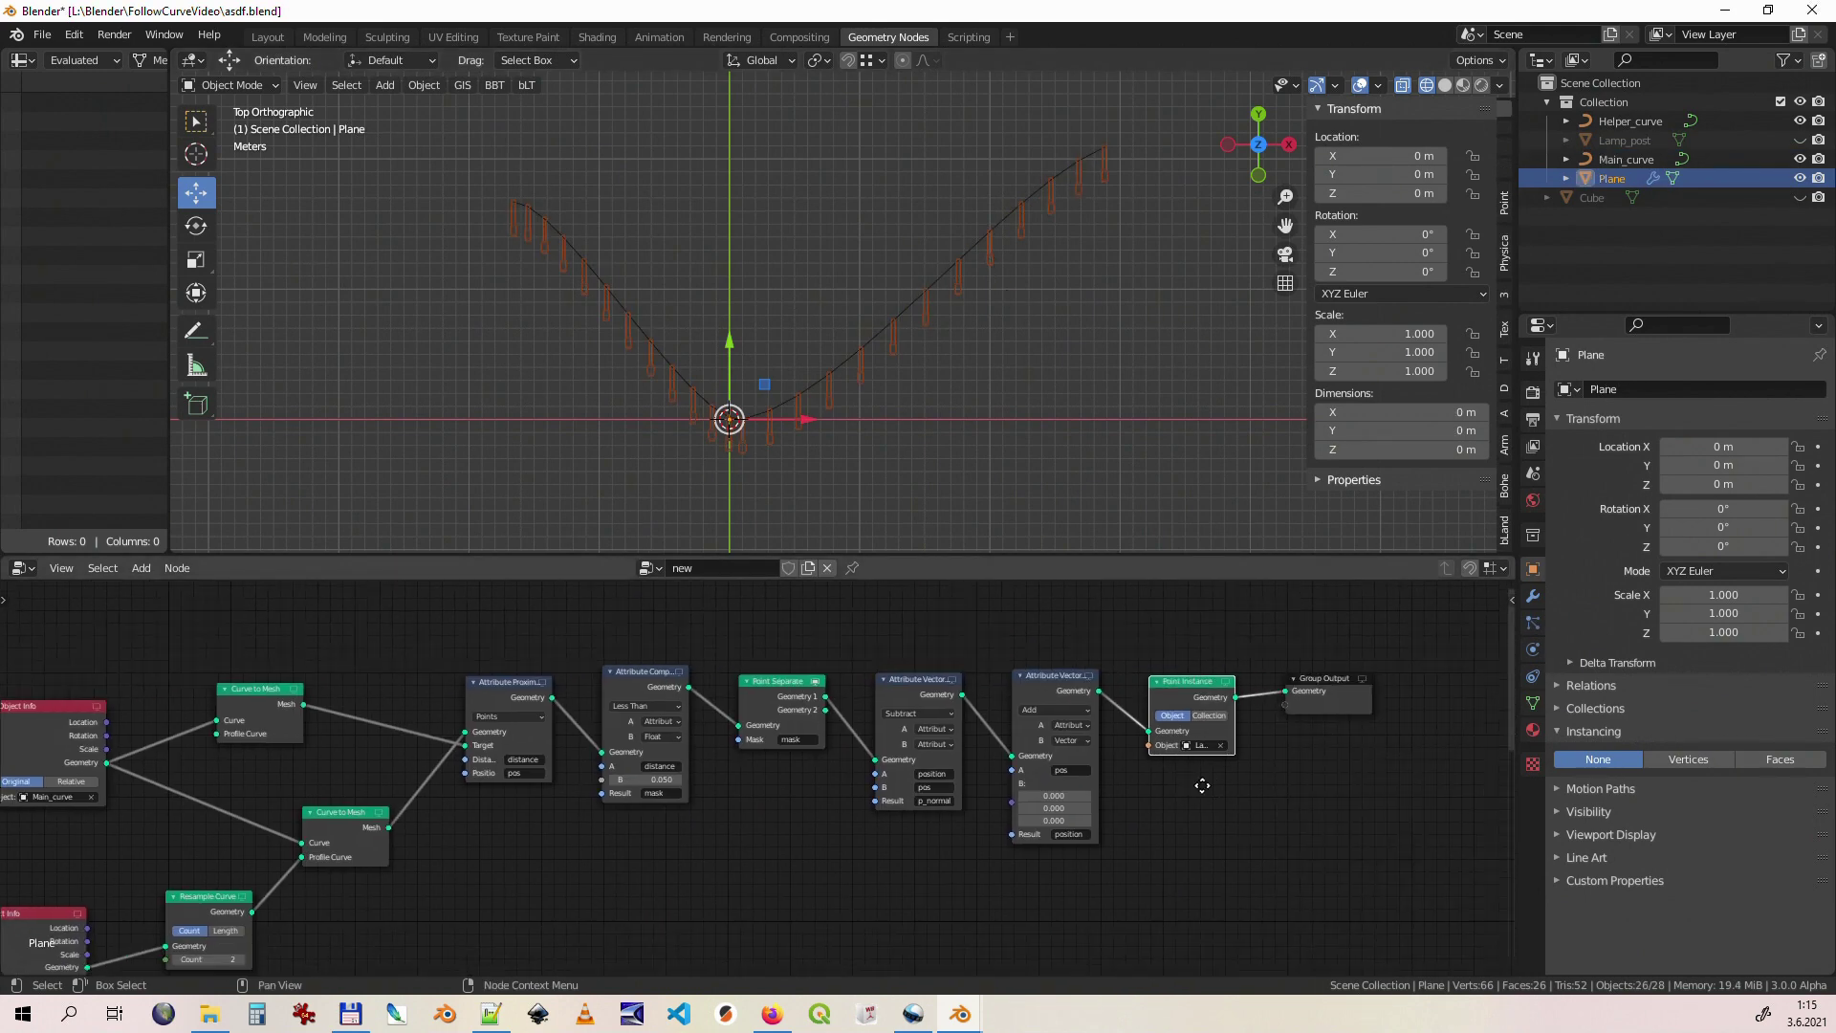
pyautogui.hotkey('shift', 'a')
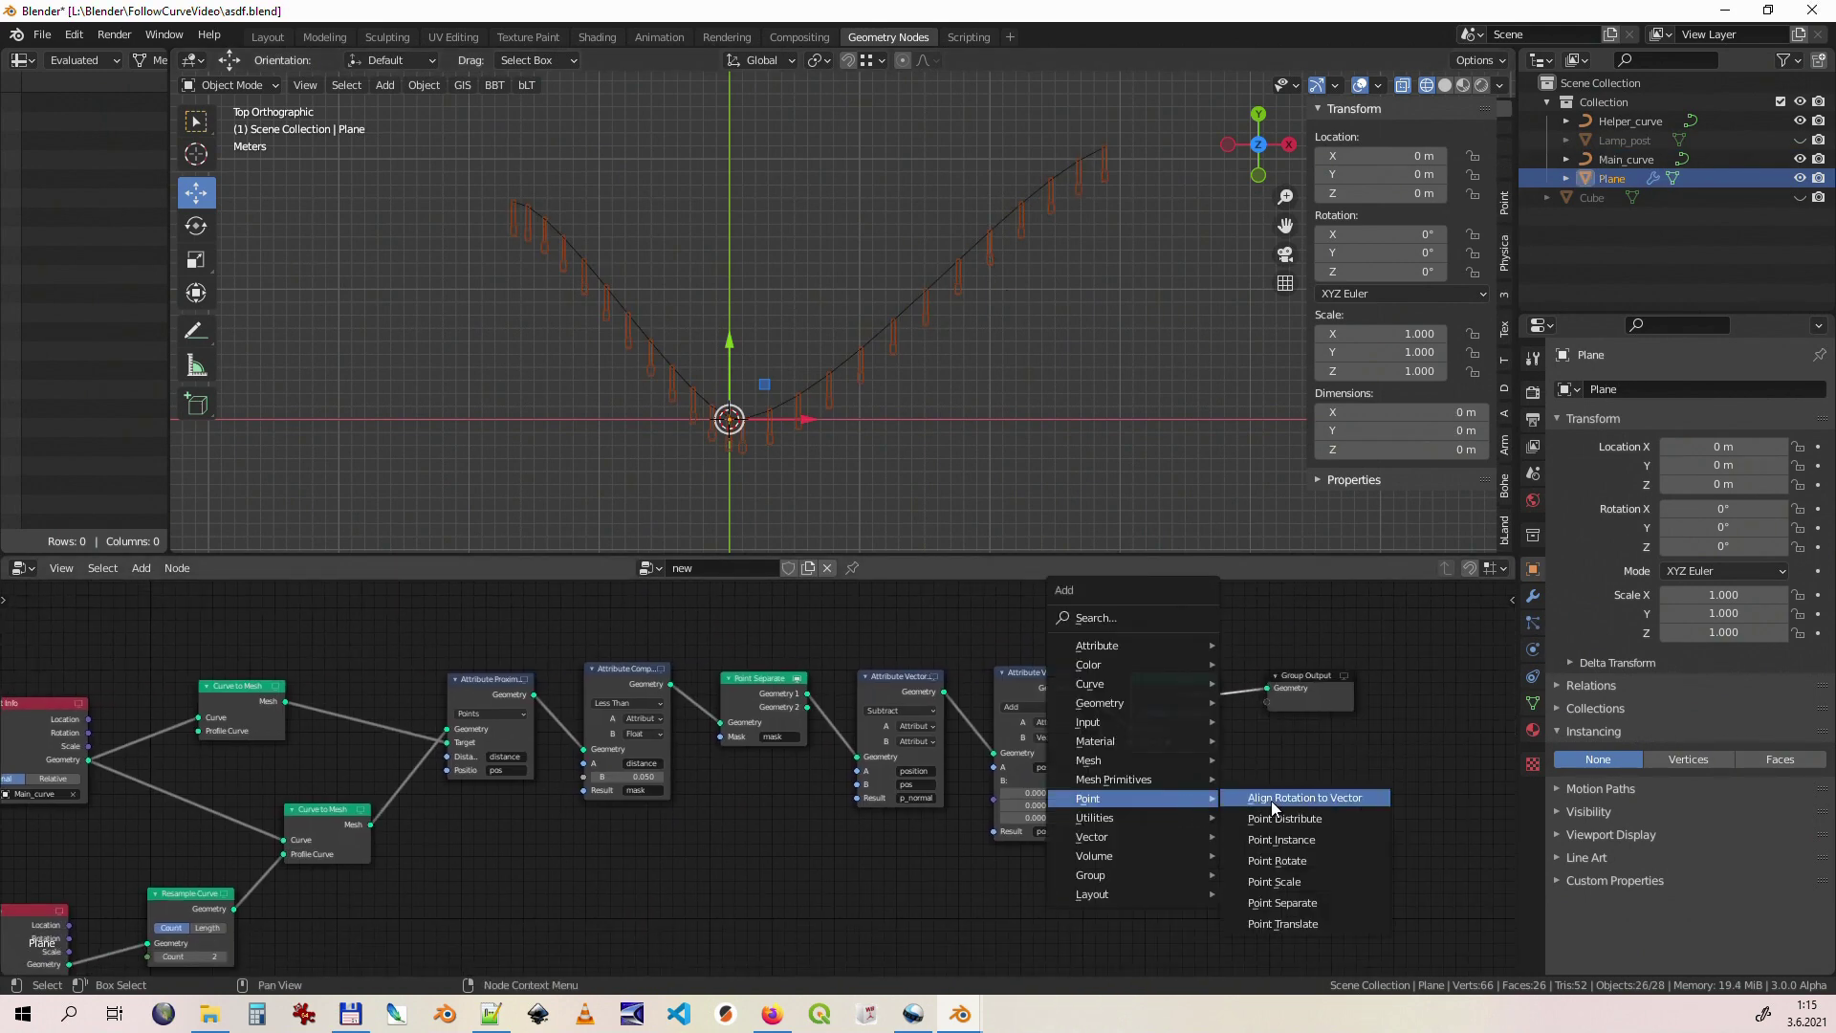
pyautogui.click(1304, 798)
pyautogui.click(1086, 675)
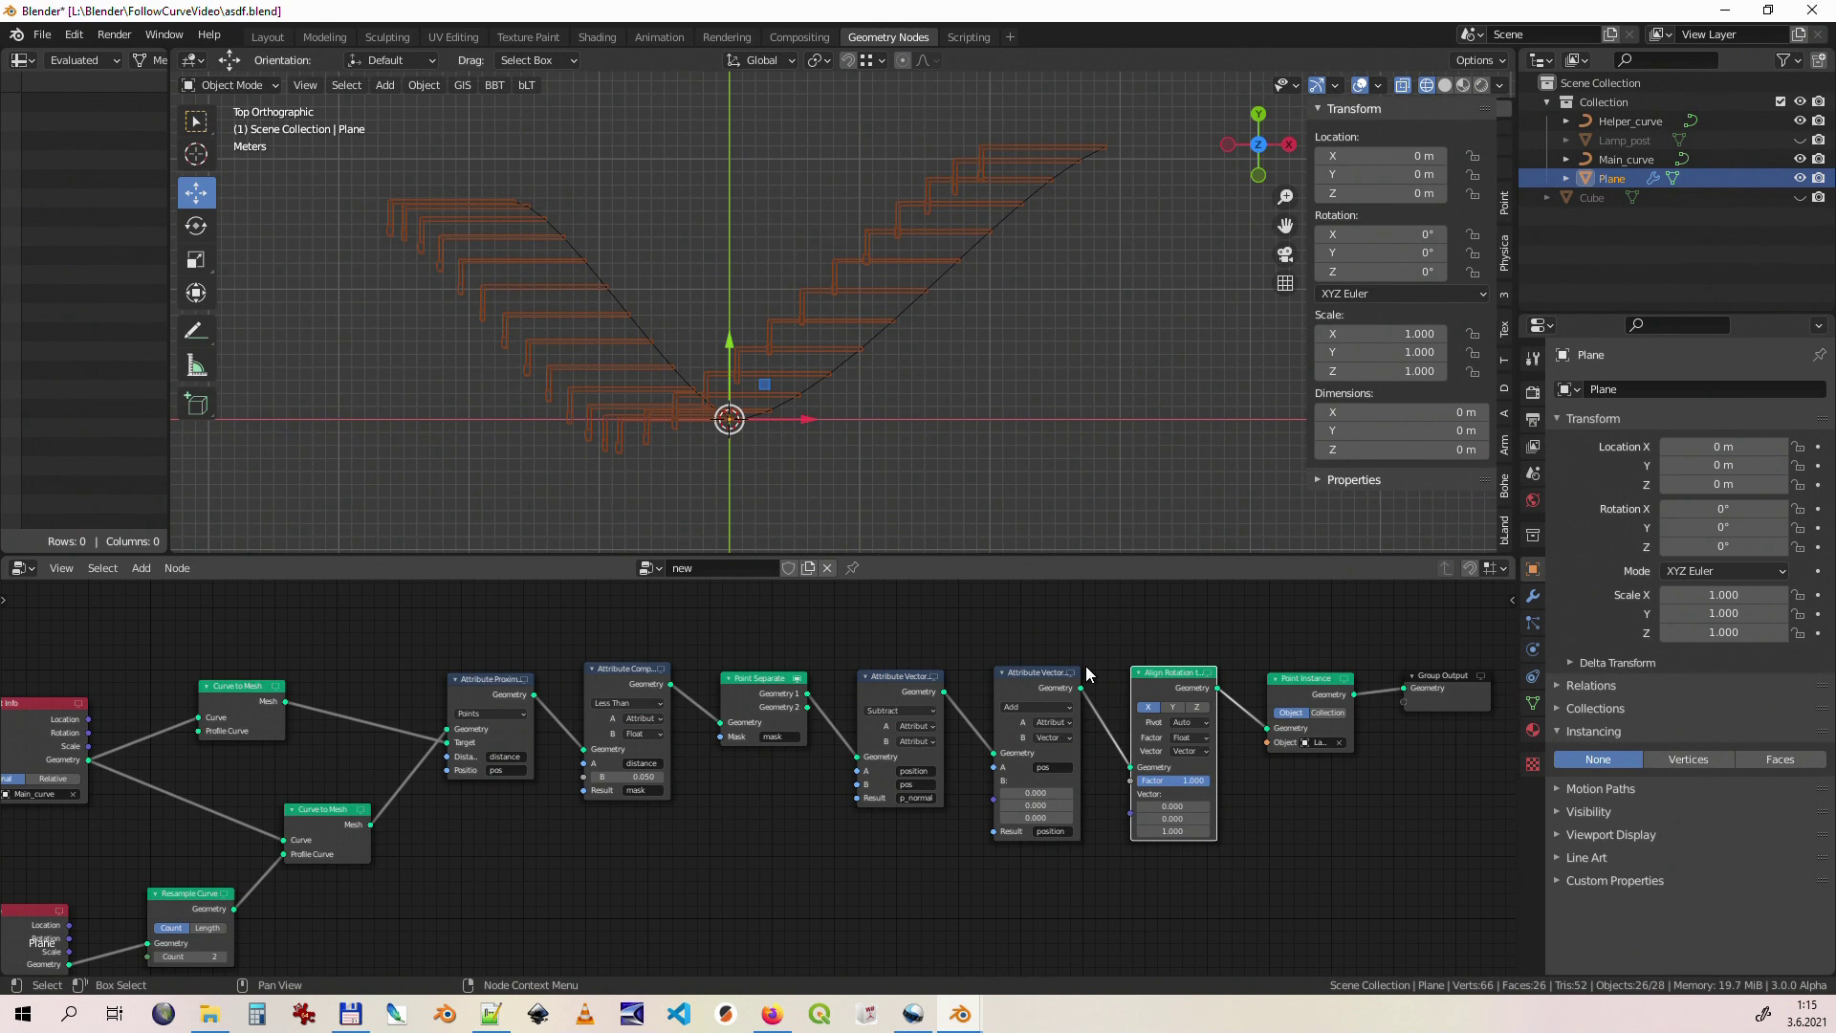
pyautogui.click(1175, 709)
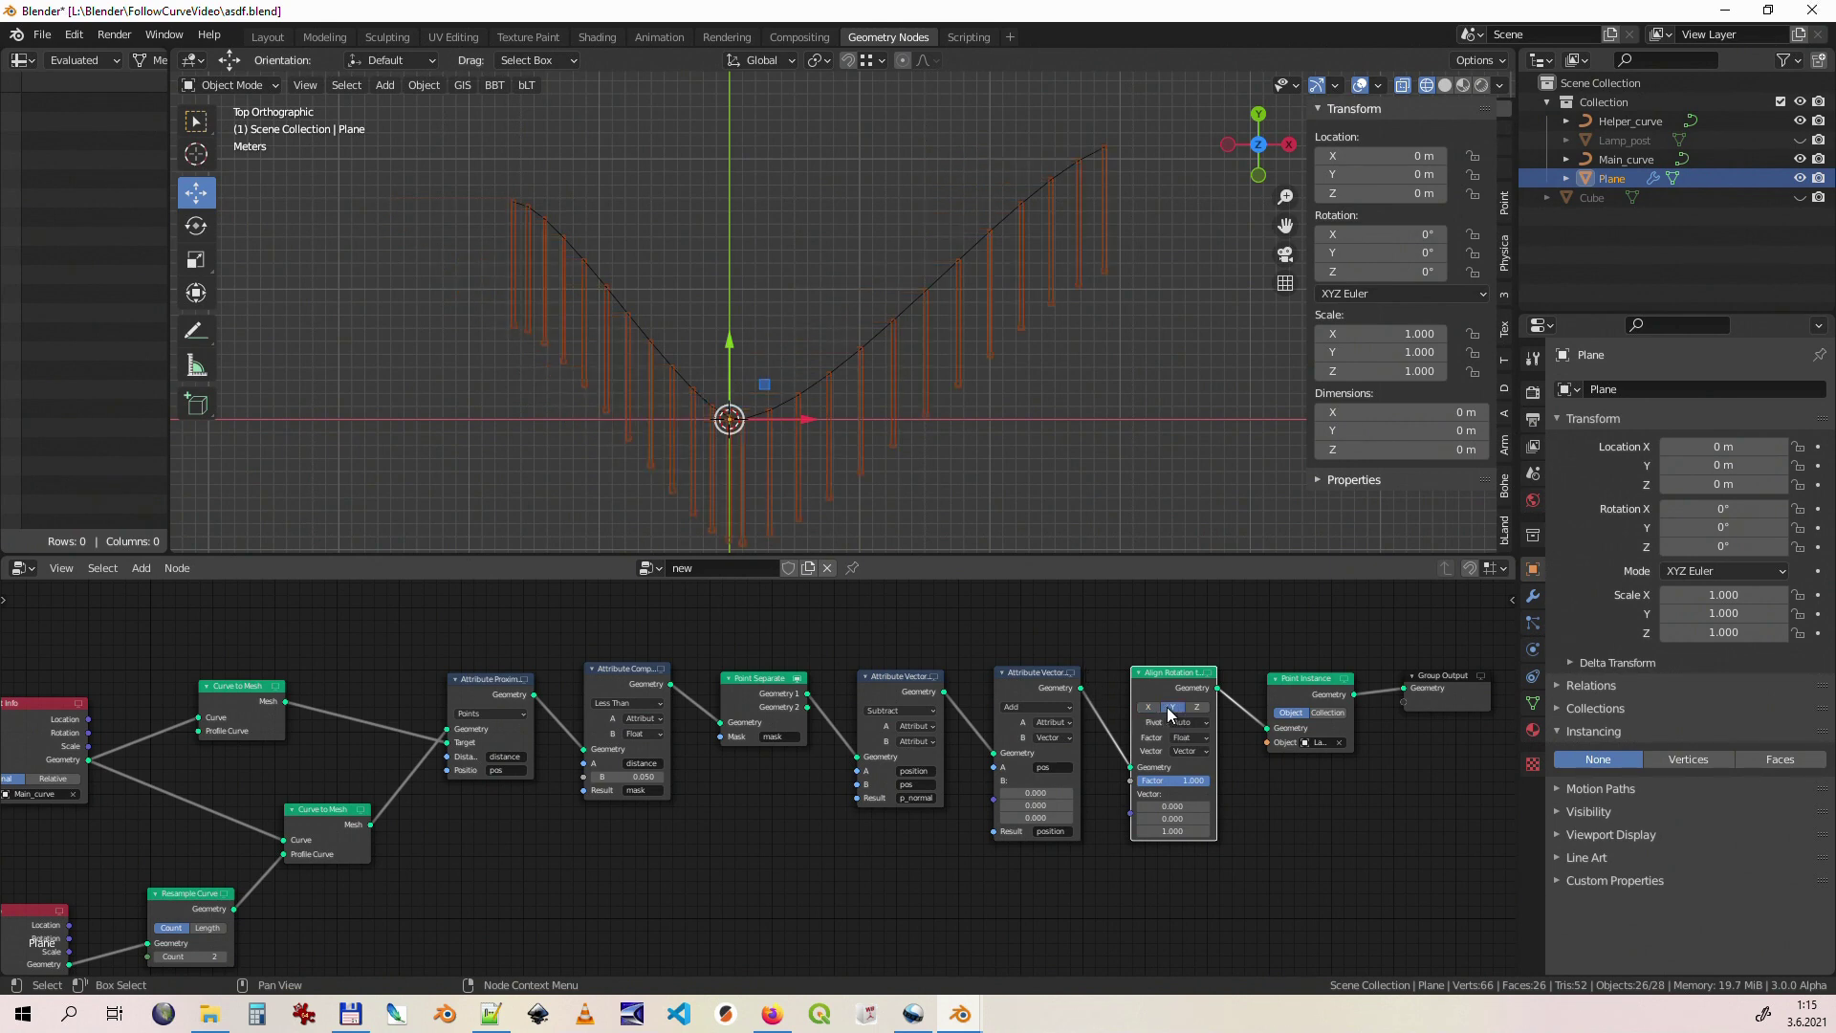
pyautogui.click(1183, 758)
pyautogui.click(1197, 770)
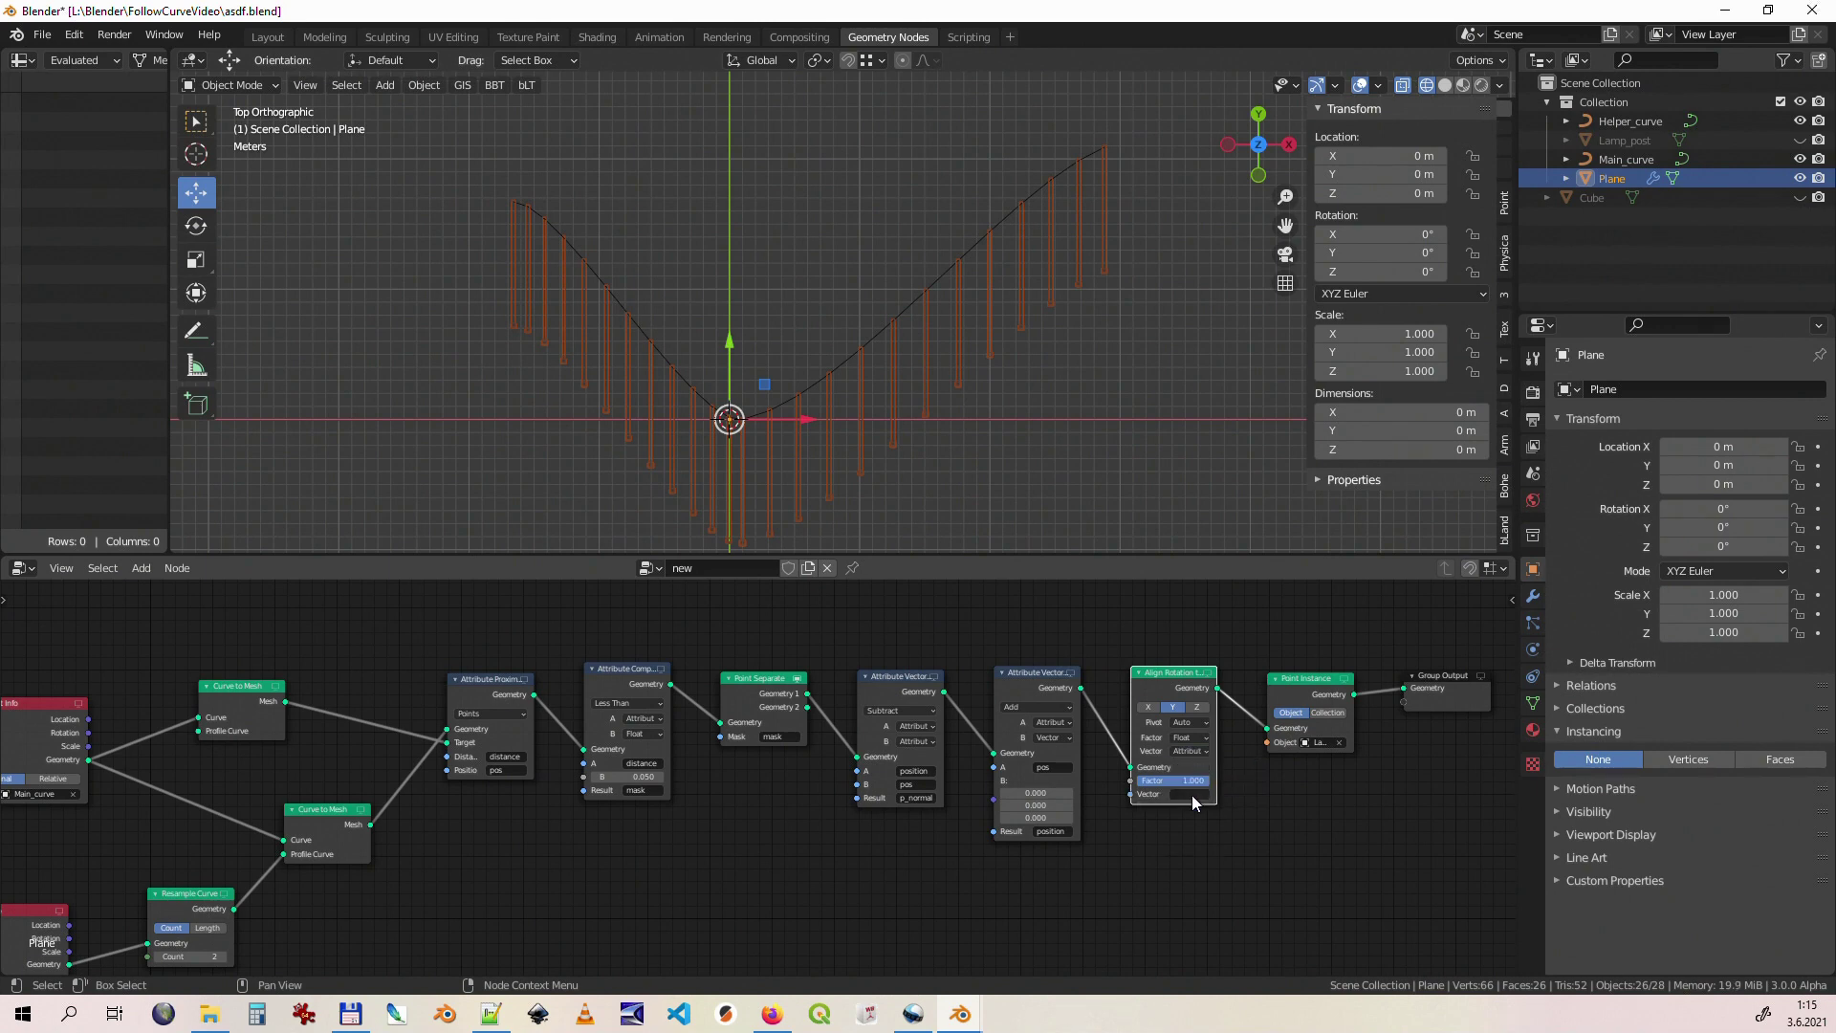
pyautogui.click(1187, 796)
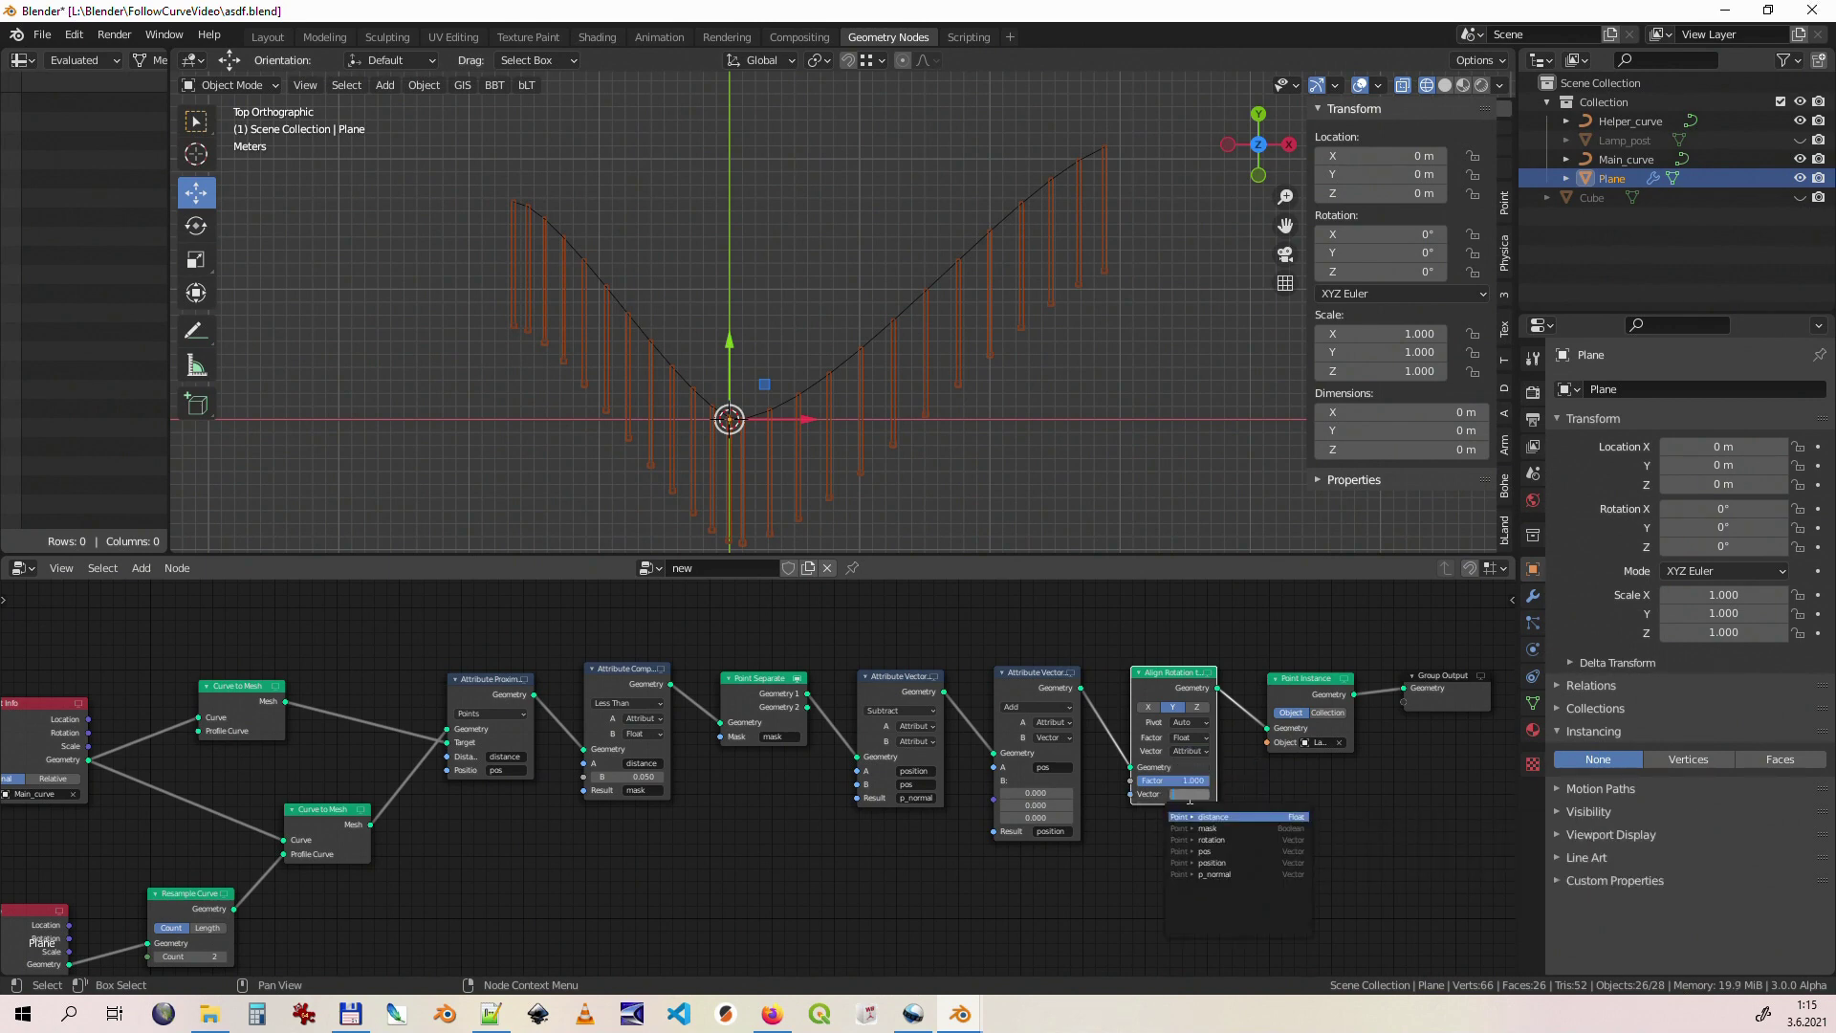
pyautogui.click(1203, 876)
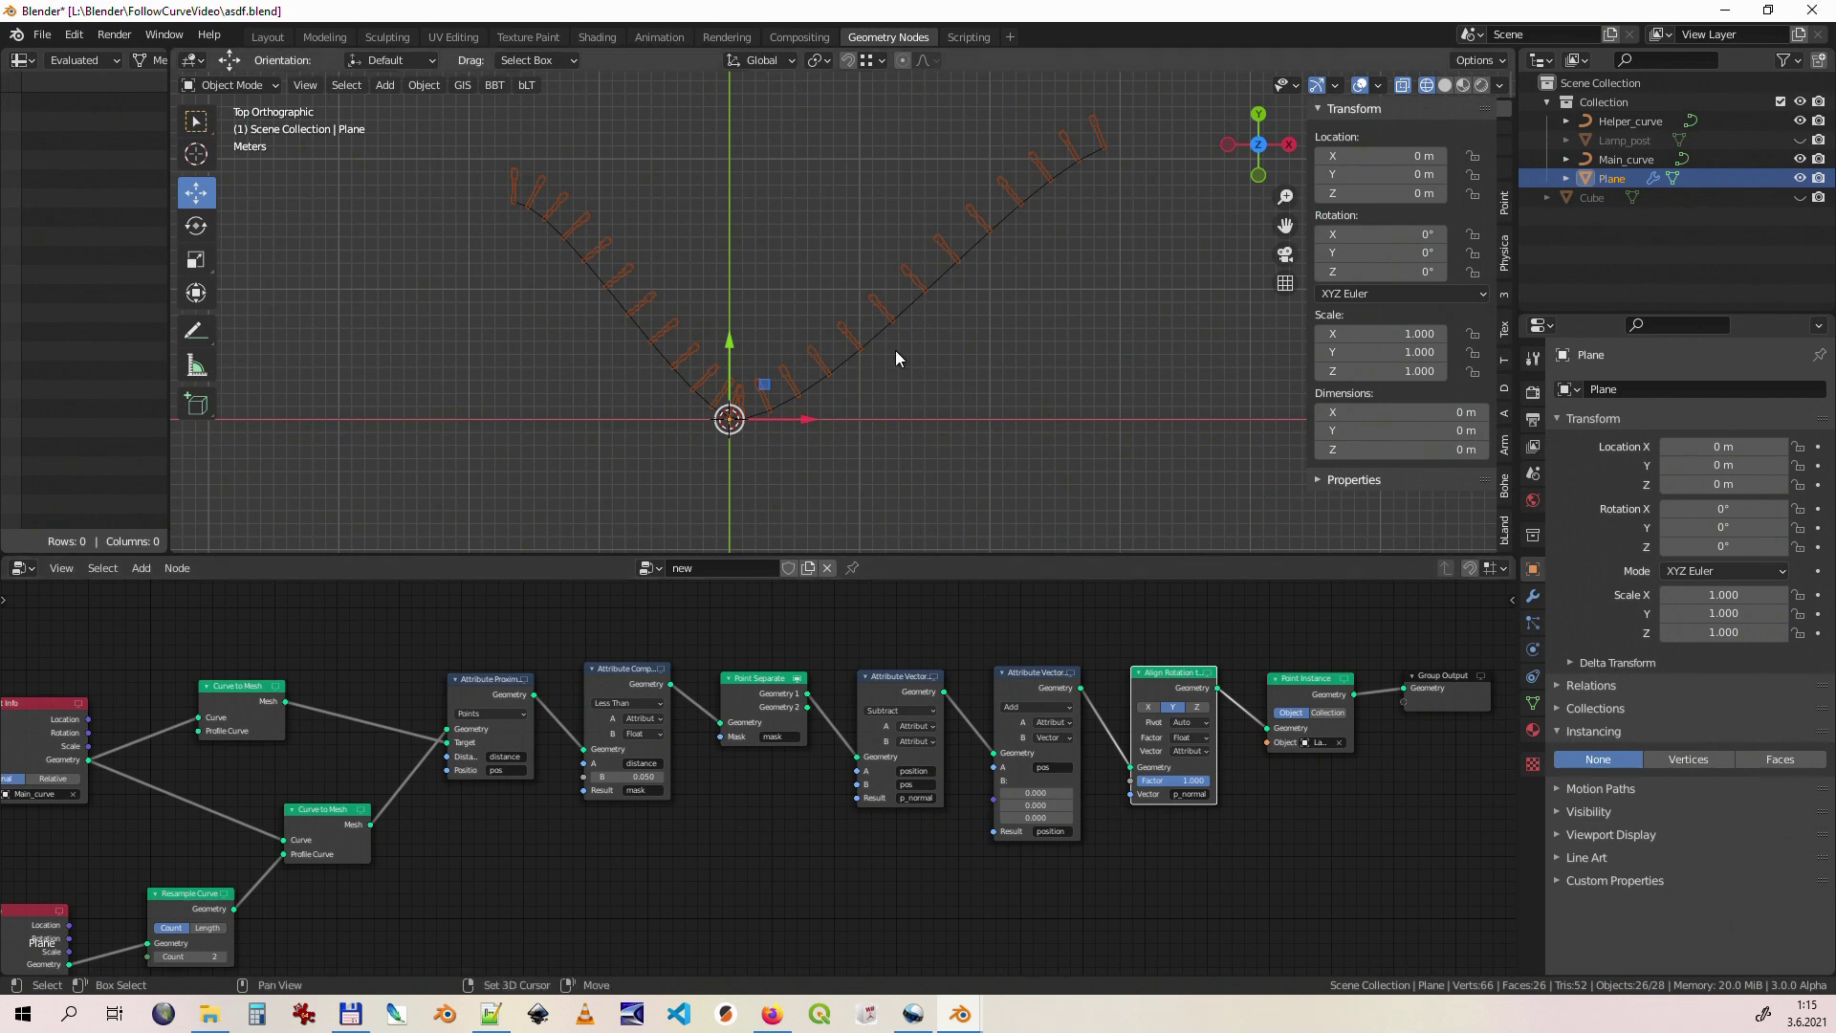
# Step: Sketch an arrow showing which way the posts face, then set the subtraction's input A to pos
pyautogui.keyDown('shift'); pyautogui.moveTo(895, 357); pyautogui.dragTo(936, 405, button='middle'); pyautogui.keyUp('shift')
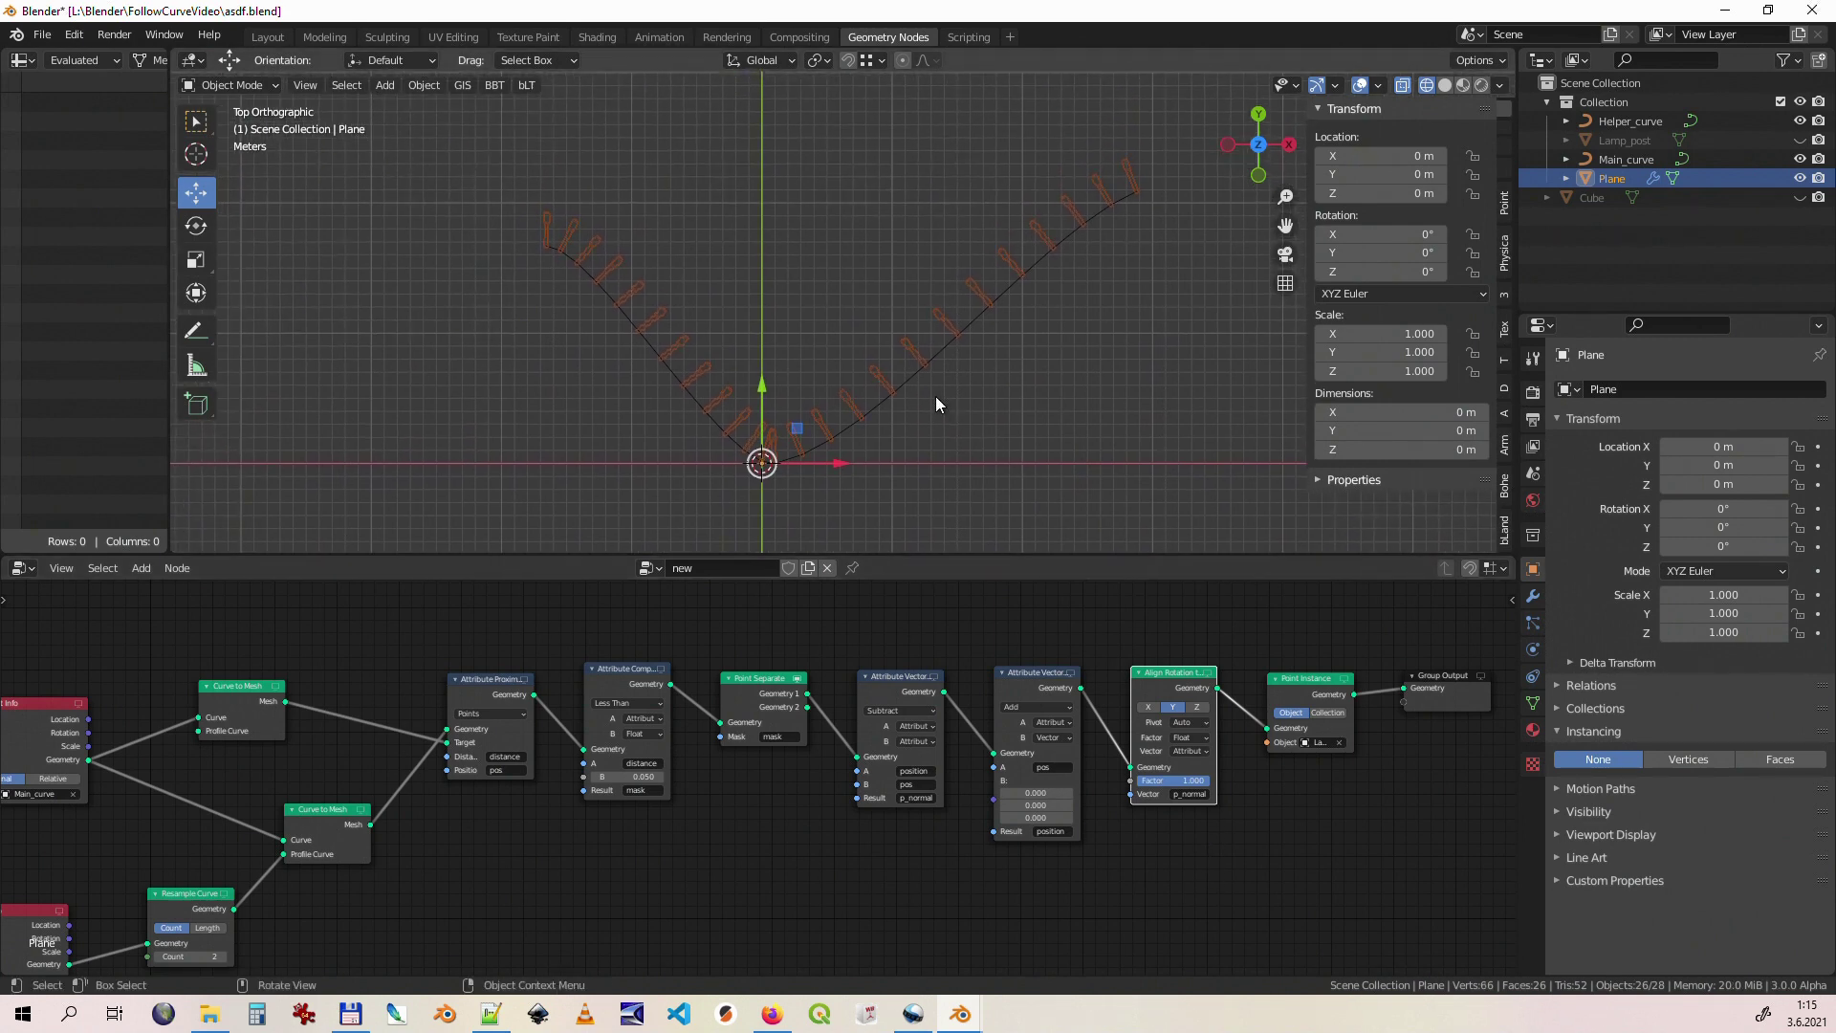
pyautogui.hotkey('shift', 'space')
pyautogui.press('d')
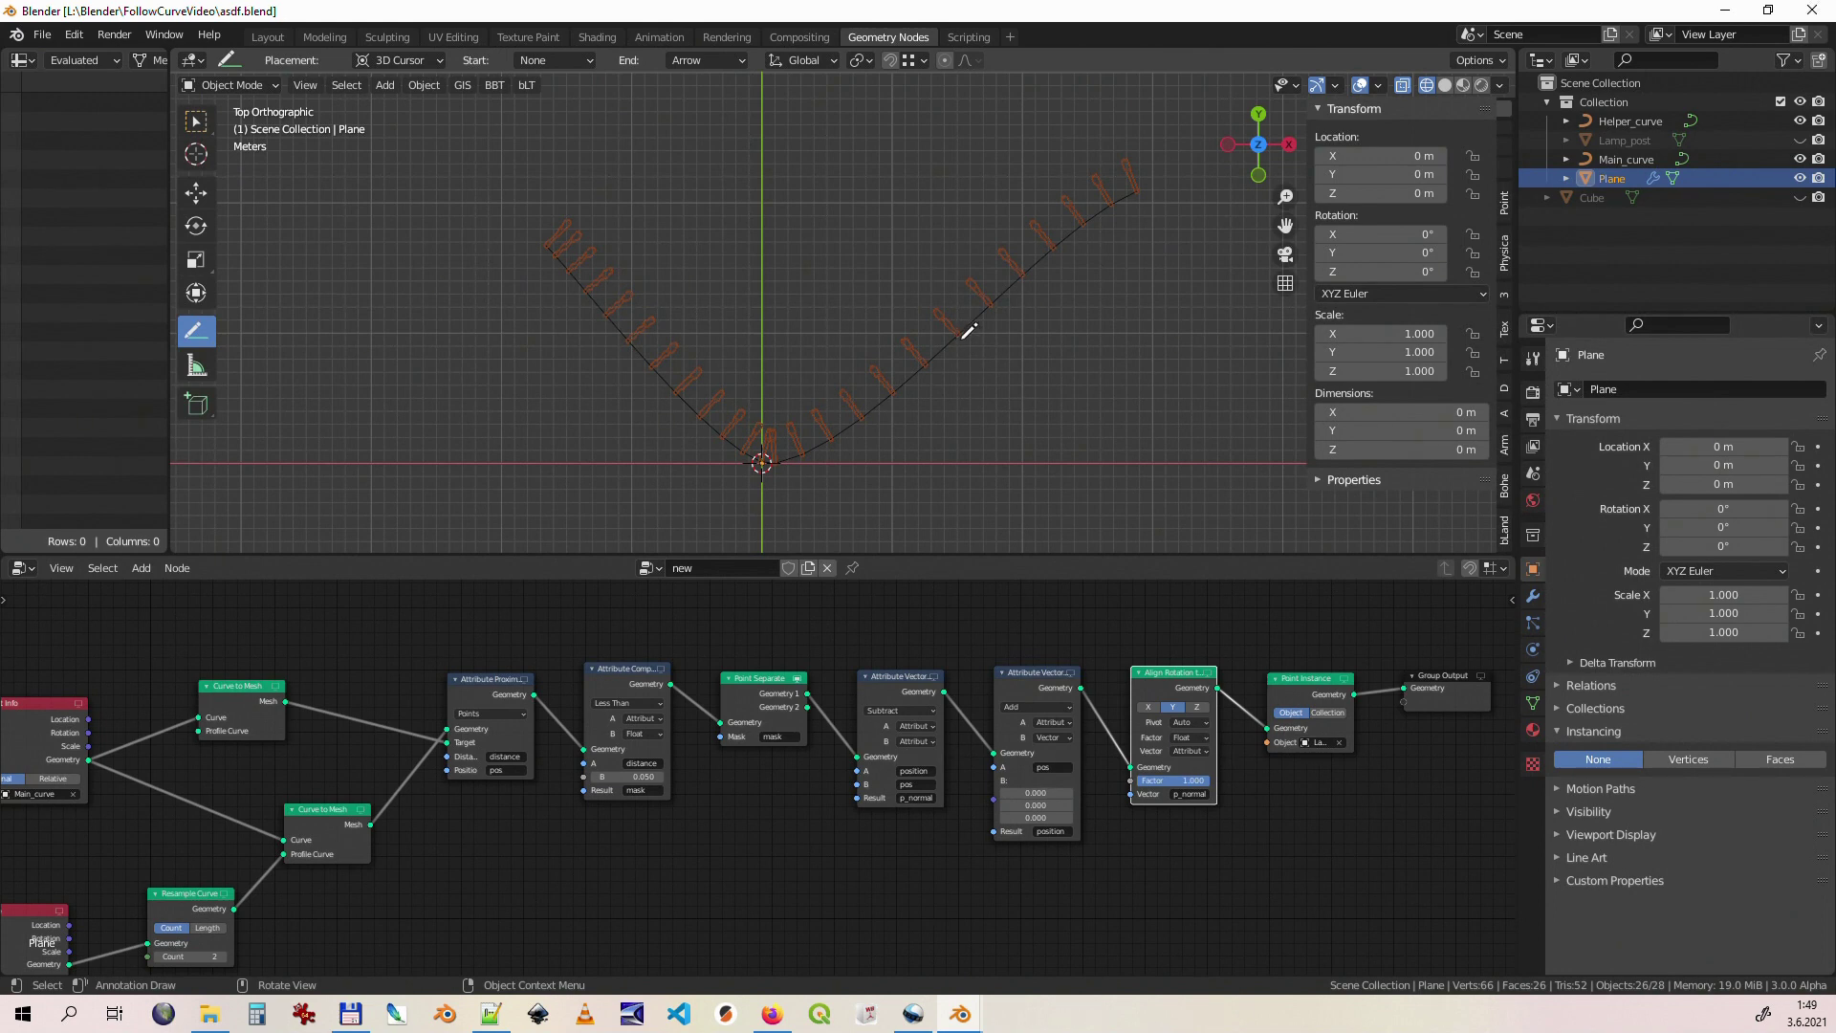
pyautogui.moveTo(958, 343); pyautogui.dragTo(991, 382)
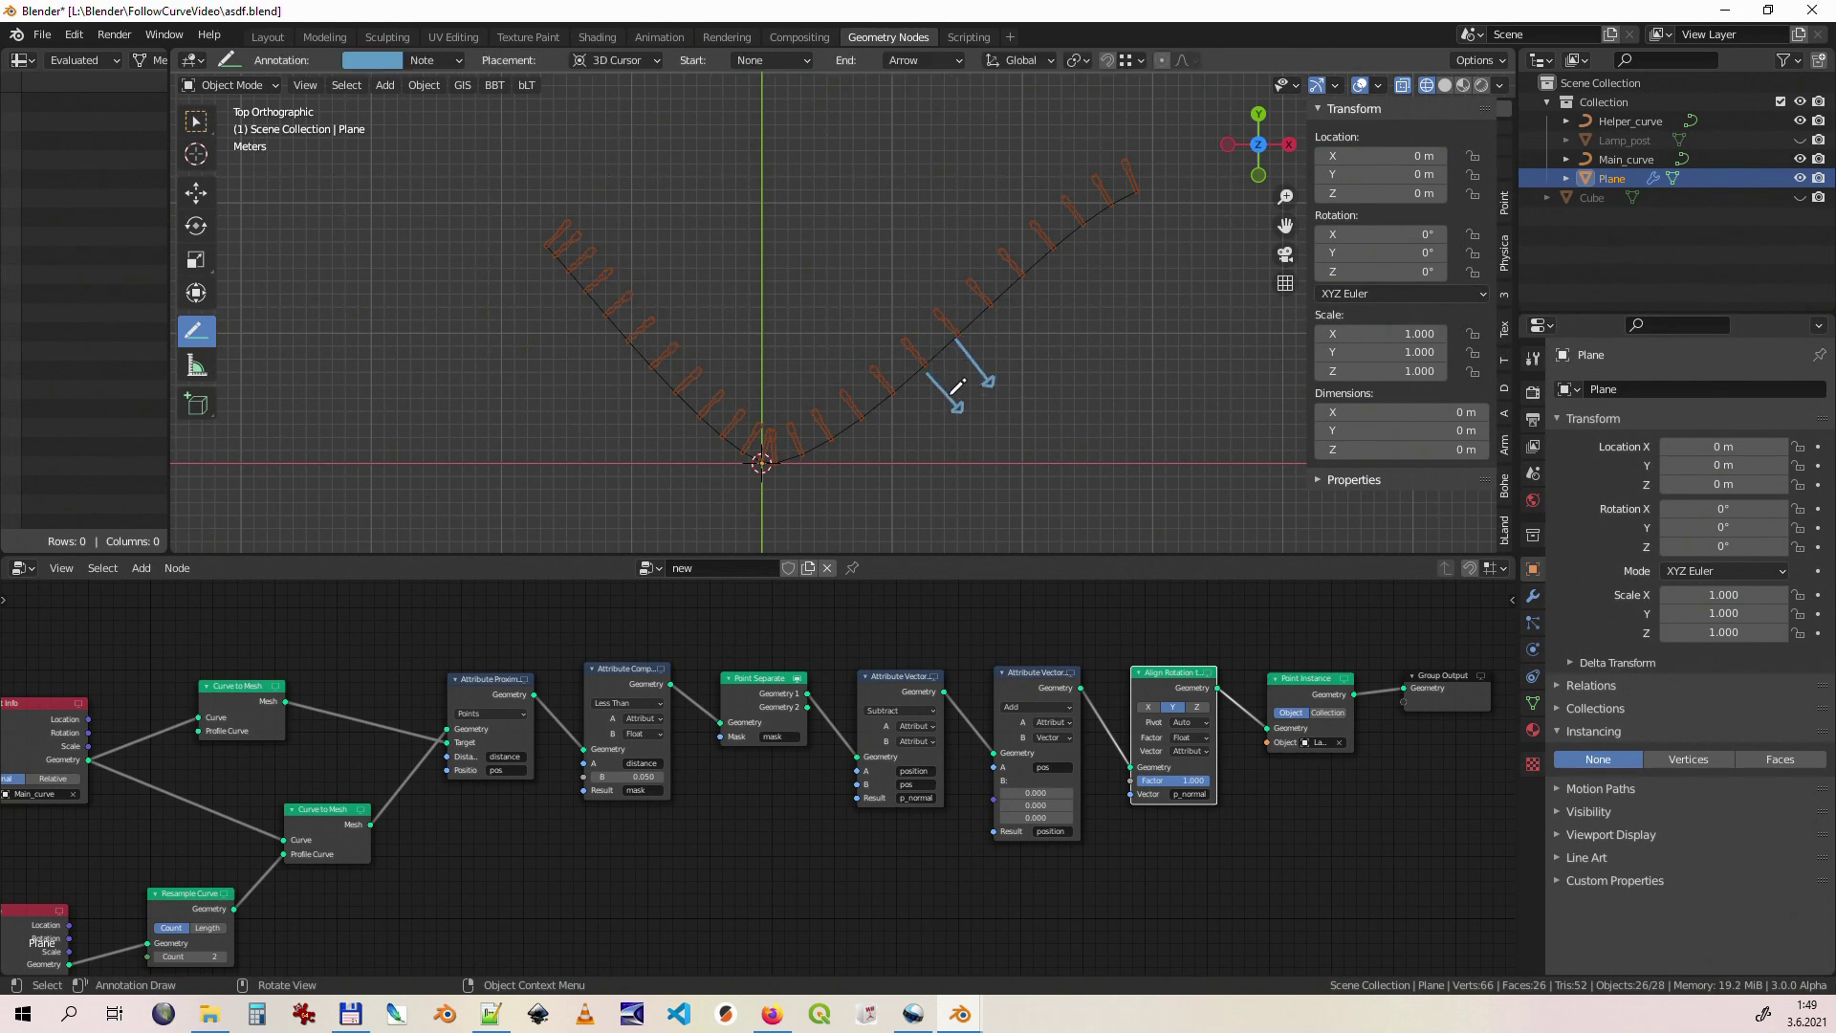
pyautogui.click(910, 771)
pyautogui.click(932, 818)
# Step: Set the vector subtraction's input B to position and view the lamppost row
pyautogui.click(926, 784)
pyautogui.click(944, 840)
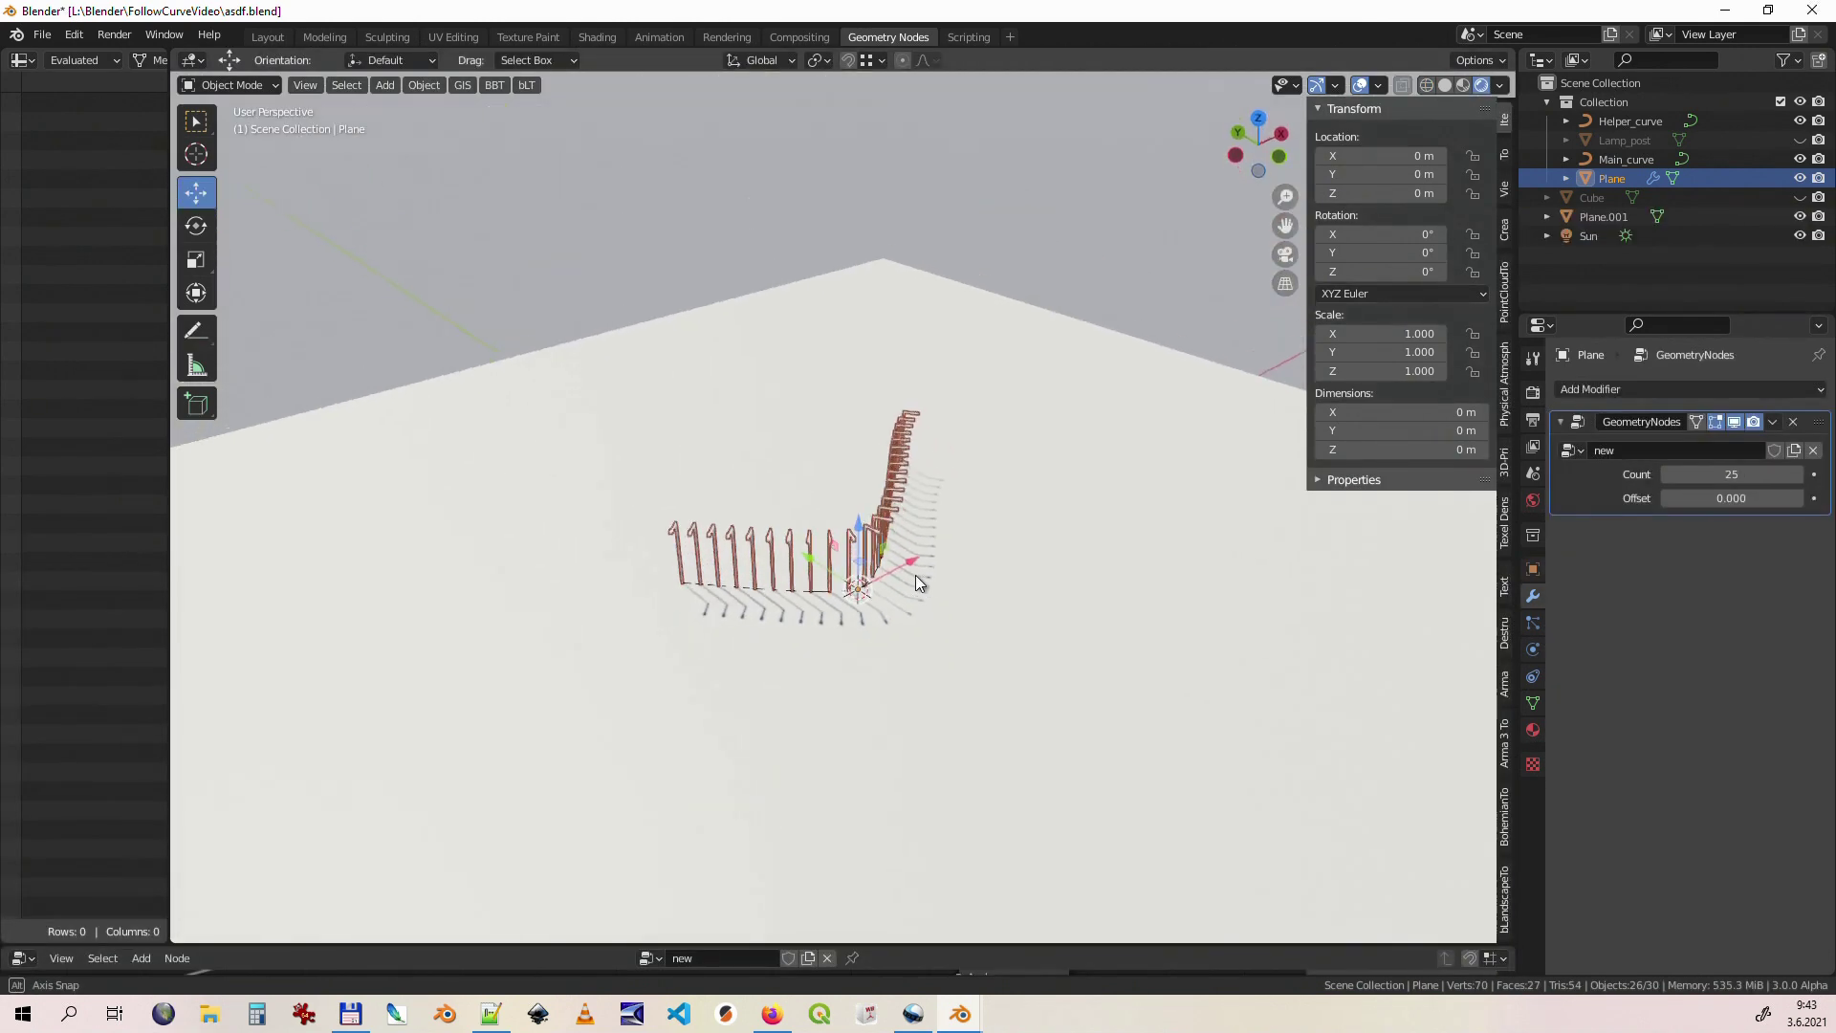
pyautogui.moveTo(915, 575)
pyautogui.mouseDown(button='middle')
pyautogui.moveTo(885, 564)
pyautogui.moveTo(1044, 610)
pyautogui.mouseUp(button='middle')
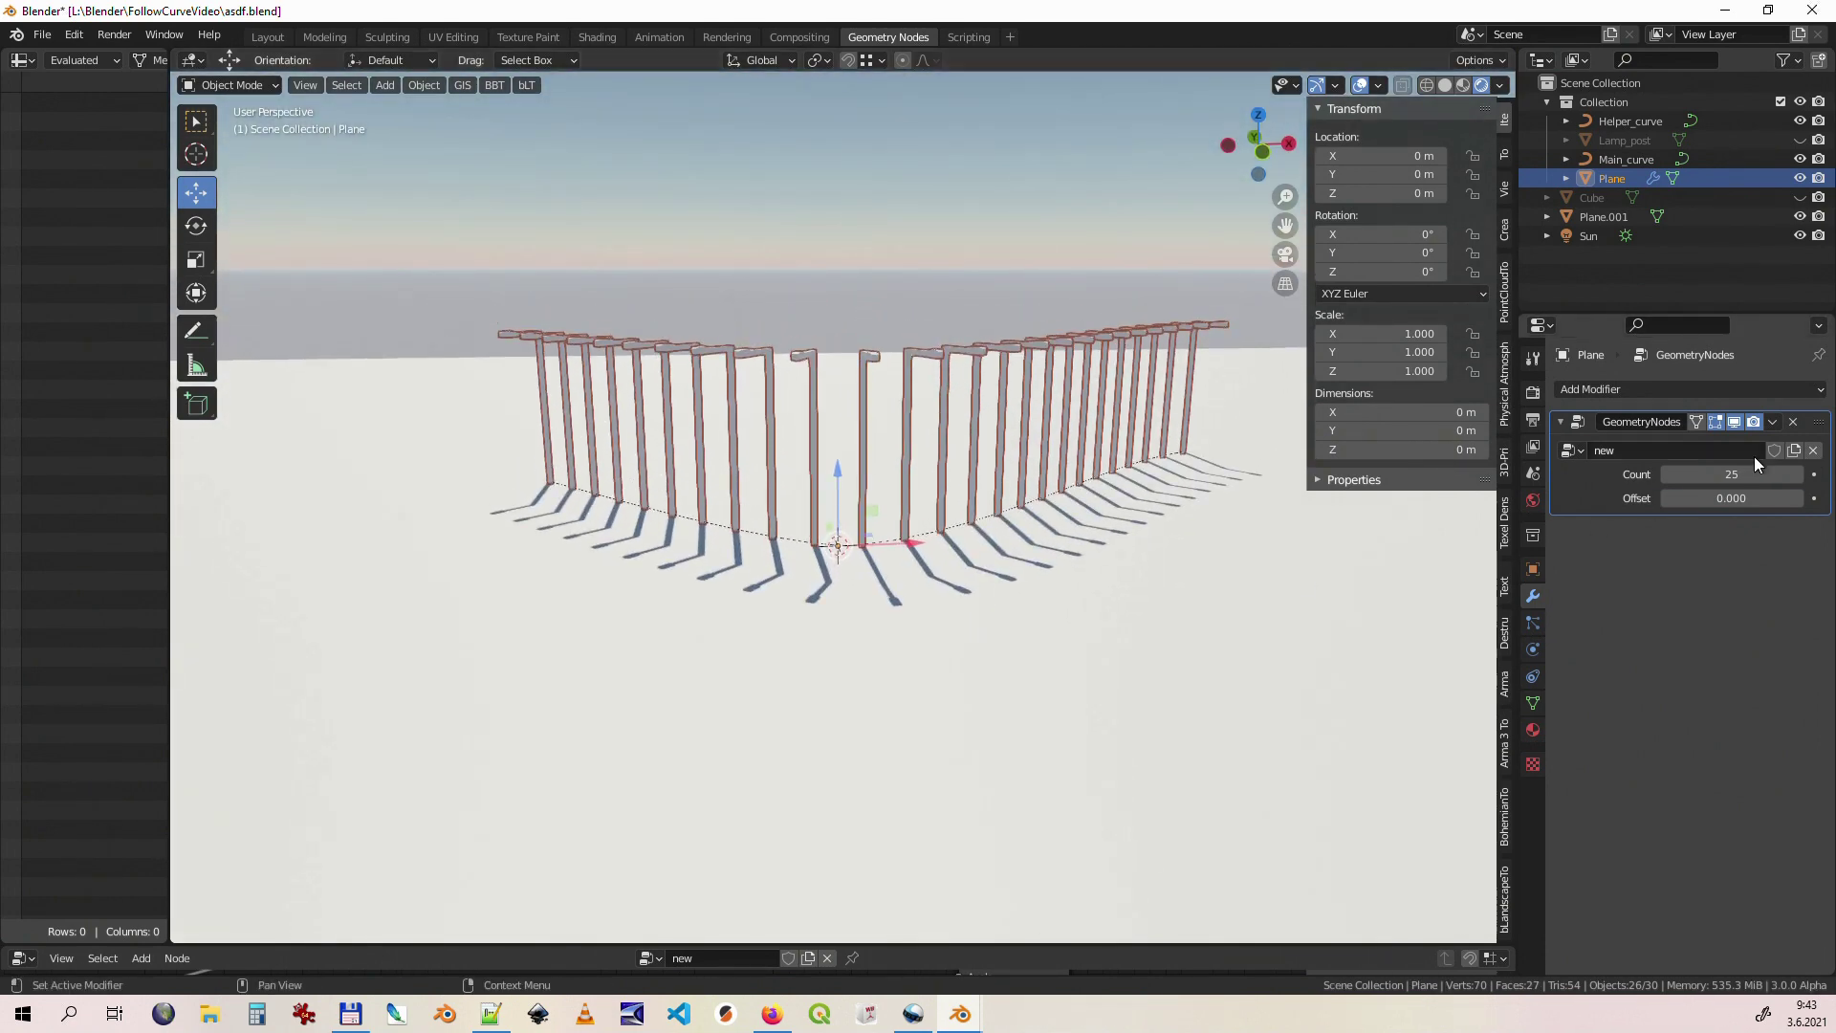
# Step: Set the lamppost Count to 15 and shift them along the curve with Offset -81.25
pyautogui.moveTo(1731, 474); pyautogui.dragTo(1664, 475)
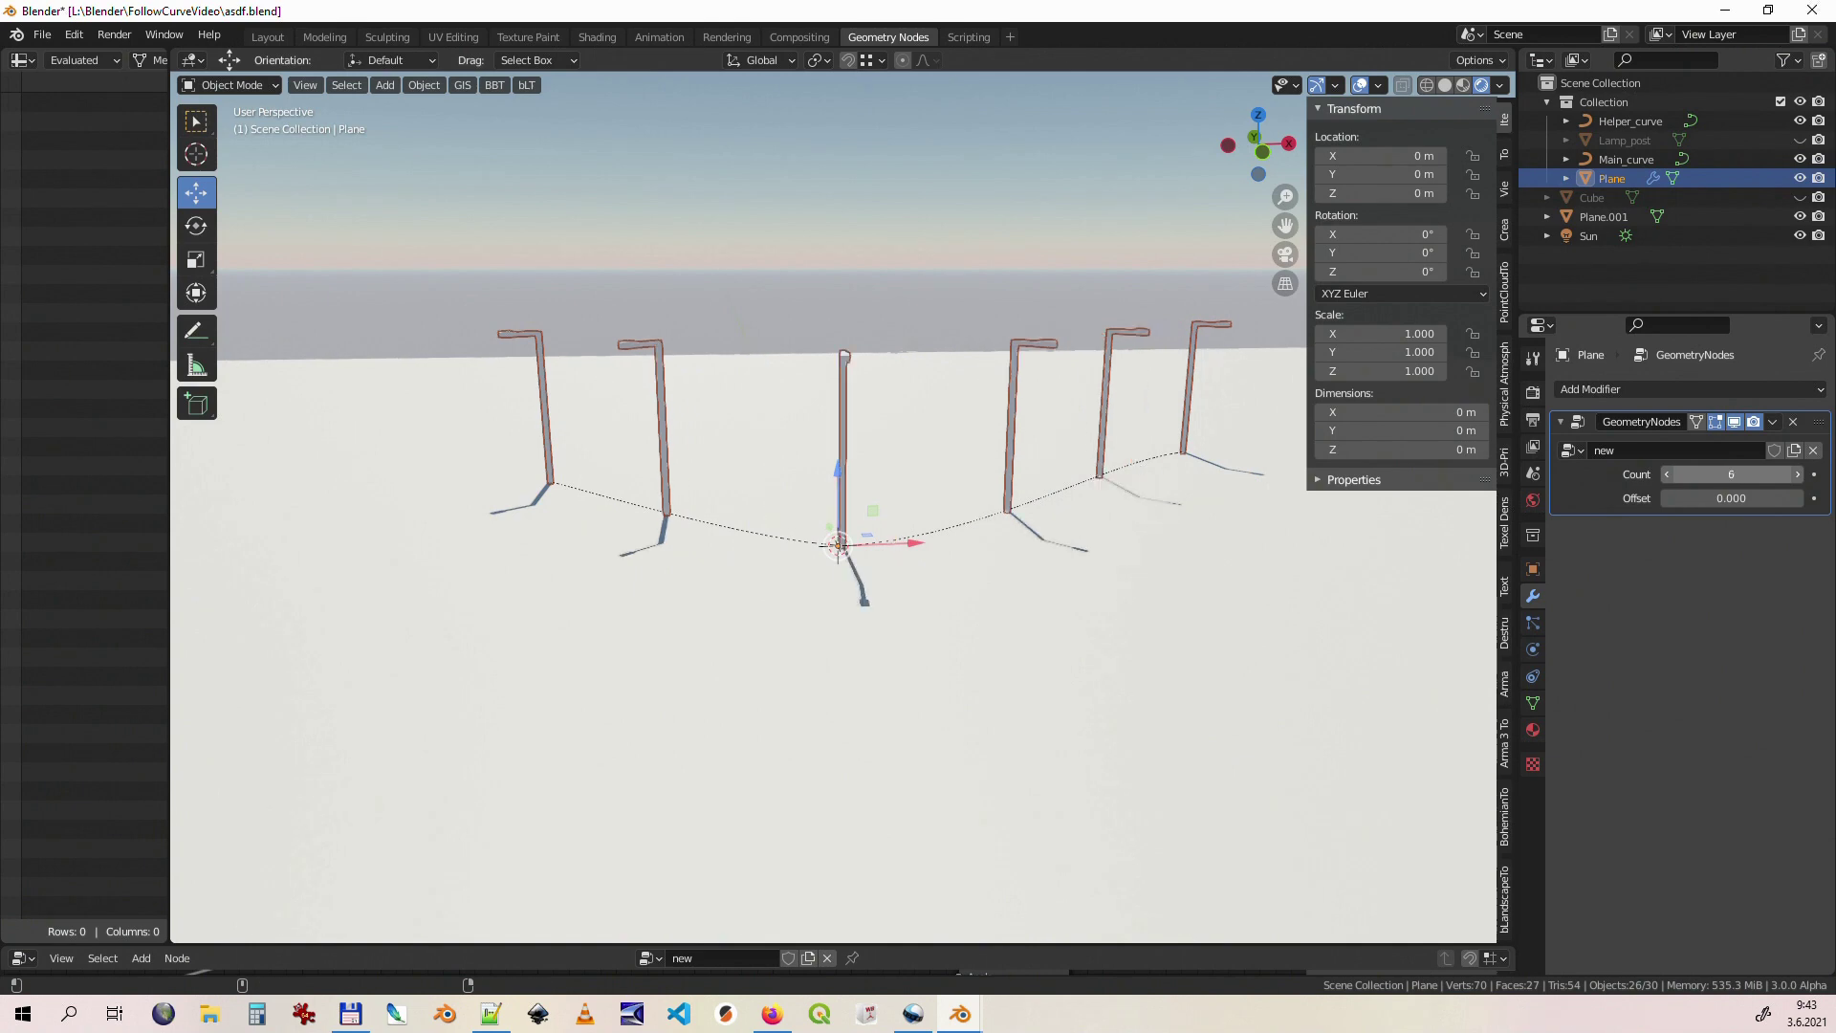
pyautogui.moveTo(1732, 473); pyautogui.dragTo(1779, 474)
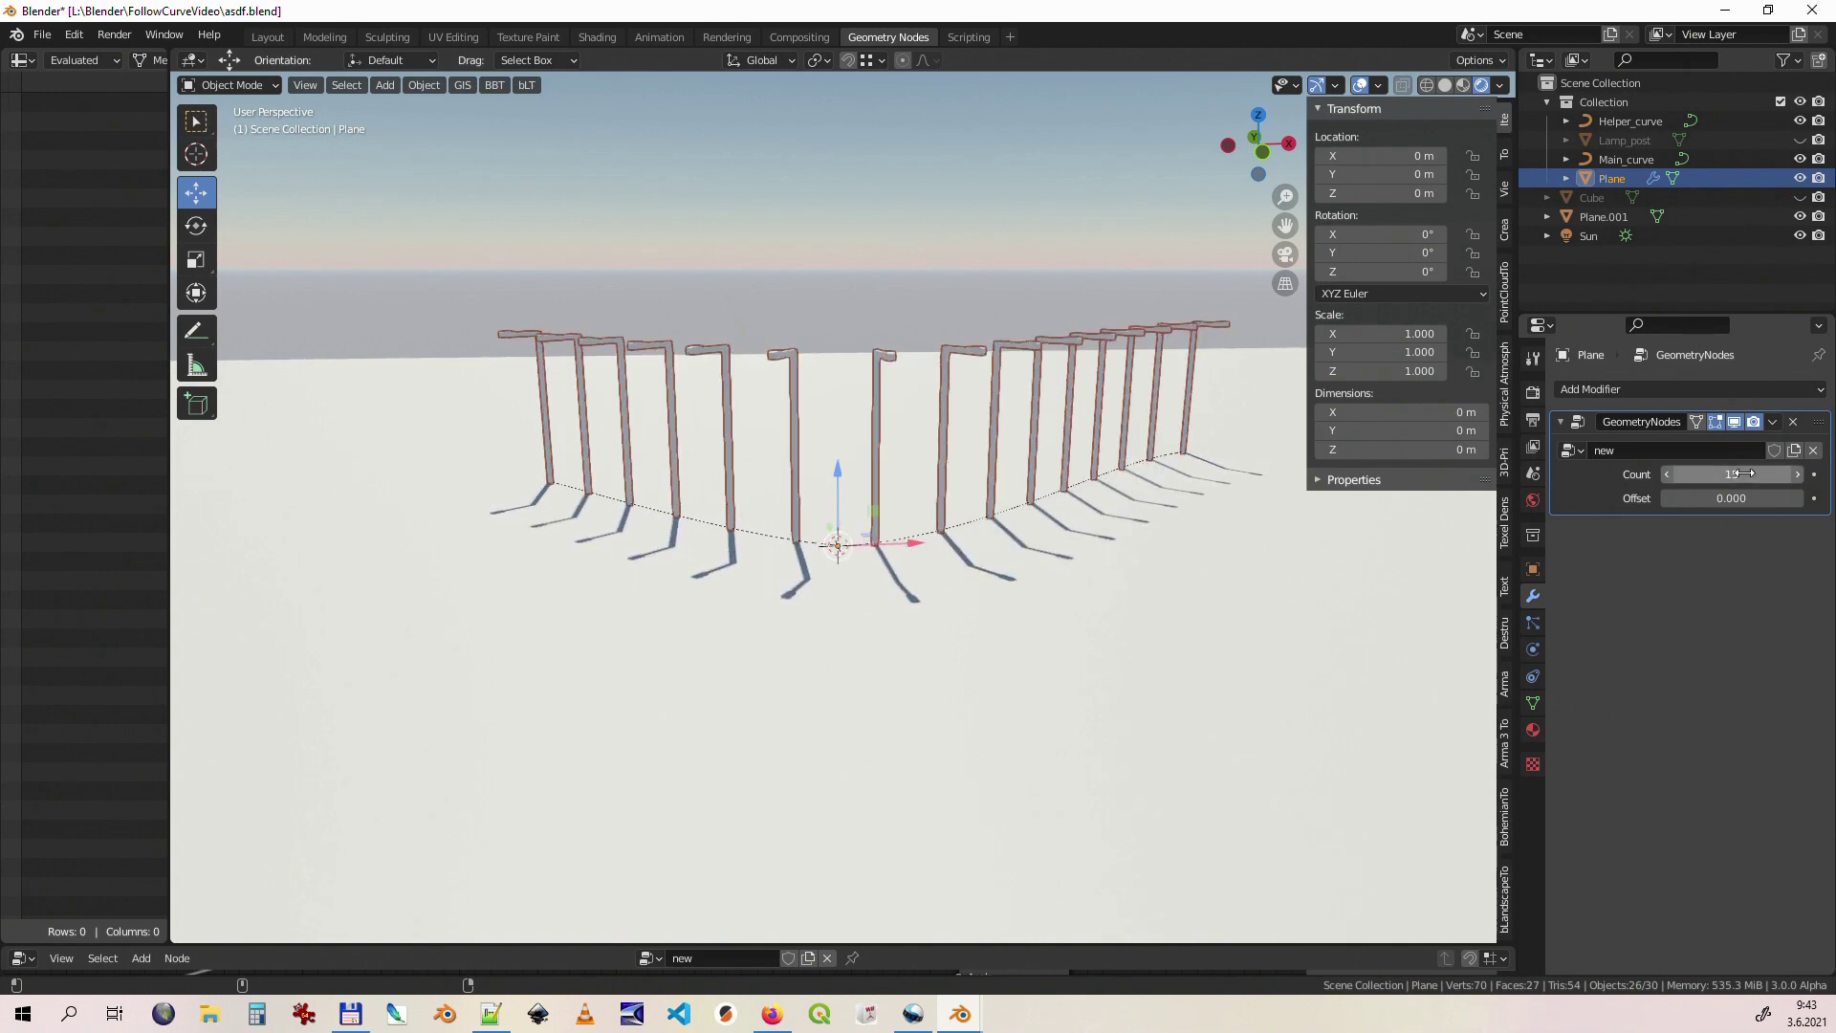
pyautogui.moveTo(860, 546)
pyautogui.mouseDown(button='middle')
pyautogui.moveTo(879, 526)
pyautogui.moveTo(859, 564)
pyautogui.moveTo(952, 396)
pyautogui.moveTo(962, 468)
pyautogui.moveTo(980, 393)
pyautogui.moveTo(969, 431)
pyautogui.mouseUp(button='middle')
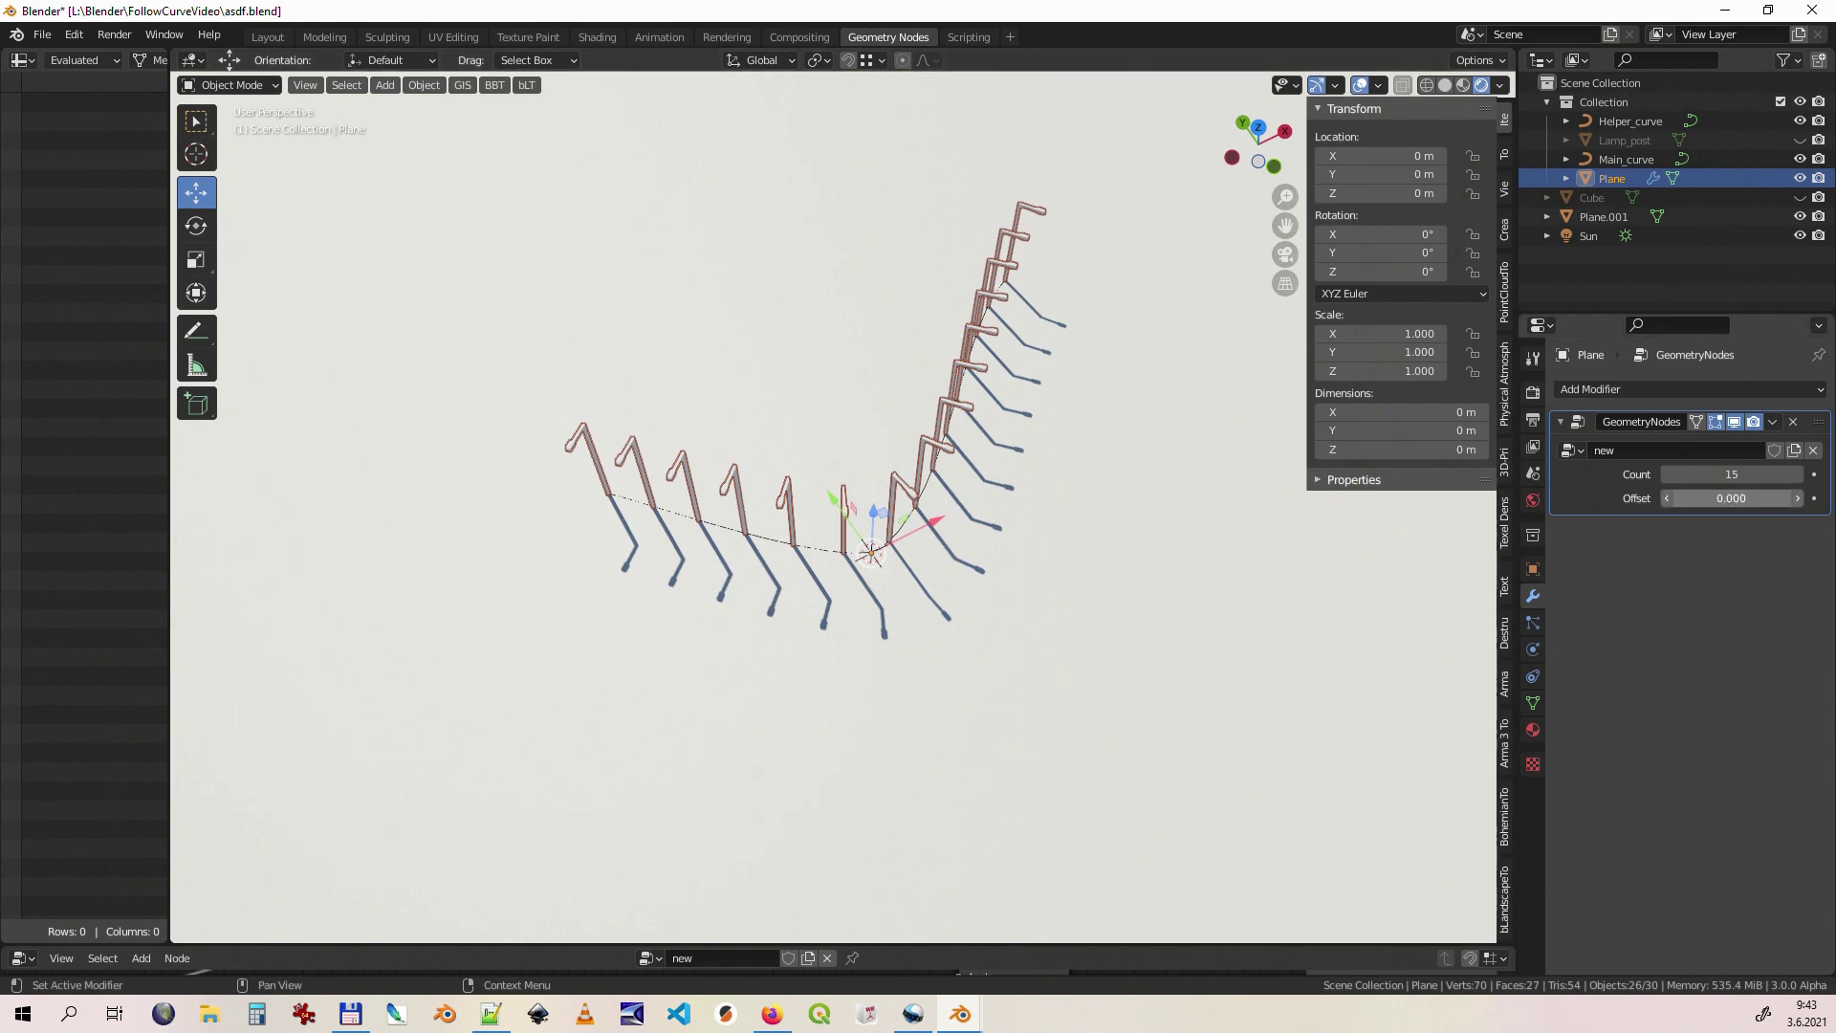
pyautogui.moveTo(1732, 498)
pyautogui.mouseDown()
pyautogui.moveTo(1779, 498)
pyautogui.moveTo(1636, 498)
pyautogui.moveTo(1778, 497)
pyautogui.mouseUp()
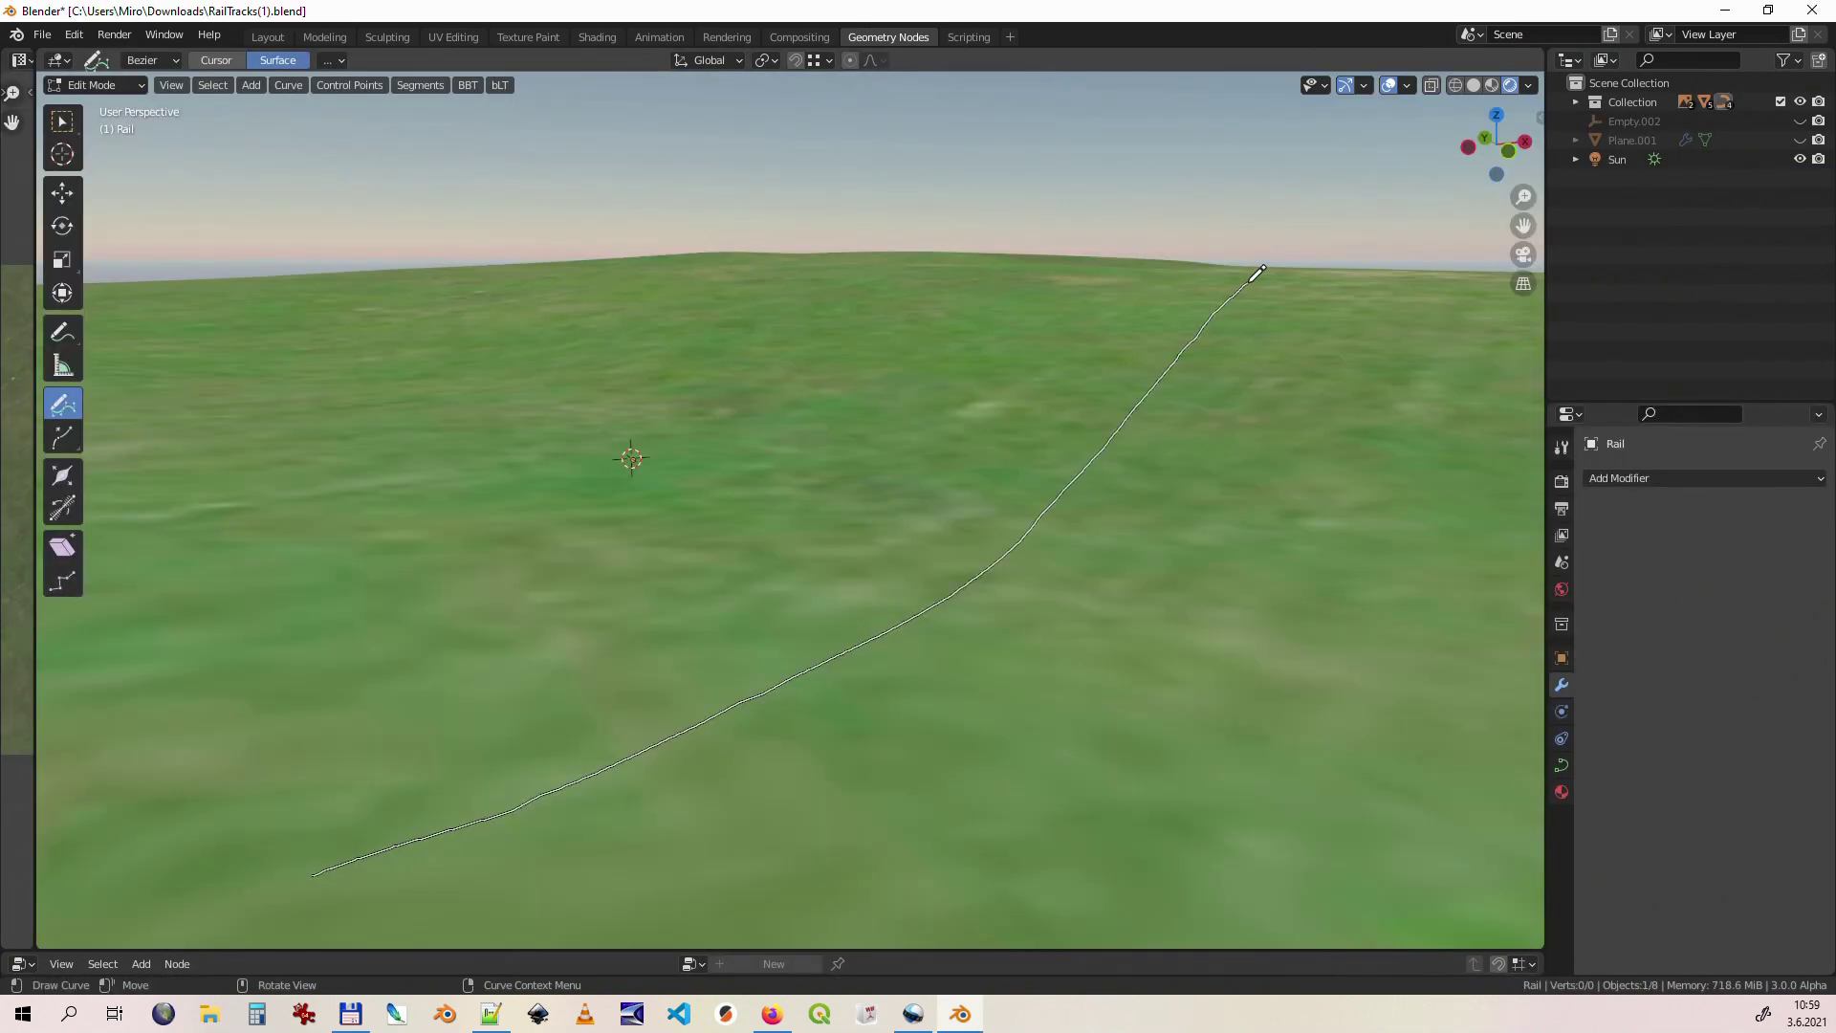
# Step: Move a rail curve point, fly along the track, and set Rail_road Length to 1.17 m
pyautogui.moveTo(1062, 502); pyautogui.dragTo(1148, 496)
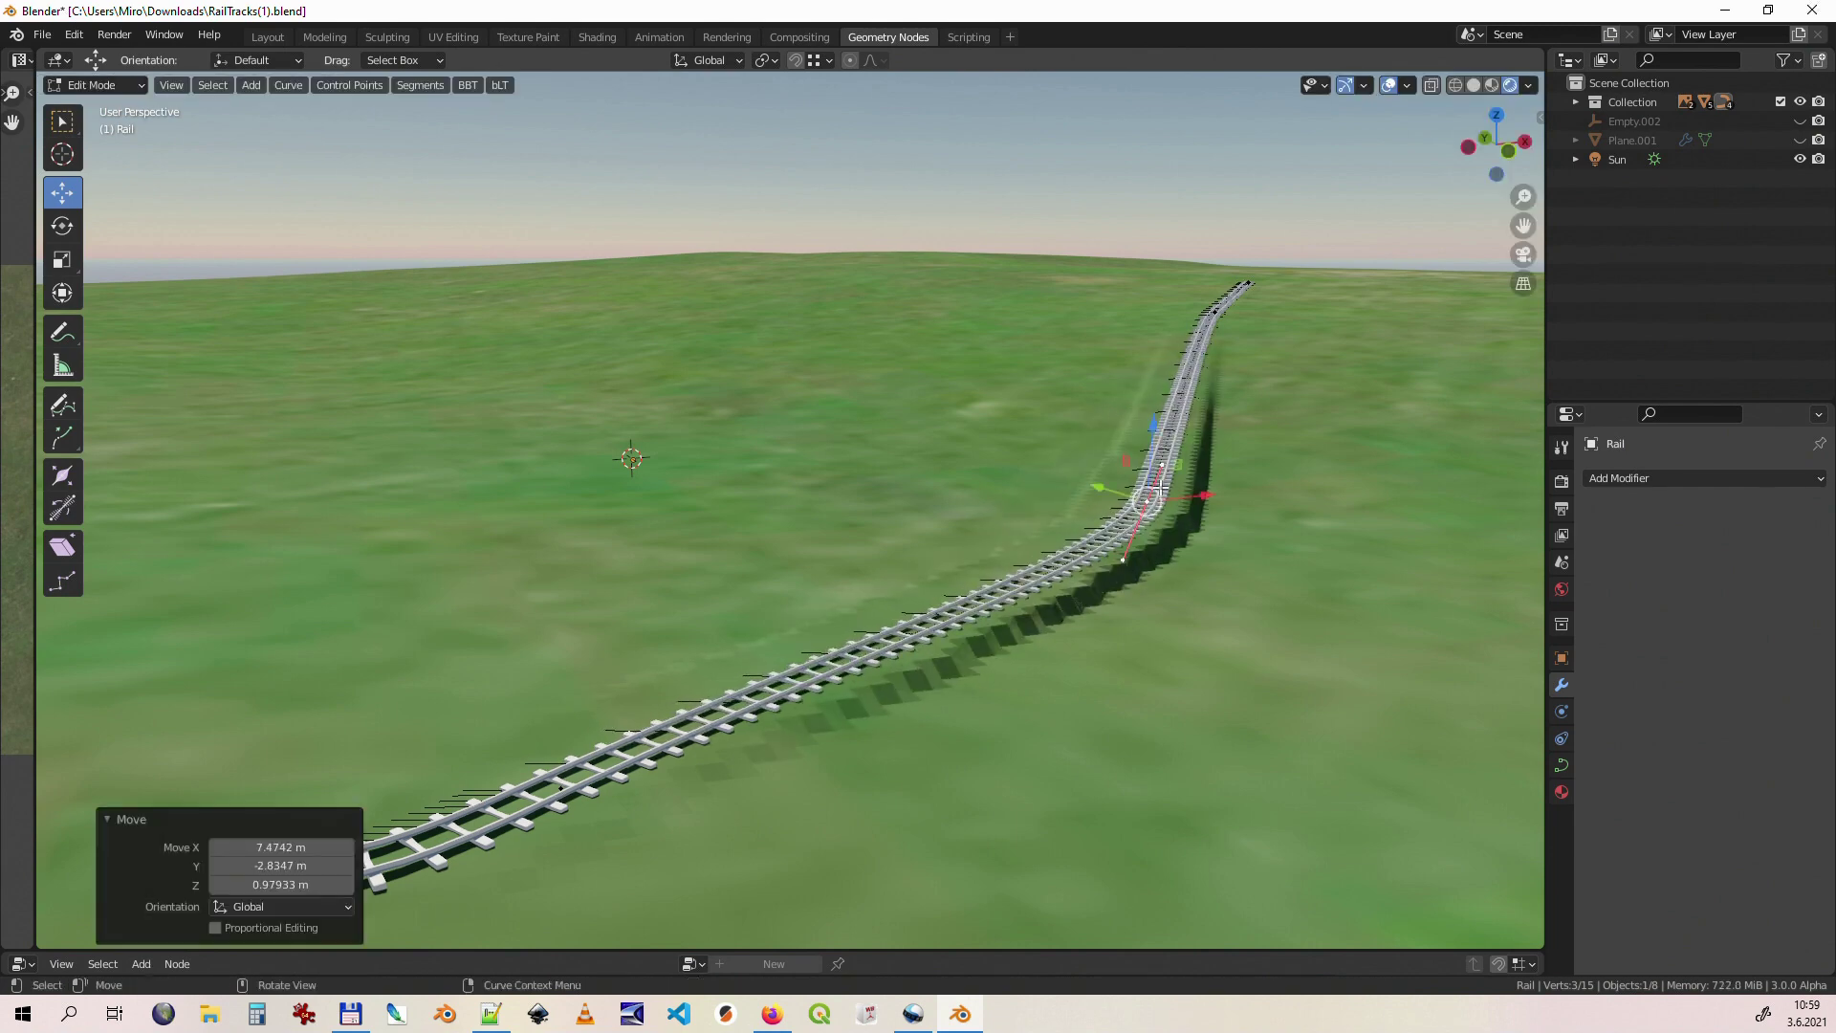
pyautogui.press('Tab')
pyautogui.hotkey('shift', '`')
pyautogui.press('w')
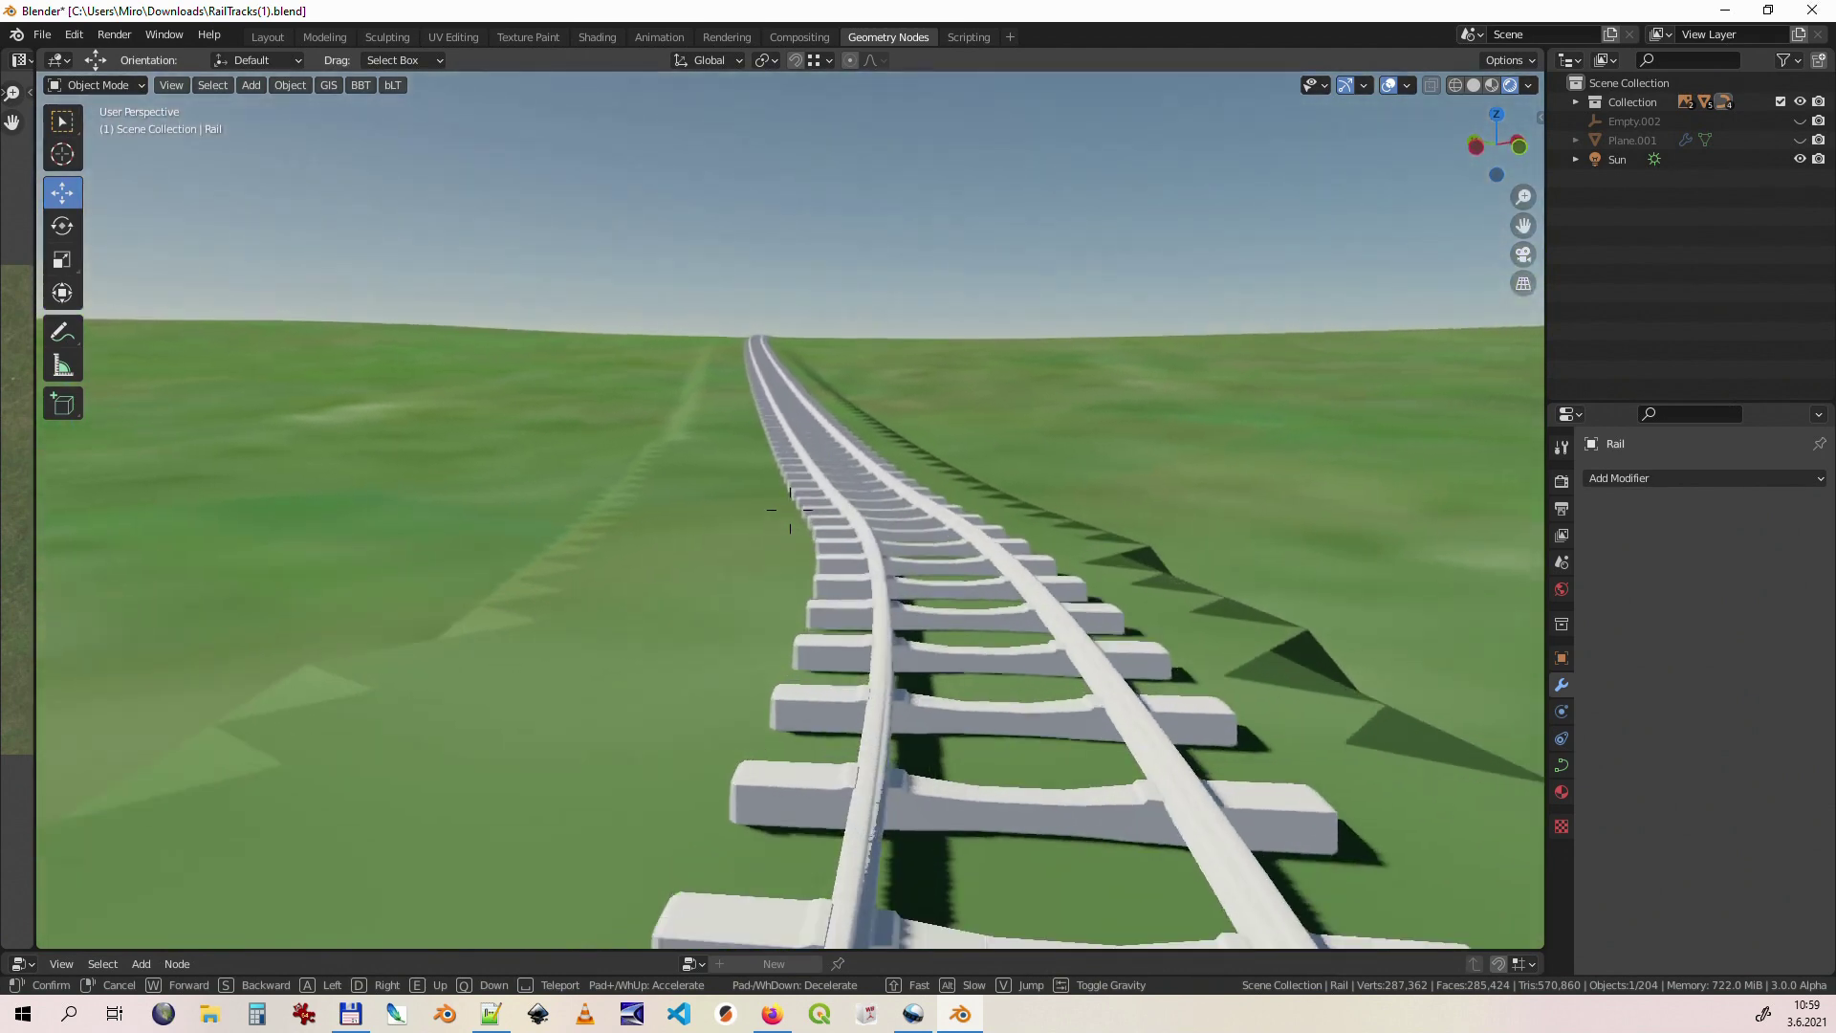
pyautogui.click(790, 518)
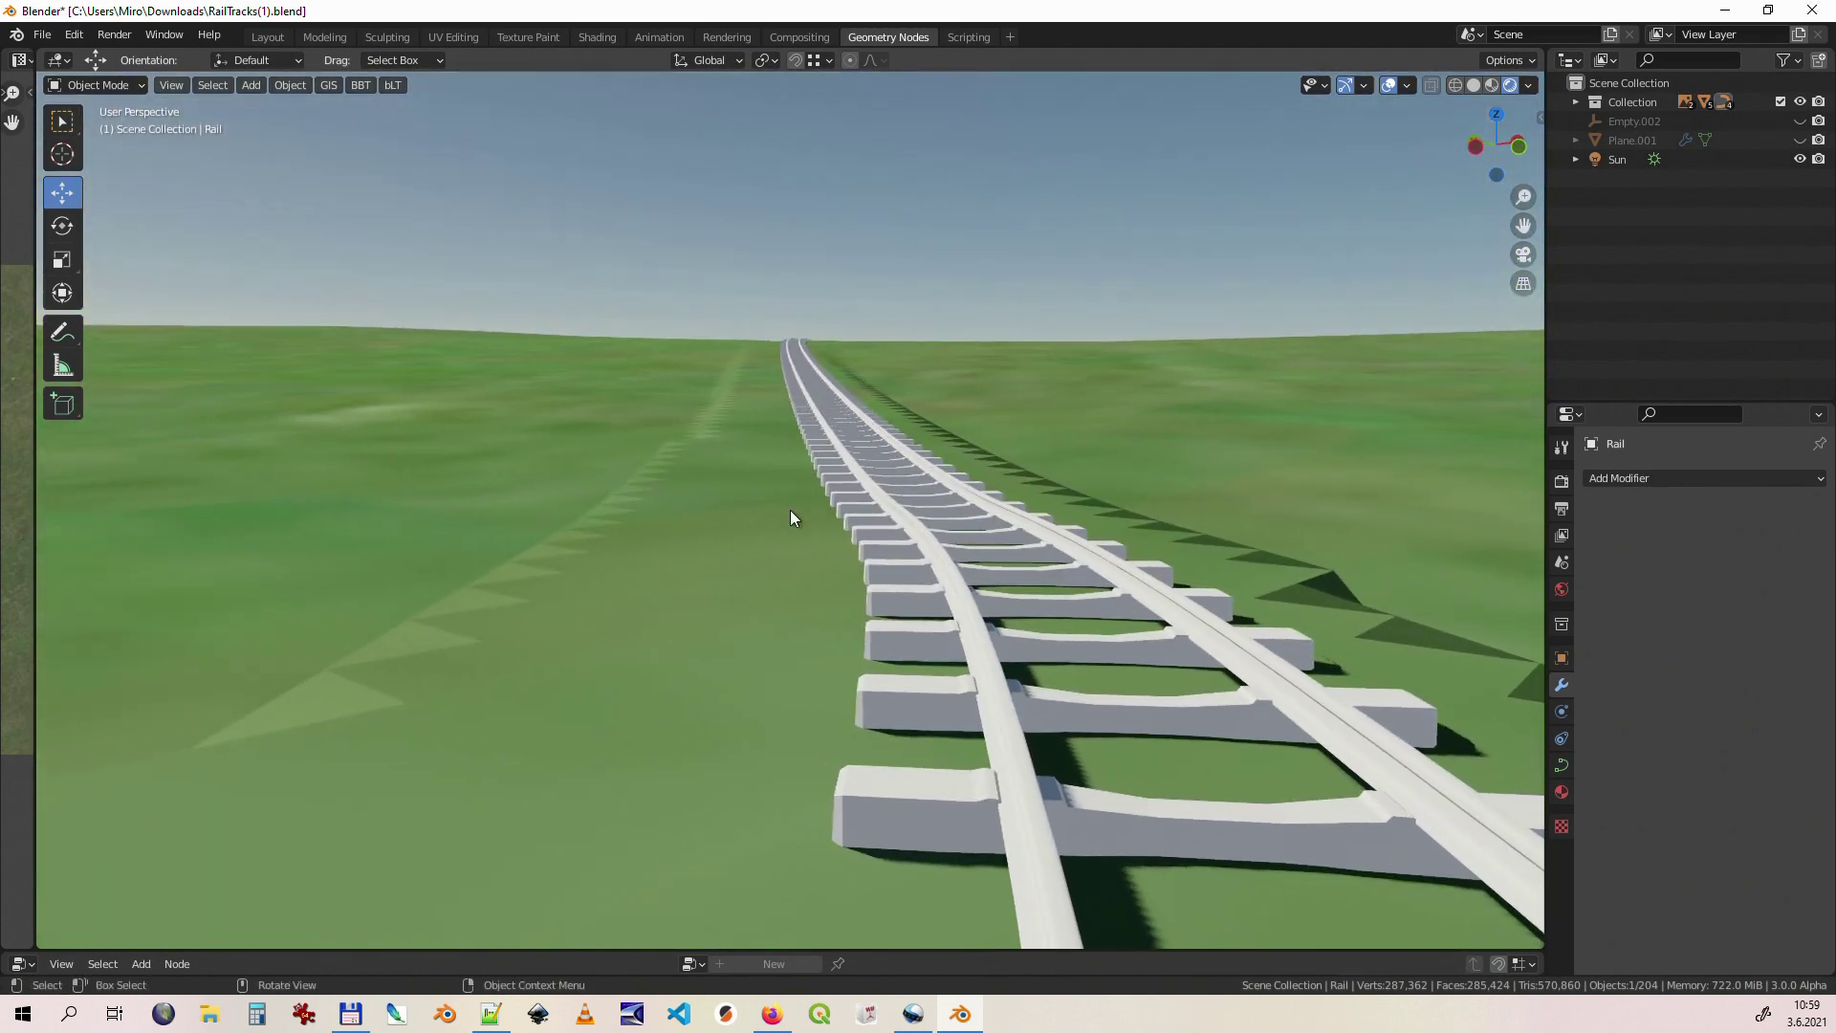
pyautogui.click(949, 558)
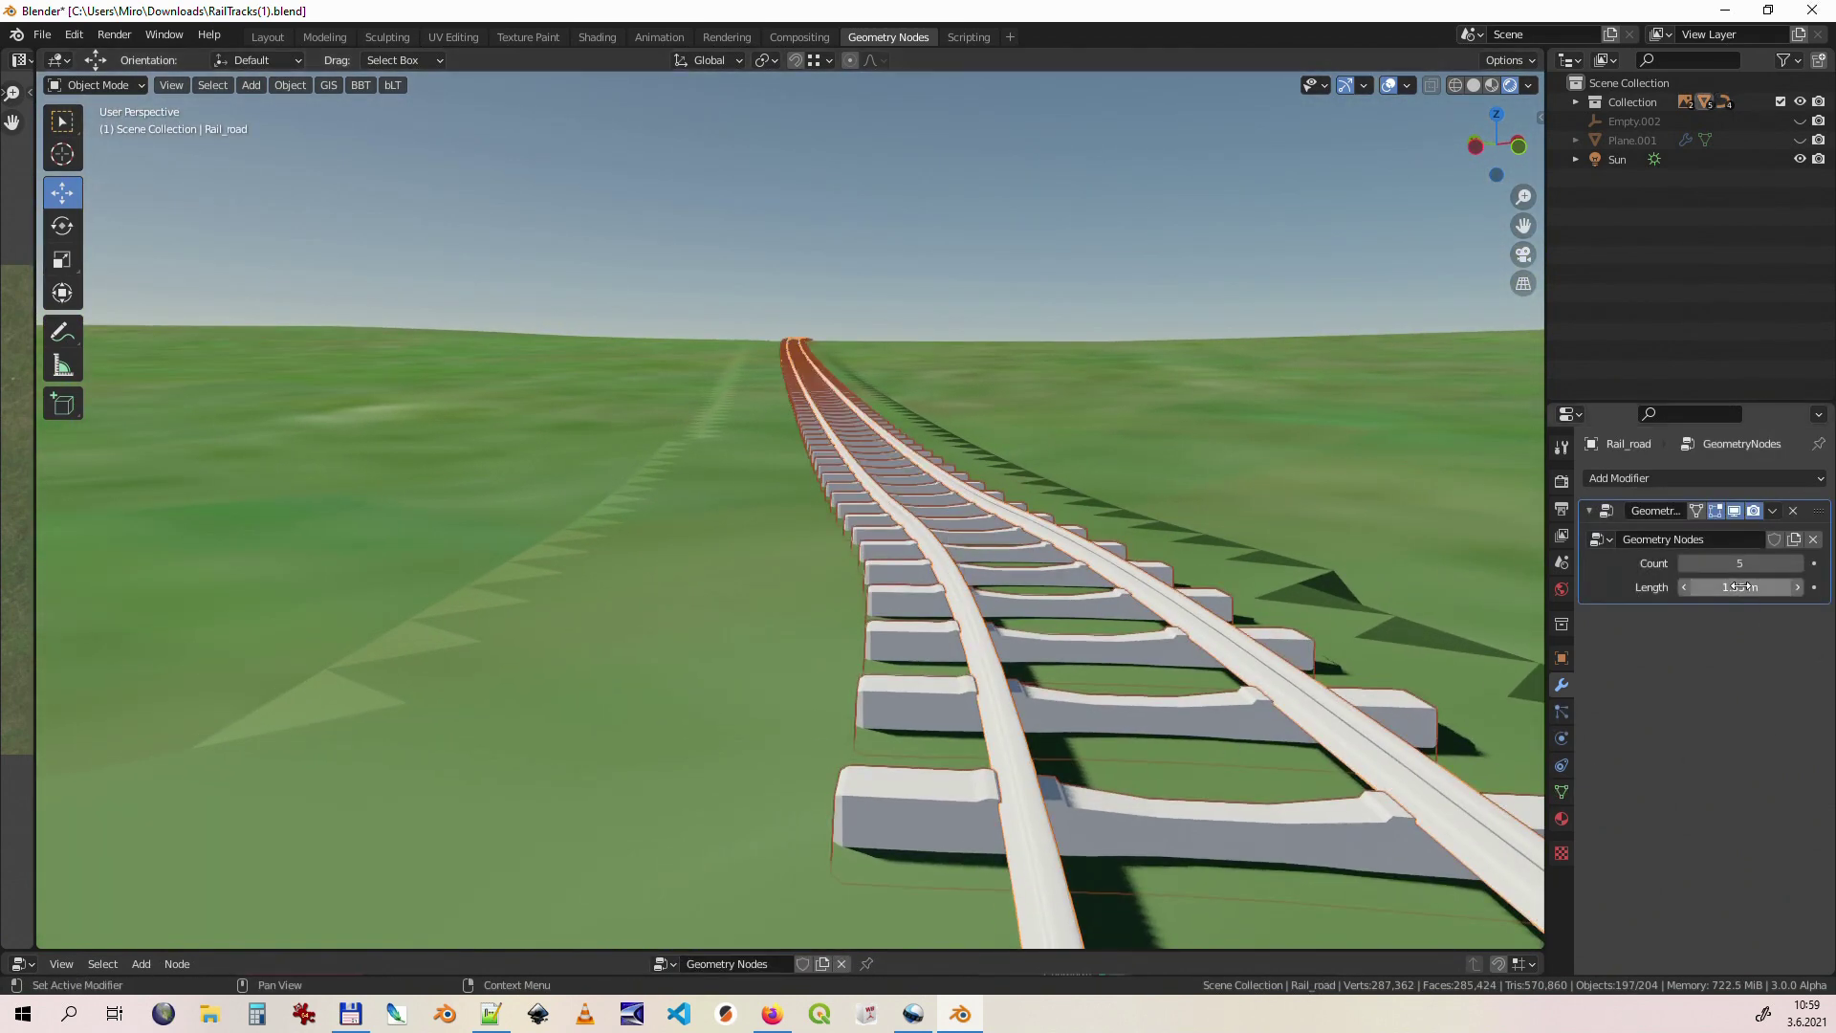
pyautogui.moveTo(1741, 587)
pyautogui.mouseDown()
pyautogui.moveTo(1765, 587)
pyautogui.moveTo(1708, 587)
pyautogui.moveTo(1766, 587)
pyautogui.mouseUp()
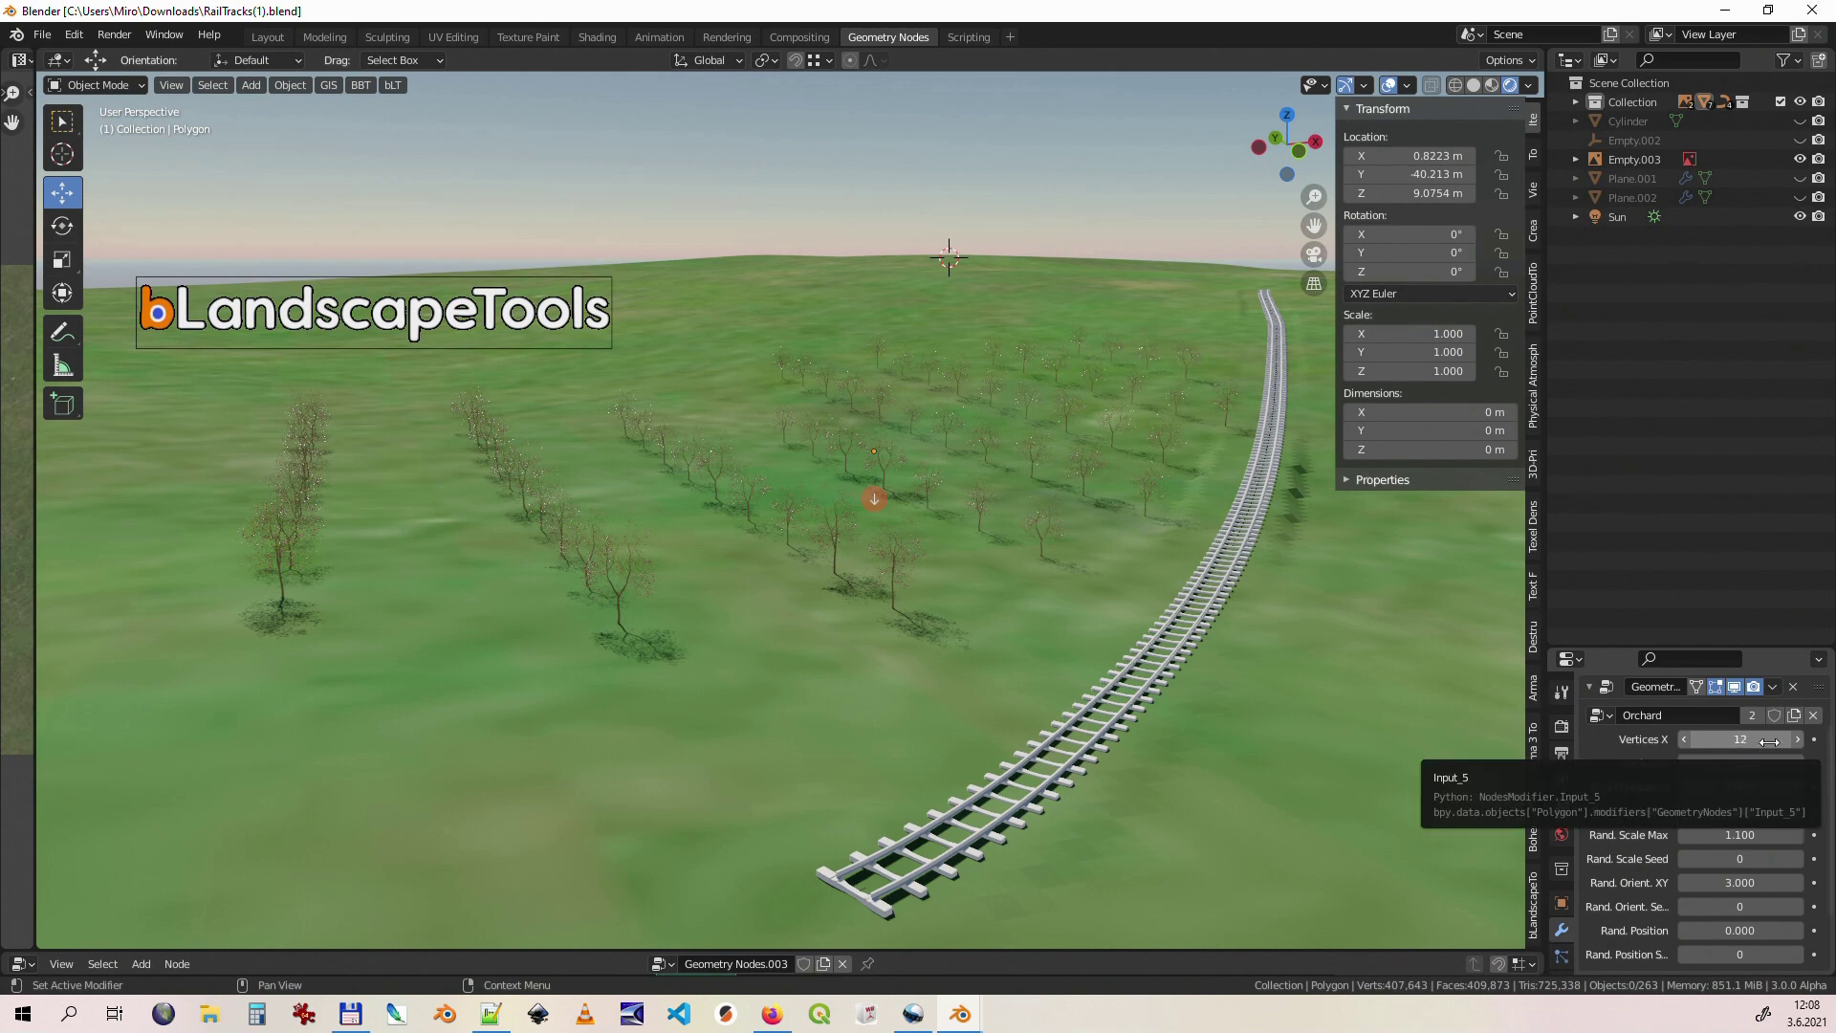
# Step: Set the orchard to Vertices X 17, Vertices Y 15, and Grid Orientation 16.88
pyautogui.click(1799, 738)
pyautogui.click(1799, 738)
pyautogui.click(1799, 739)
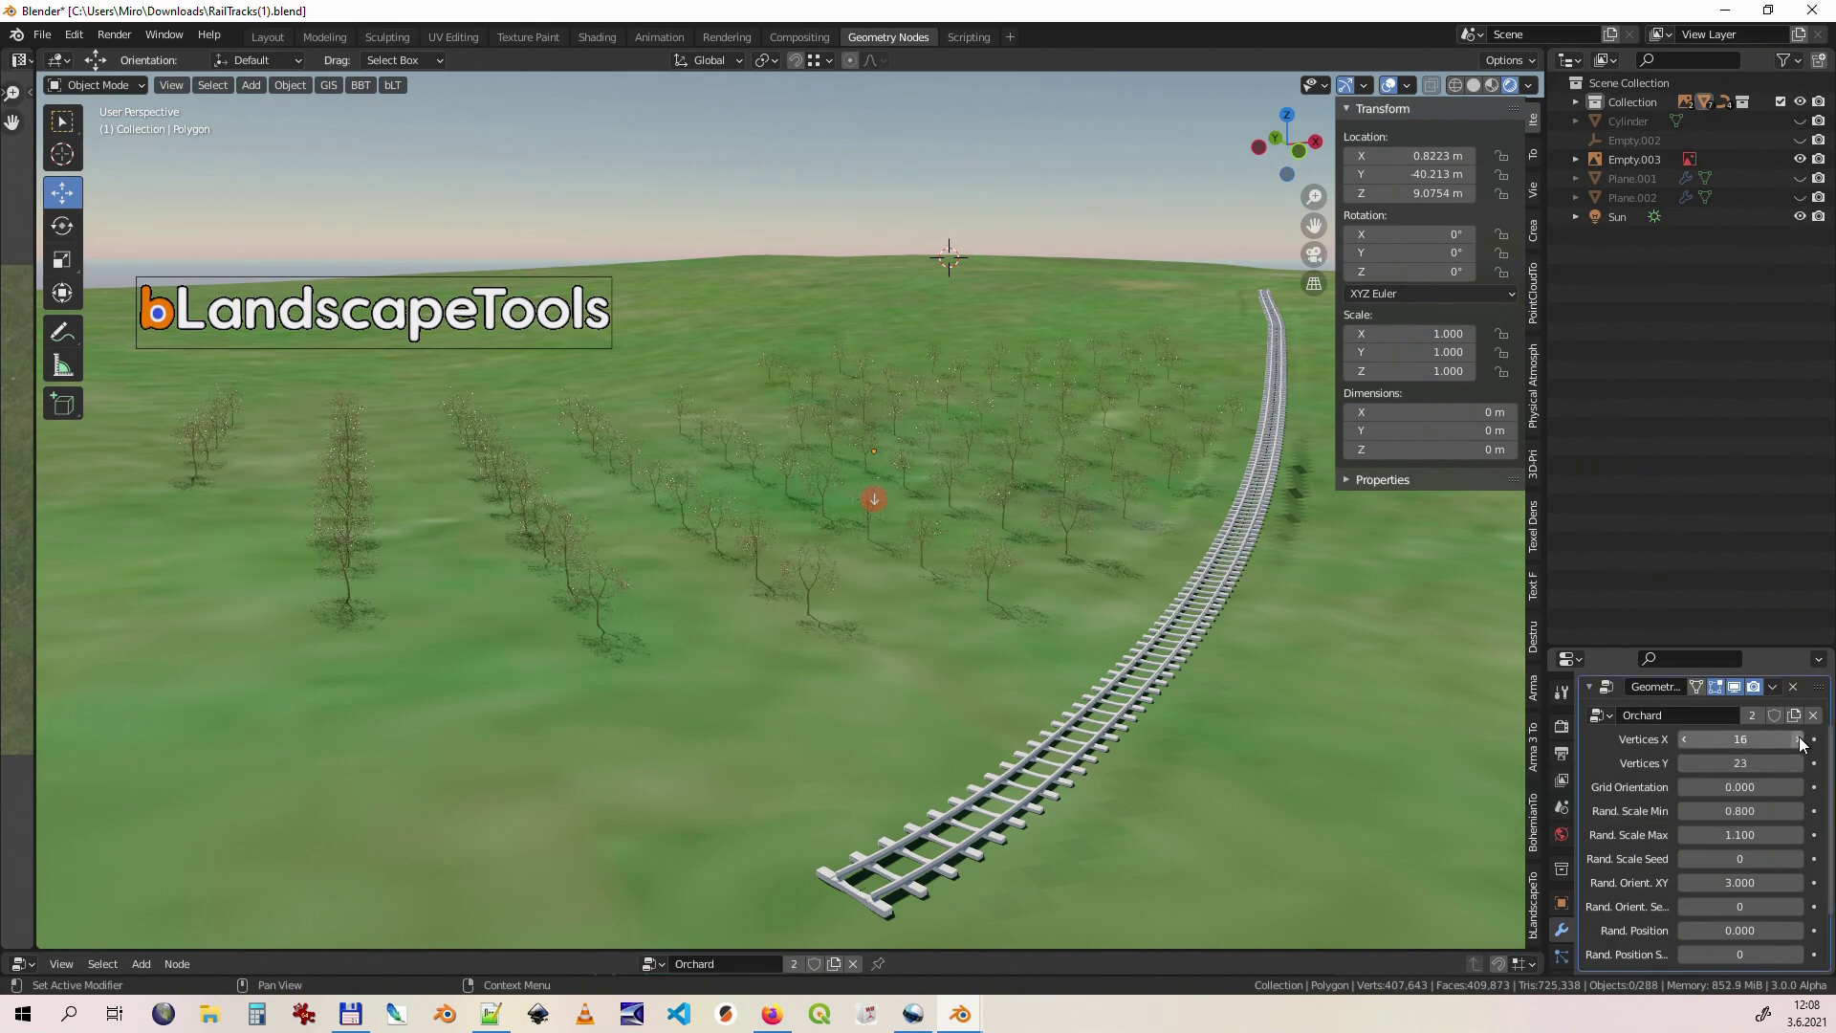
pyautogui.click(1802, 740)
pyautogui.click(1690, 766)
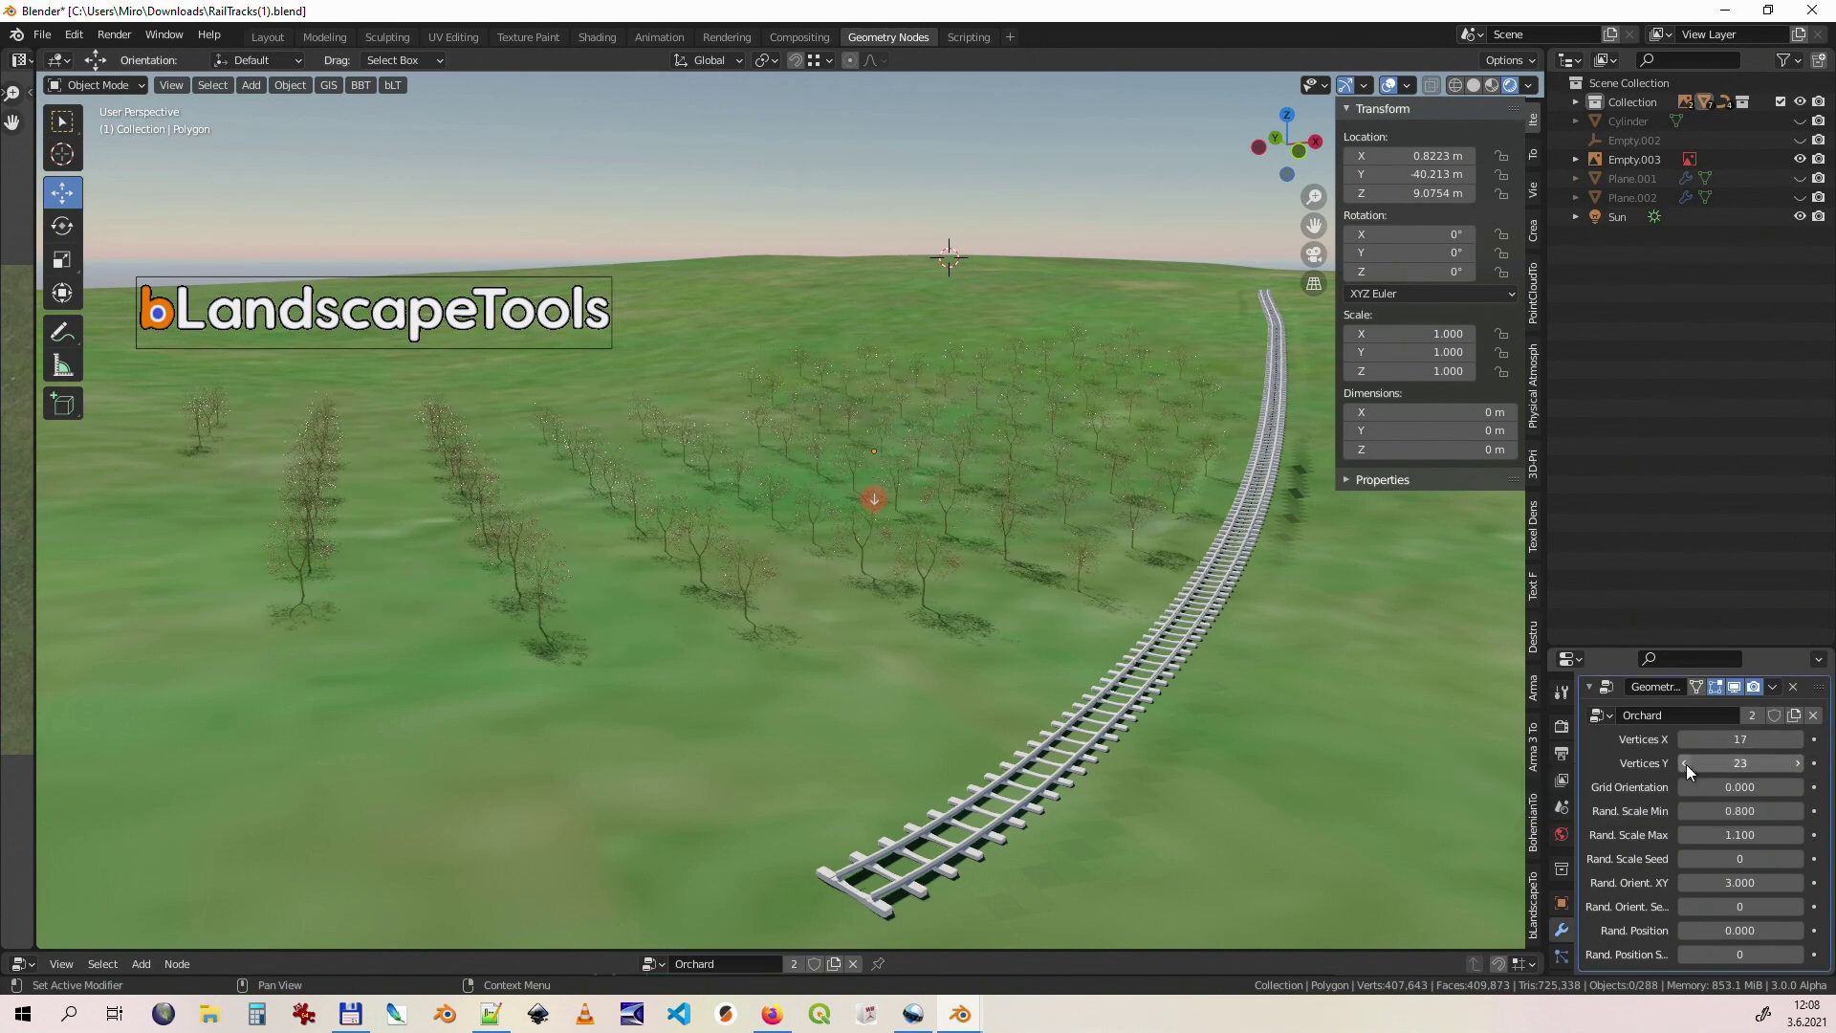
pyautogui.click(1685, 765)
pyautogui.click(1687, 765)
pyautogui.click(1686, 765)
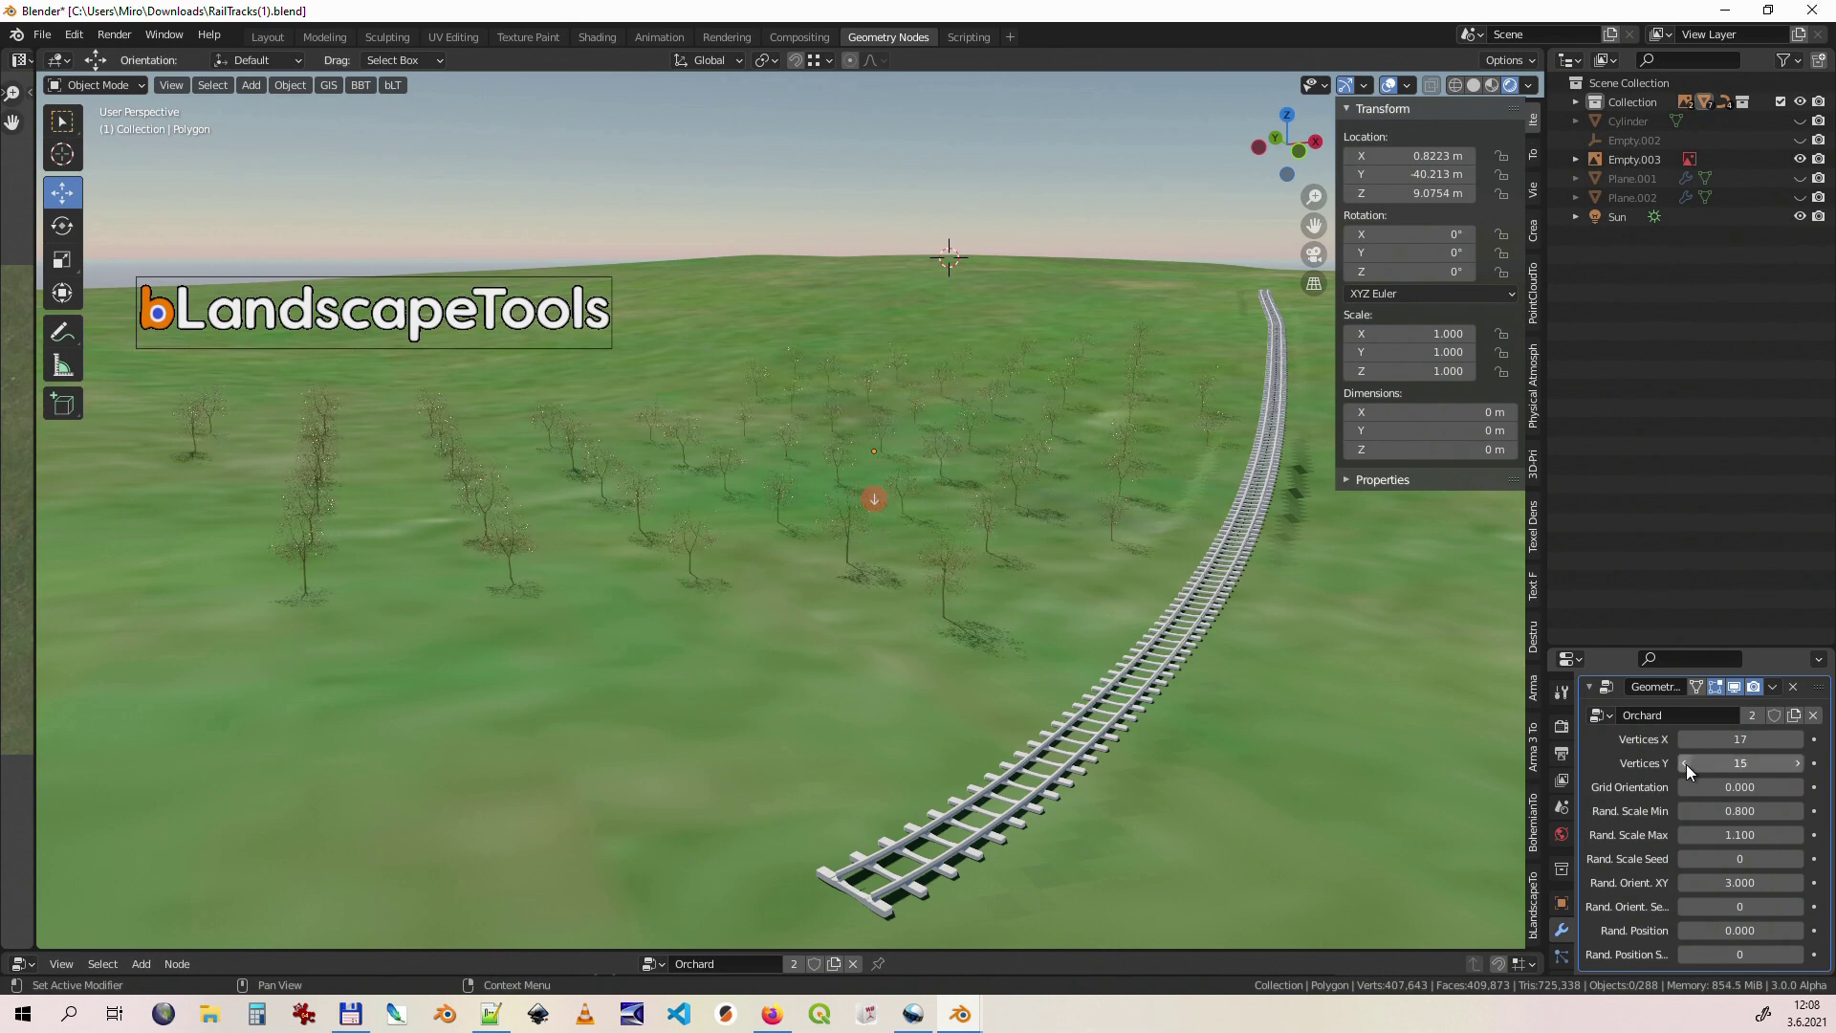
pyautogui.moveTo(1707, 788)
pyautogui.mouseDown()
pyautogui.moveTo(1779, 787)
pyautogui.moveTo(1745, 788)
pyautogui.mouseUp()
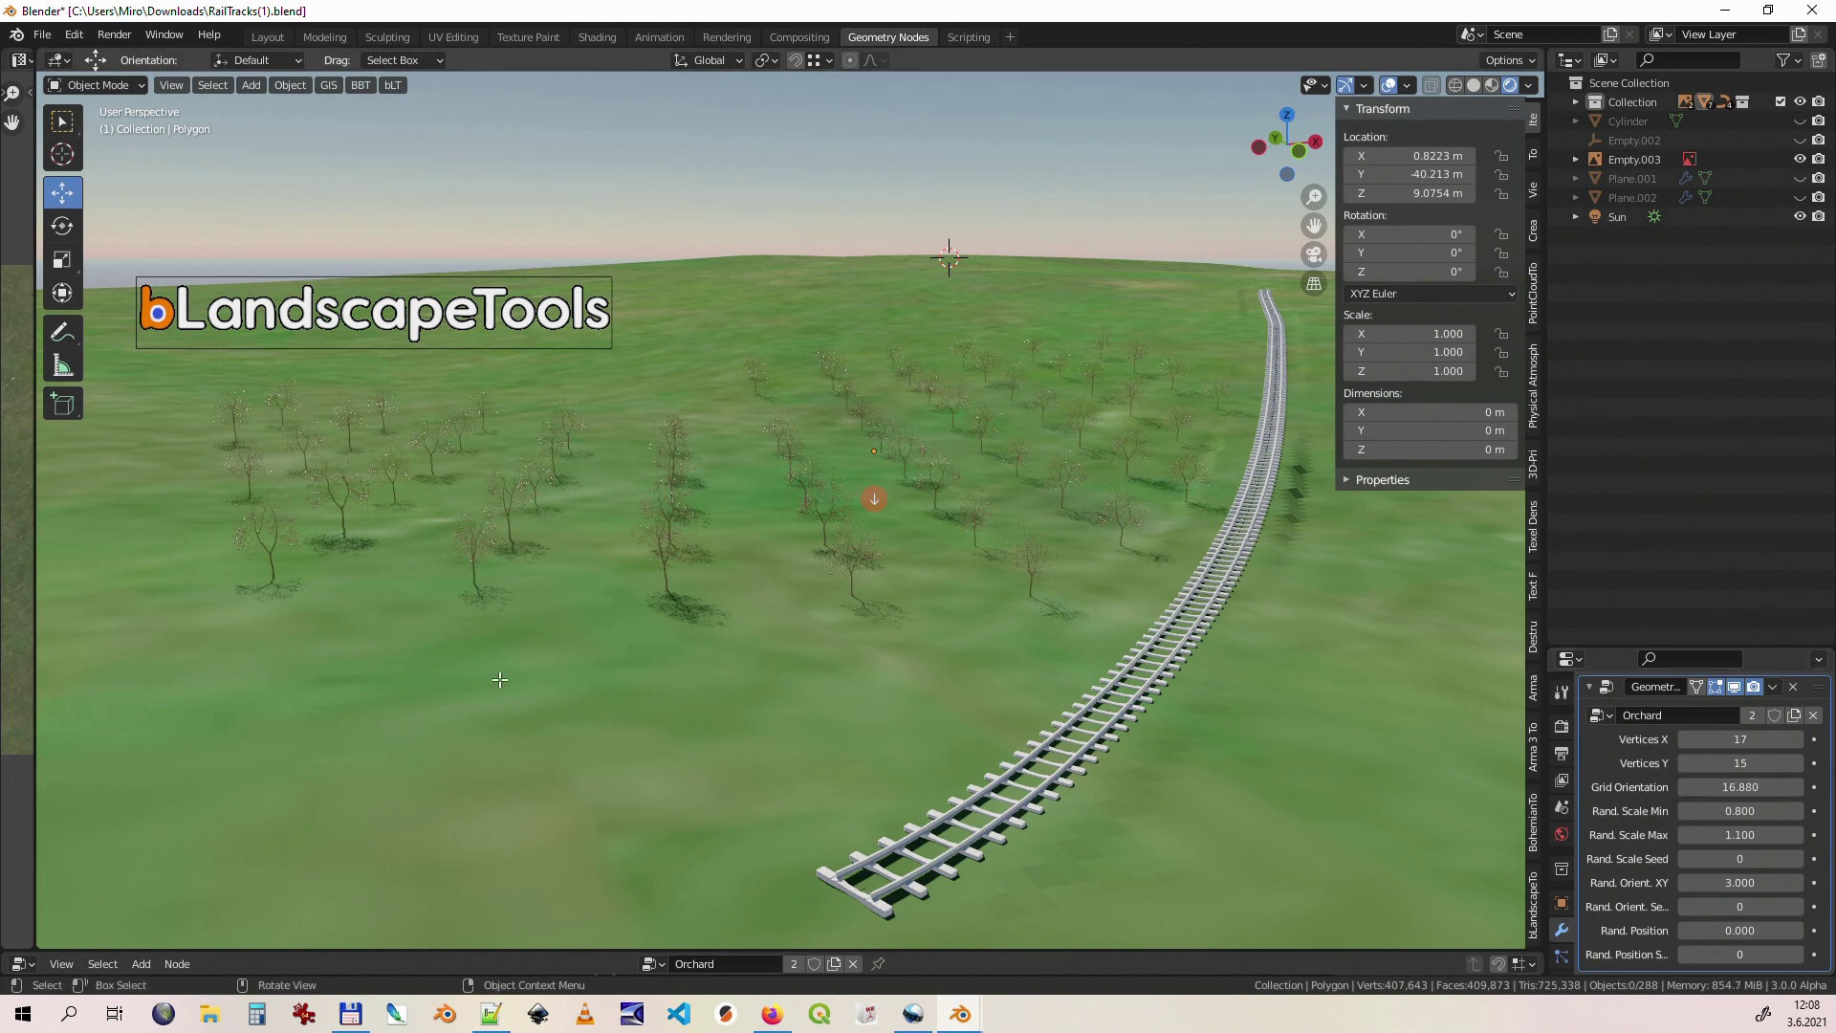
# Step: Move one boundary corner to reshape the orchard area, then fly over the trees toward the rails
pyautogui.press('Tab')
pyautogui.click(245, 707)
pyautogui.press('g')
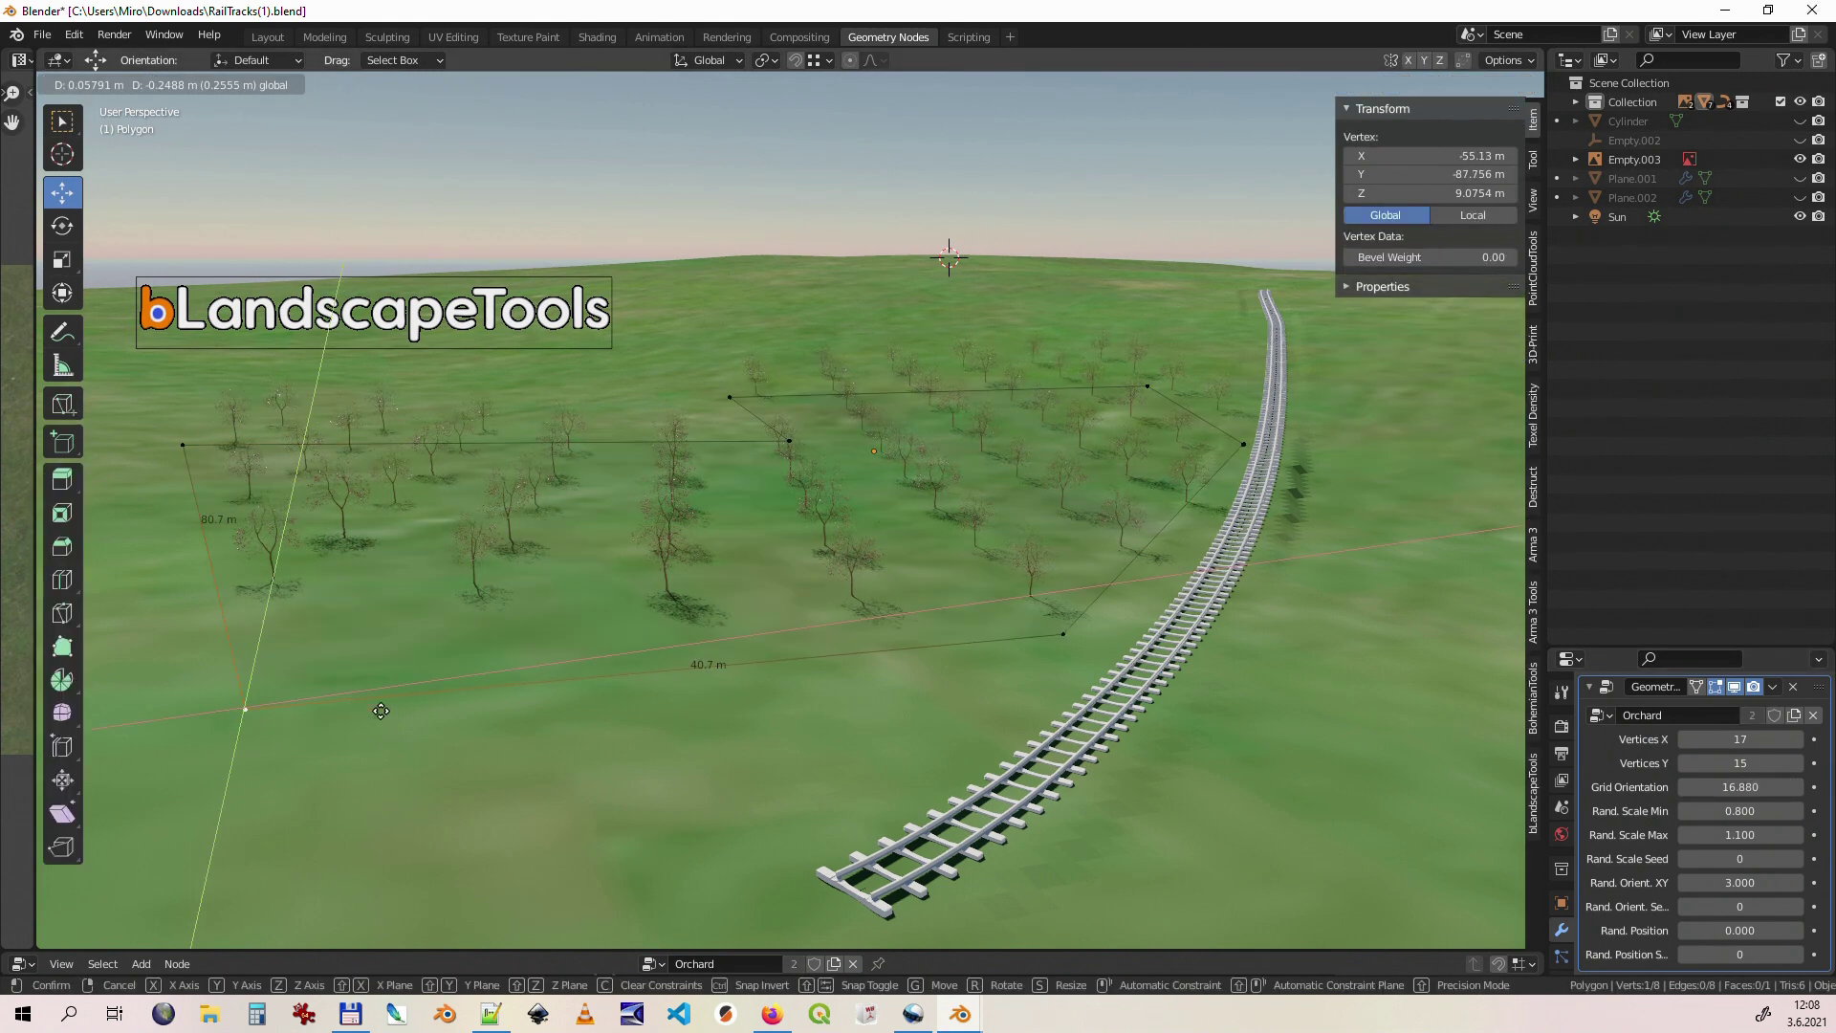
pyautogui.hotkey('shift', 'z')
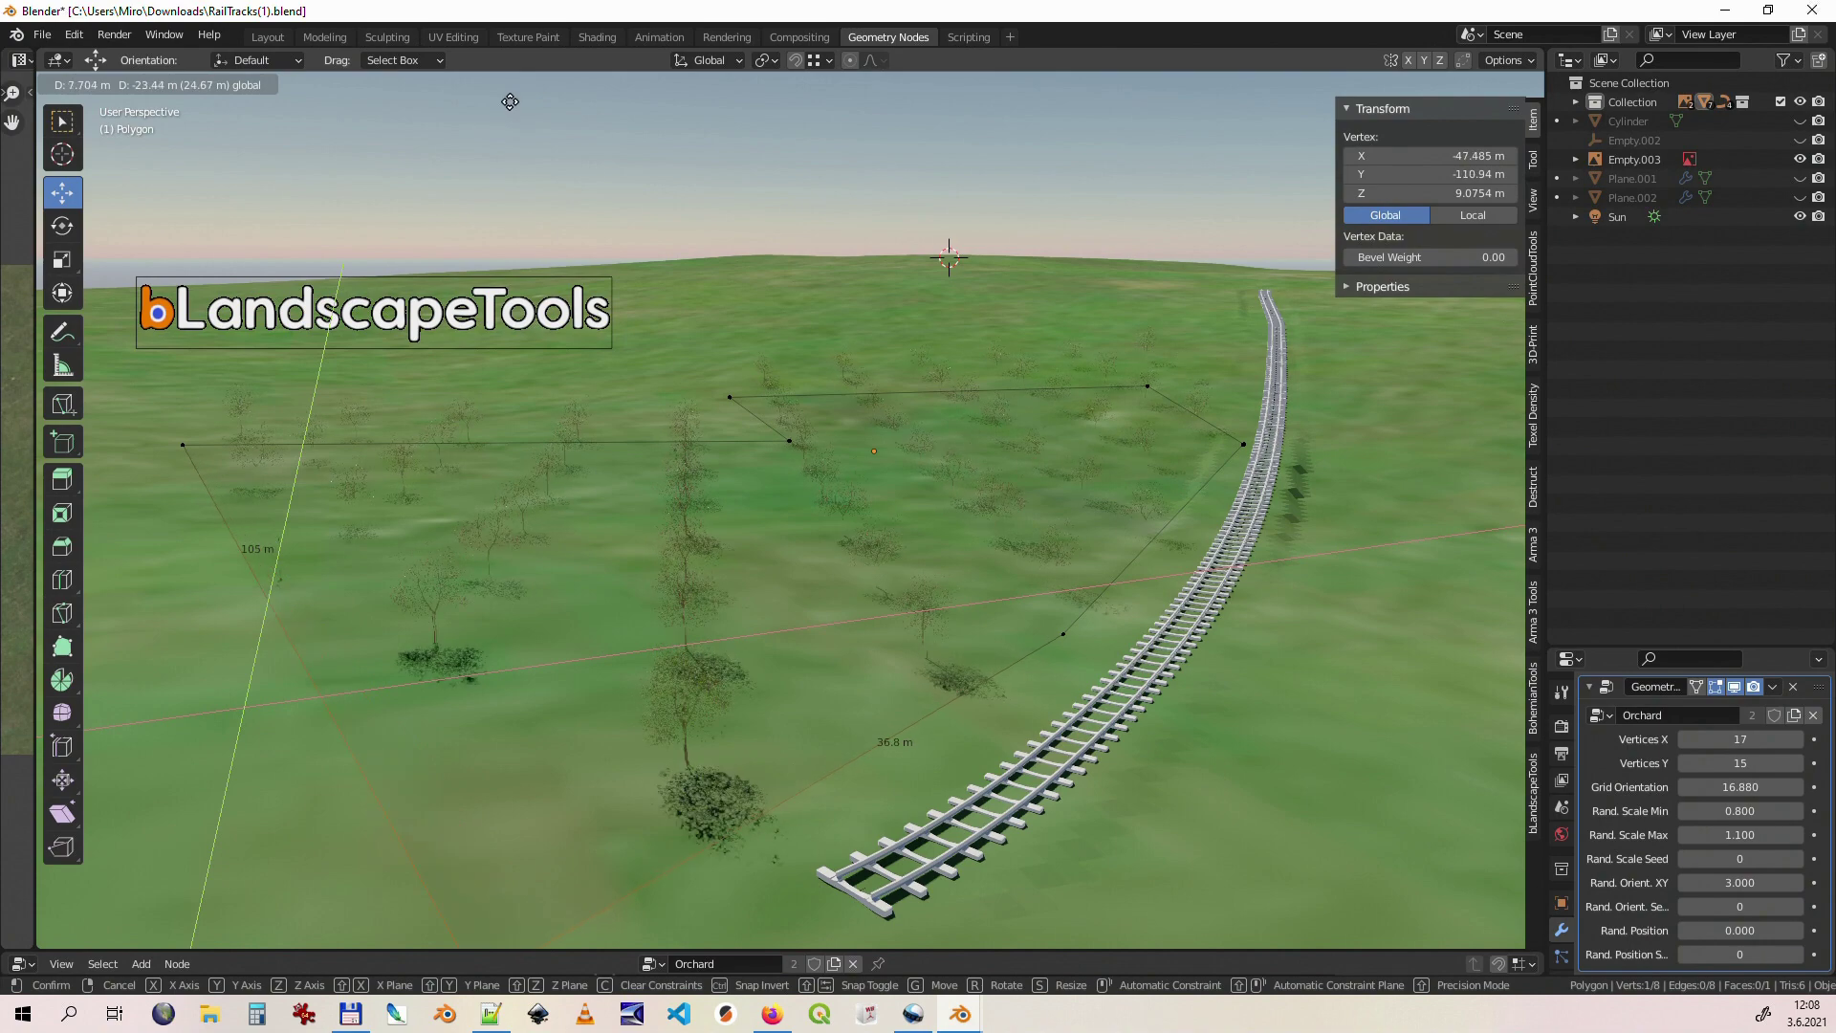
pyautogui.click(556, 940)
pyautogui.press('Tab')
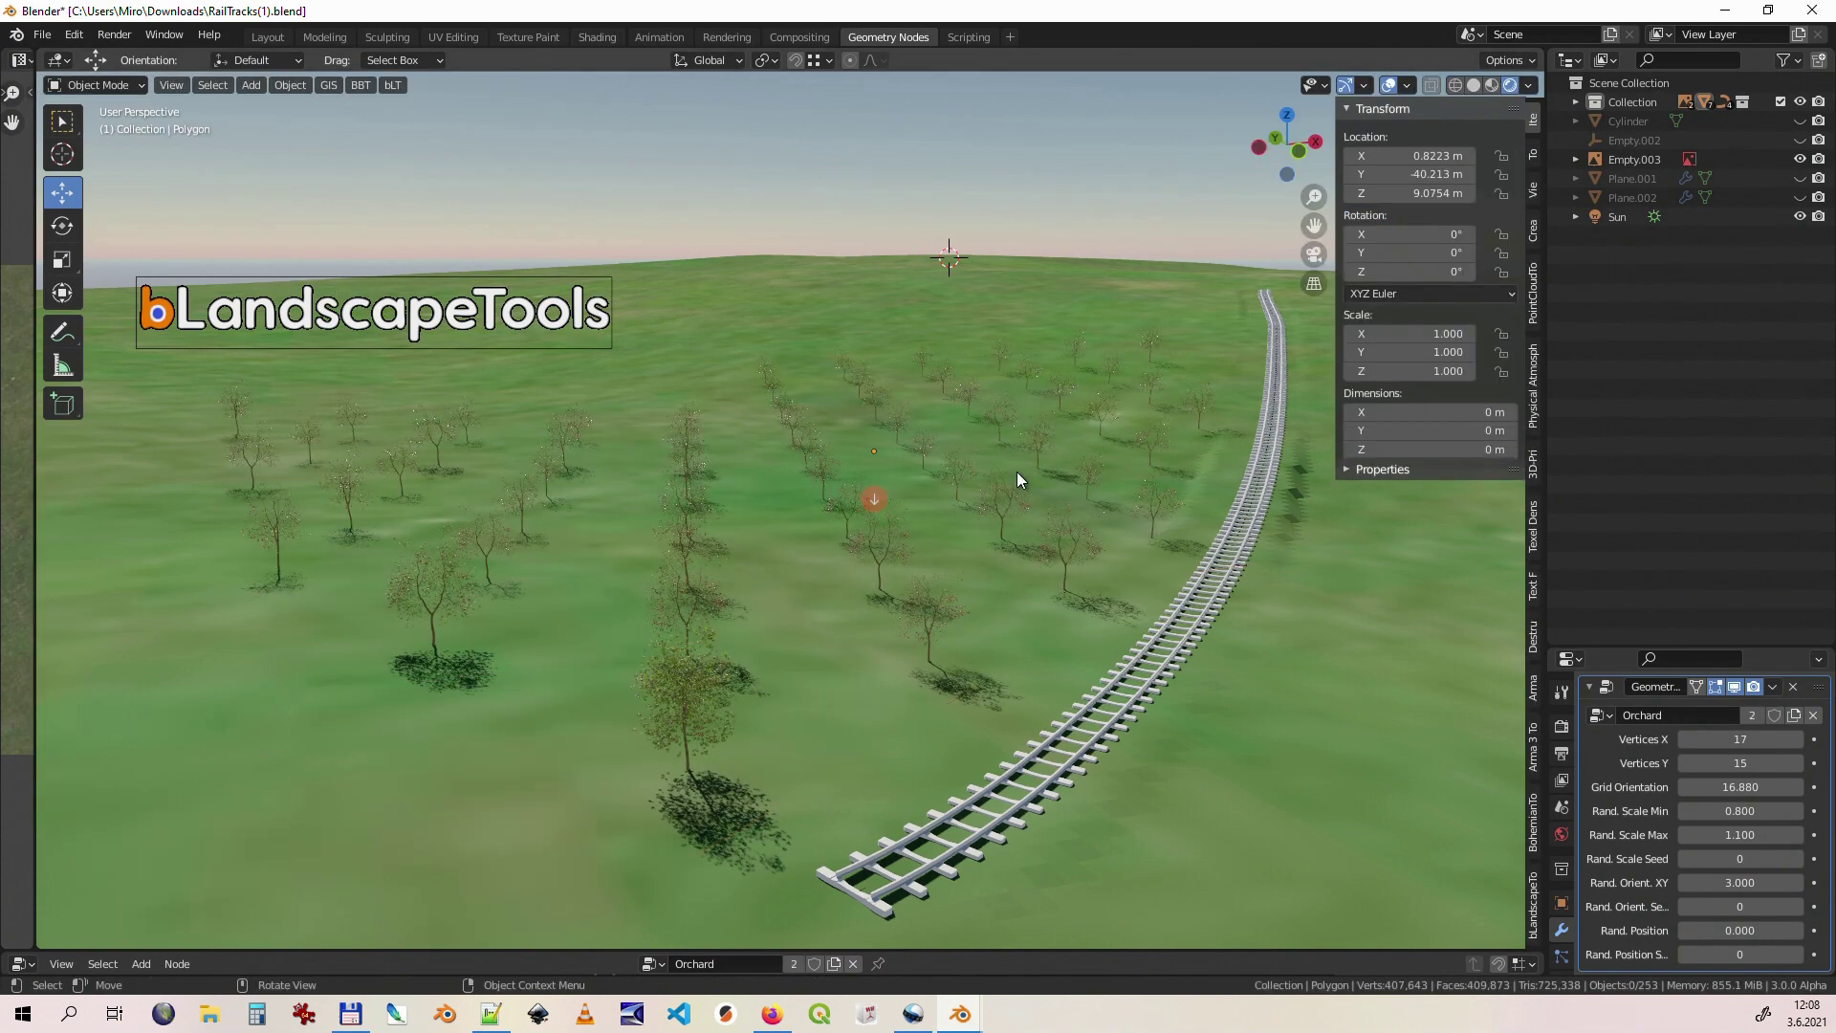
pyautogui.hotkey('shift', '`')
pyautogui.press('w')
pyautogui.press('w')
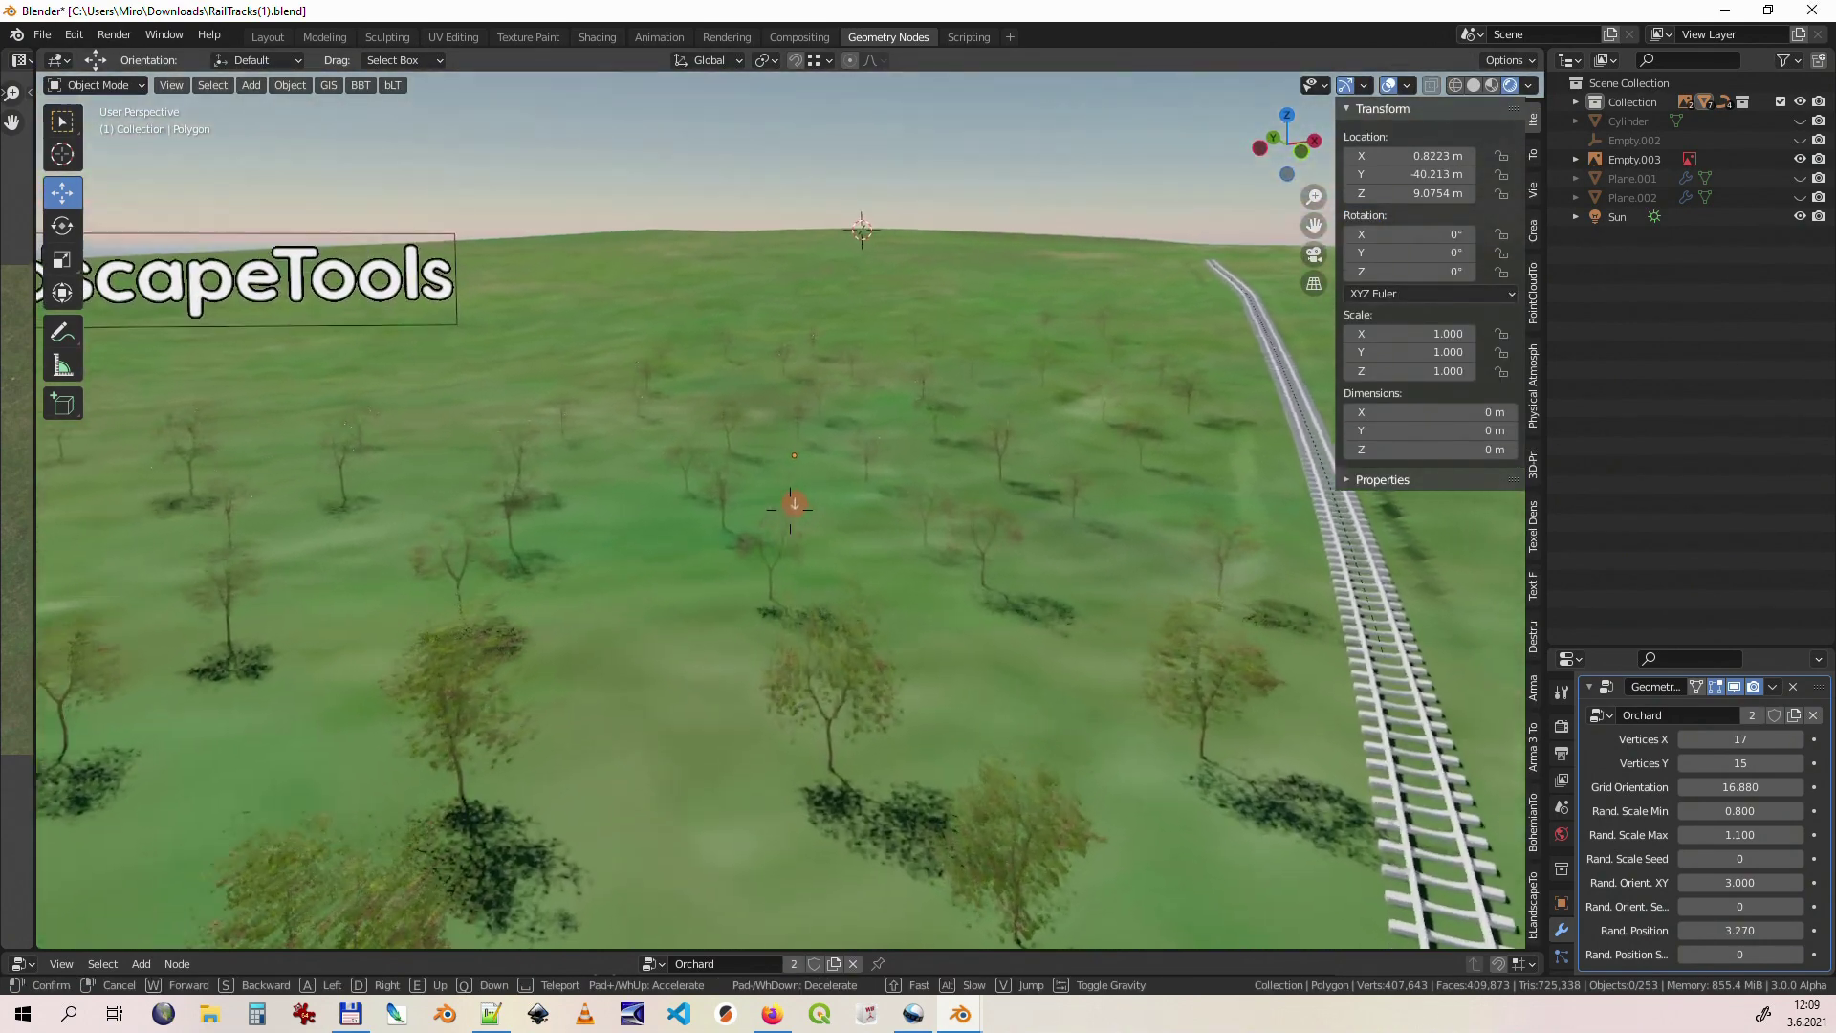
pyautogui.press('w')
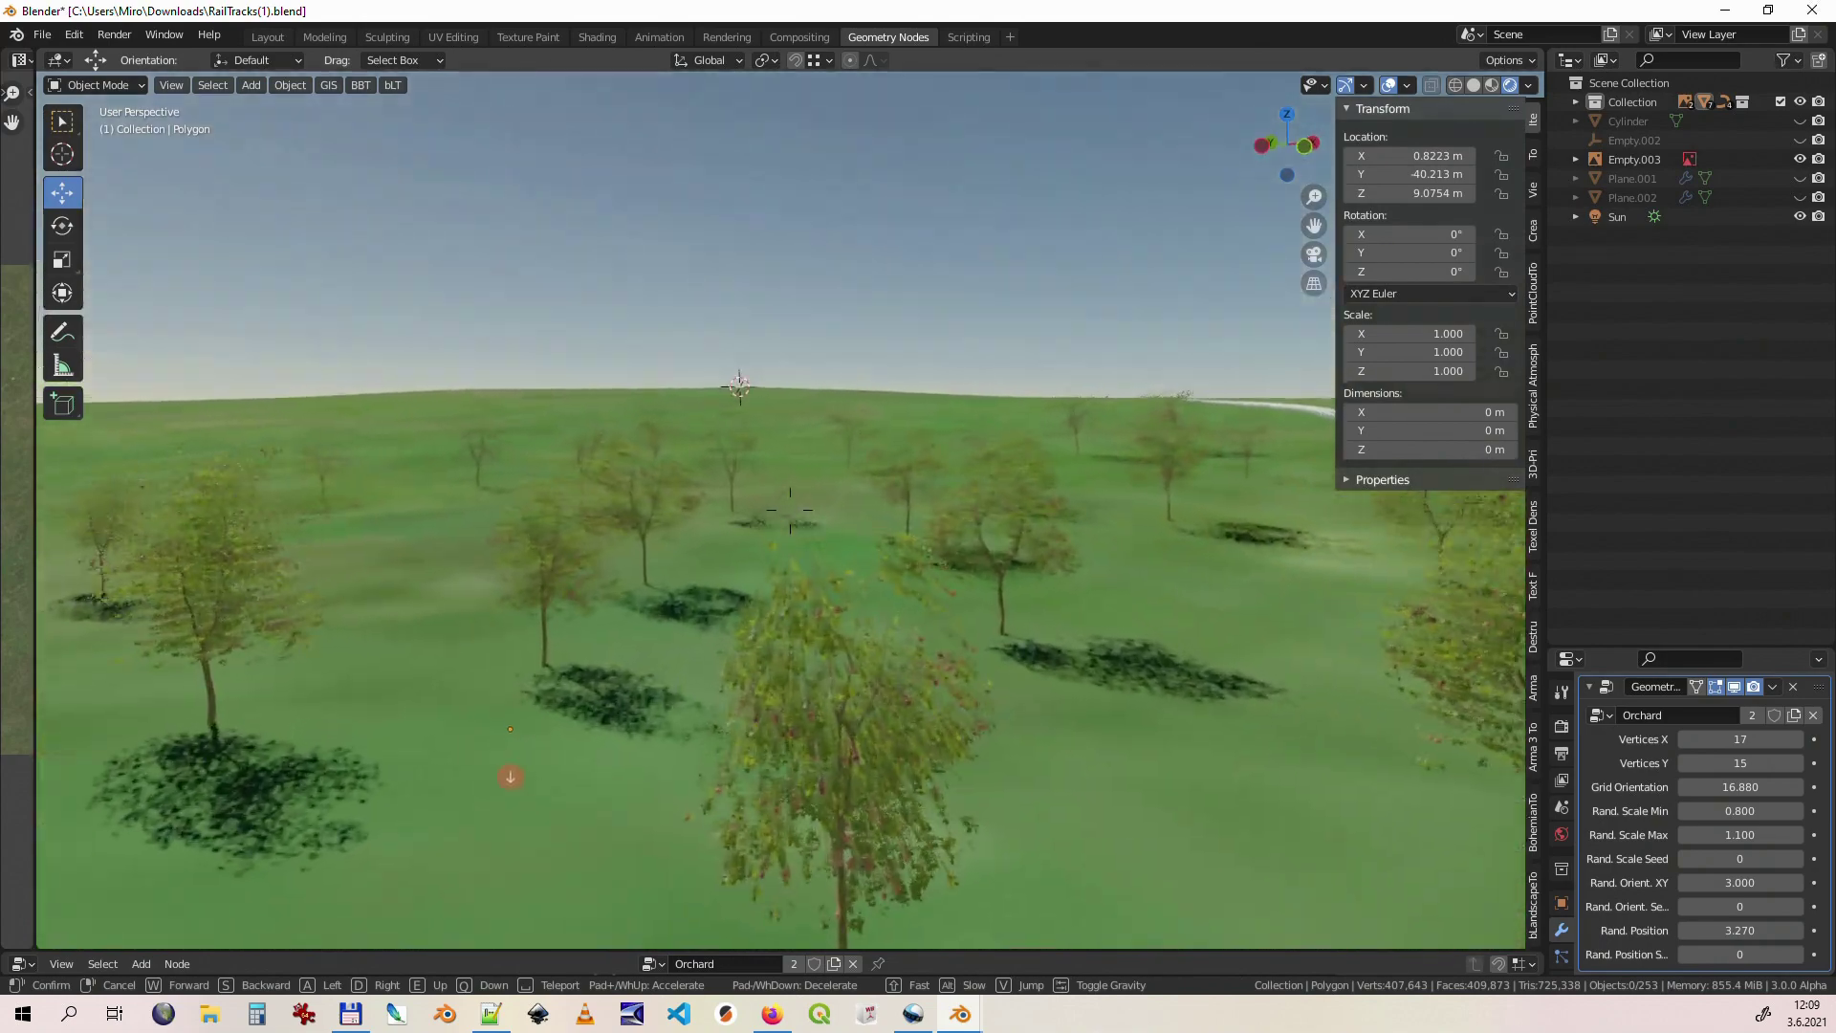
pyautogui.press('e')
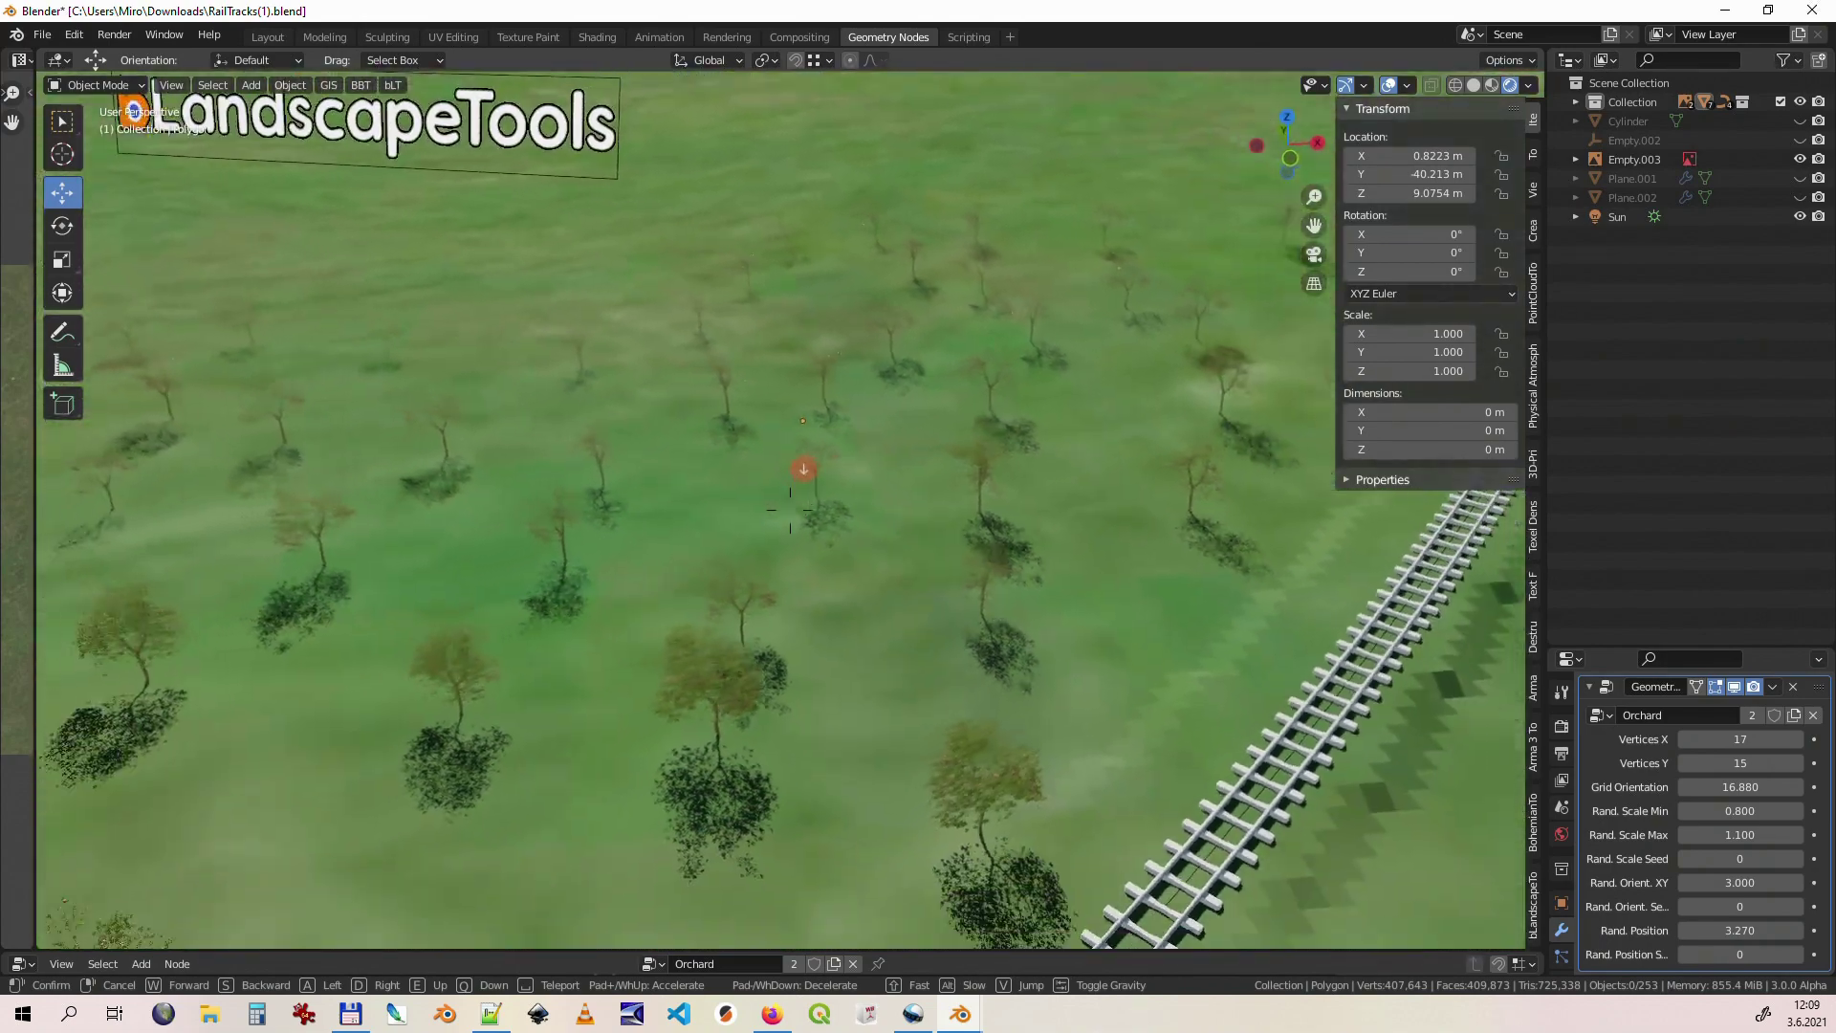